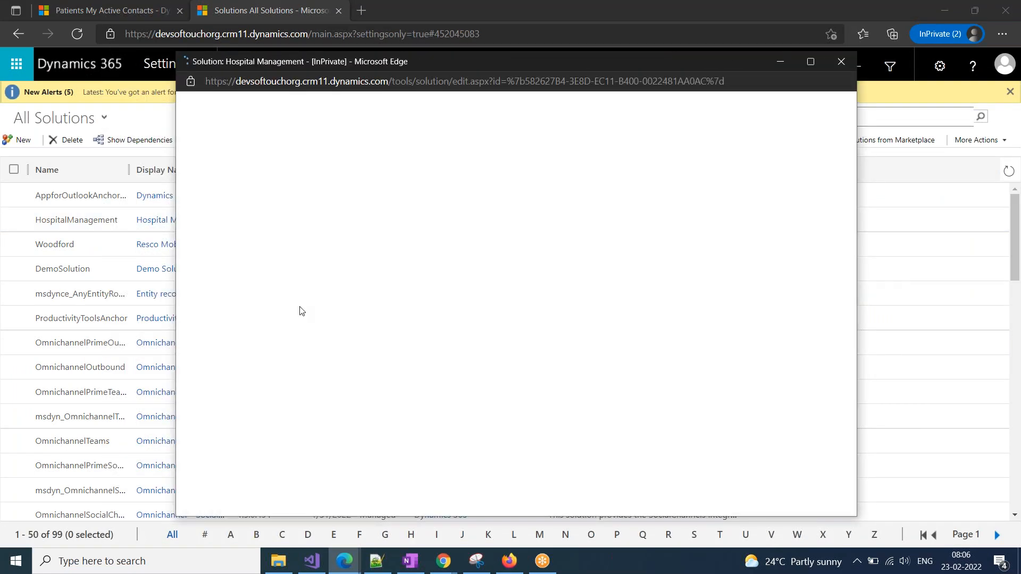
Open the Report Document entity's Second Form for editing and bring up the properties of its Customer DataType Filed field
click(219, 268)
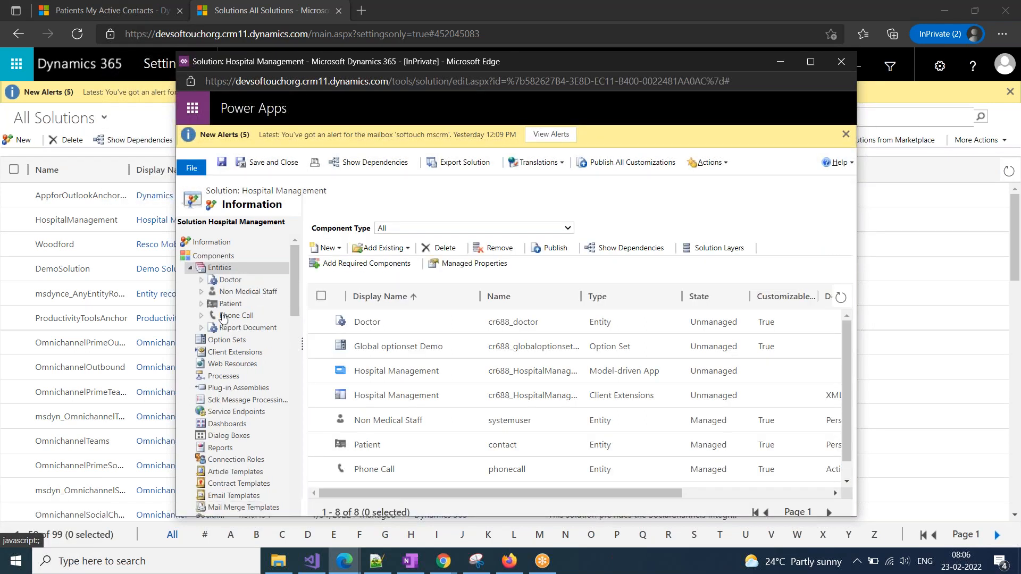
click(205, 329)
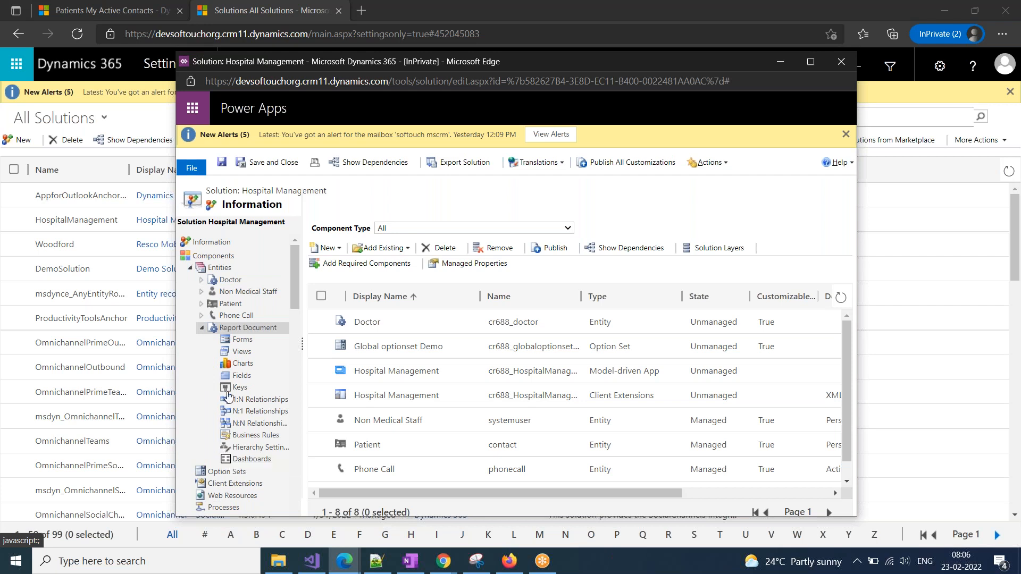
click(250, 343)
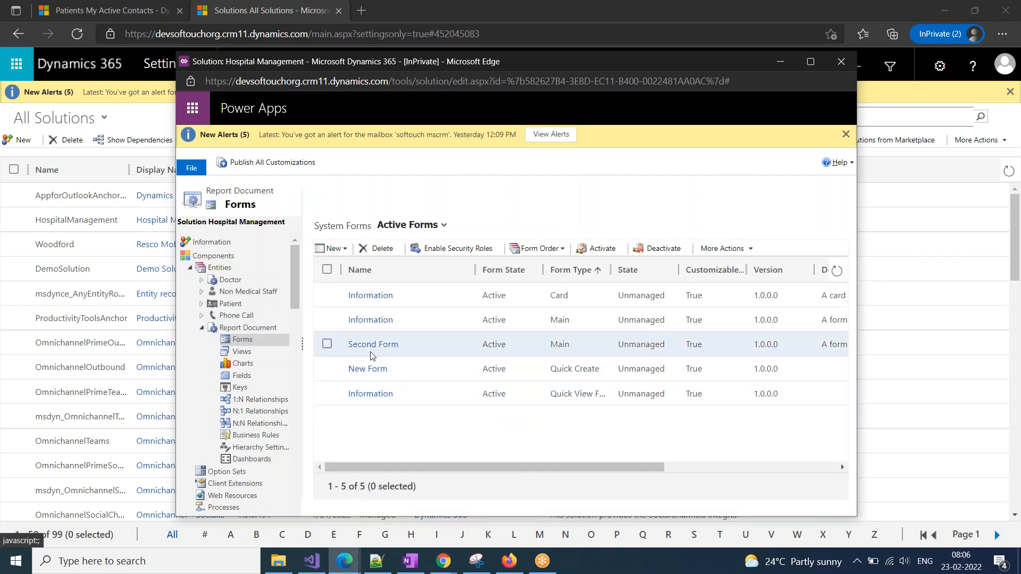
click(375, 345)
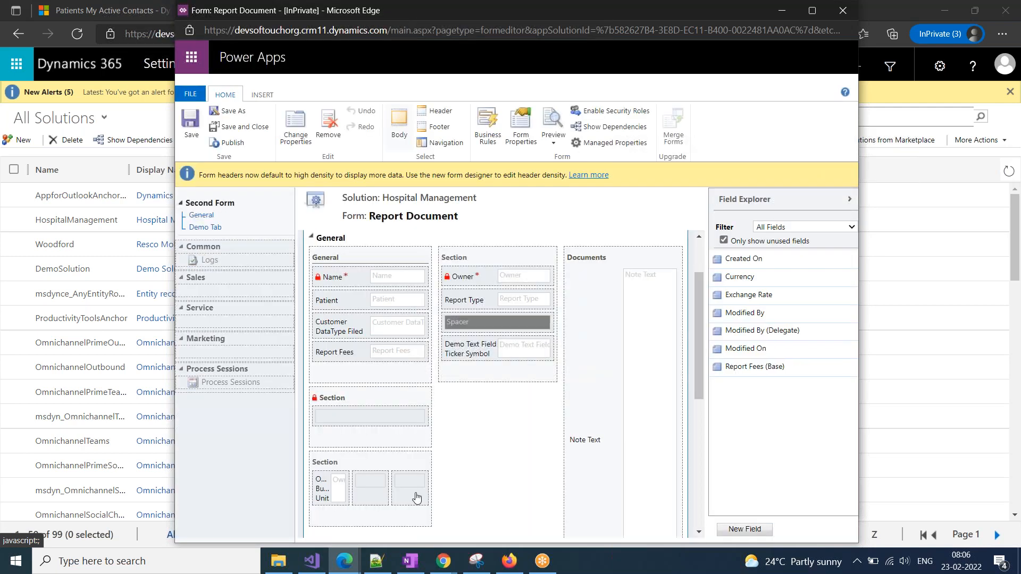
click(325, 332)
double_click(325, 332)
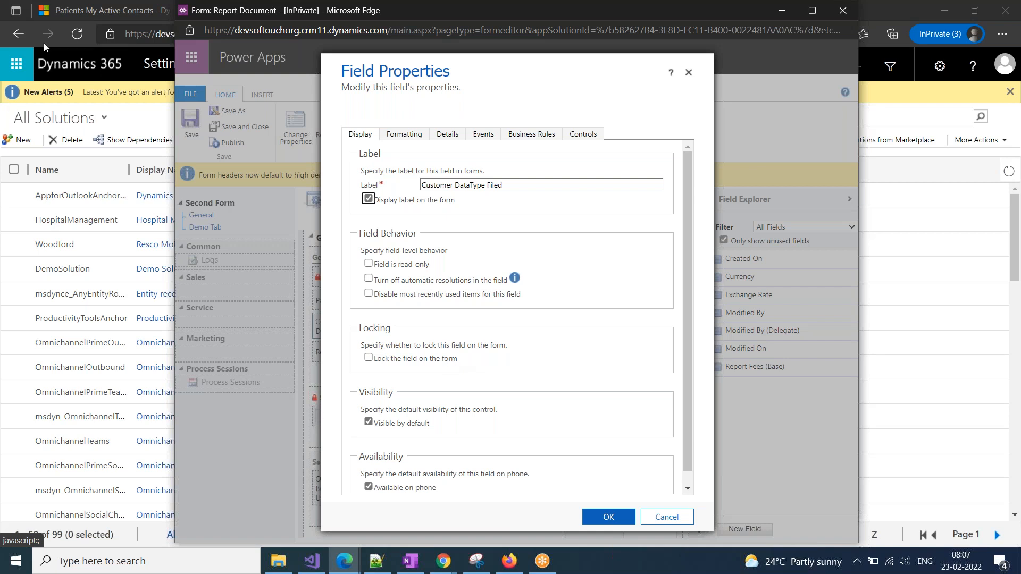
Open a patient's record in the Hospital Management app to view its form fields, and return to the field properties
click(59, 12)
click(59, 12)
click(223, 301)
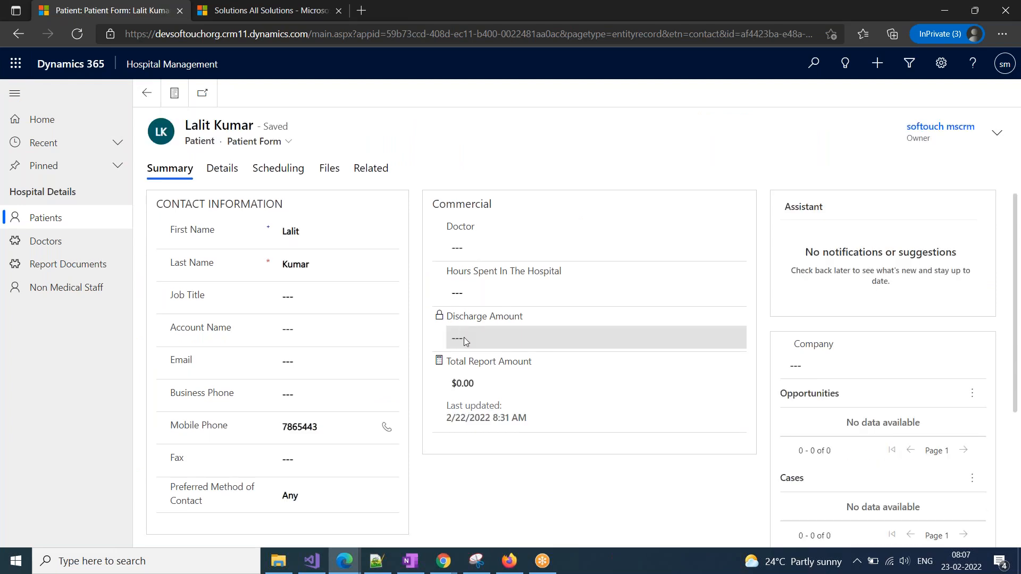
click(353, 560)
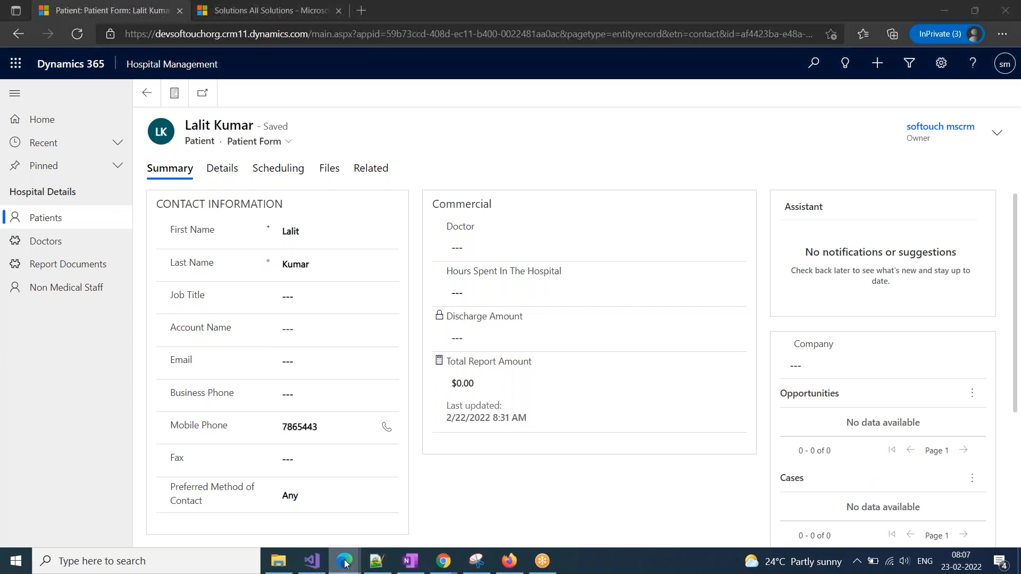
click(473, 495)
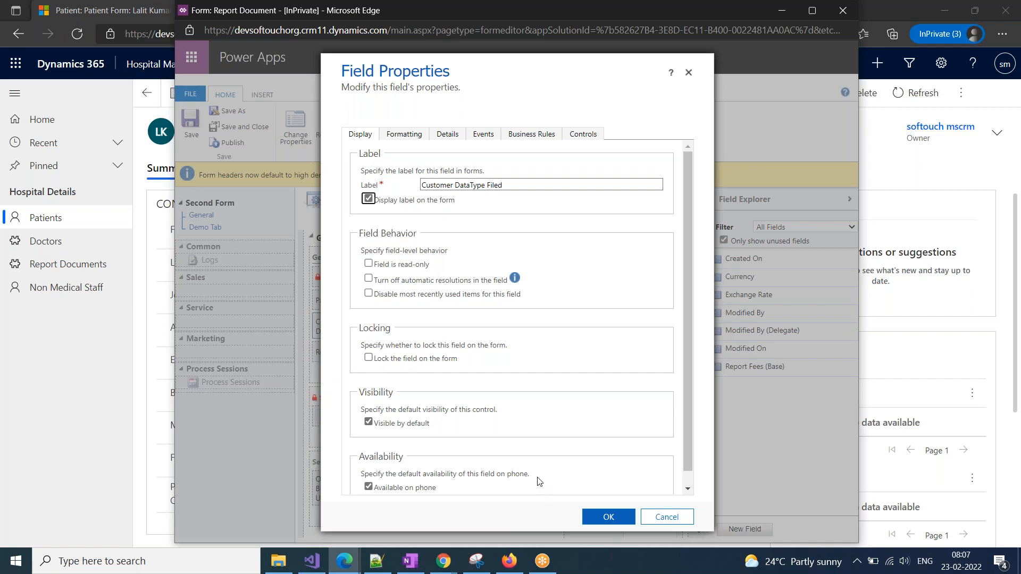
Make the Customer DataType Filed field hidden by default on the Second Form and apply the change
click(375, 428)
click(384, 425)
click(396, 427)
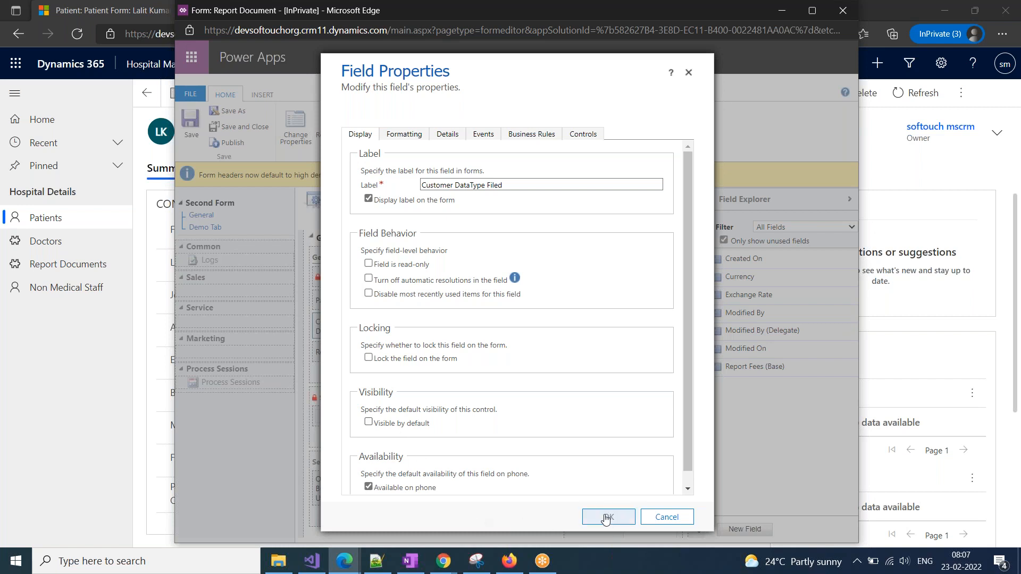
click(597, 521)
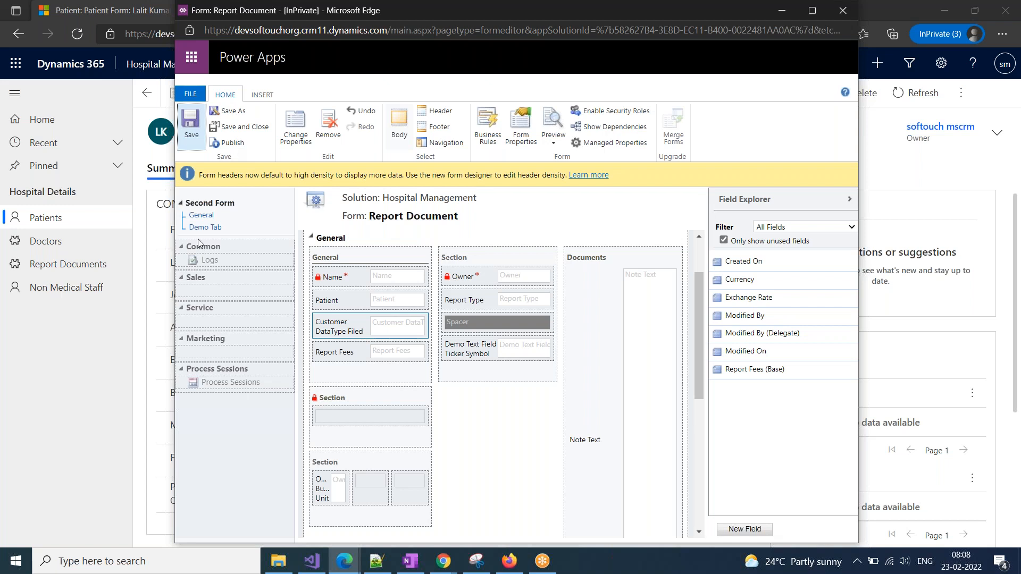
Show the Report Documents list in the Hospital Management app and publish the edited Second Form
click(108, 416)
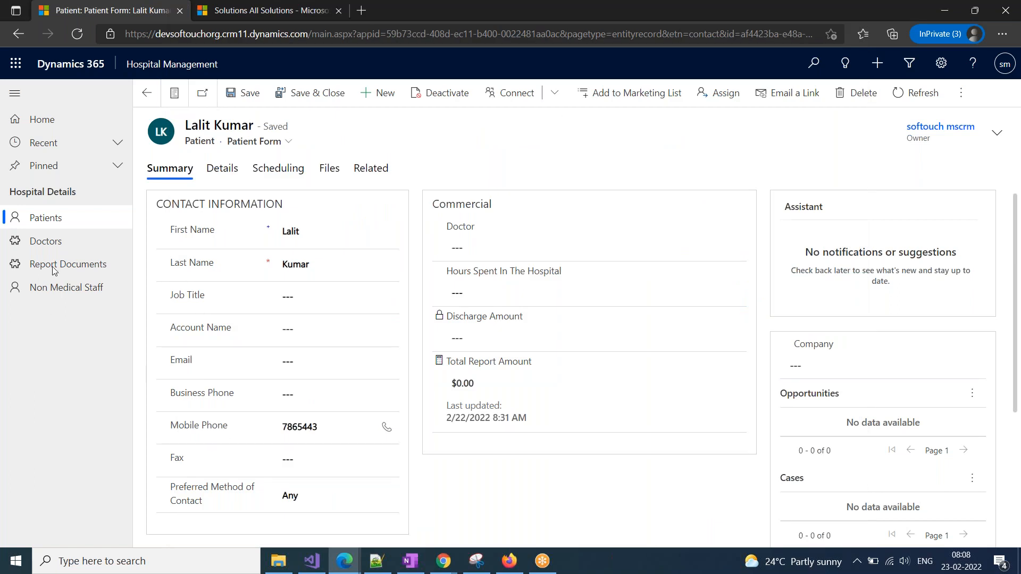
click(344, 561)
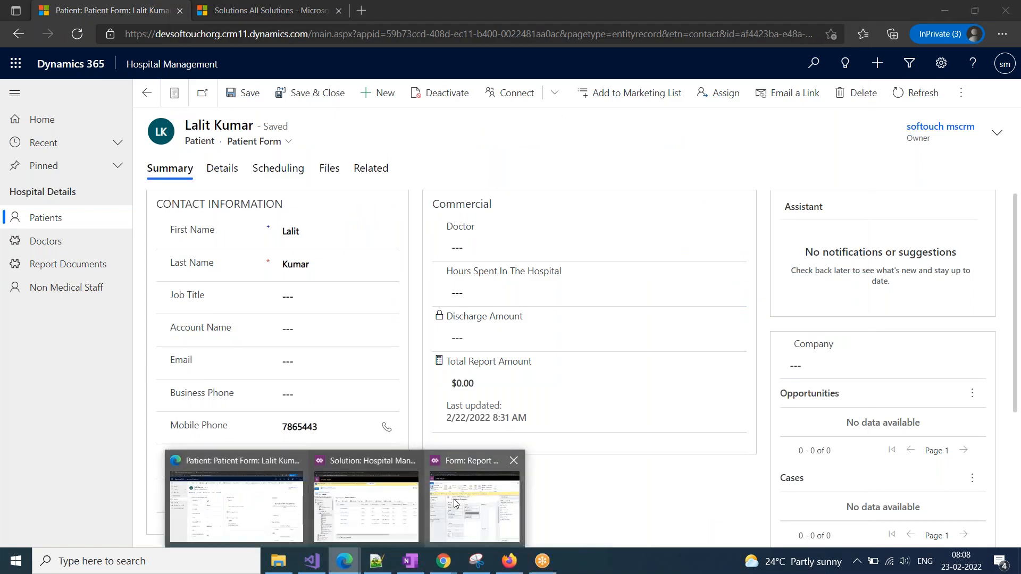
click(455, 503)
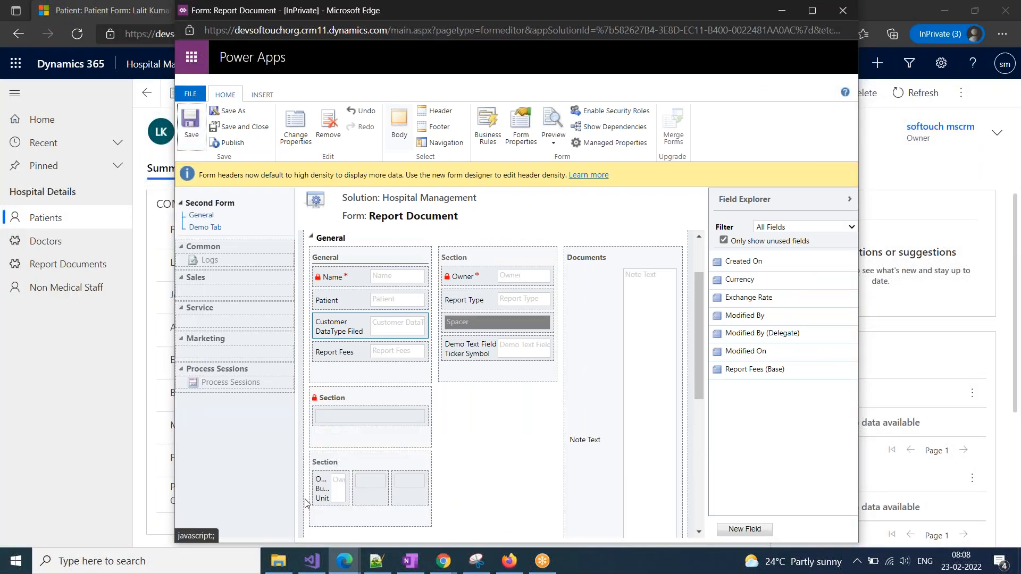
click(229, 143)
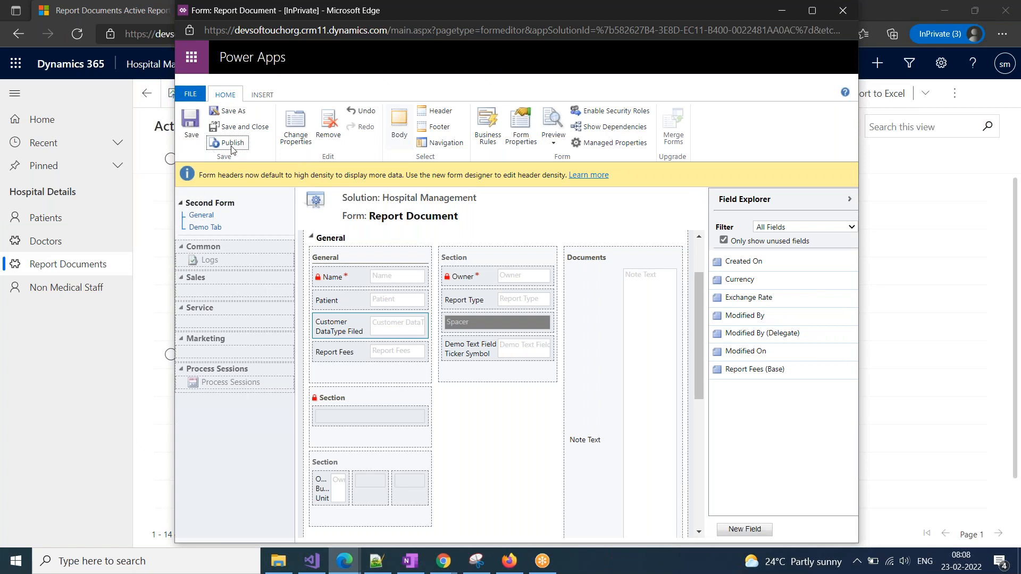
Check the Report Documents list and the form's publishing progress, keeping the unresponsive pages open
click(90, 271)
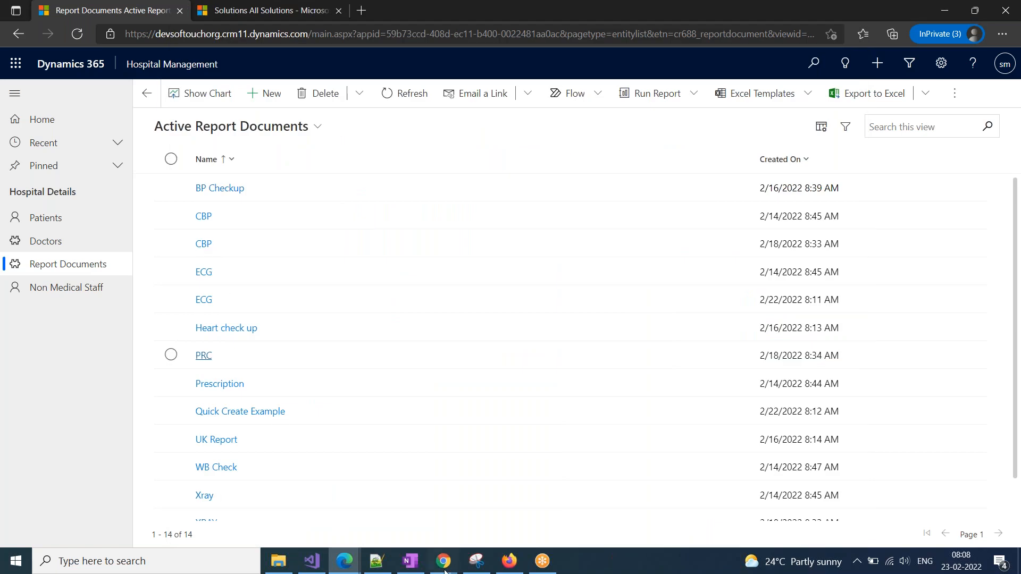
mouse_move(345, 561)
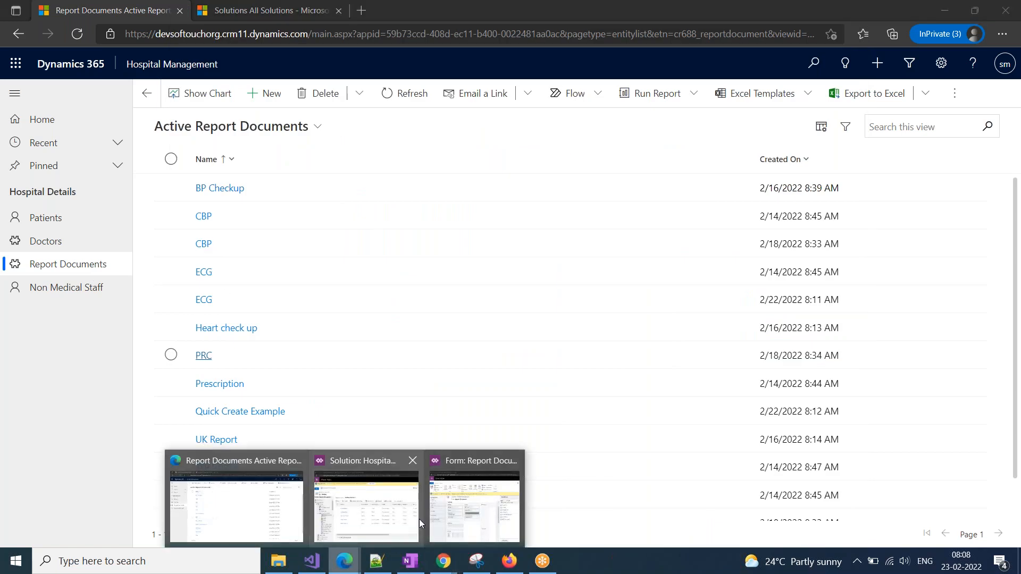
click(464, 512)
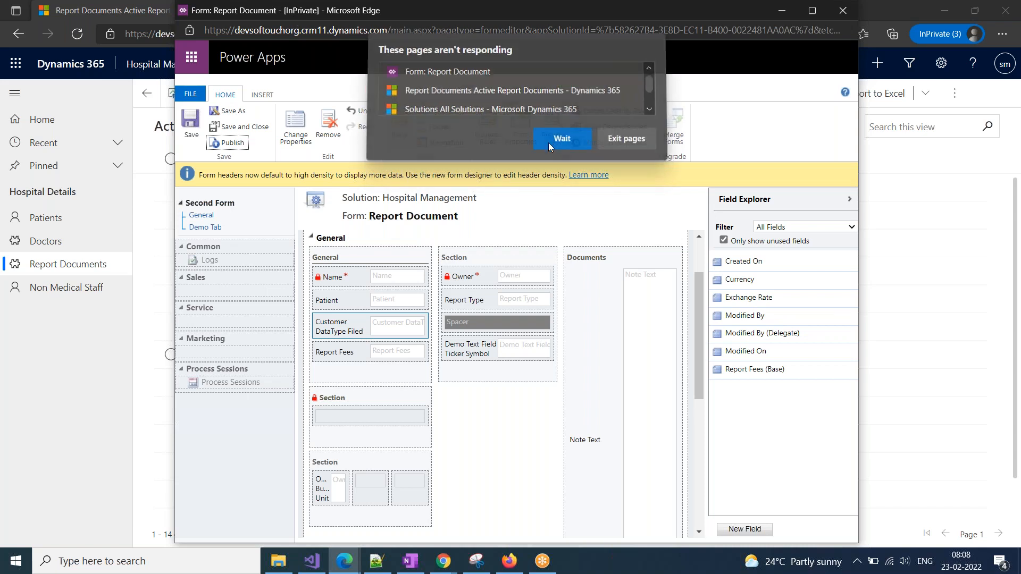
click(549, 145)
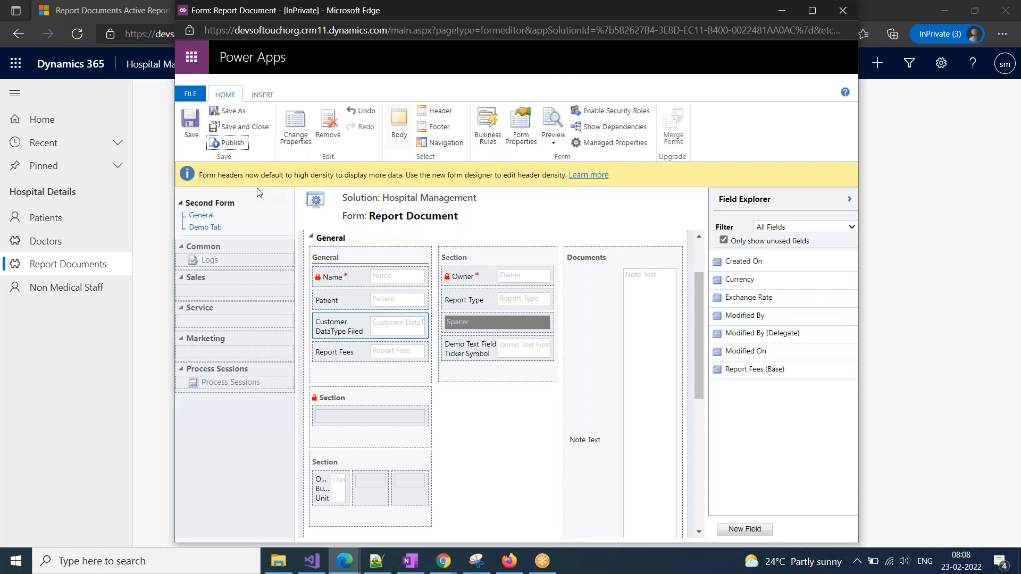
click(146, 344)
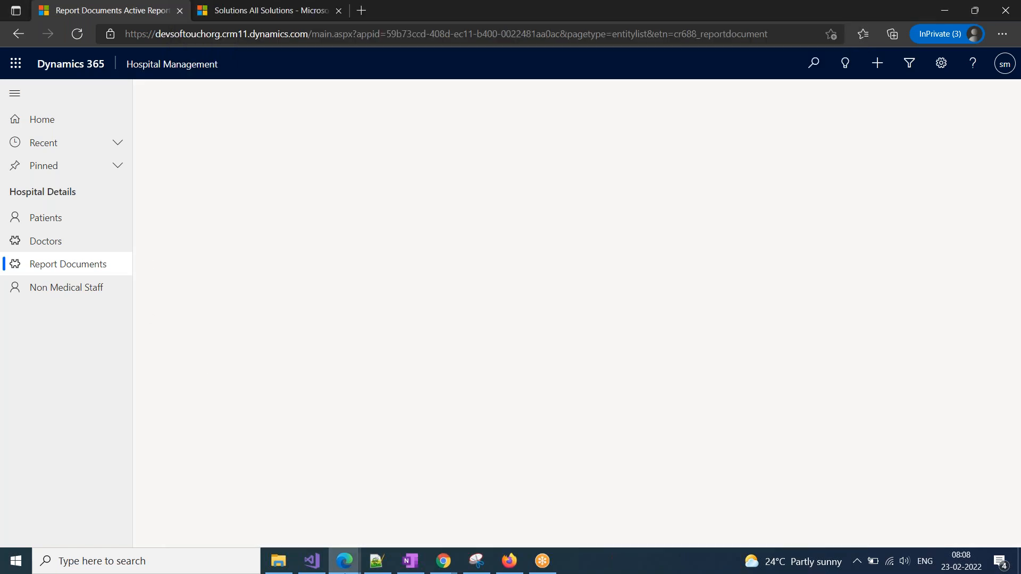
click(358, 566)
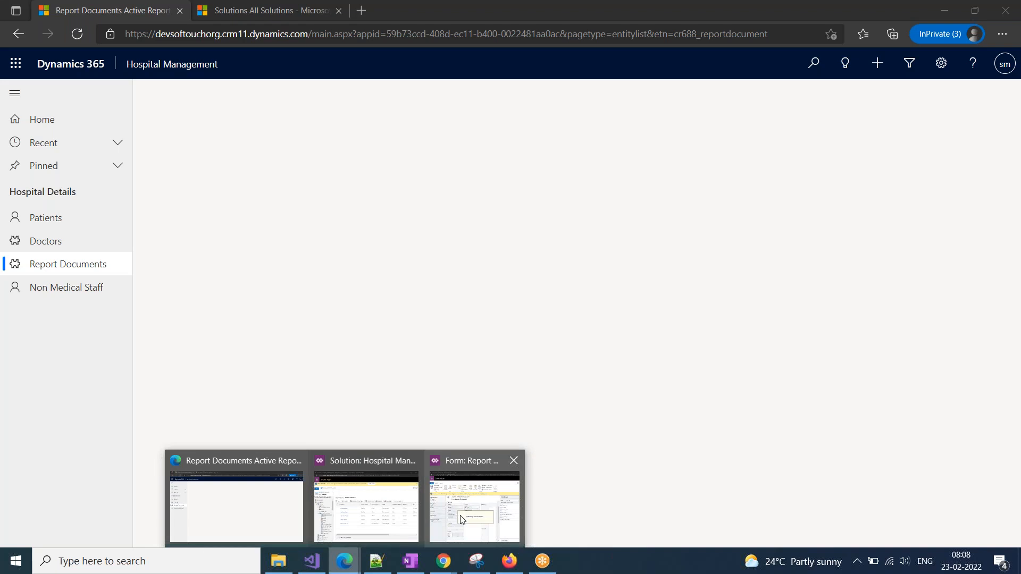
click(461, 520)
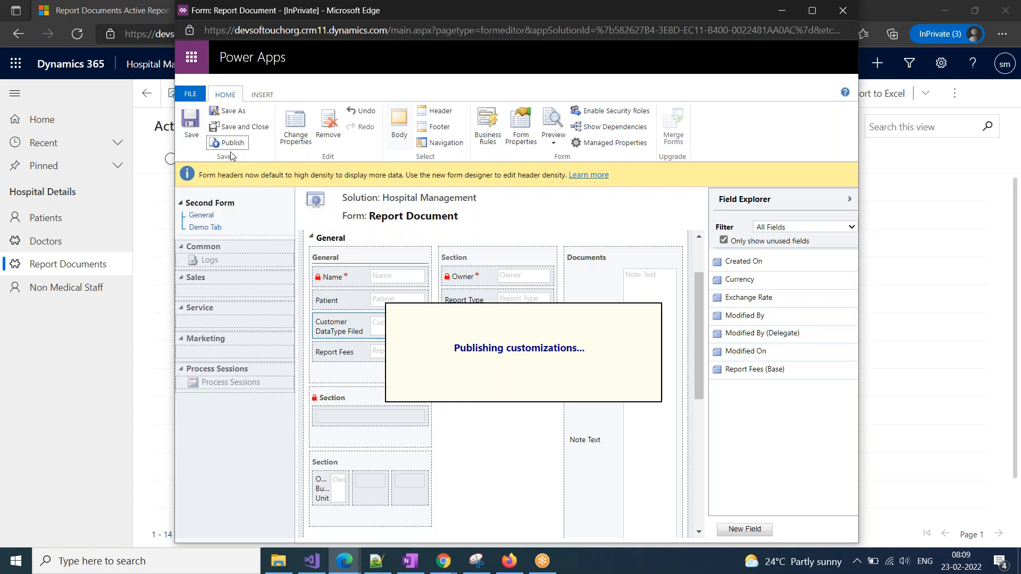
Open the ECG report document from 2/14/2022 and examine the contents of its General and Demo Tab tabs
click(141, 416)
click(205, 276)
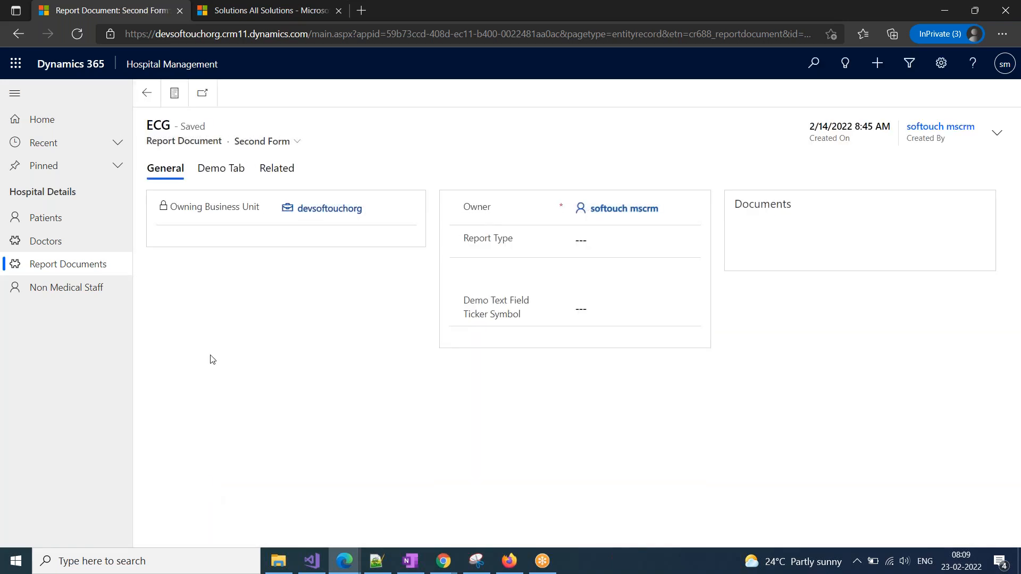
click(222, 170)
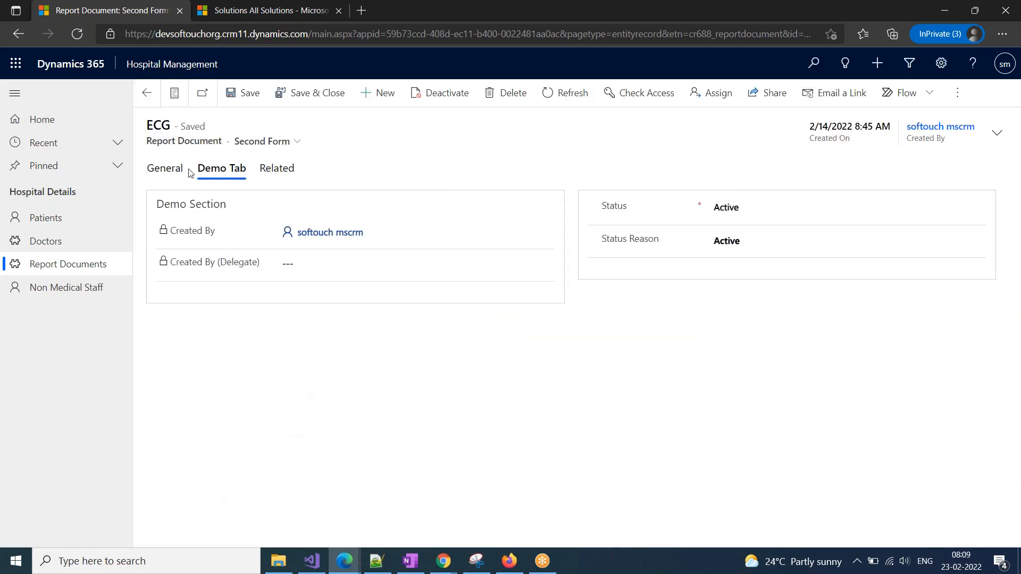
click(176, 175)
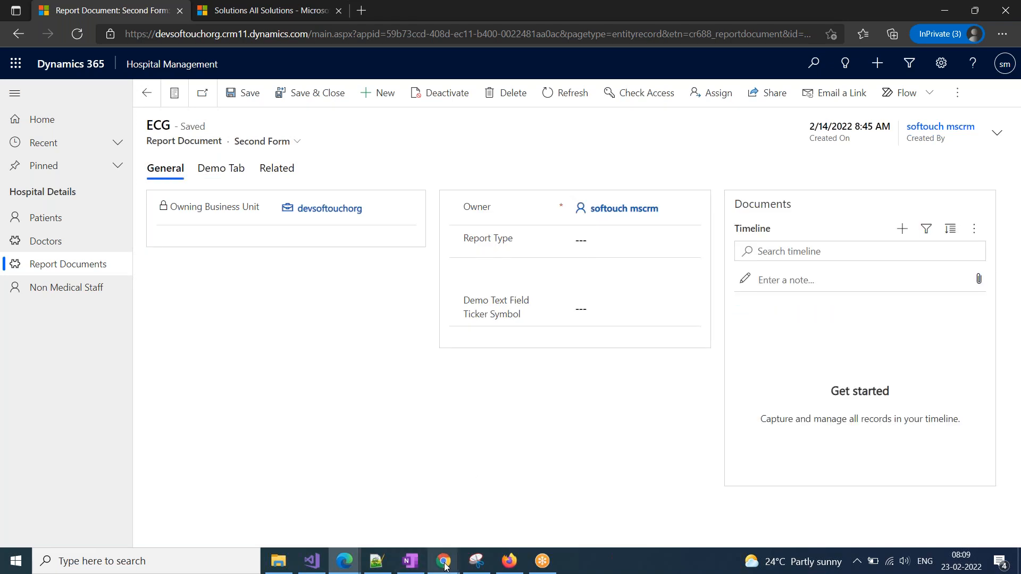
Make the General section of the Second Form visible by default and enlarge the form editor window
mouse_move(344, 561)
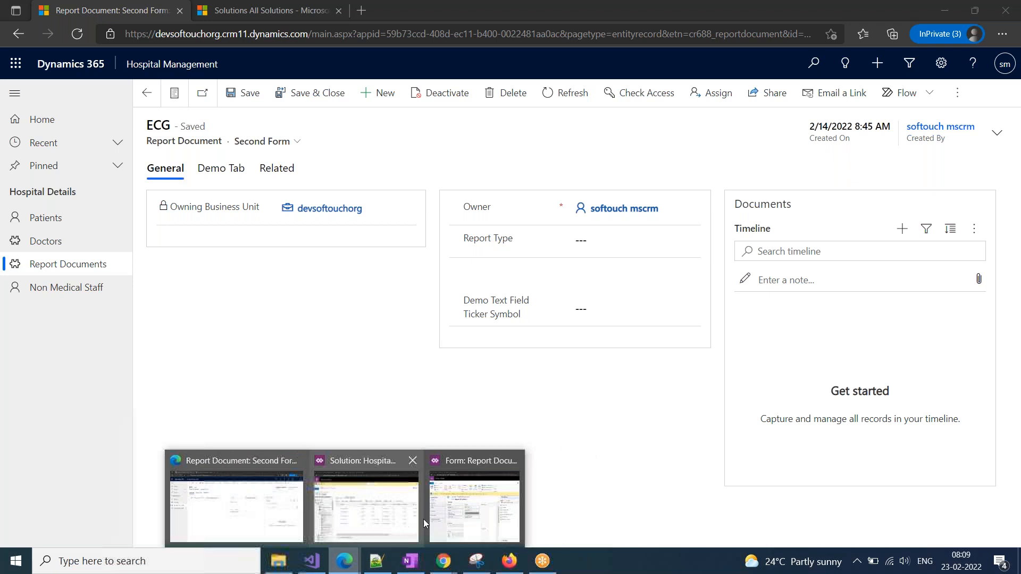
click(463, 505)
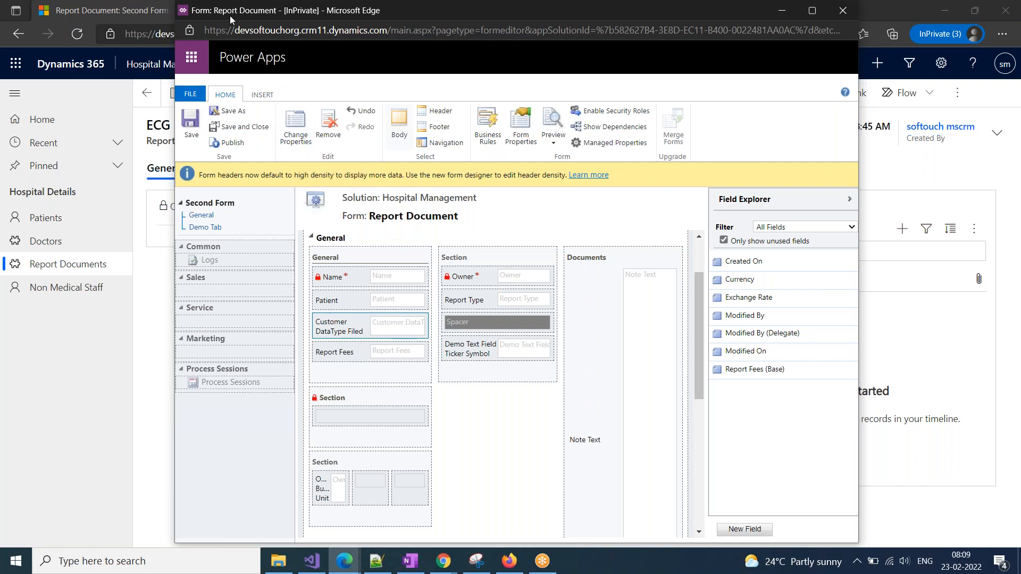
drag(232, 13, 410, 102)
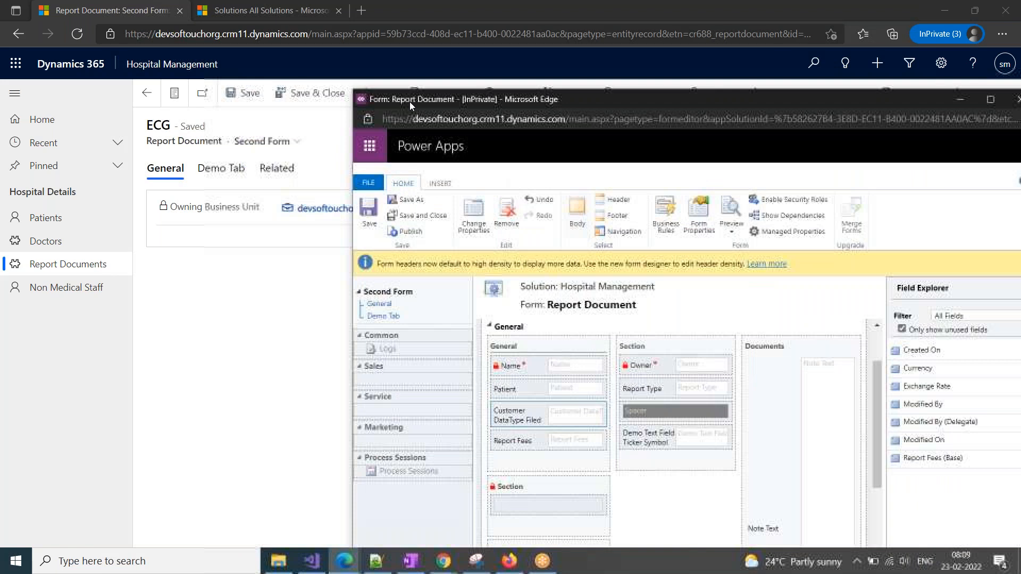
click(523, 346)
double_click(524, 346)
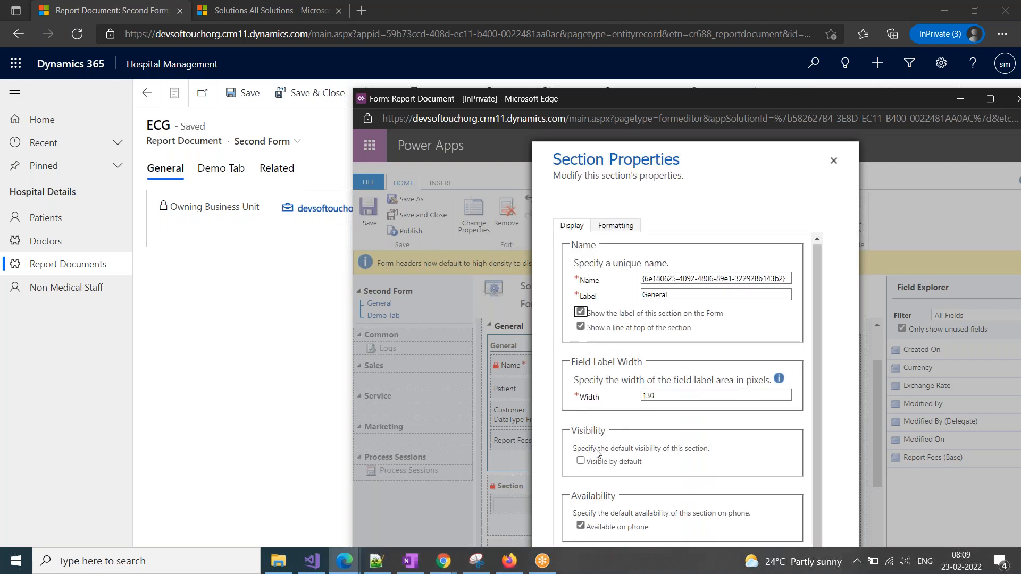
click(611, 464)
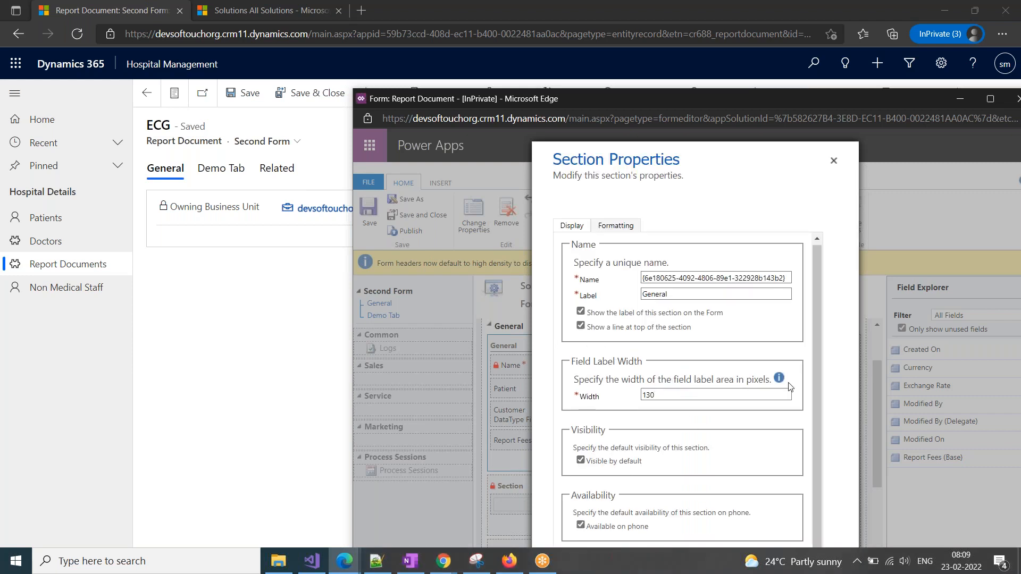
double_click(572, 100)
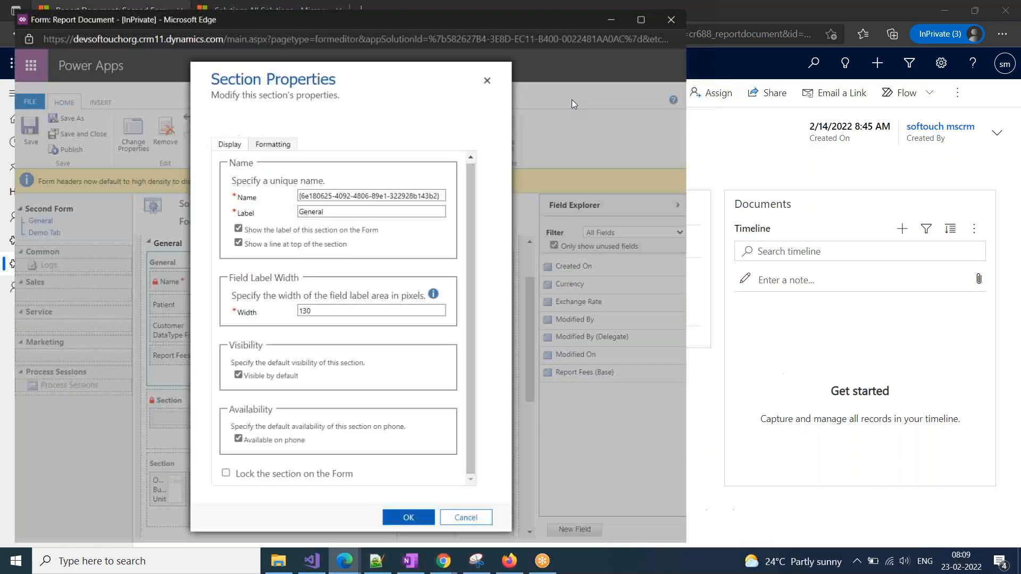
click(568, 516)
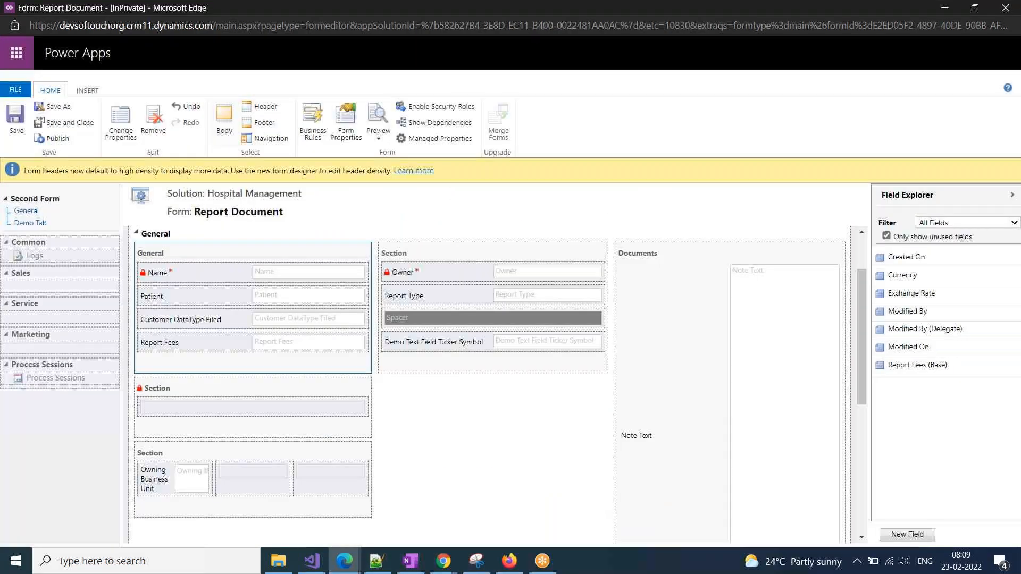
Publish the form, reload the ECG record to check its General section, and return to the form editor
click(49, 141)
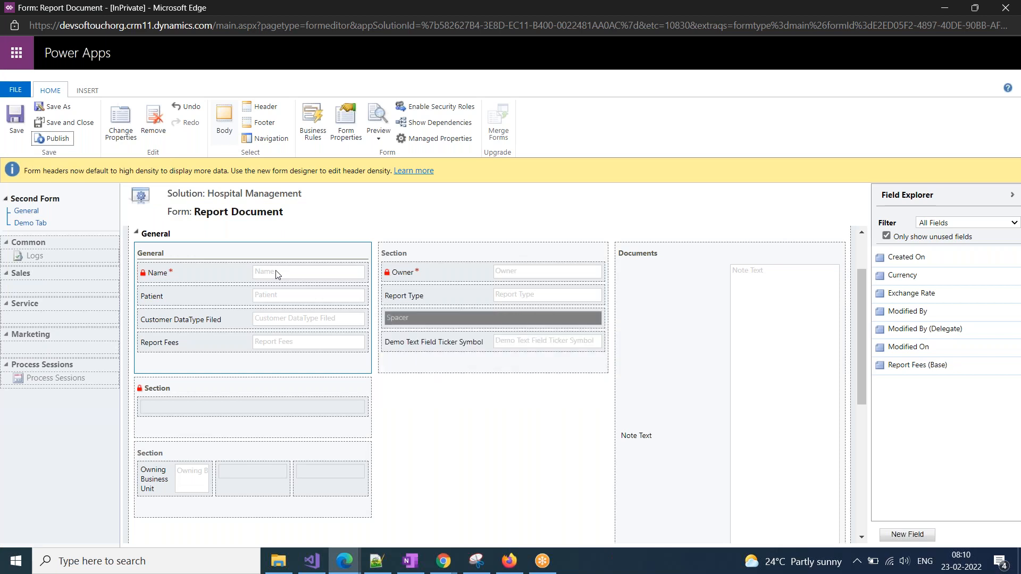
mouse_move(344, 561)
click(213, 489)
key(ctrl+l)
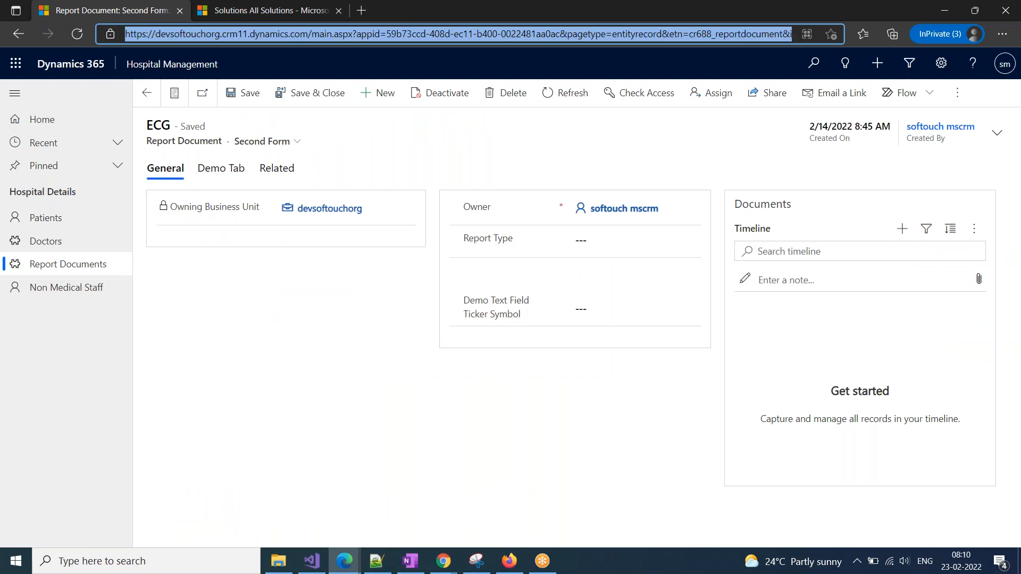
key(Return)
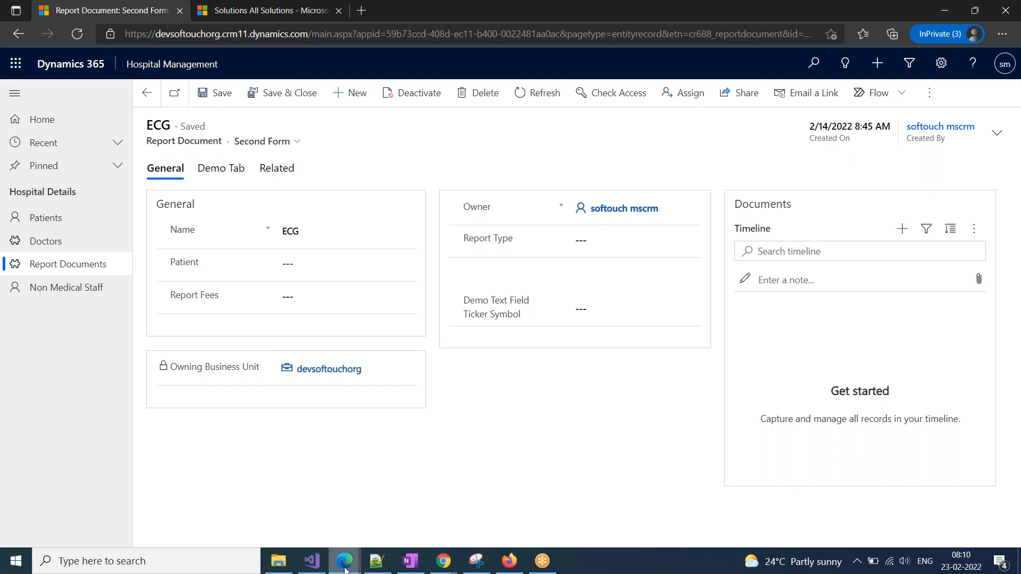
mouse_move(344, 561)
click(440, 523)
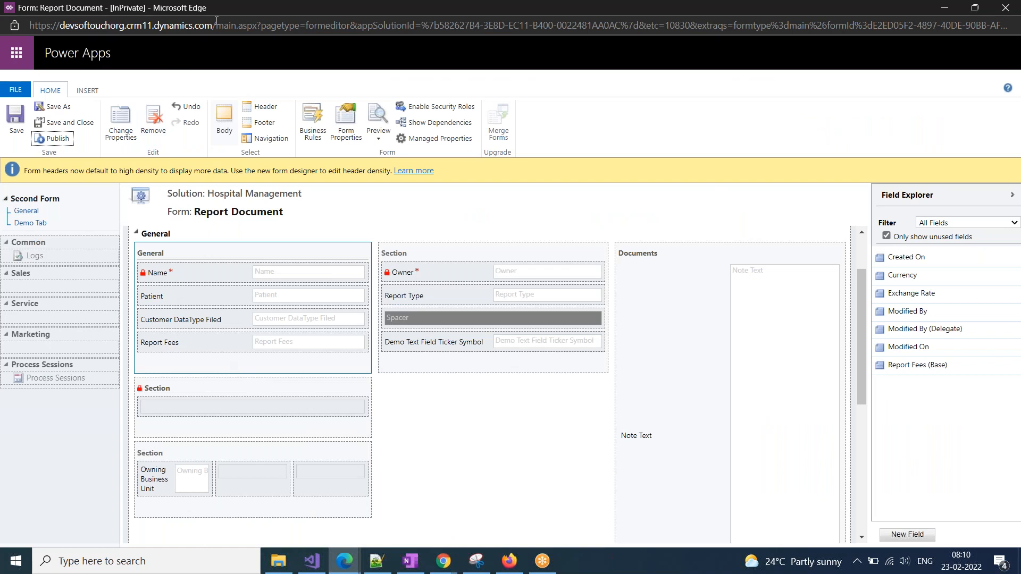
Shrink the form editor window, return to the ECG record and enter 1234 as its Report Fees
double_click(224, 2)
drag(241, 37, 601, 121)
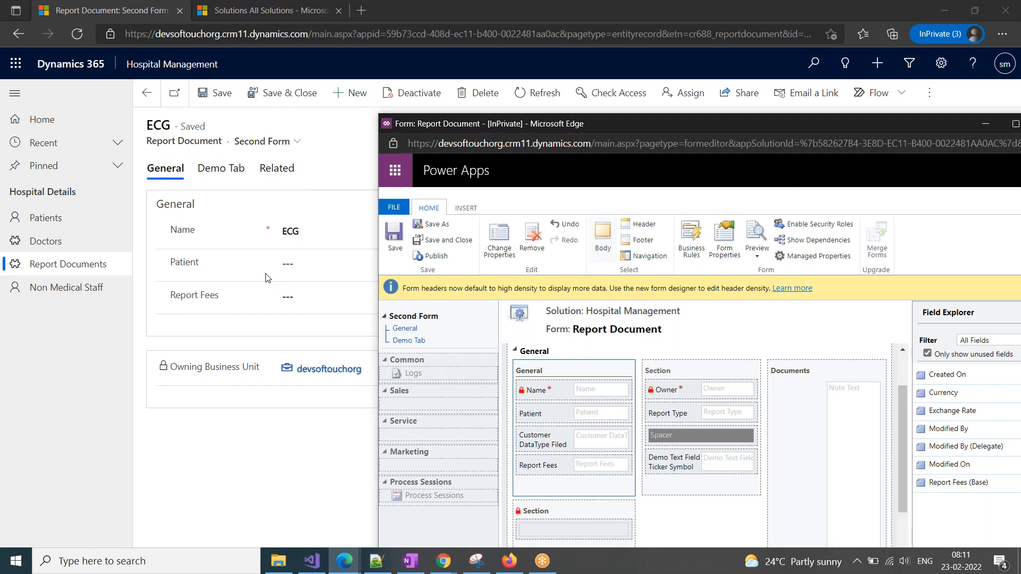
click(333, 285)
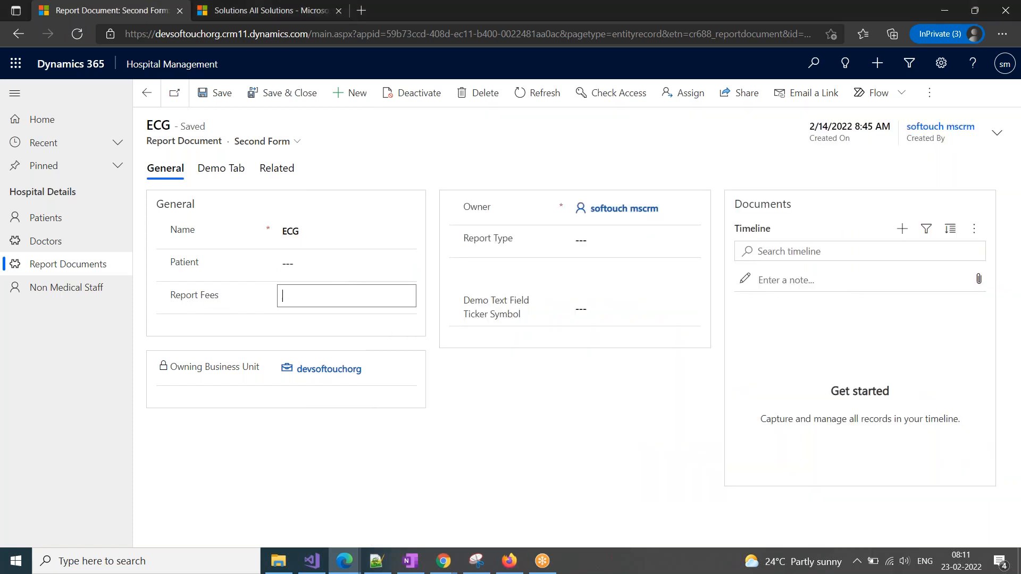
text(1234)
Close the form editor window and show the Report Document entity's forms in the Hospital Management solution
click(344, 561)
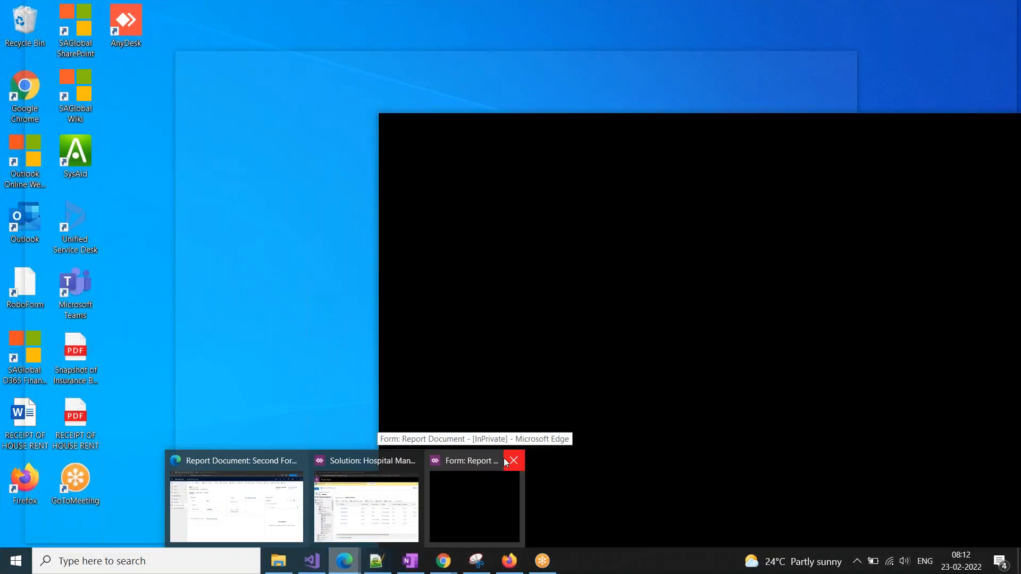
click(506, 461)
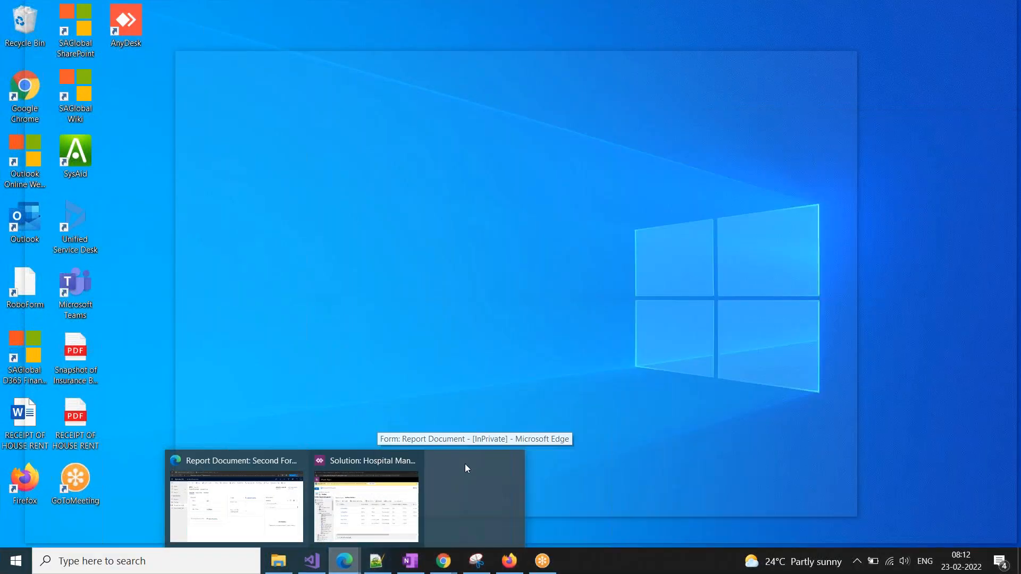
click(433, 470)
click(203, 329)
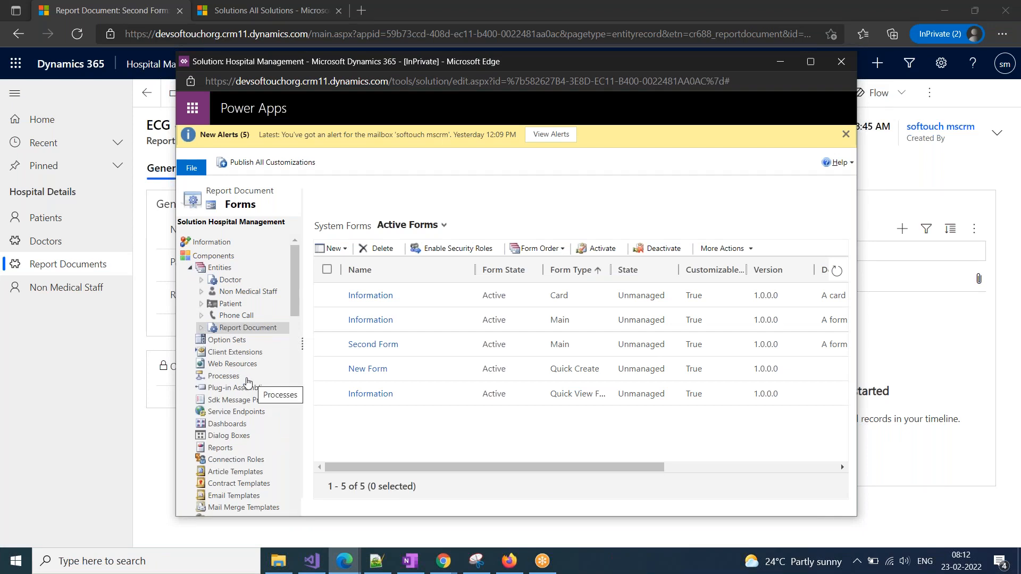
click(202, 328)
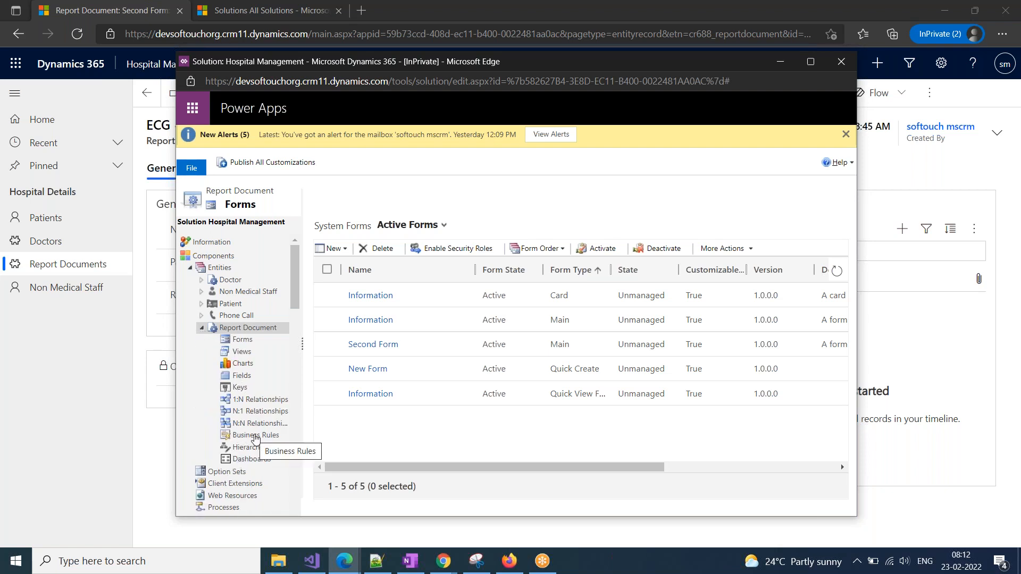
click(238, 341)
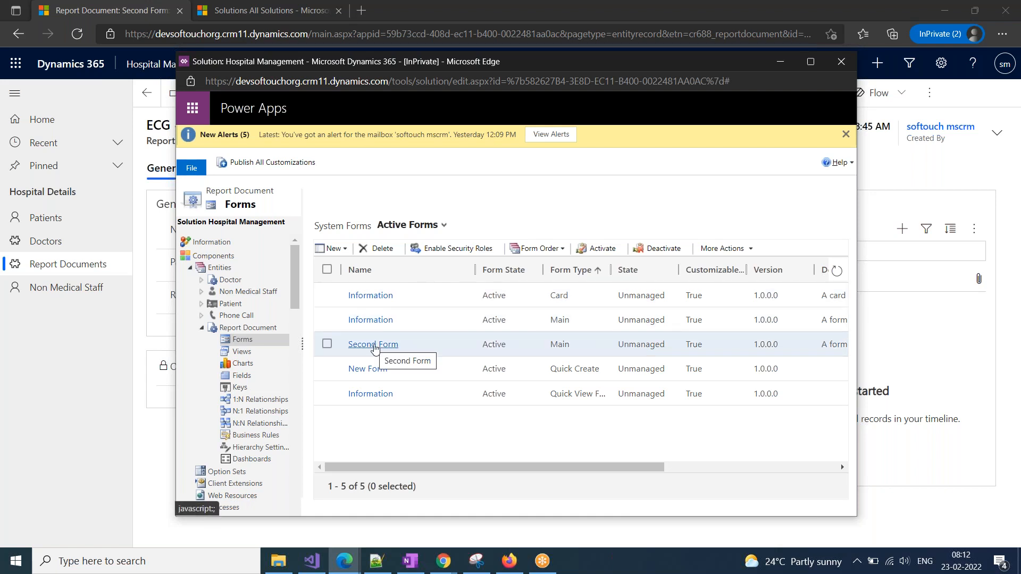
Open the Second Form, look at its Business Rules Explorer, and close the form editor again
click(374, 345)
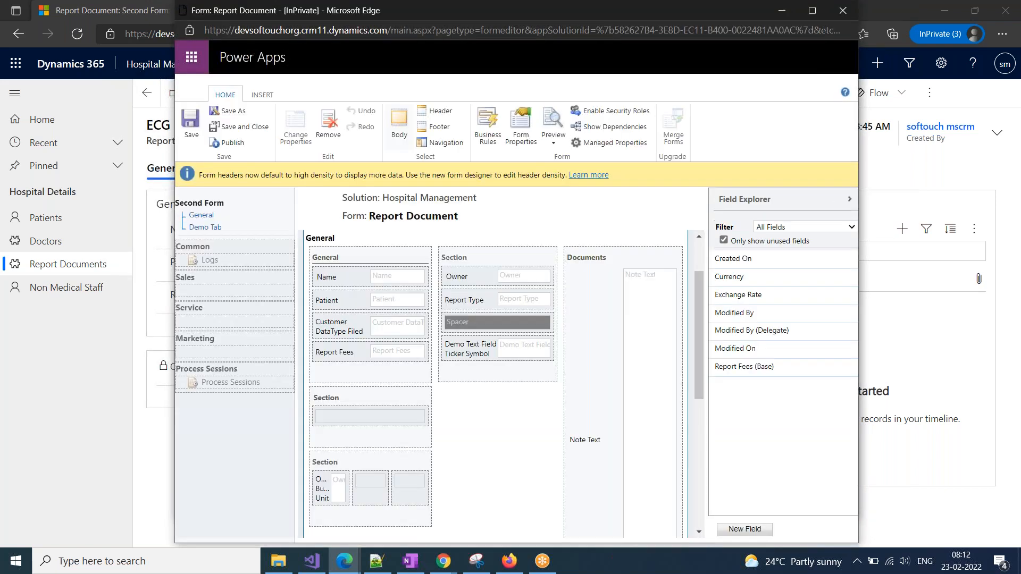
click(488, 128)
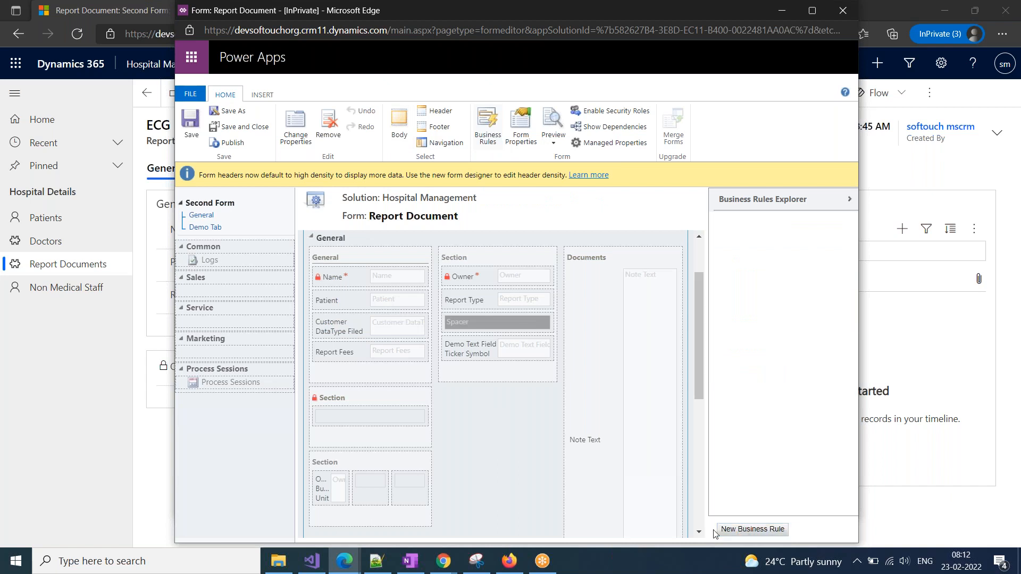
drag(230, 15, 211, 82)
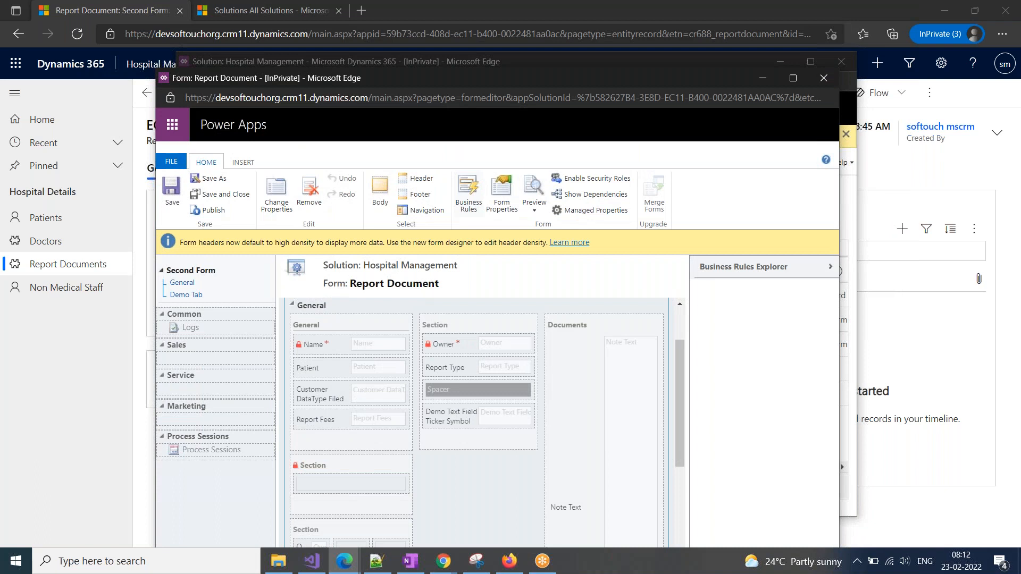
click(823, 79)
Create a new business rule for the Report Document entity and highlight businessRulesDesigner.aspx in the designer's address
click(256, 434)
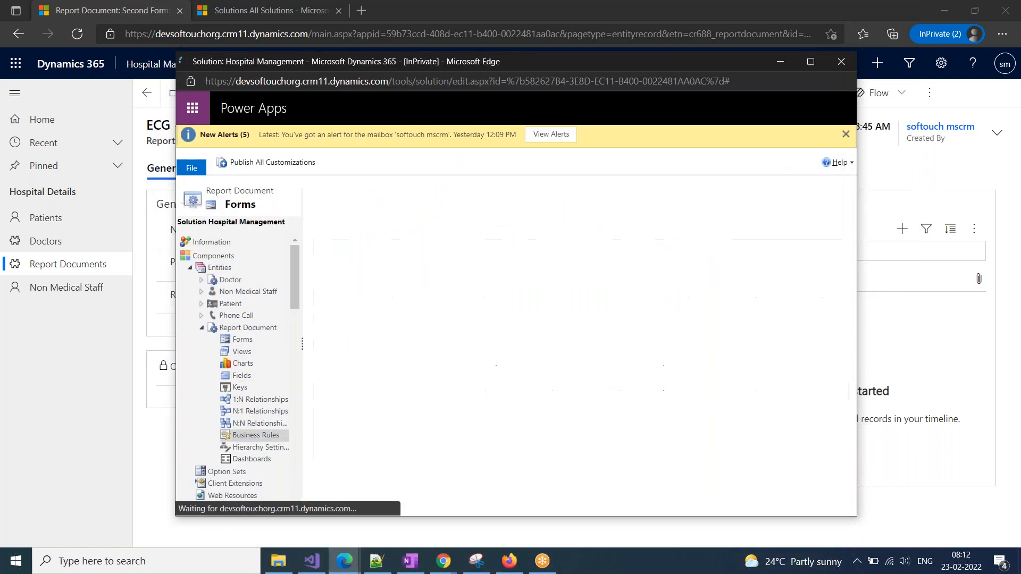
click(325, 226)
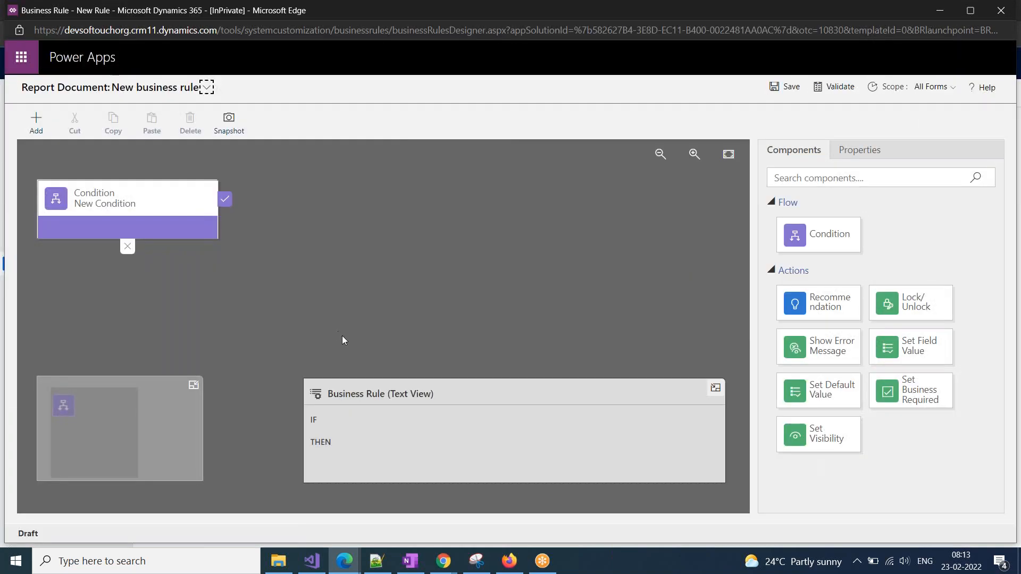
drag(229, 30, 492, 48)
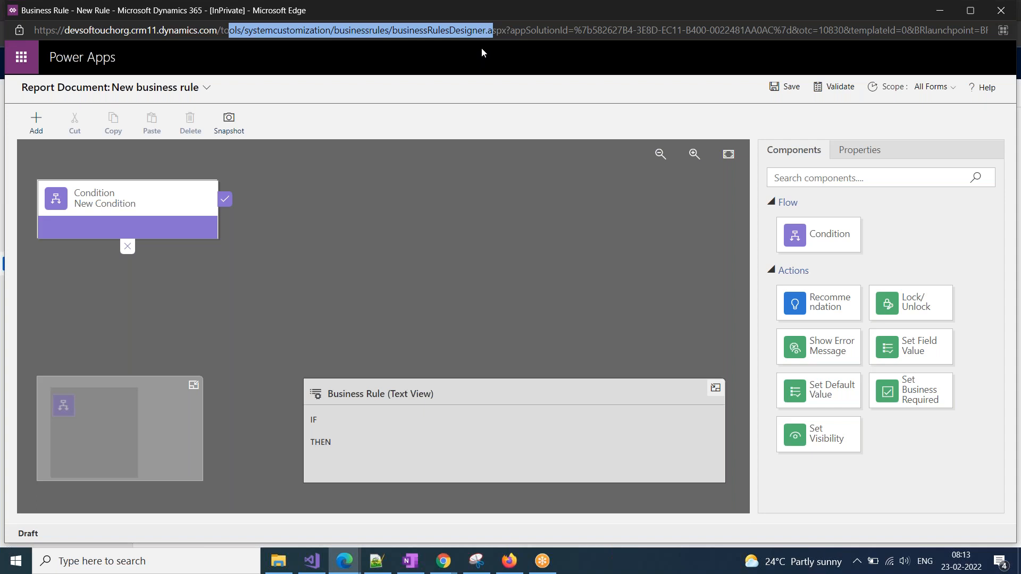
drag(392, 30, 507, 32)
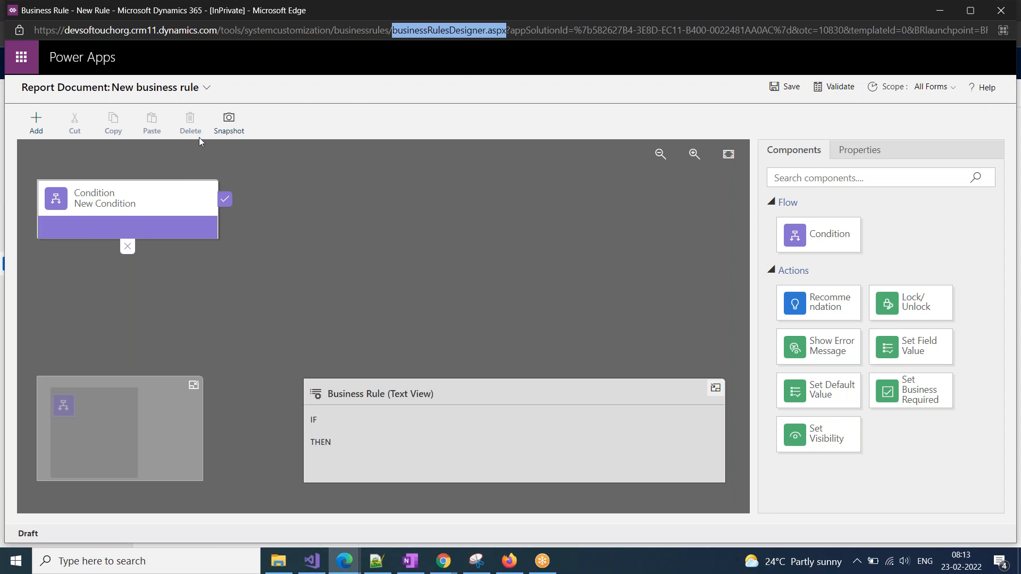
Name the new business rule "Demo Business Rule"
click(207, 87)
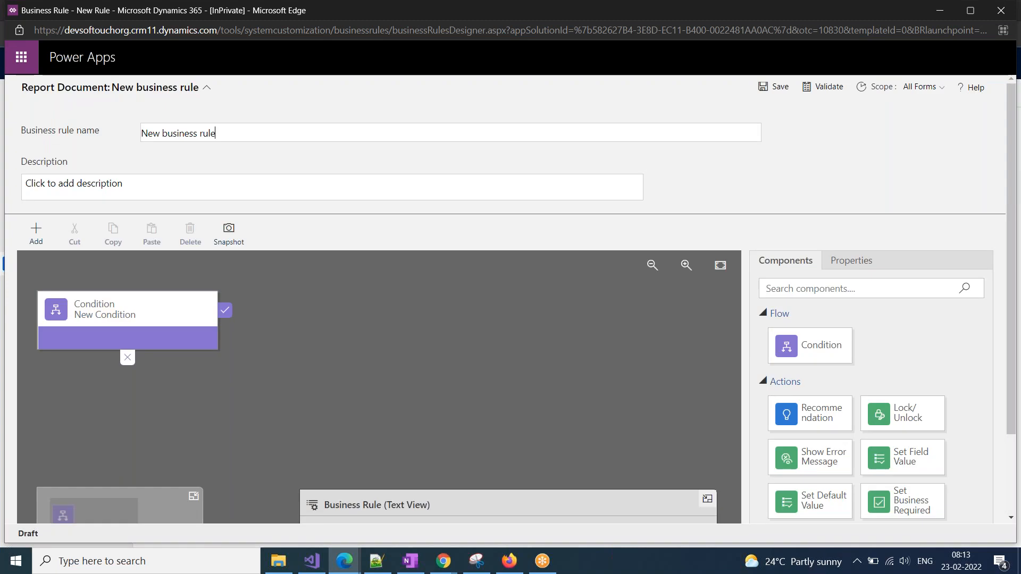
drag(249, 135, 50, 121)
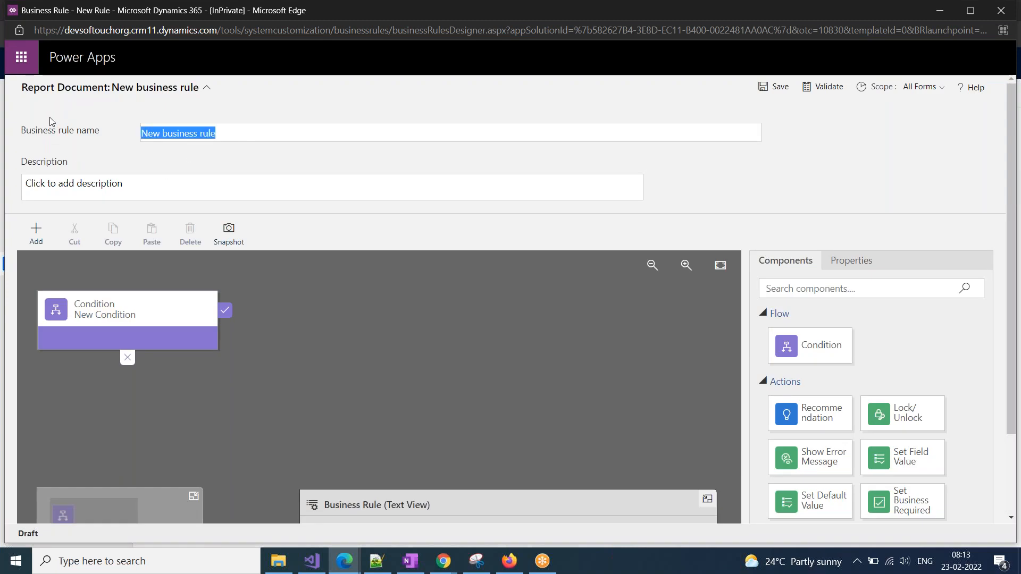
text(Dem)
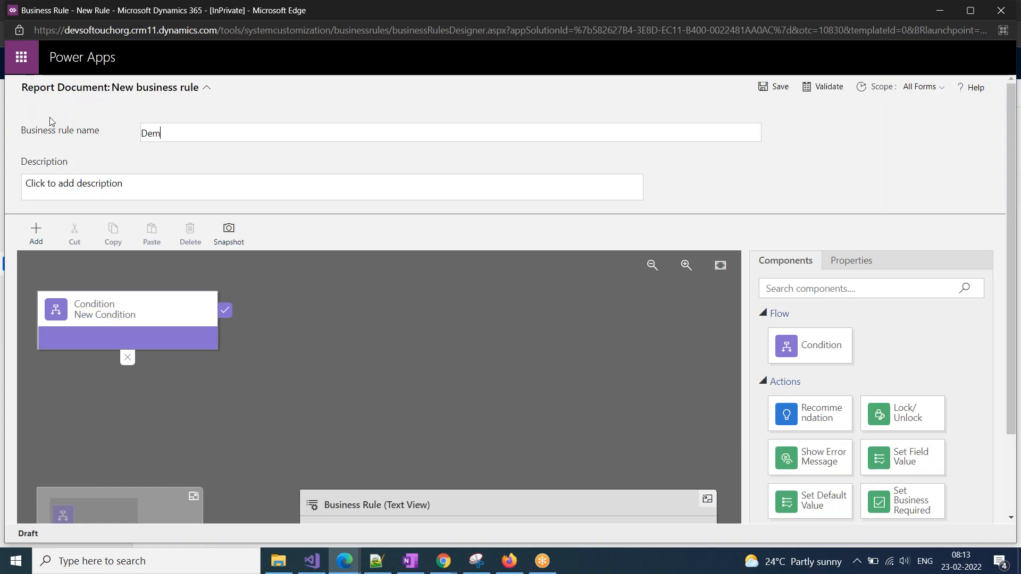
text(o Busine)
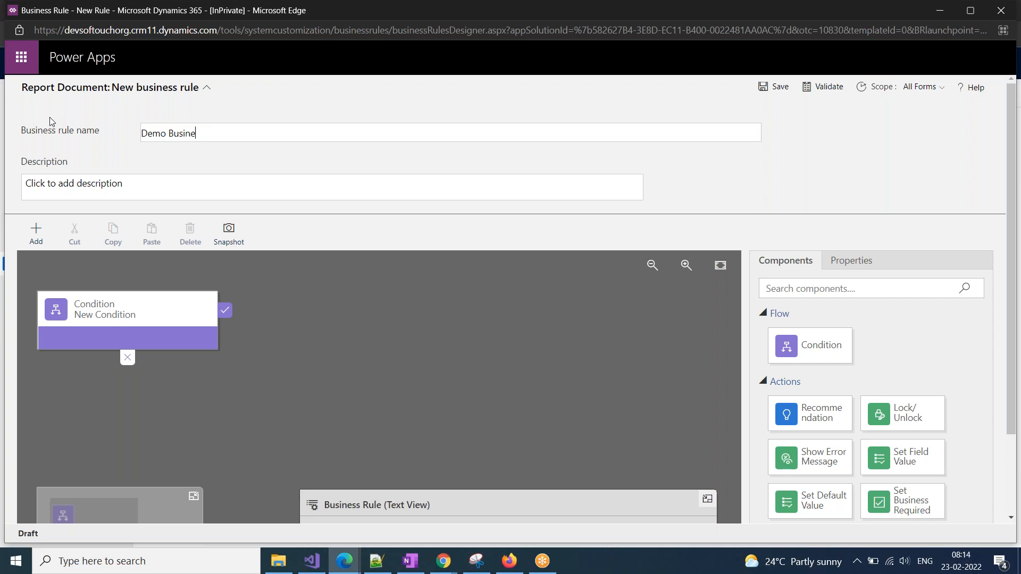
text(ss Rule)
Set the rule's description to "Demo Business Rule for Description", reusing the copied rule name as its beginning
drag(128, 186, 3, 183)
drag(225, 133, 99, 121)
key(ctrl+c)
click(139, 189)
key(ctrl+v)
text(for D)
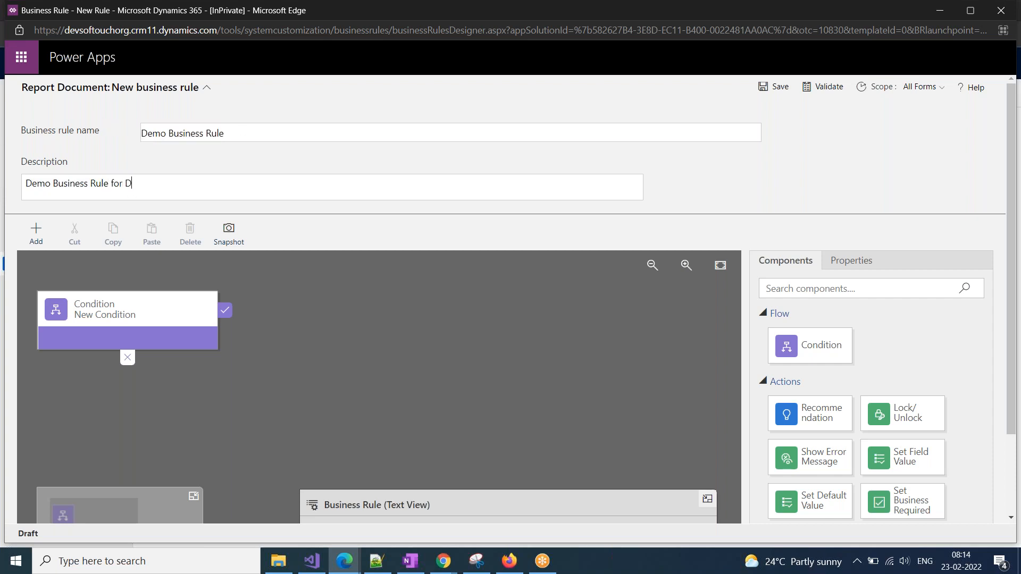
text(escriptoin)
key(BackSpace)
key(BackSpace)
key(BackSpace)
text(ion)
Try to save the business rule and examine the validation errors reported on its condition
click(775, 85)
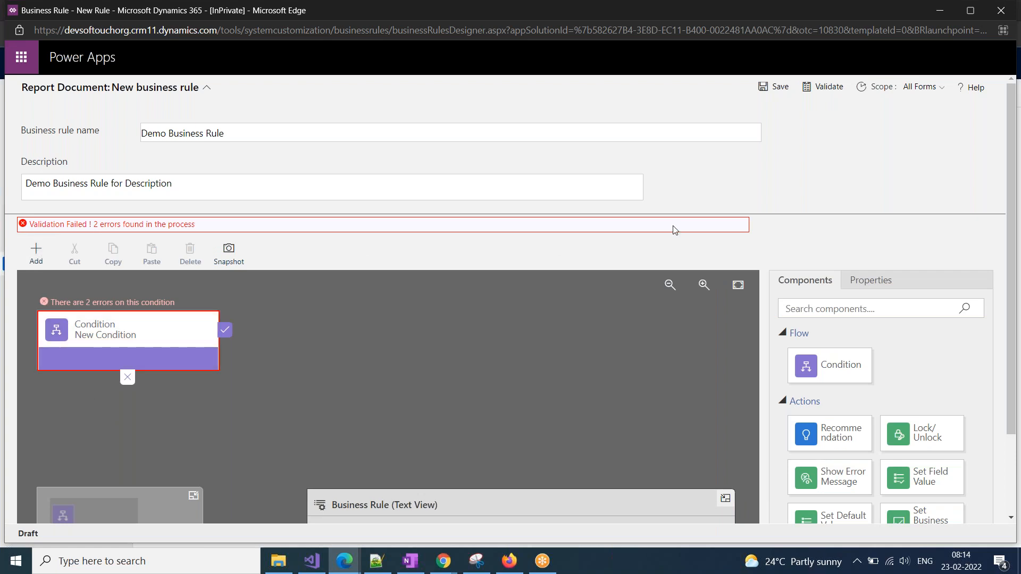
double_click(103, 226)
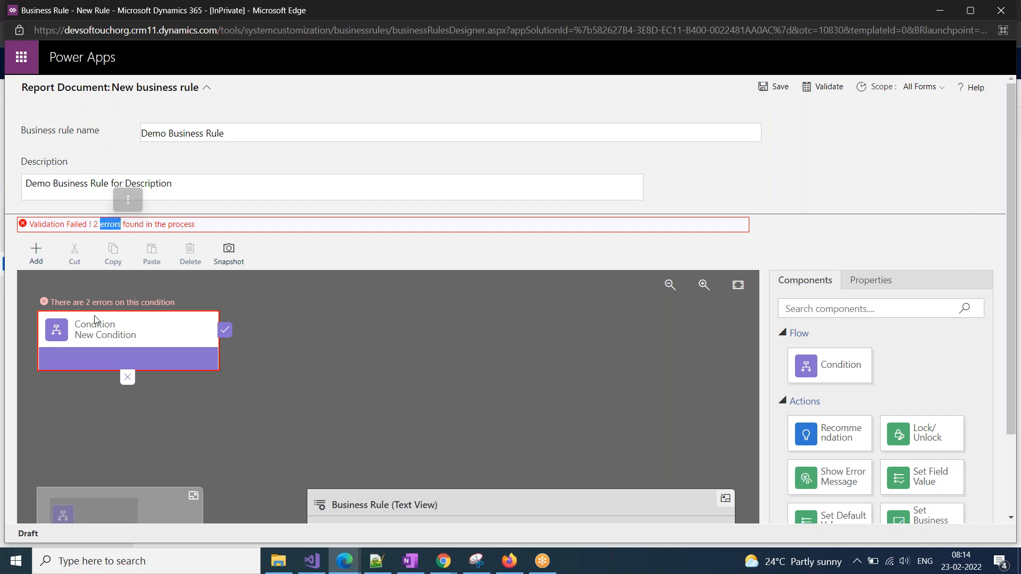
scroll(99, 313, down, 2)
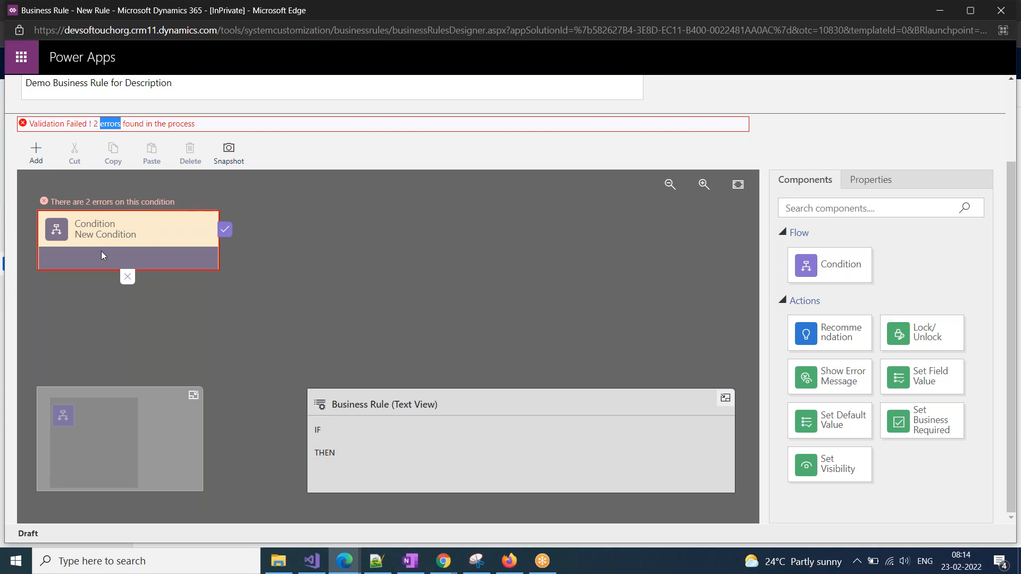
scroll(140, 270, up, 2)
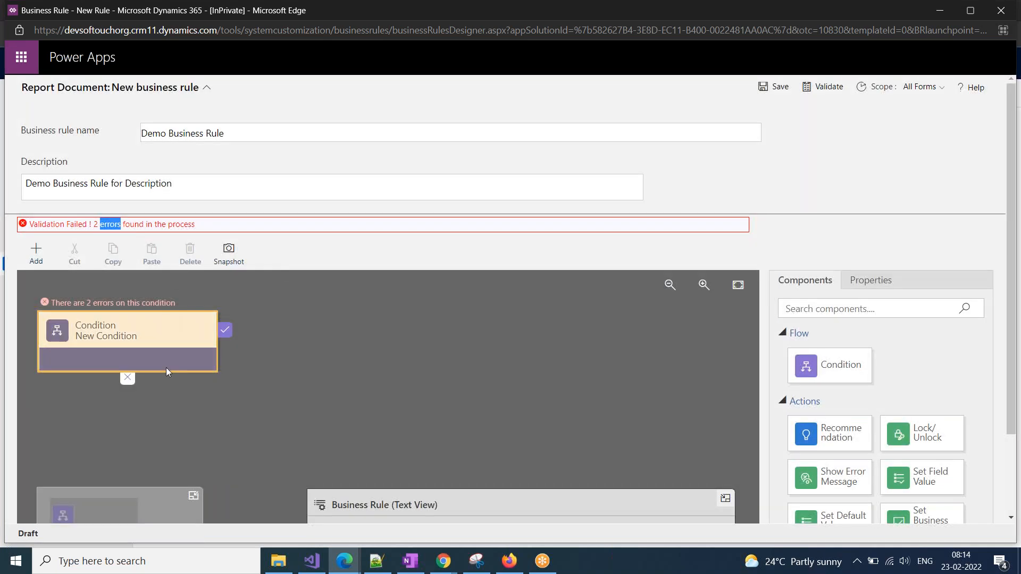
scroll(166, 368, down, 2)
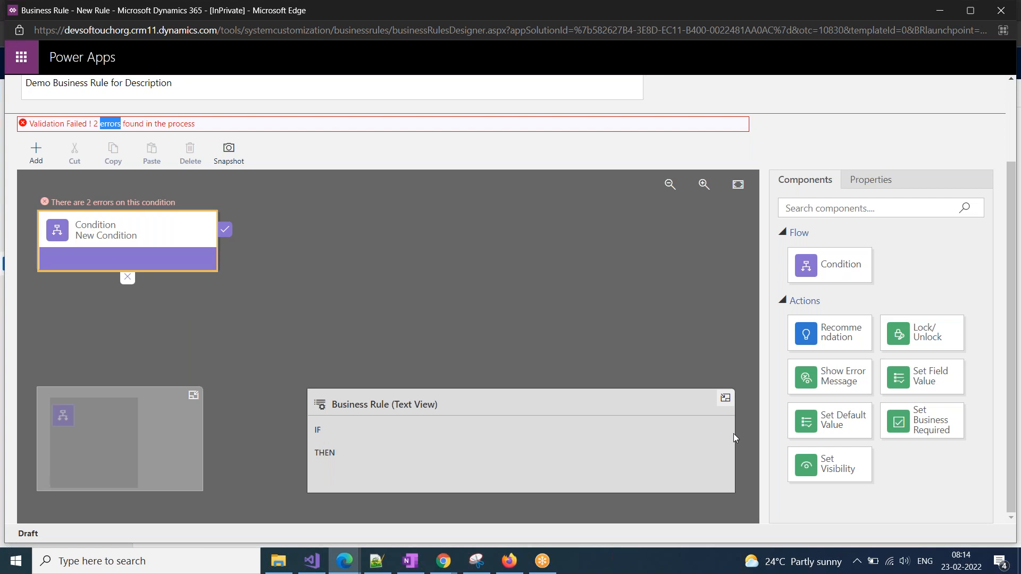
Capture a screenshot of the designer's Components list and paste it into the Batch FEB notes in OneNote under Business Rules
key(super+shift+s)
drag(753, 163, 992, 520)
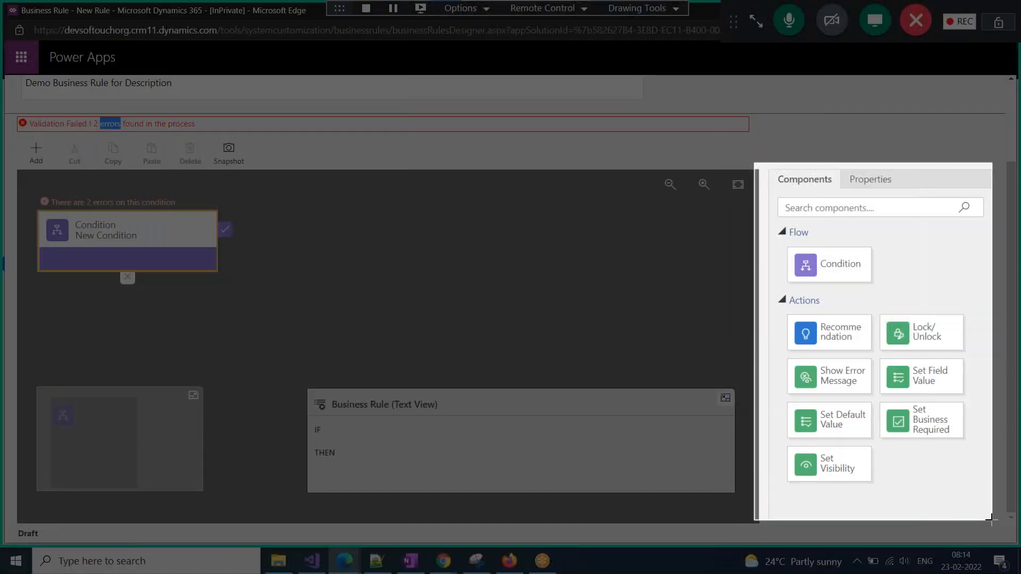
click(412, 562)
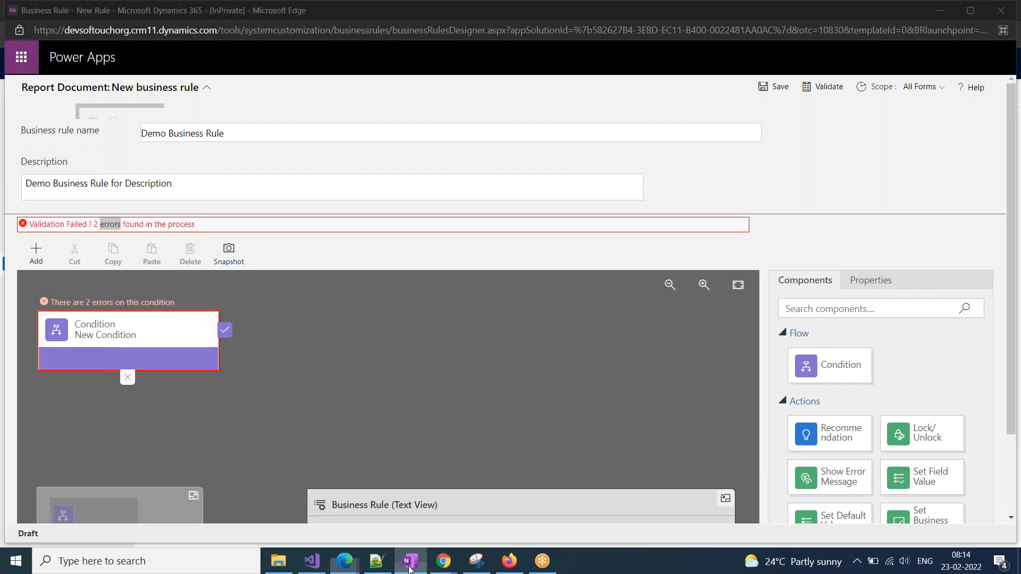
key(ctrl+v)
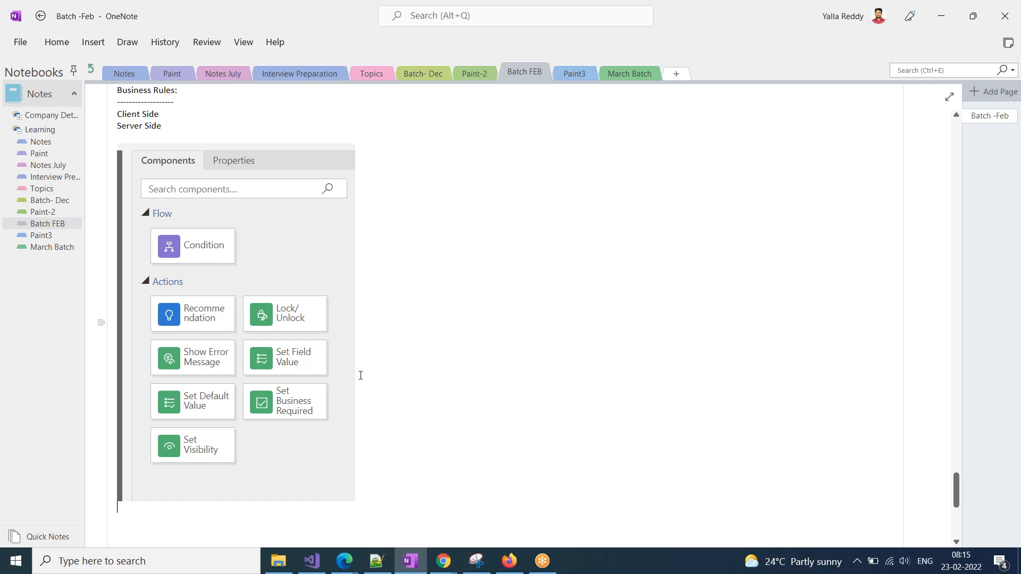
Return to the business rule designer in Edge and open the properties of the New Condition component
mouse_move(344, 560)
click(474, 492)
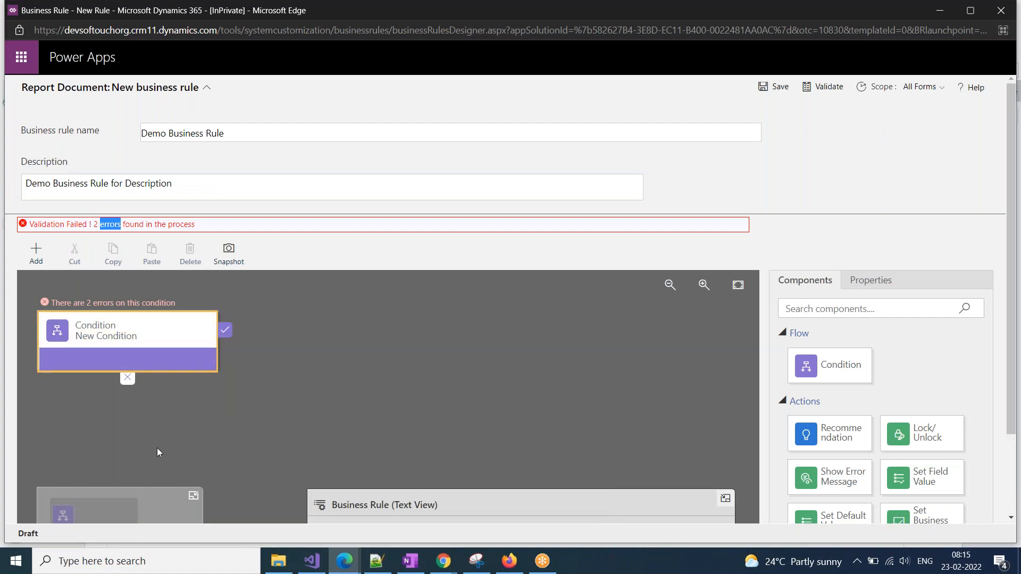
scroll(157, 447, down, 2)
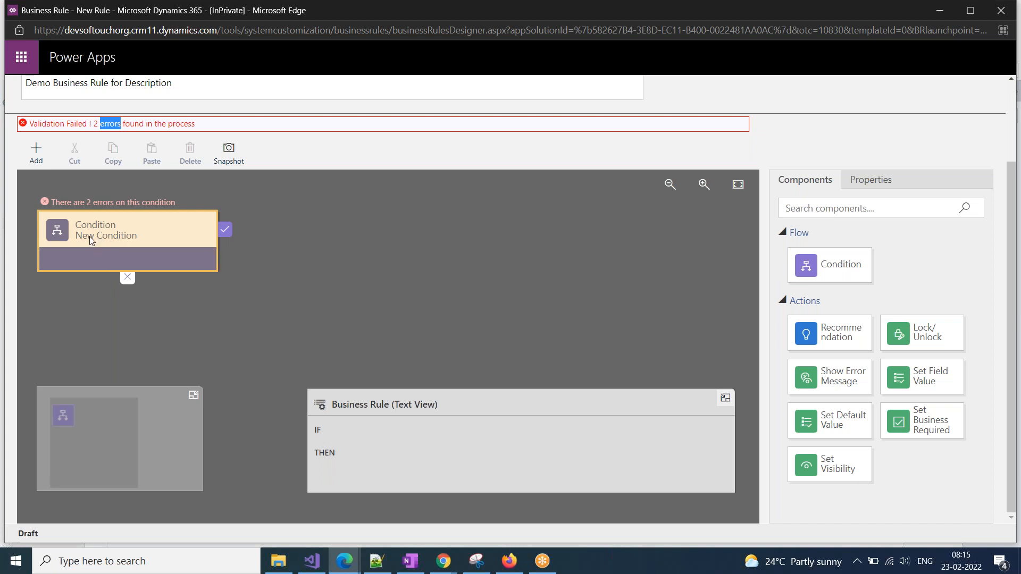
scroll(91, 235, up, 2)
click(103, 336)
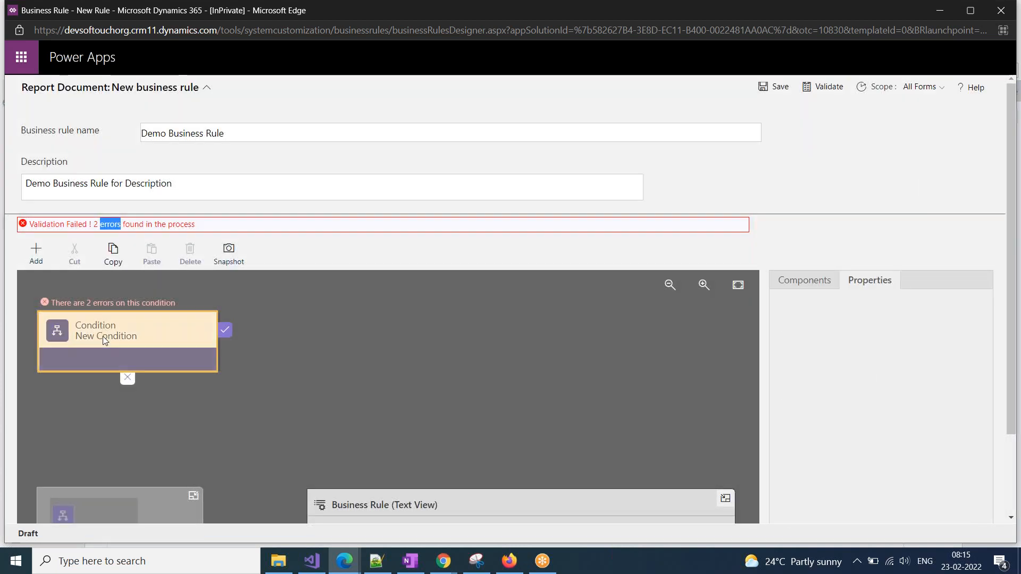
scroll(606, 408, down, 2)
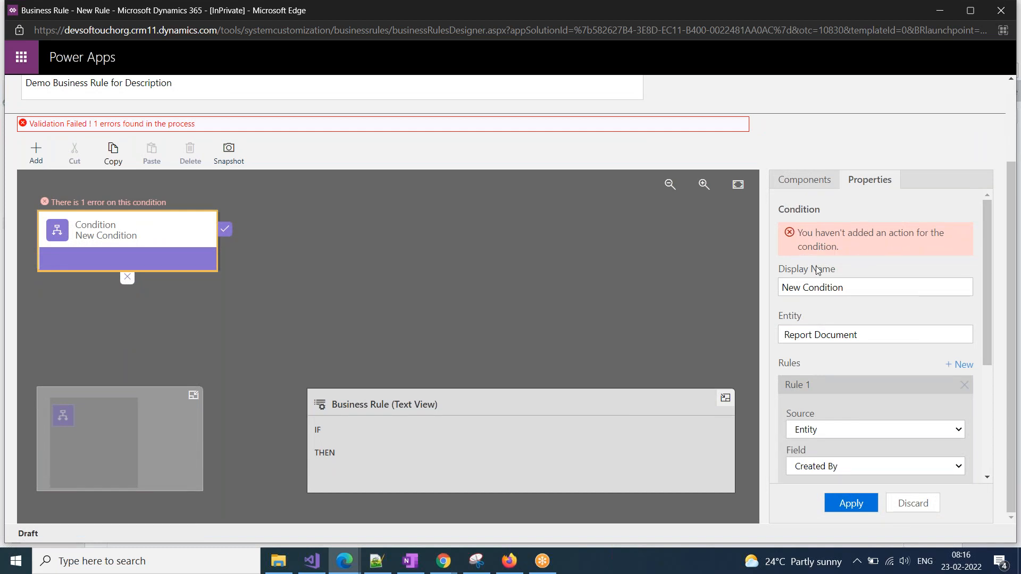
Set the condition's display name to "Check Report Fees" and look through its entity and Rule 1 settings
triple_click(813, 287)
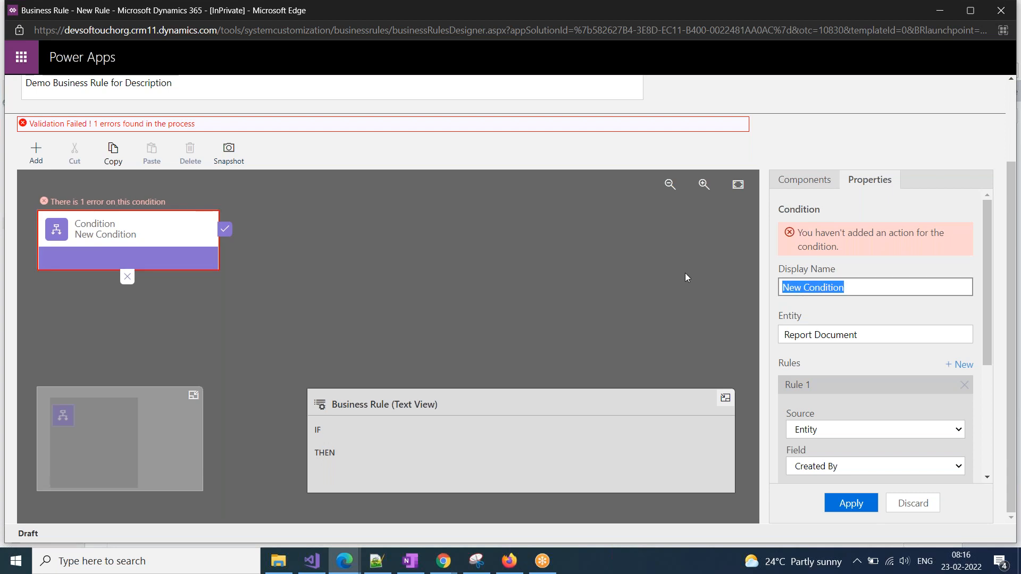
text(Check Fees)
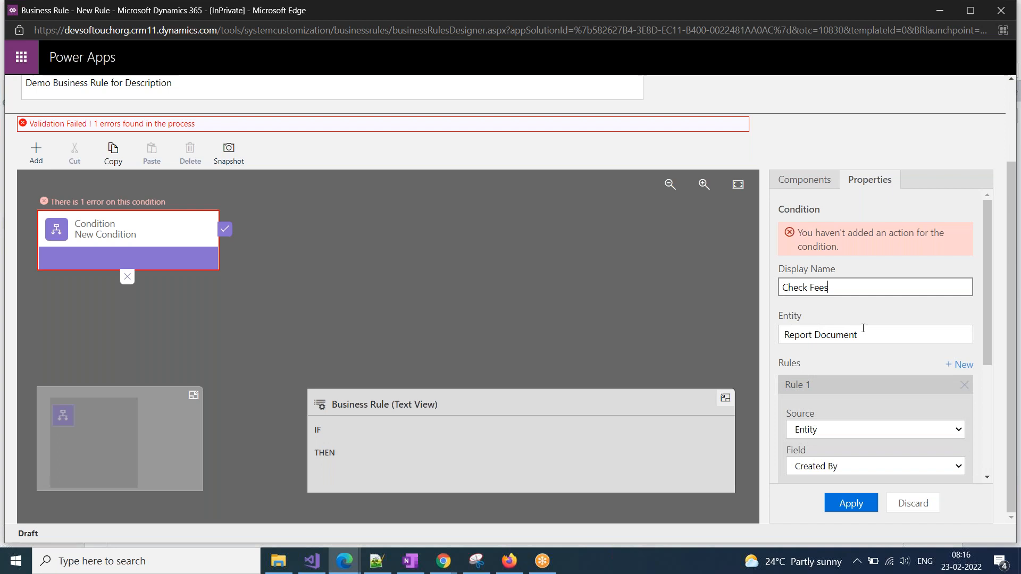
click(810, 288)
text(R)
text(eport Fee)
key(BackSpace)
key(BackSpace)
key(BackSpace)
click(834, 337)
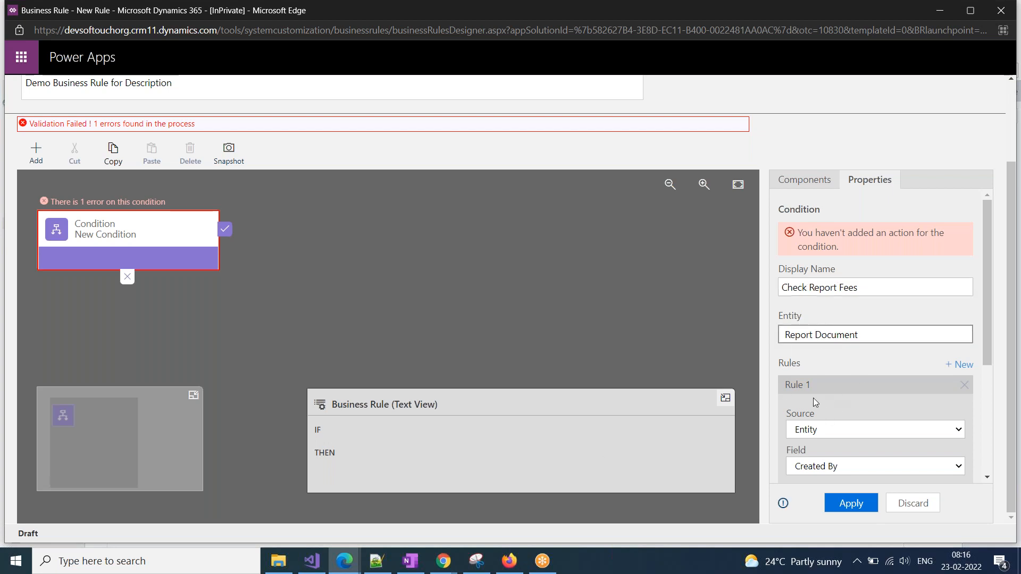
scroll(812, 398, down, 3)
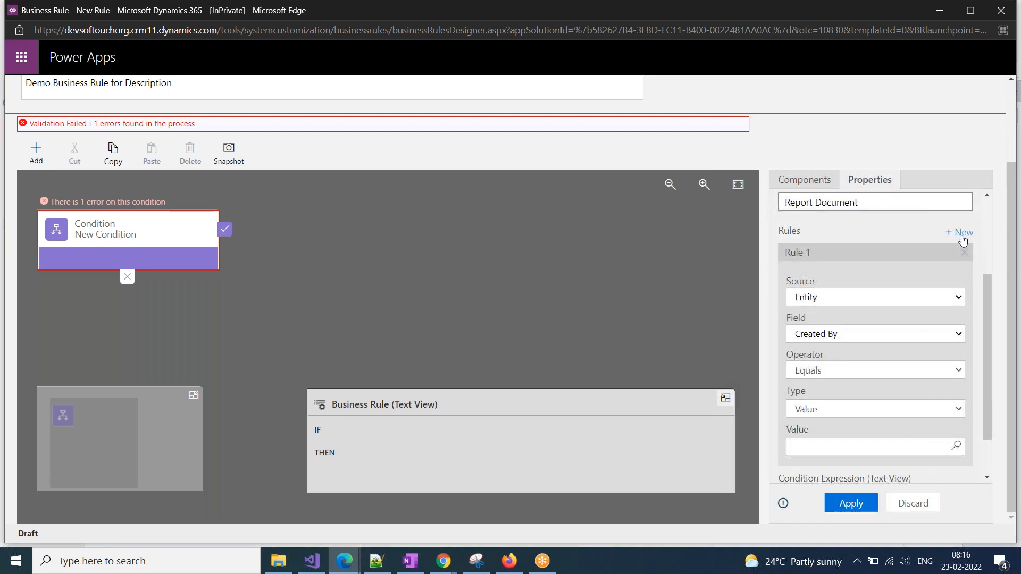
Add a second rule to the condition and remove it again
click(959, 233)
scroll(862, 430, down, 3)
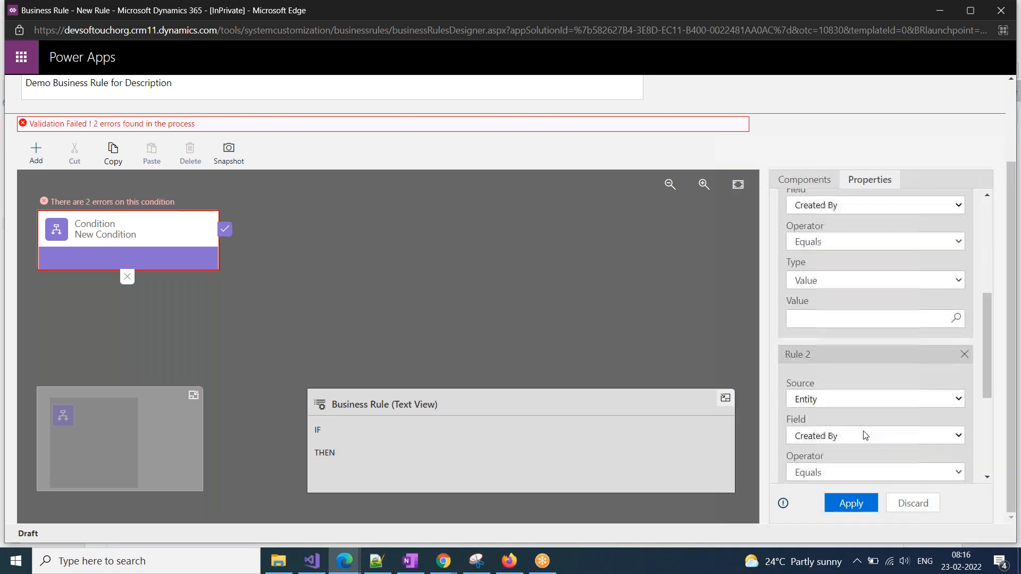
click(964, 350)
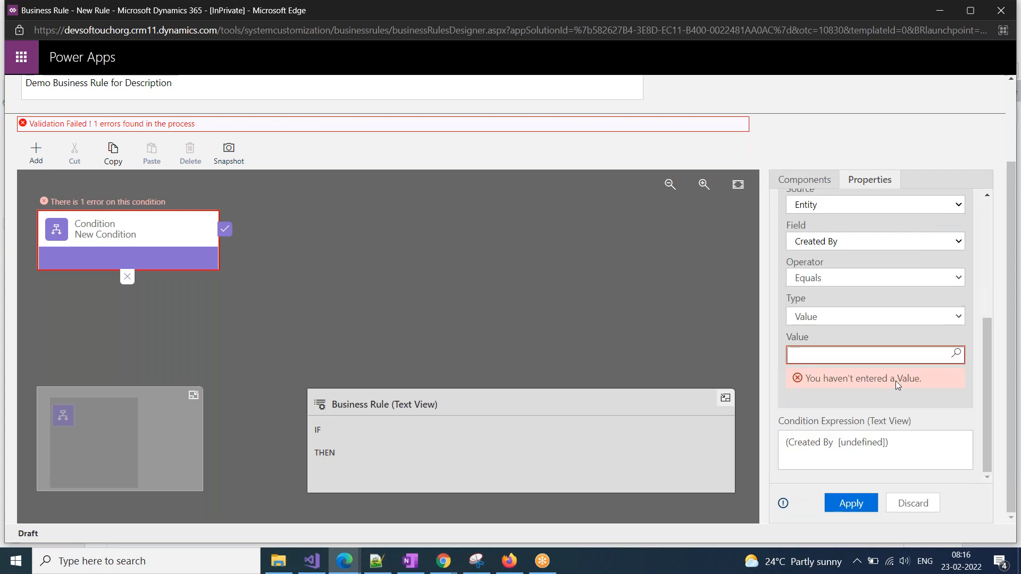
Set Rule 1's field to Report Fees and its operator to Is greater than
scroll(817, 432, up, 2)
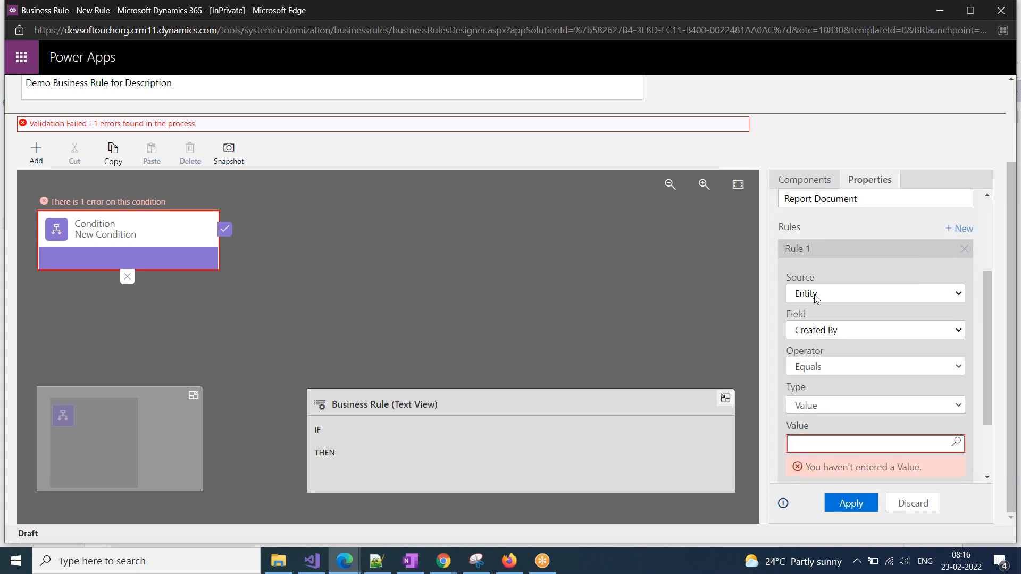
click(830, 334)
key(r)
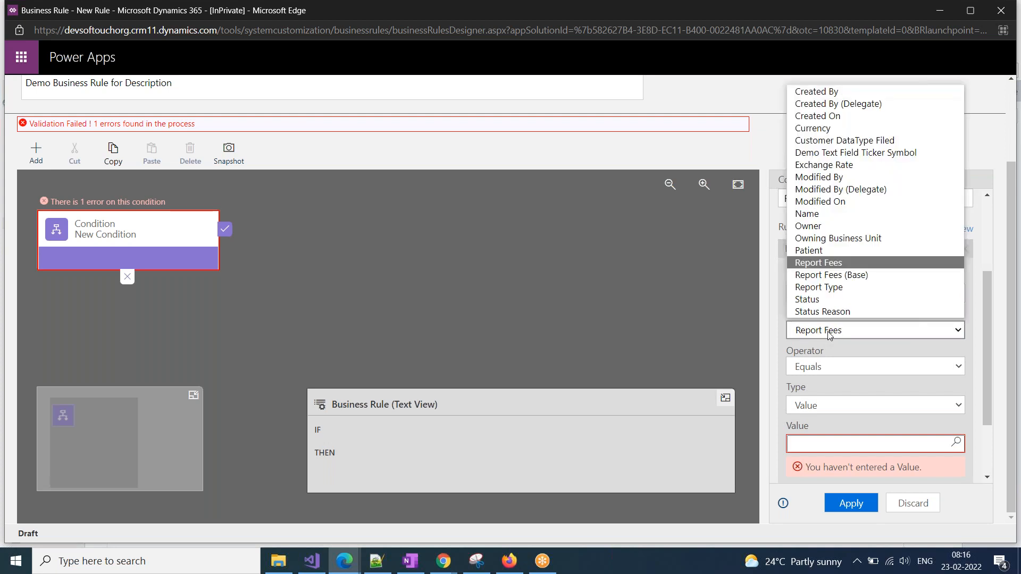
click(831, 264)
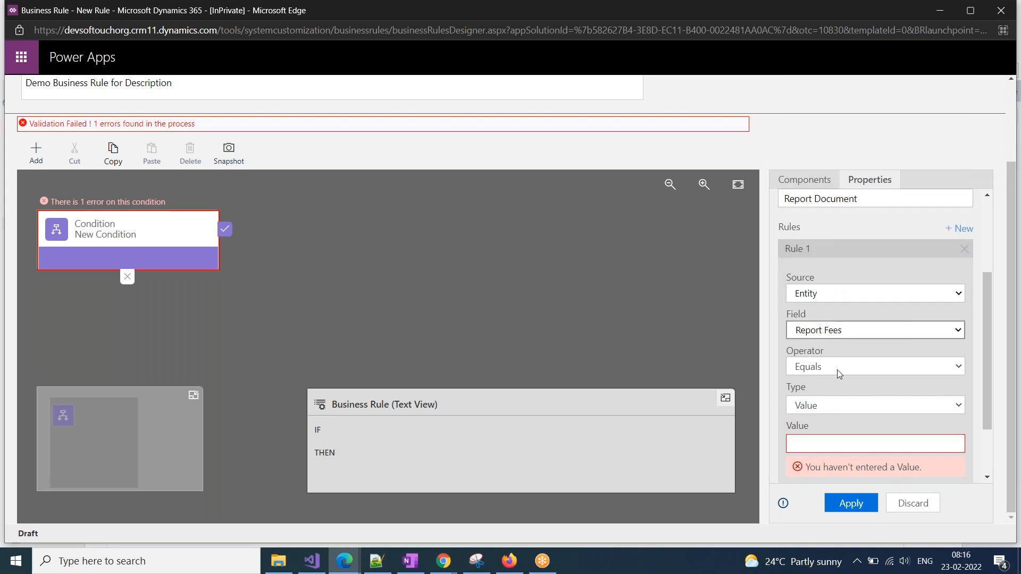
click(821, 367)
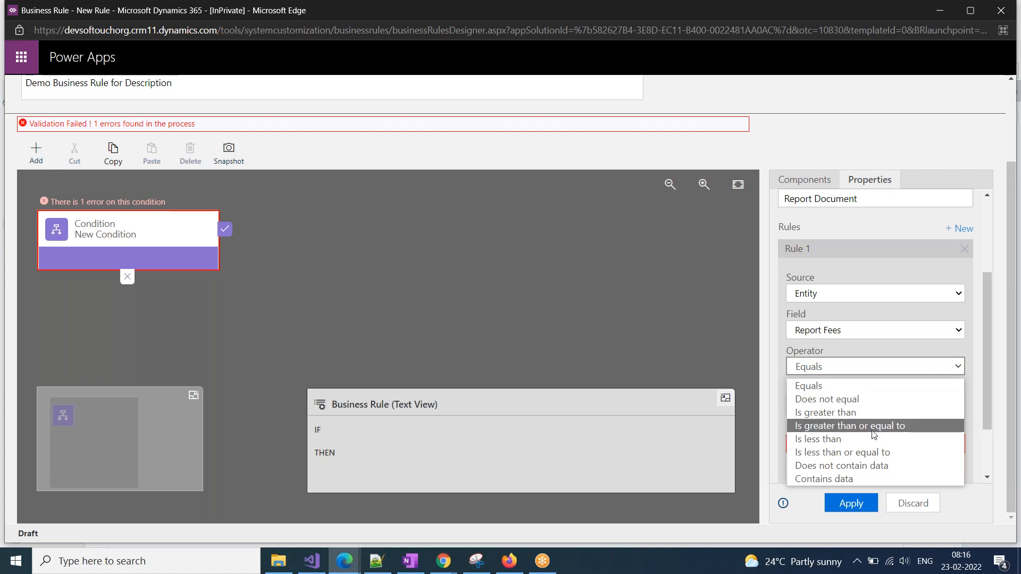
click(829, 413)
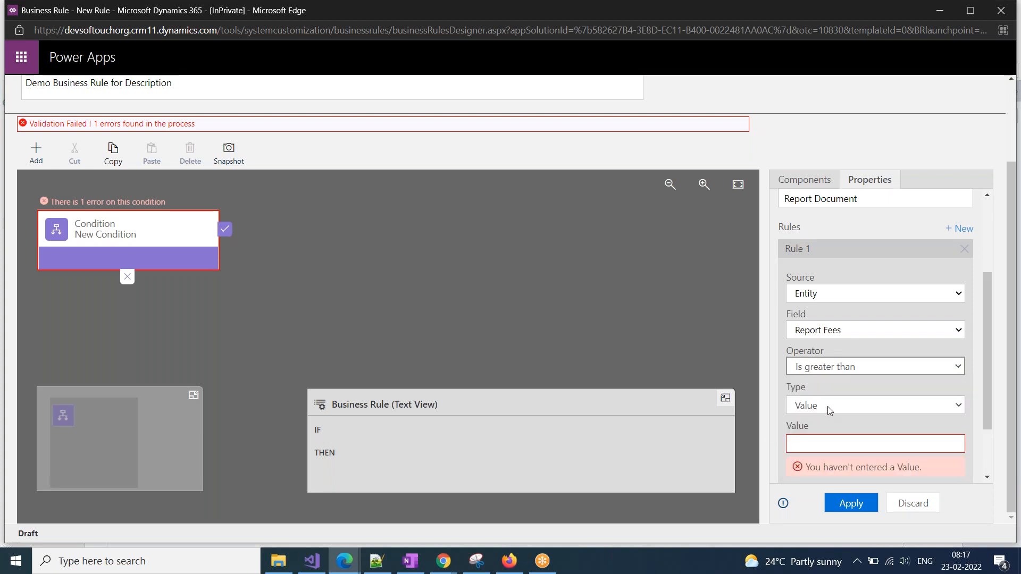
Keep Rule 1's comparison type as Value, set the value to 1000 and apply the condition
click(827, 406)
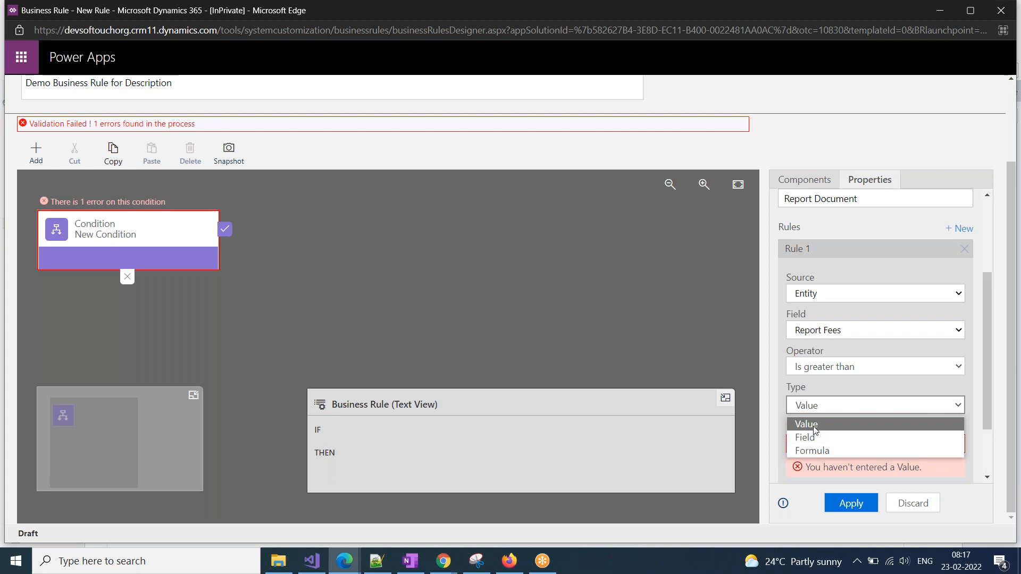
click(815, 430)
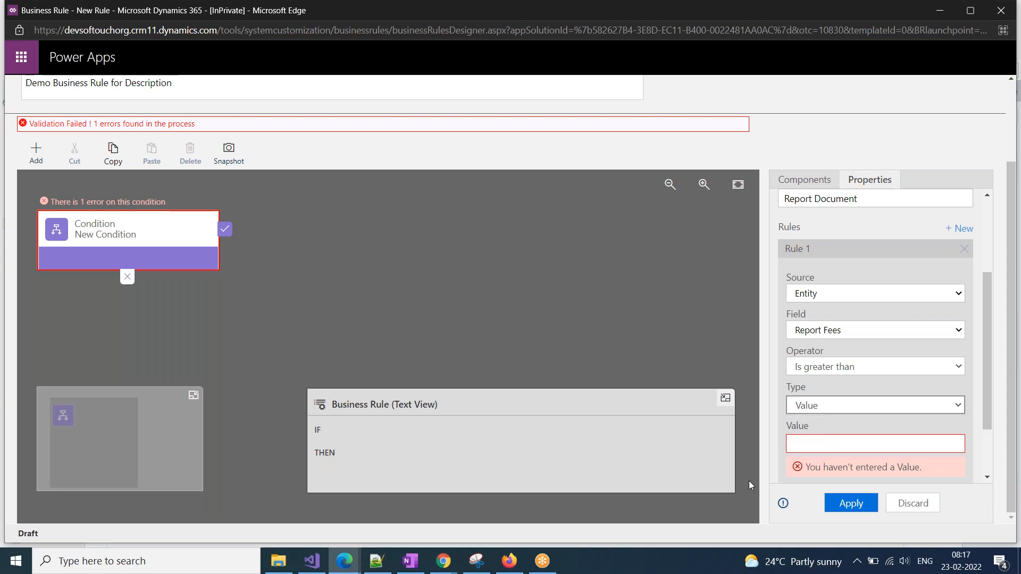
click(803, 441)
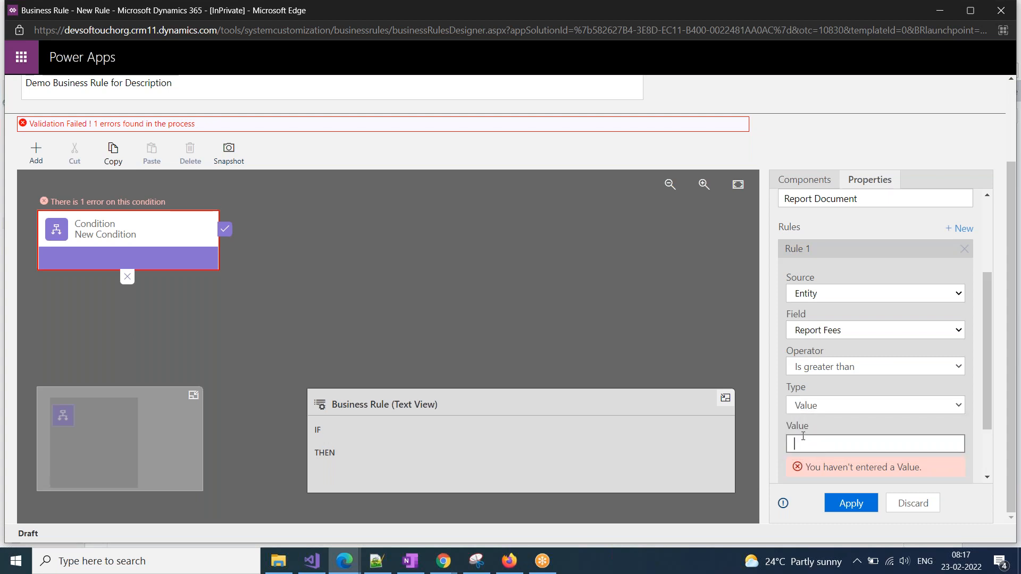
text(1000)
click(849, 503)
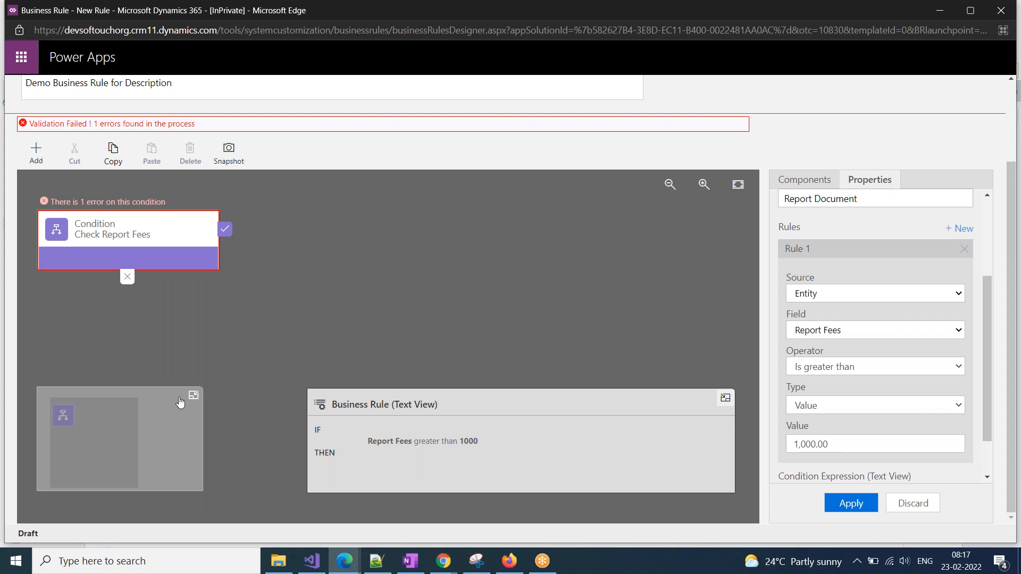
Collapse the minimap and add a Lock/Unlock action to the true branch of the Check Report Fees condition
click(193, 396)
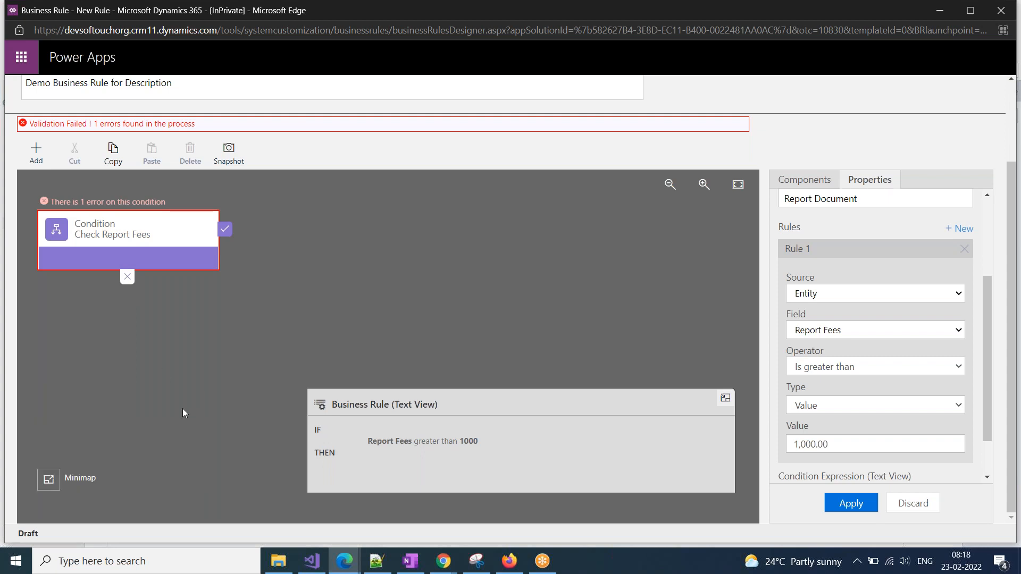
click(797, 179)
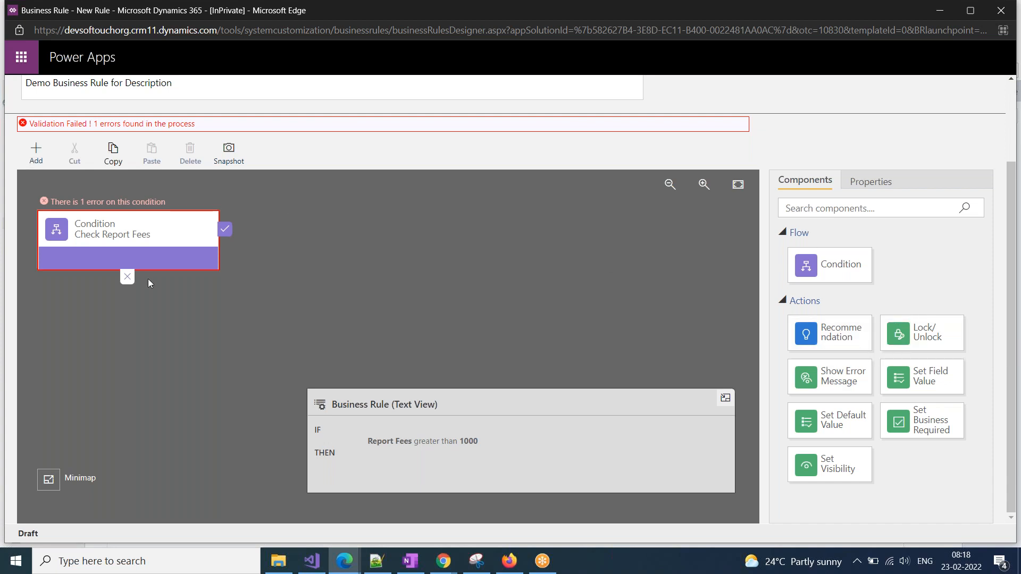
click(36, 158)
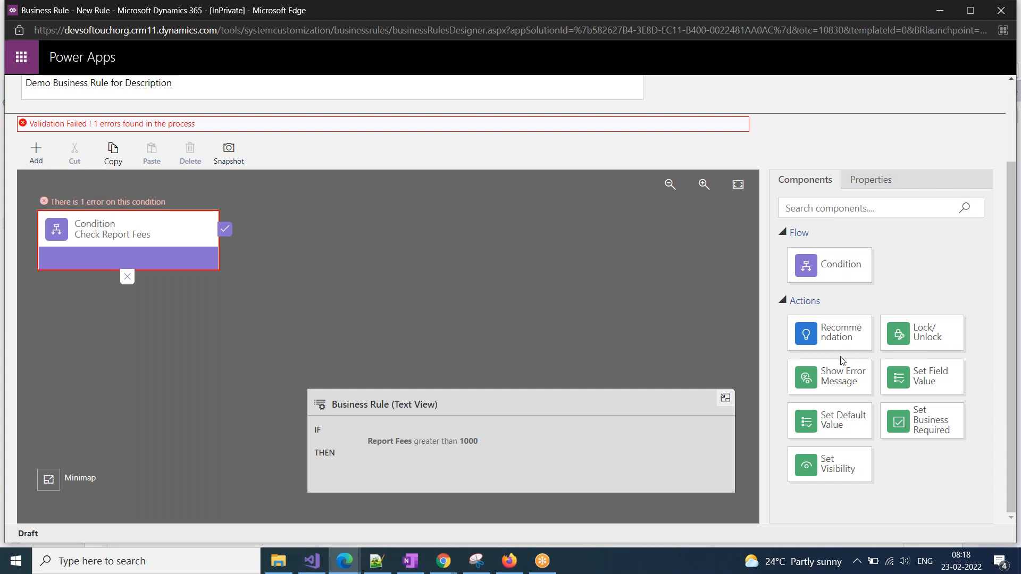
drag(941, 341, 248, 251)
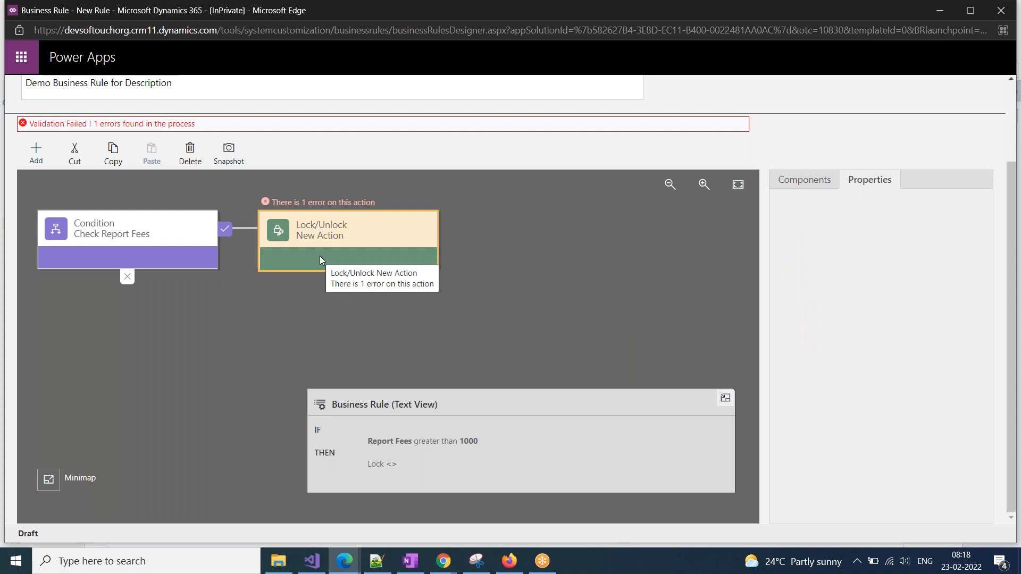
Try to add a second Lock/Unlock action to the false branch beneath the Check Report Fees condition
click(794, 182)
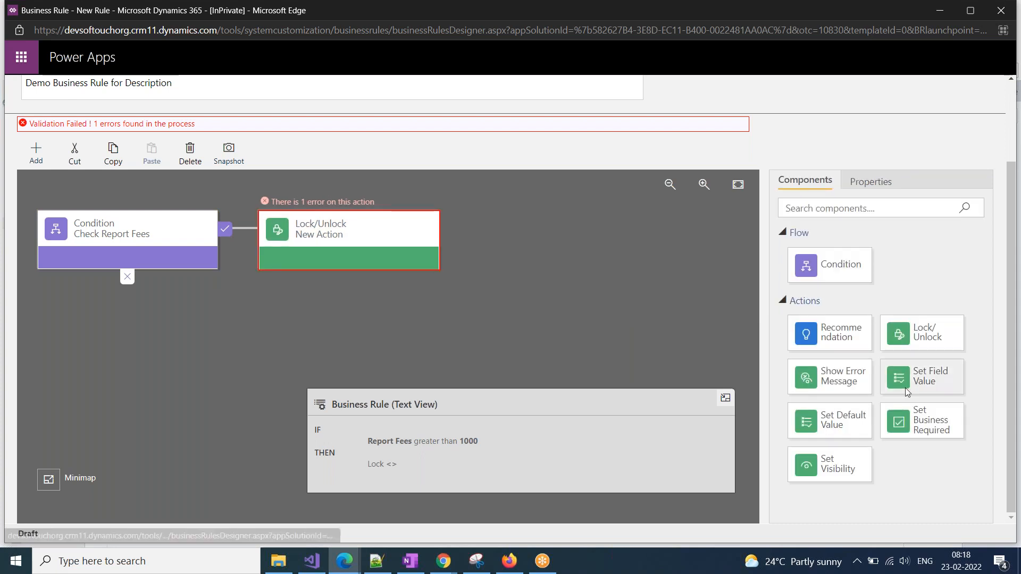
drag(923, 335, 112, 303)
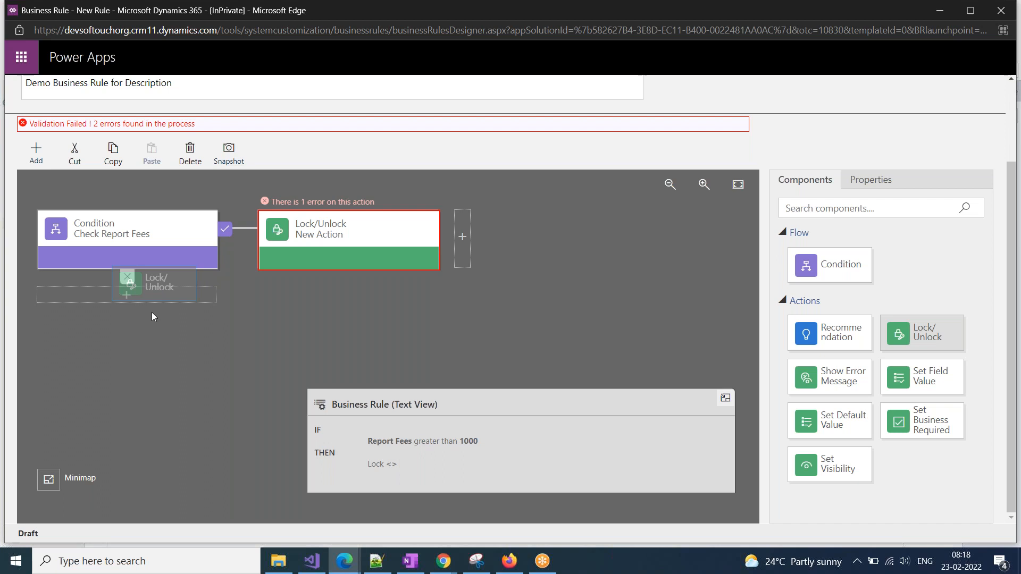
key(ctrl+a)
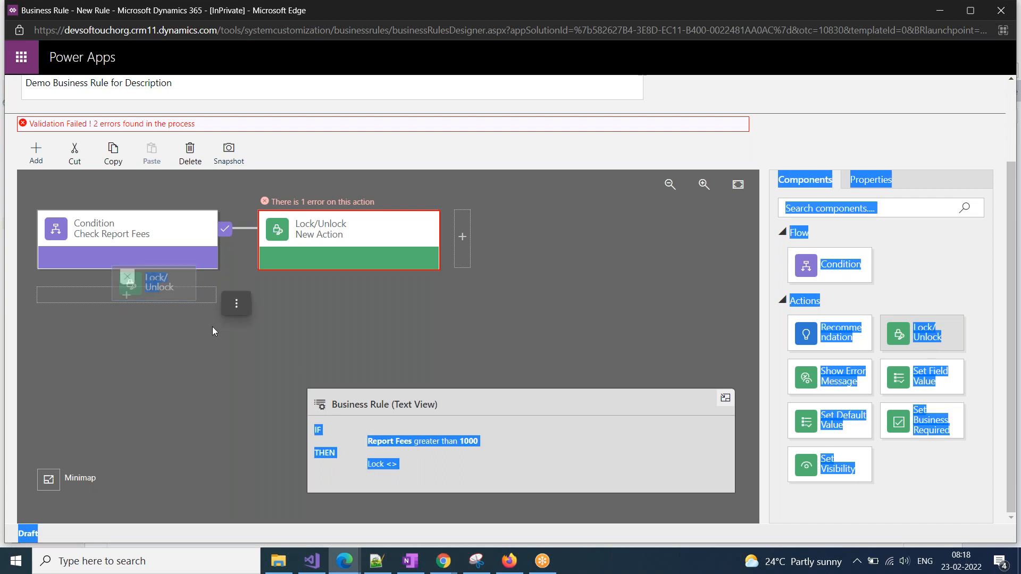
scroll(232, 407, up, 2)
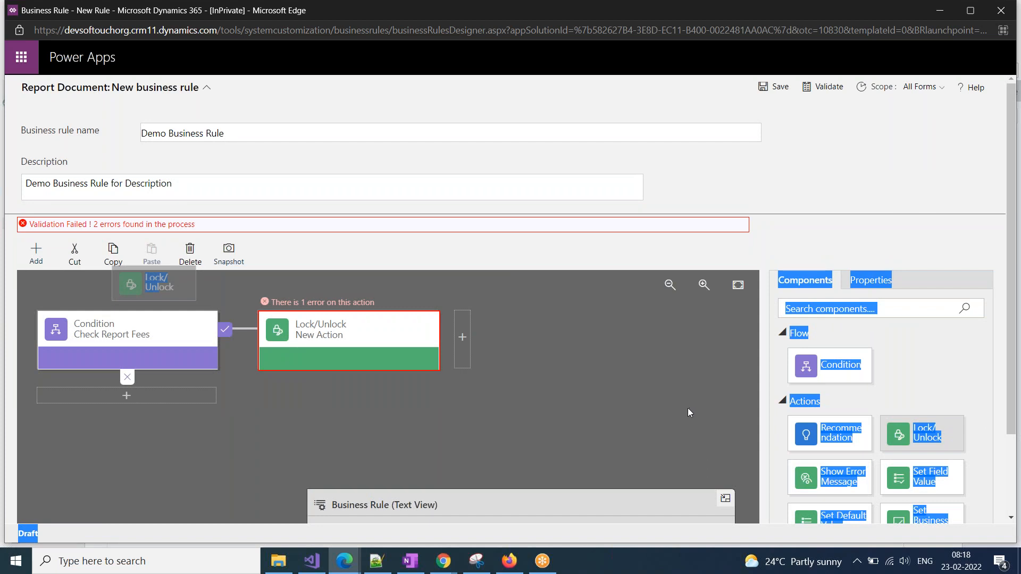
click(710, 431)
scroll(710, 430, down, 2)
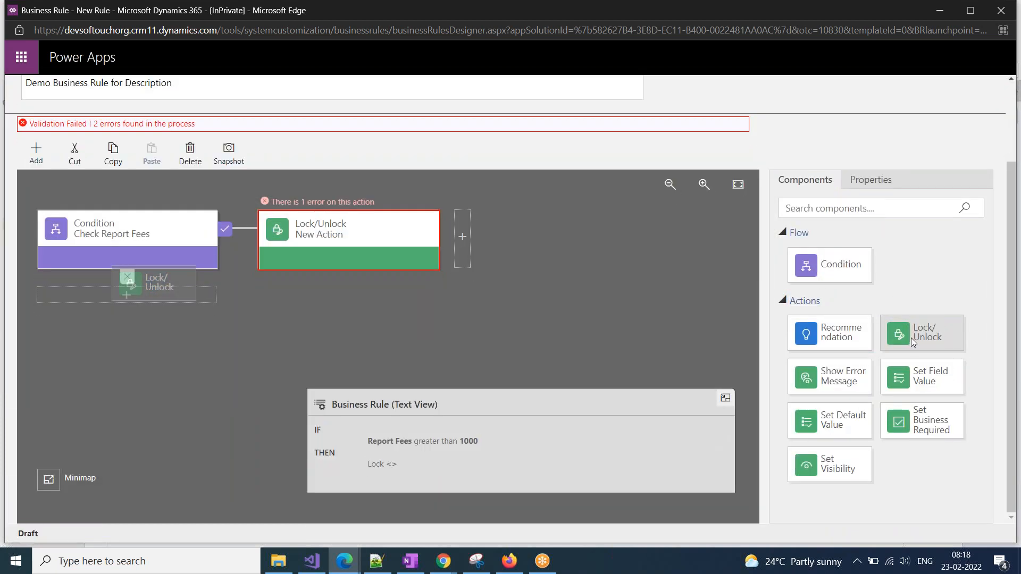
double_click(148, 288)
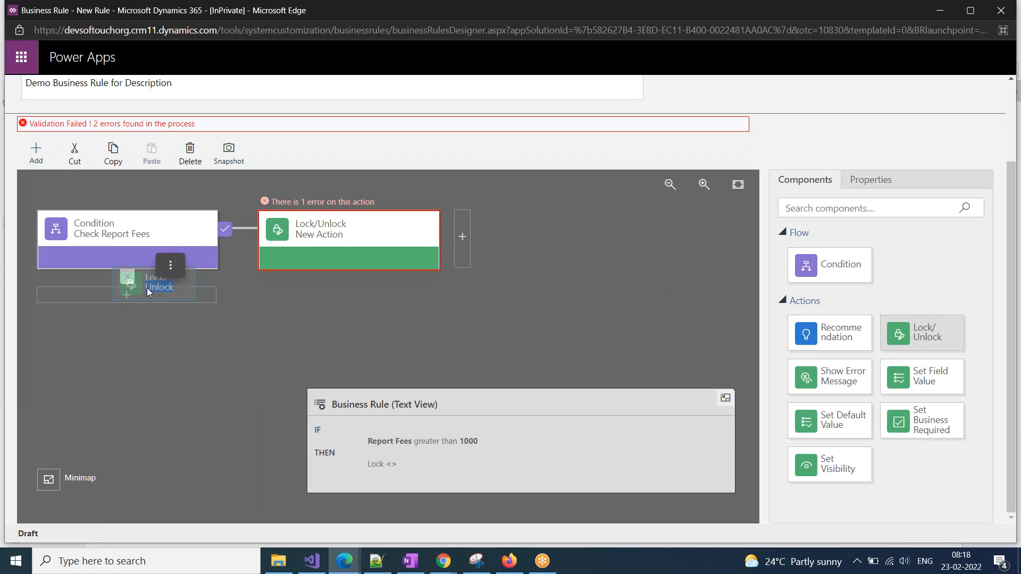
drag(148, 287, 147, 313)
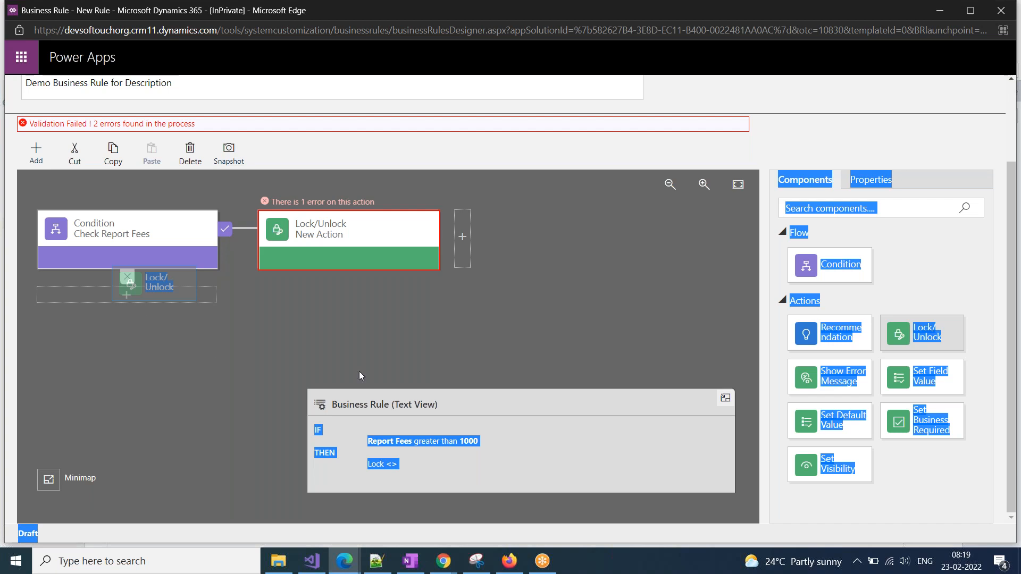
Collapse the rule's text view and reload the designer page, discarding the unsaved business rule changes
click(728, 399)
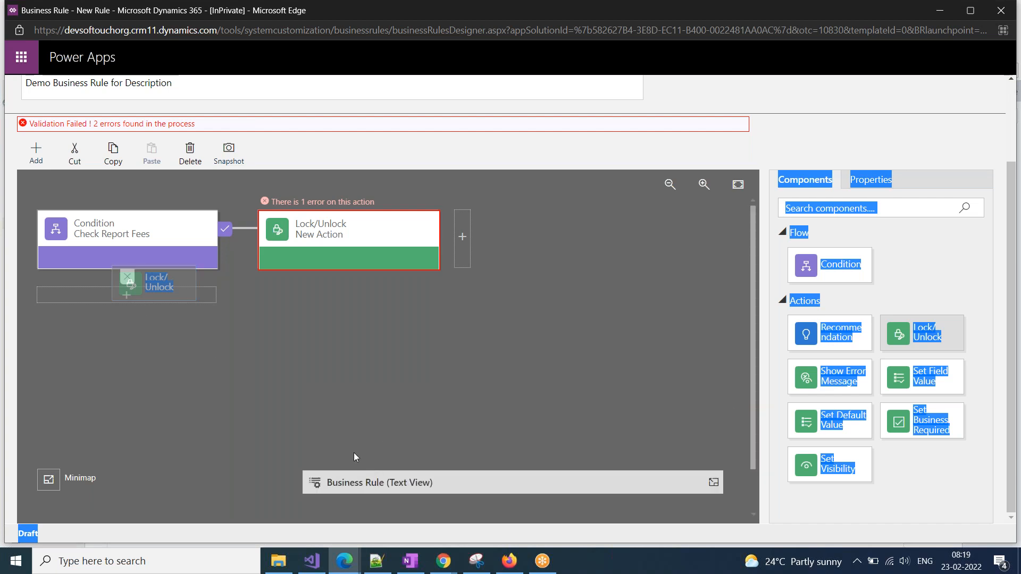
scroll(490, 383, up, 2)
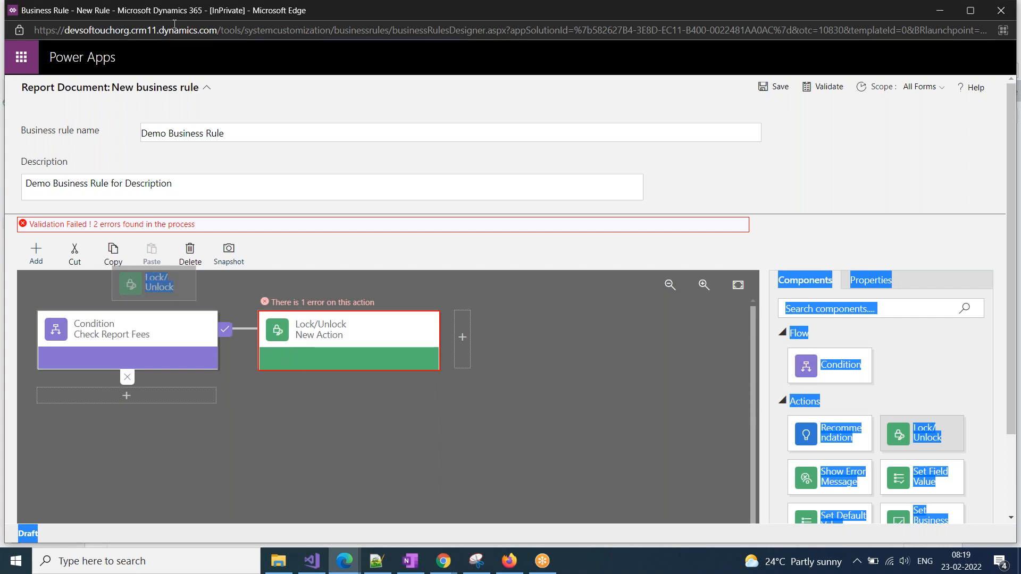
key(ctrl+l)
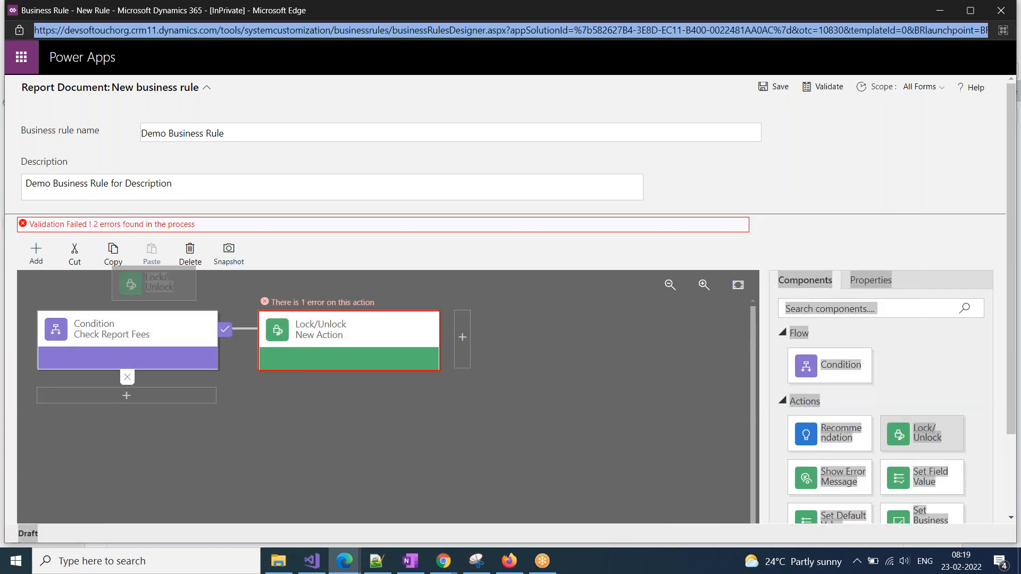
key(Return)
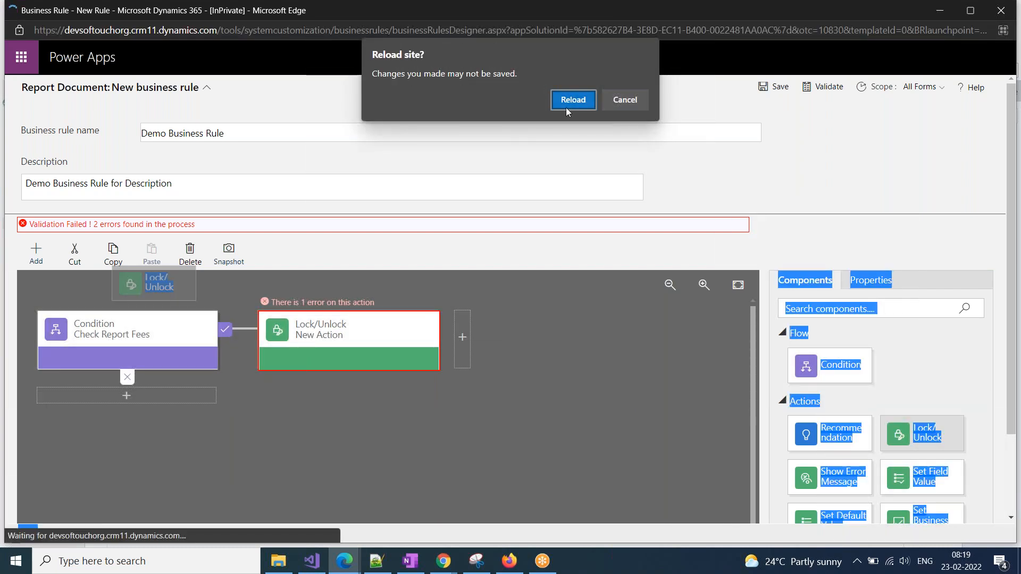
click(569, 104)
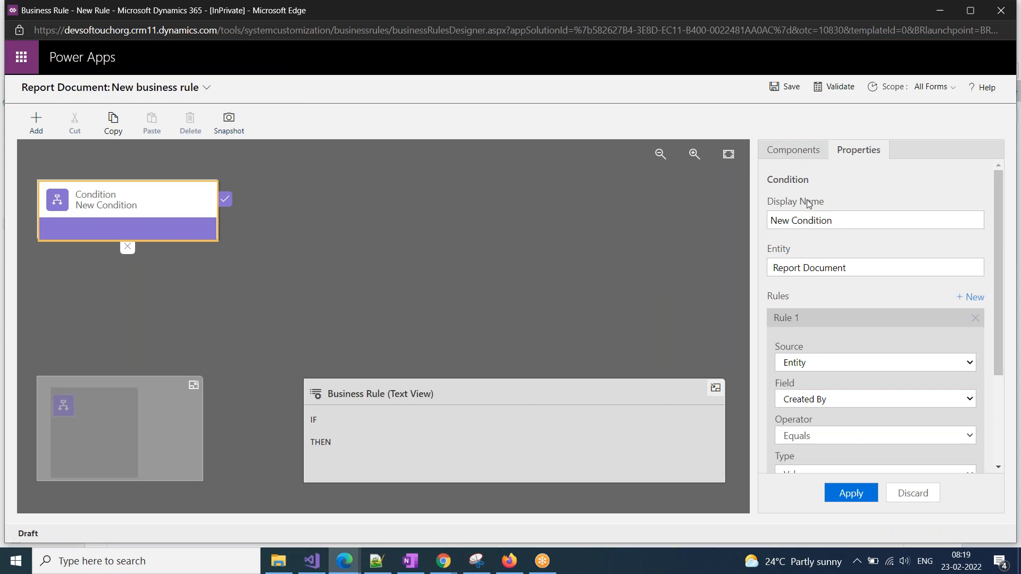
Set the new condition's display name to "Check Fees" and choose Report Fees as Rule 1's field
text(C)
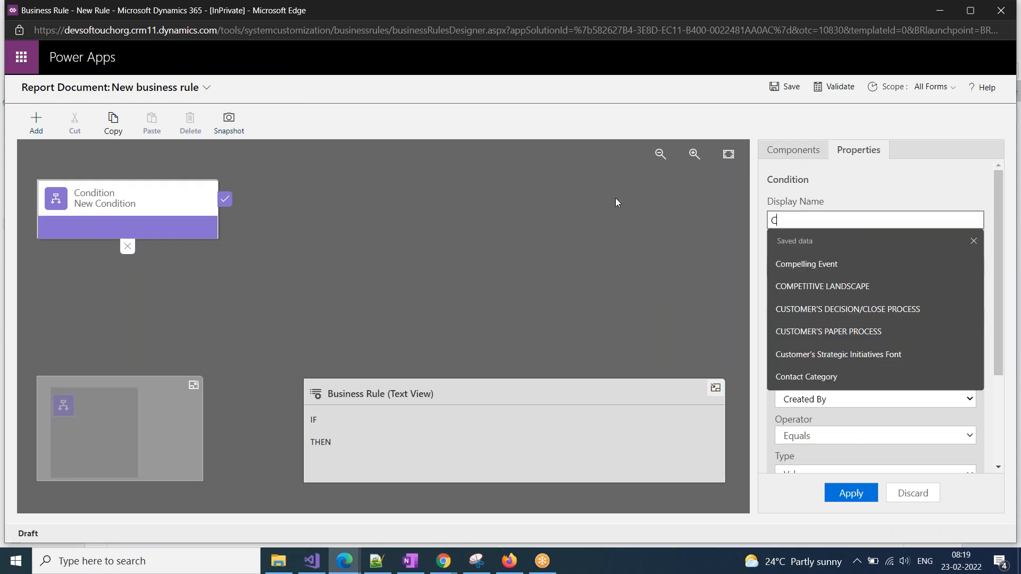
text(heck Fees)
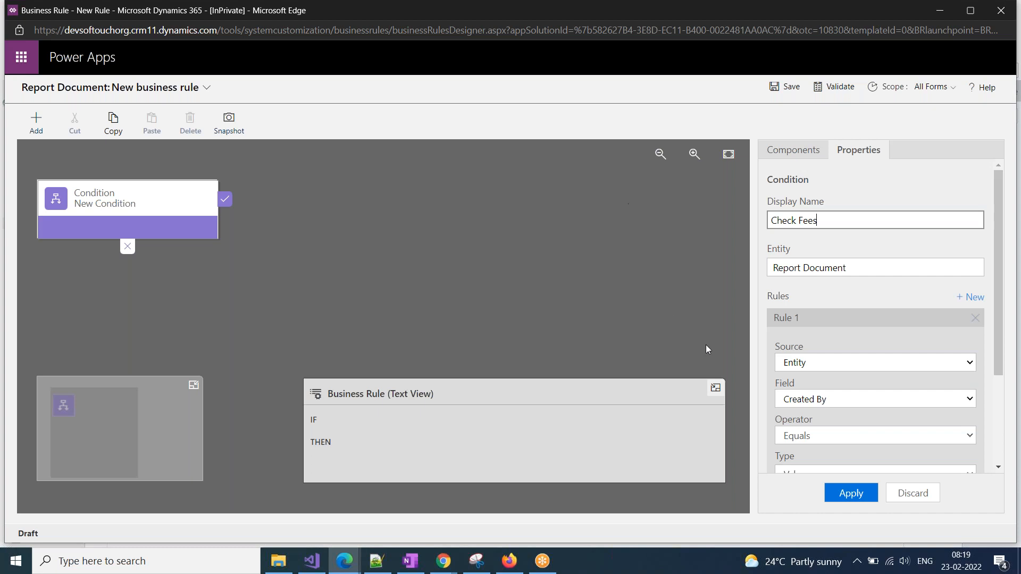
scroll(832, 364, down, 2)
click(833, 357)
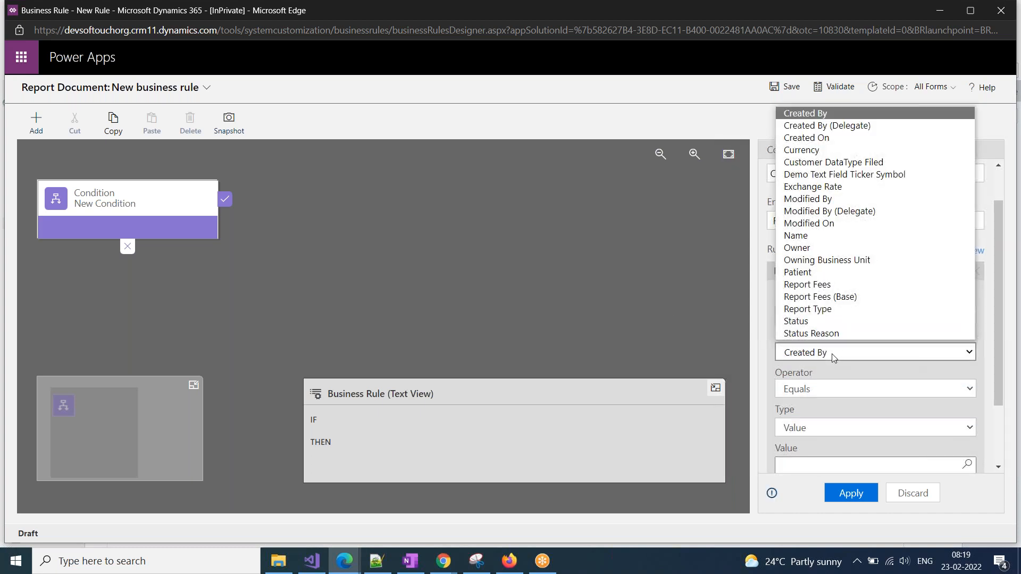
key(r)
key(Return)
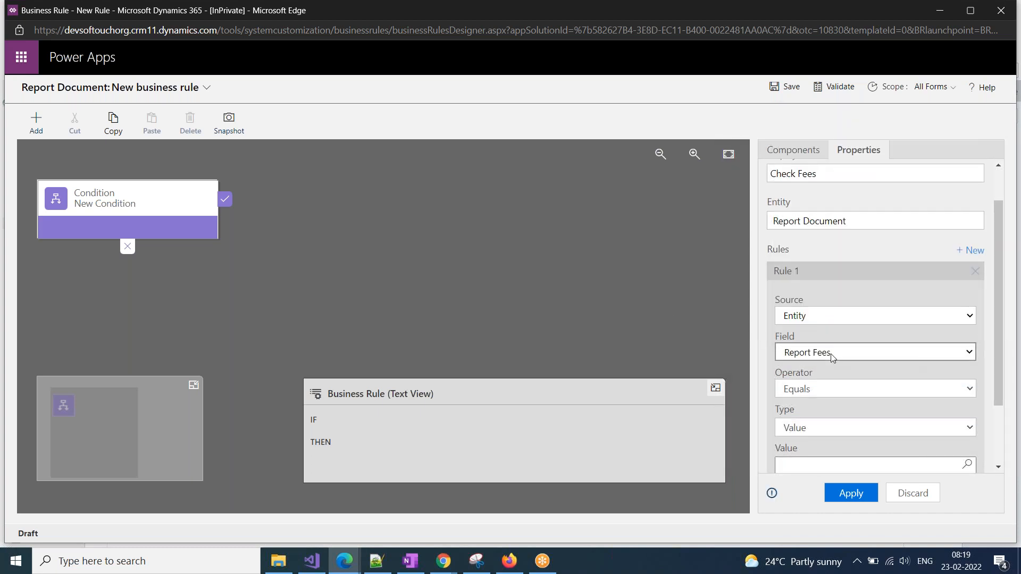
Set Rule 1's operator to Is greater than with the value 1000, and apply the condition
click(827, 388)
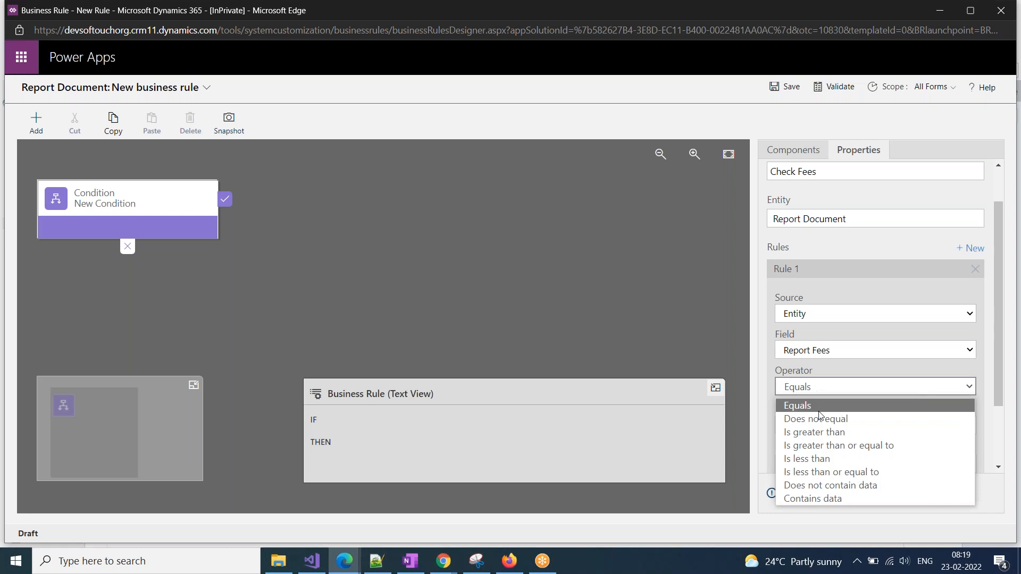
click(823, 434)
scroll(824, 435, down, 2)
click(826, 379)
text(1000)
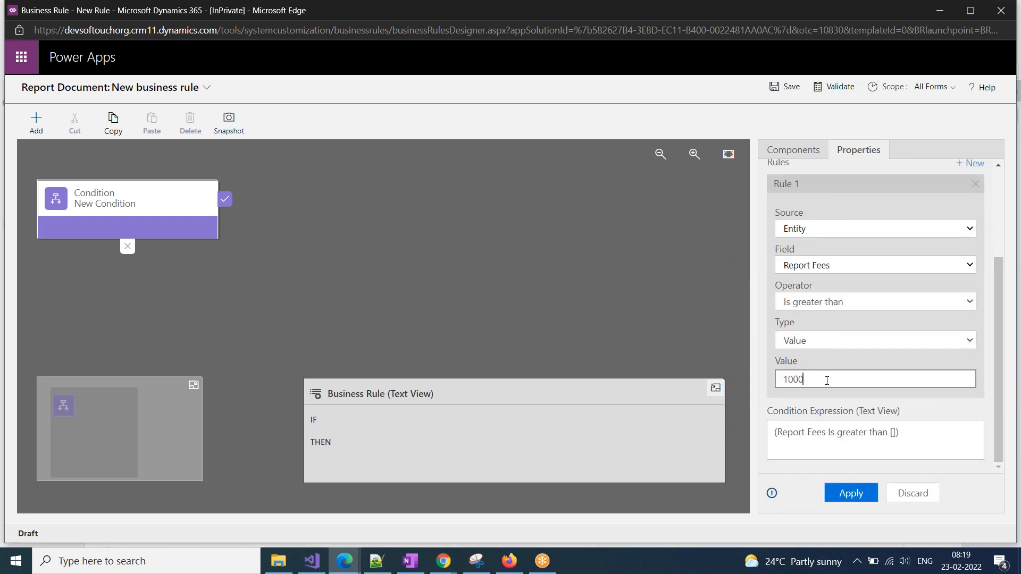
click(849, 492)
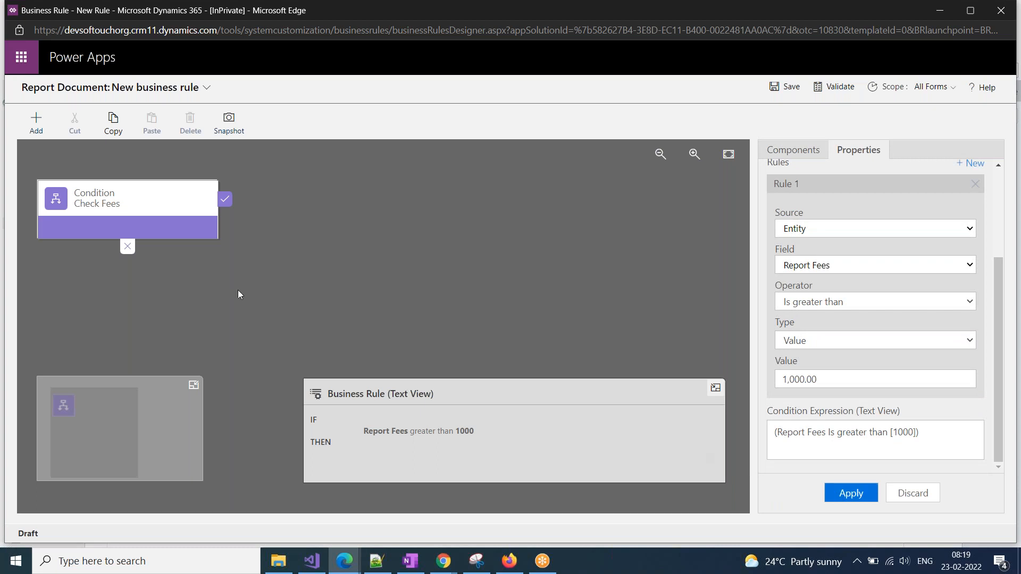
Add a Lock/Unlock action to both the true branch and the false branch of the Check Fees condition
click(786, 151)
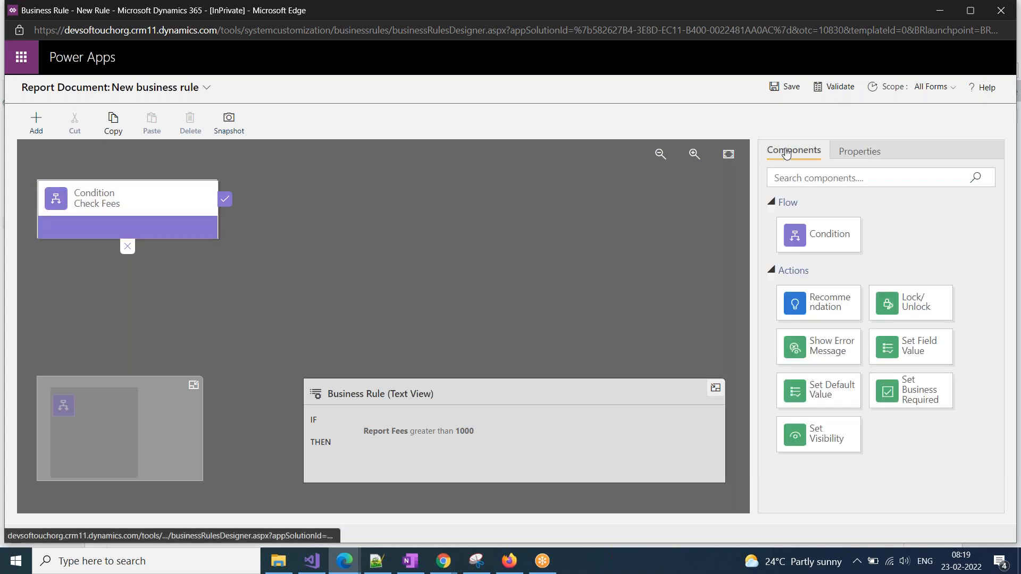
drag(893, 318, 237, 219)
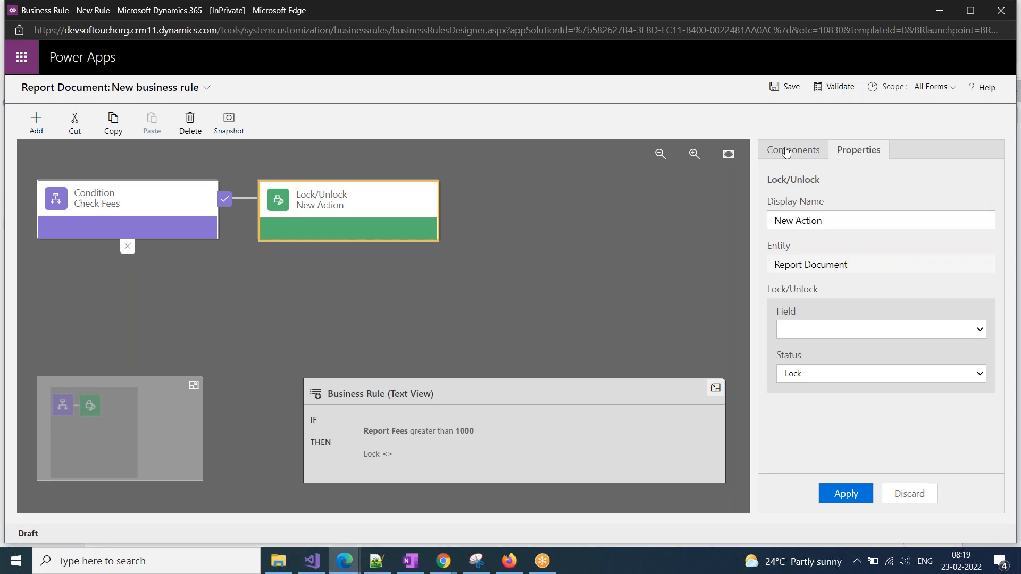
click(787, 152)
drag(877, 303, 115, 268)
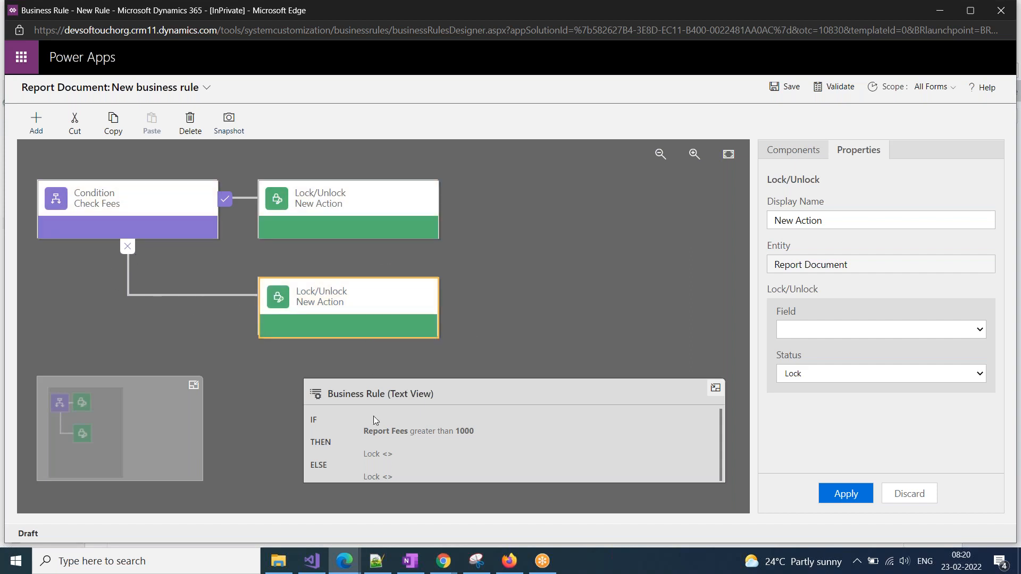
Examine the IF, THEN and ELSE parts of the rule in the Business Rule text view
drag(311, 420, 325, 443)
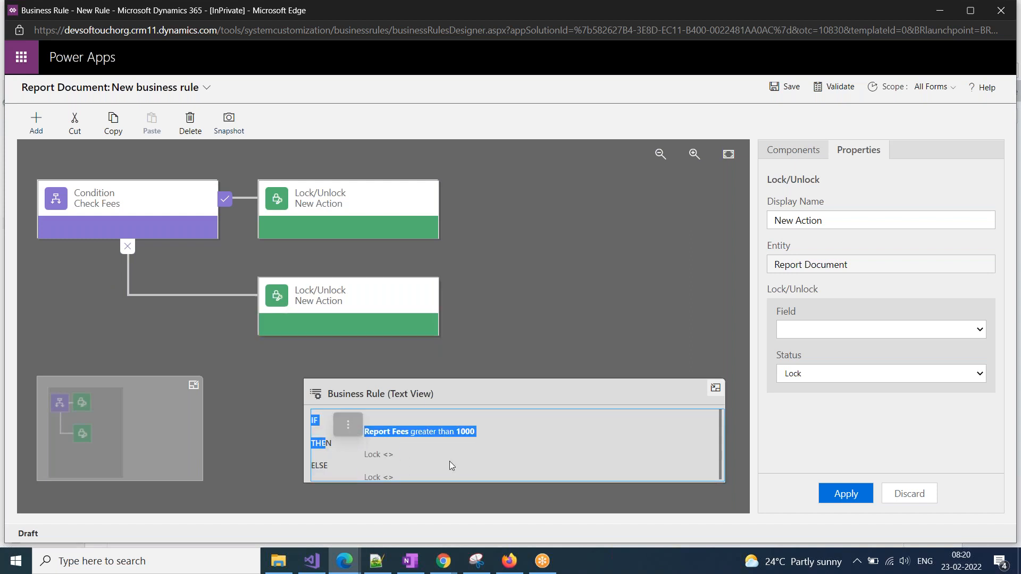
click(348, 424)
click(391, 425)
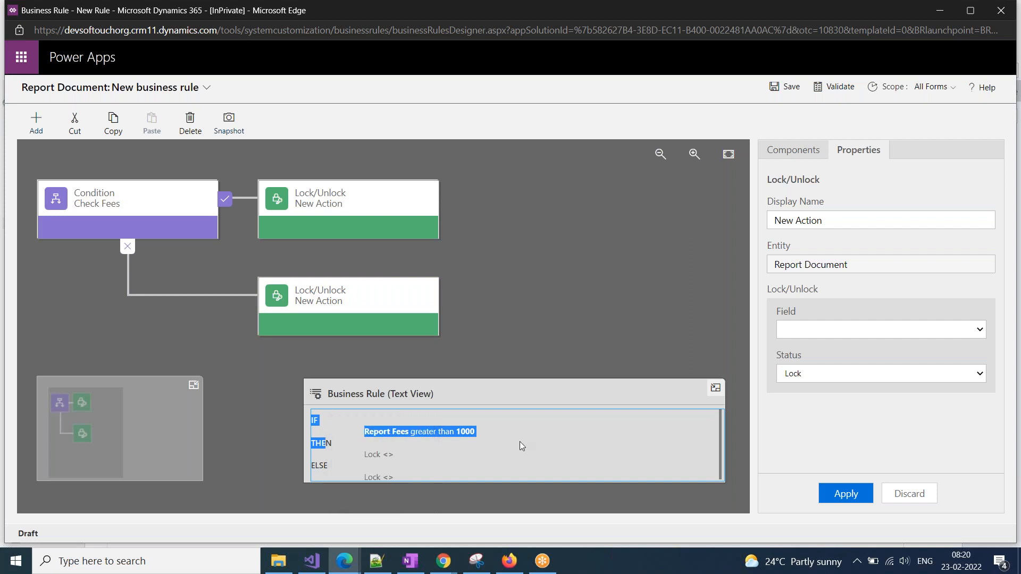
click(464, 435)
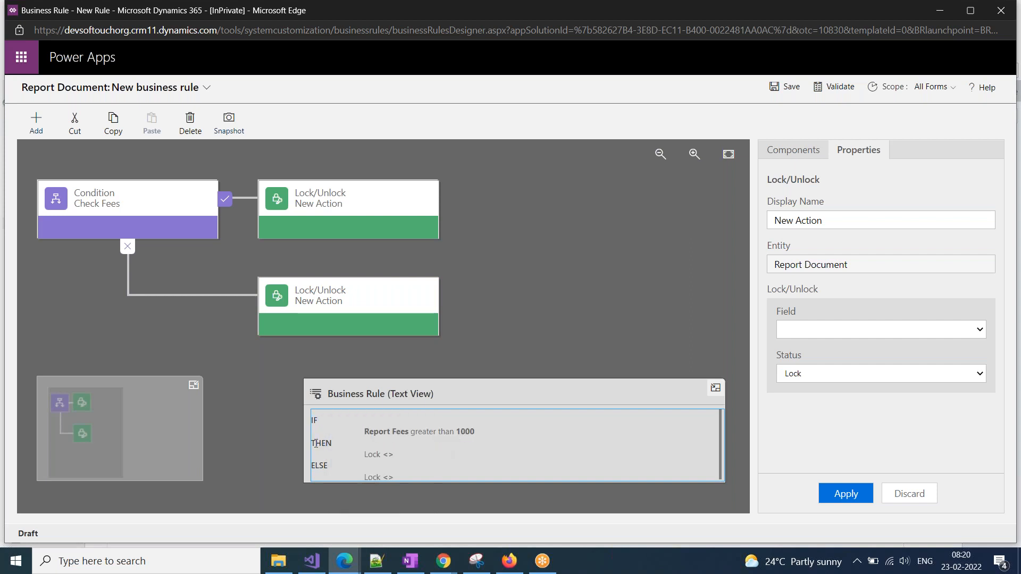
triple_click(353, 451)
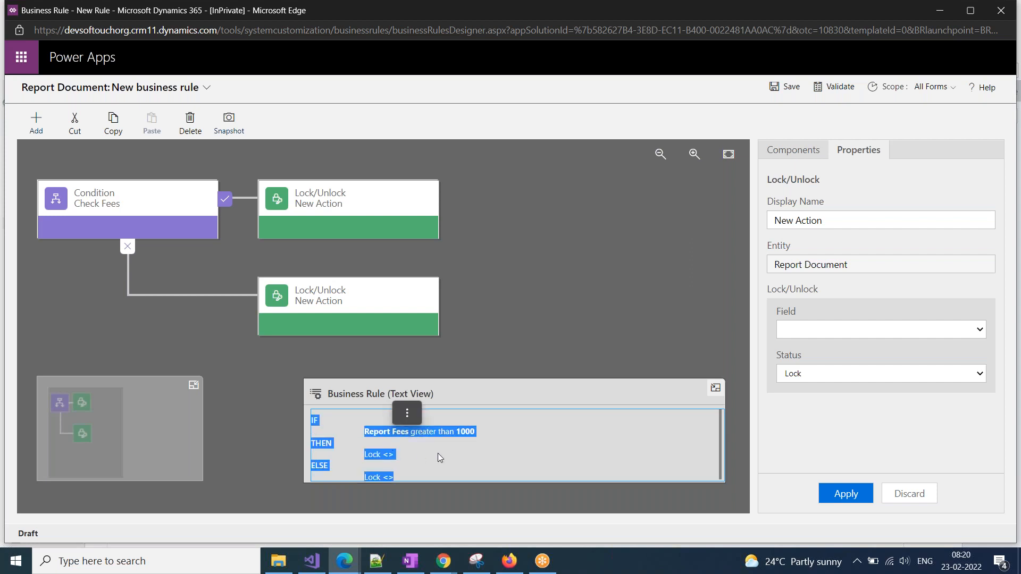
click(377, 457)
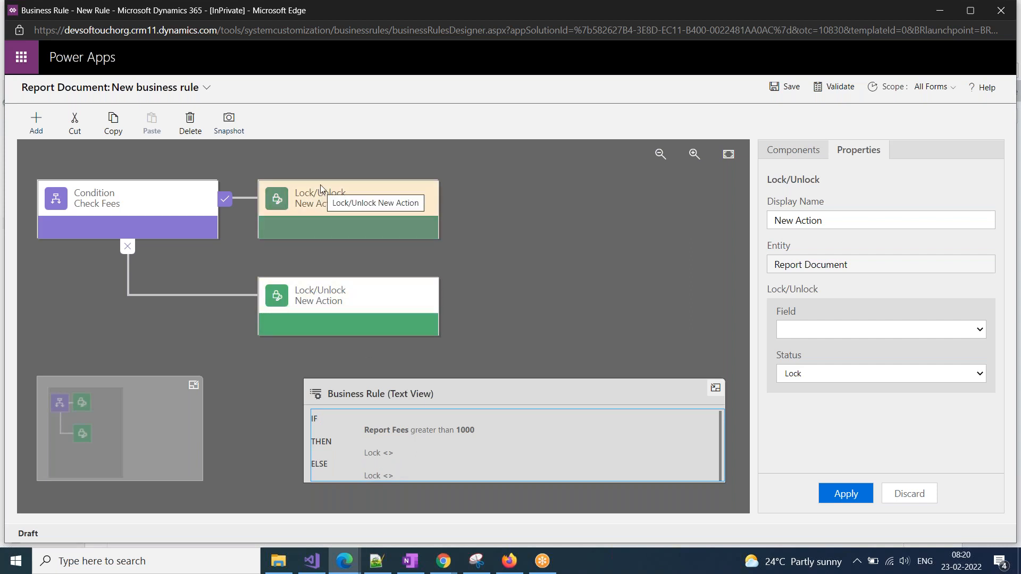
Delete the Lock/Unlock action on the false branch of the Check Fees condition
click(324, 302)
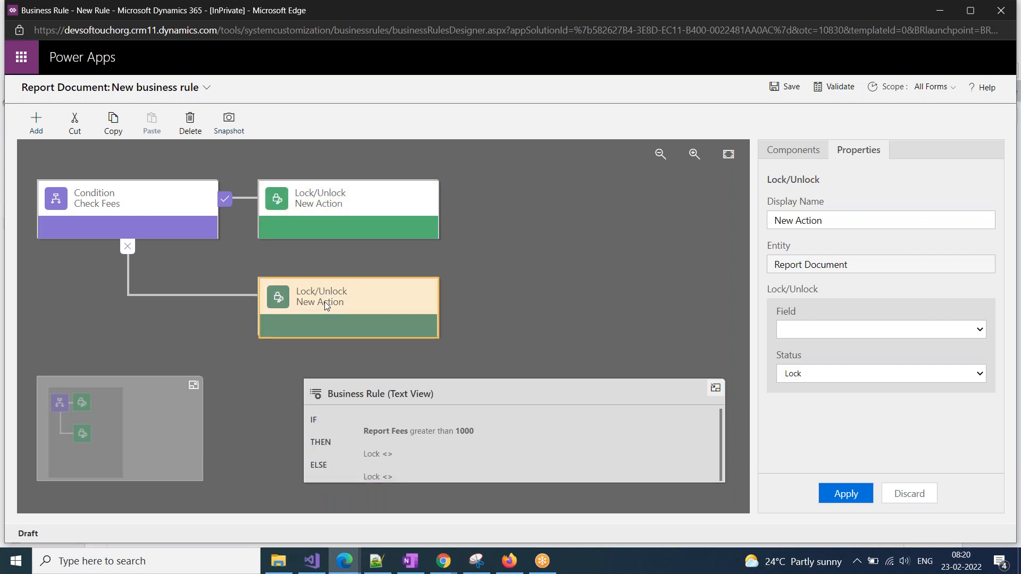
click(190, 122)
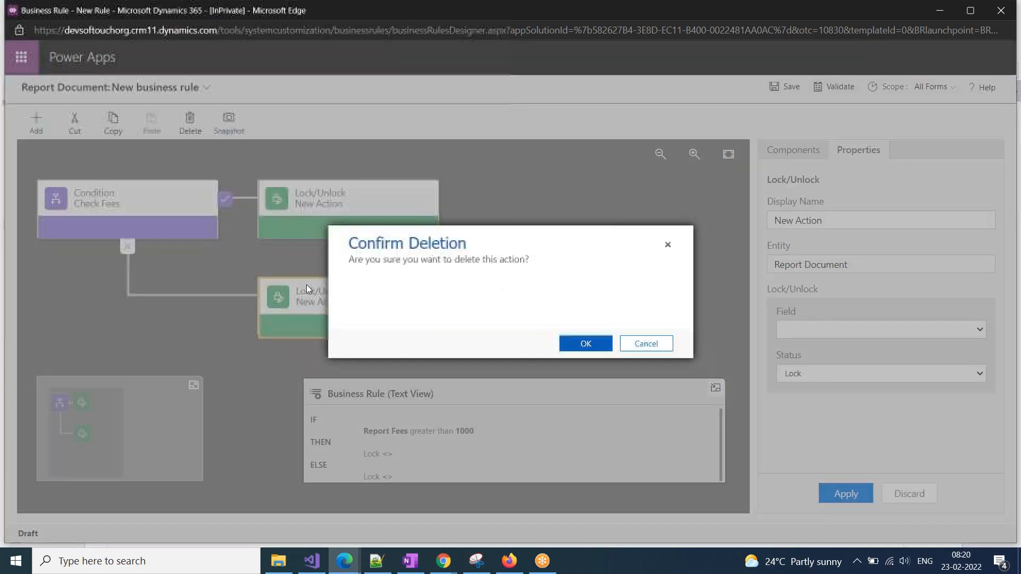
key(Return)
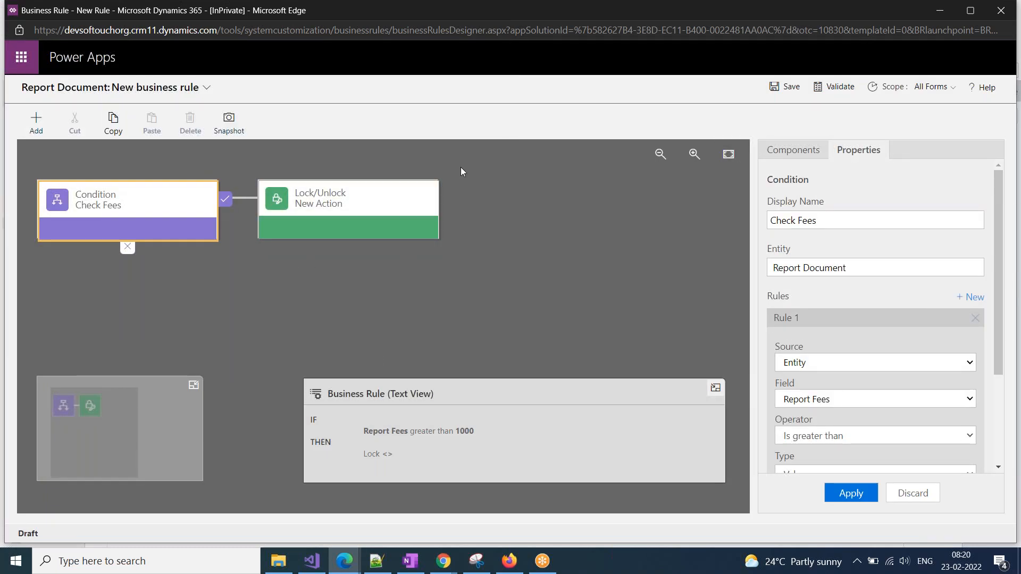
Try a Set Visibility action on the false branch of Check Fees, and delete it again
click(792, 150)
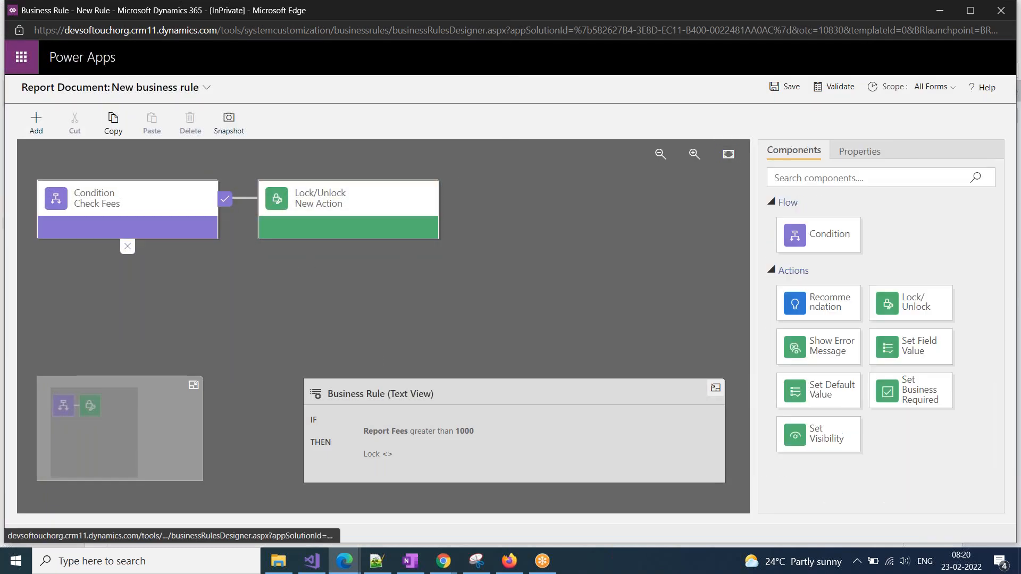
drag(823, 435, 151, 267)
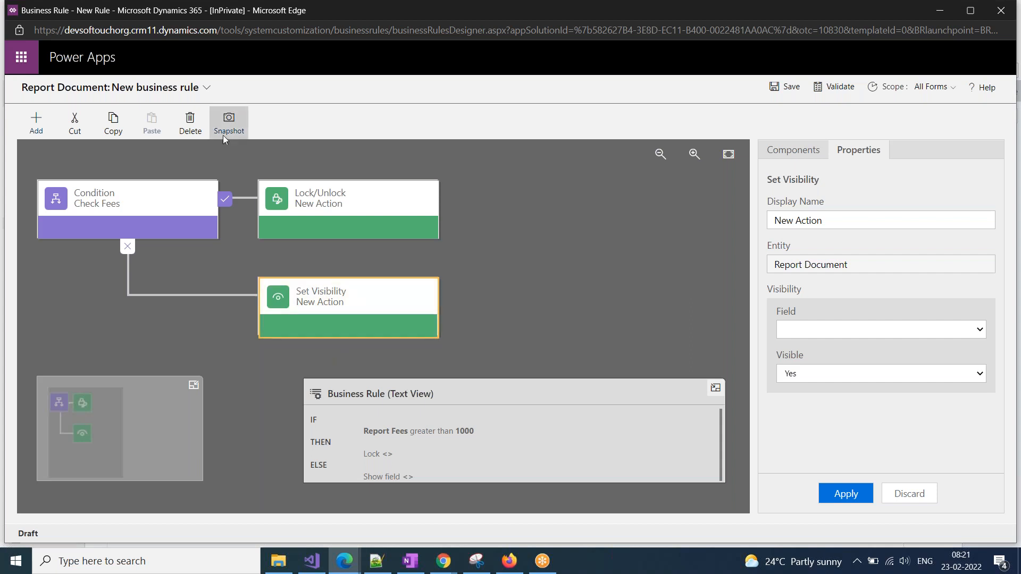
click(191, 133)
click(560, 348)
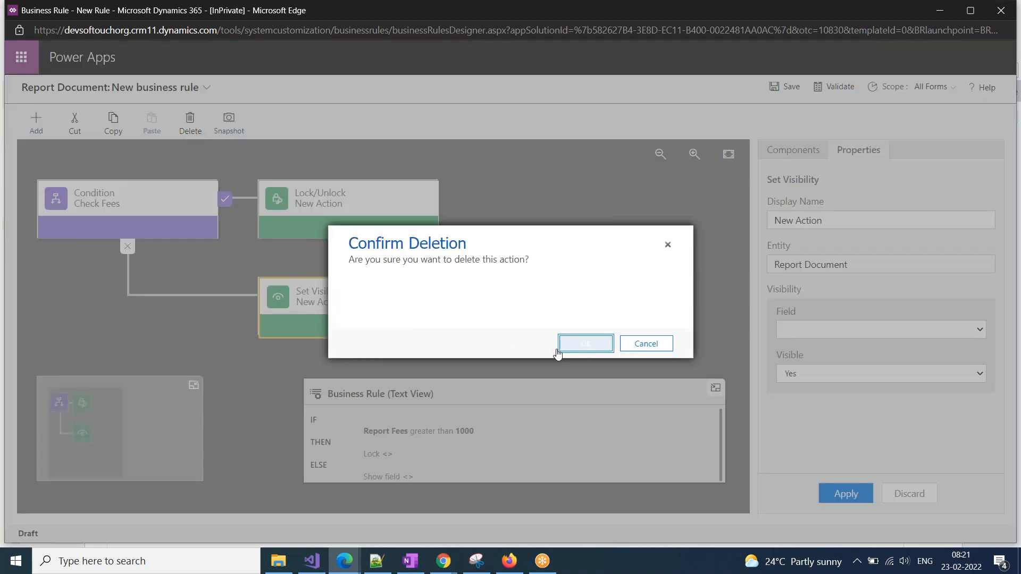
Add a second Condition component to the false branch of the Check Fees condition
click(781, 150)
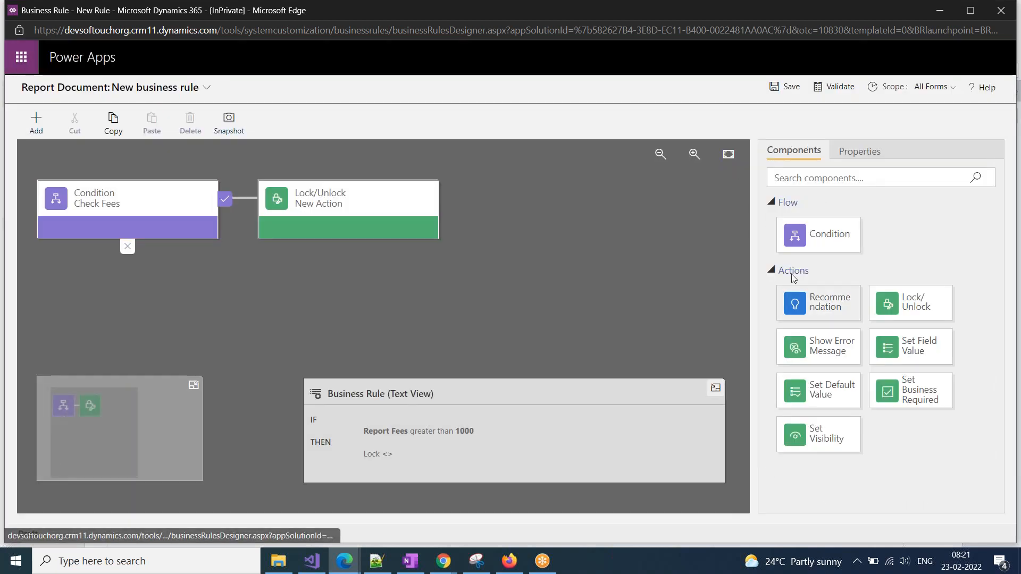
drag(818, 238, 126, 270)
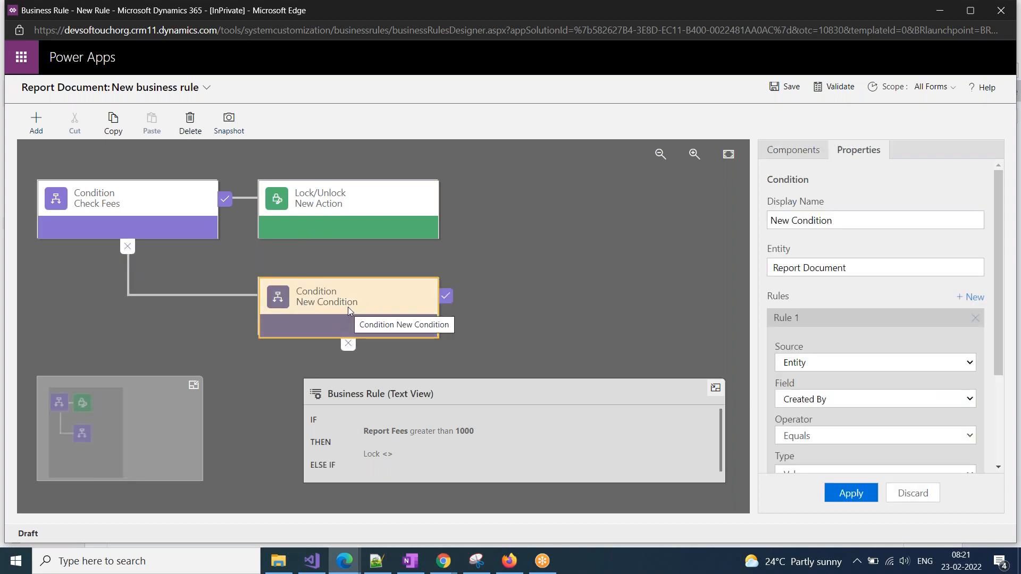
Add Rule 2 to the Check Fees condition, requiring Name to equal the value "ECG", and apply it
click(114, 208)
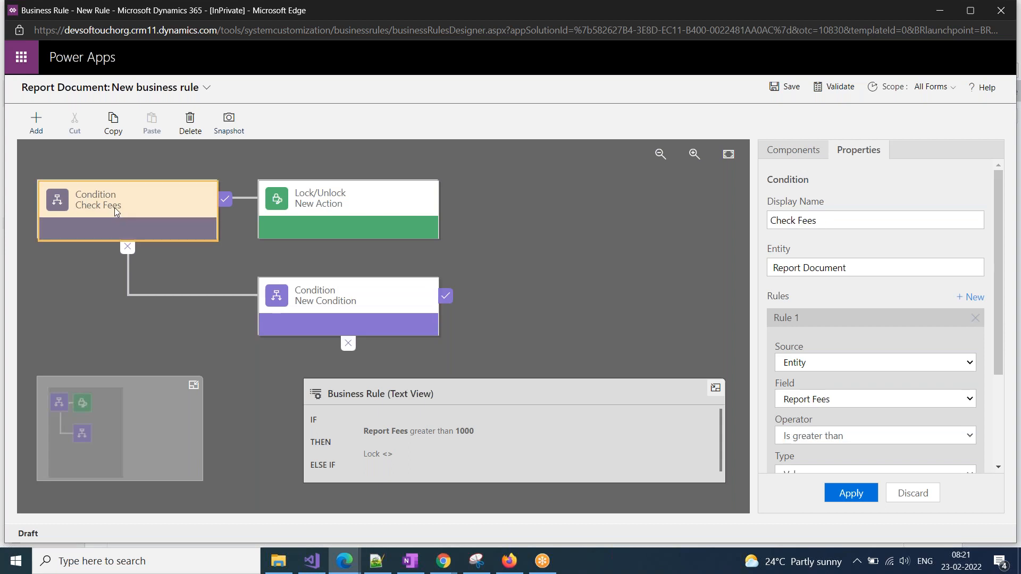
scroll(872, 346, down, 2)
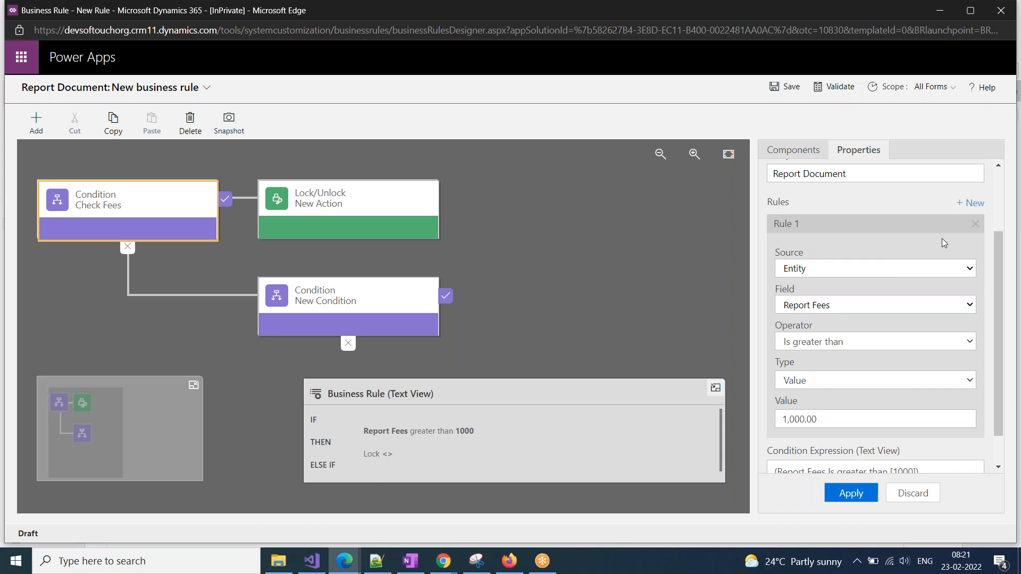
click(971, 205)
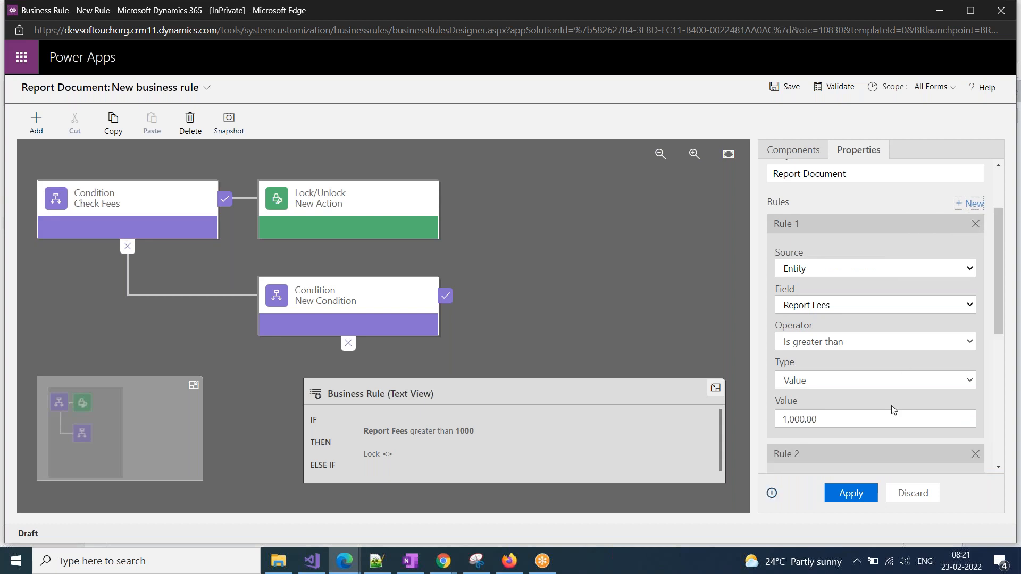
scroll(891, 405, down, 3)
click(822, 398)
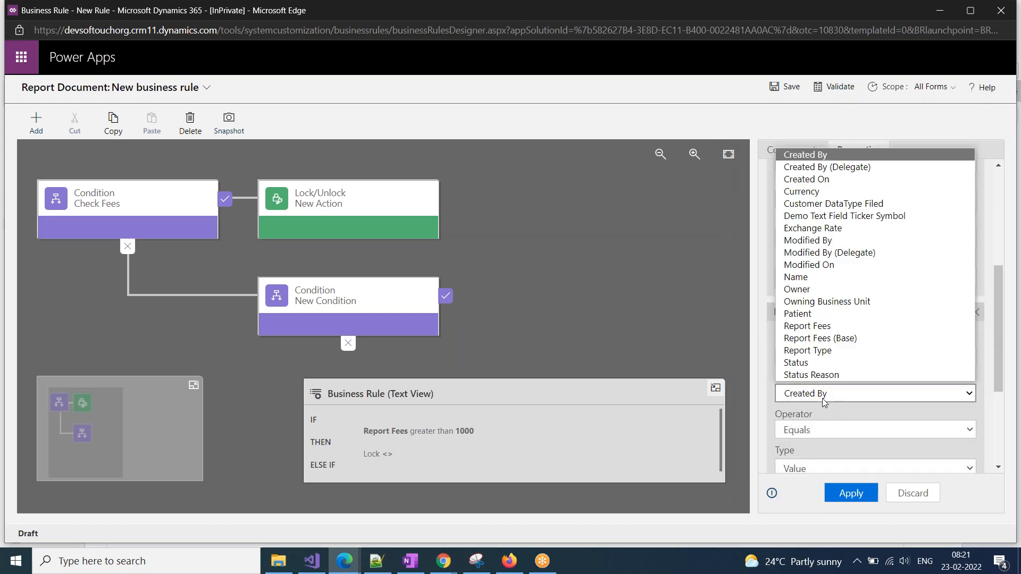
key(n)
key(Return)
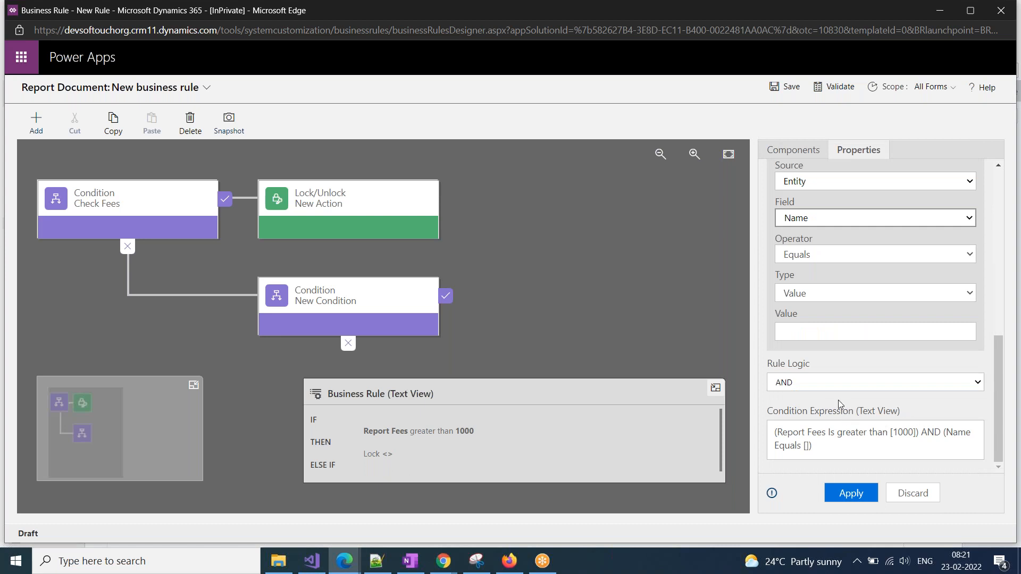
click(804, 296)
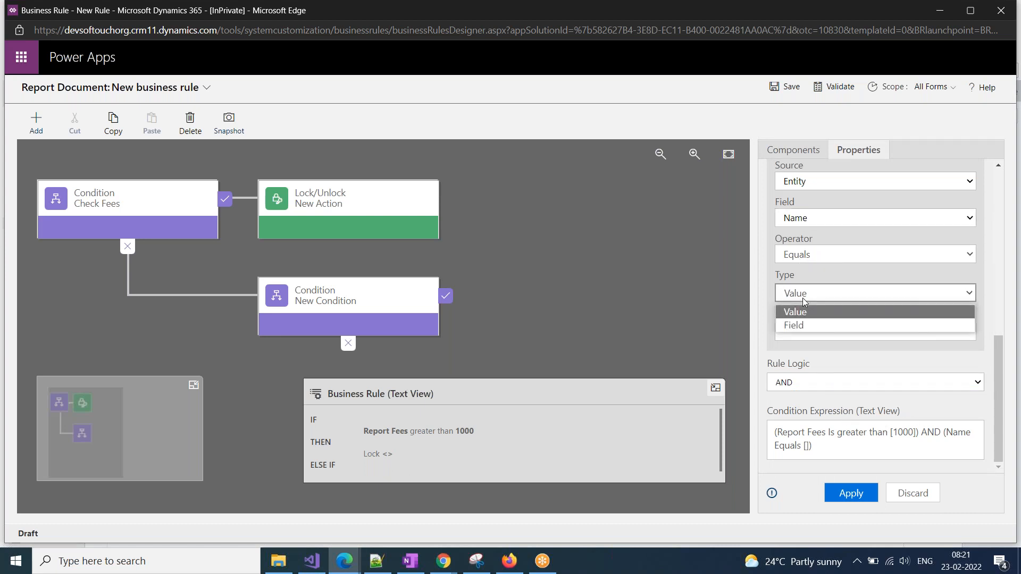
click(803, 314)
click(803, 330)
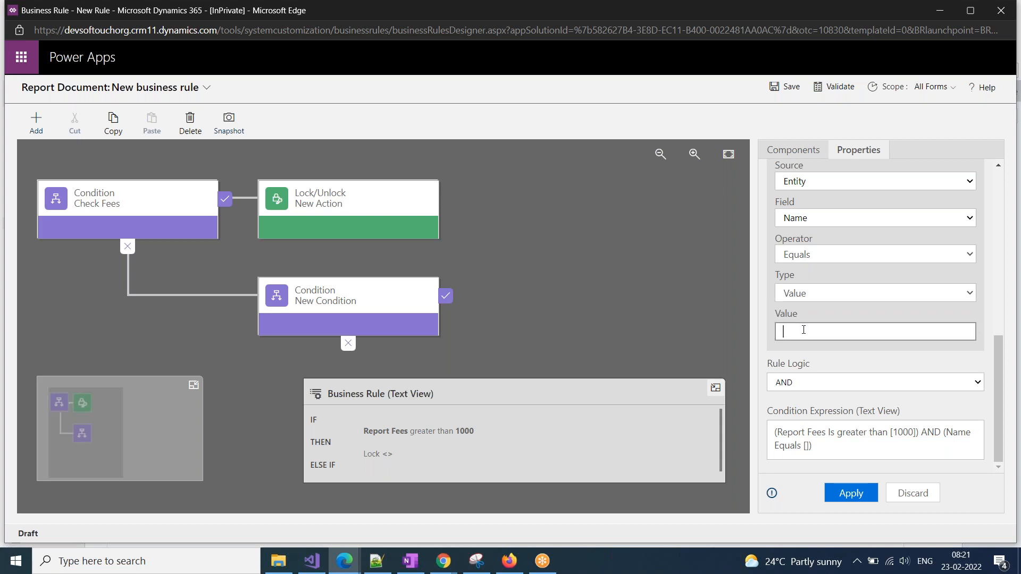
text(ECG)
click(851, 493)
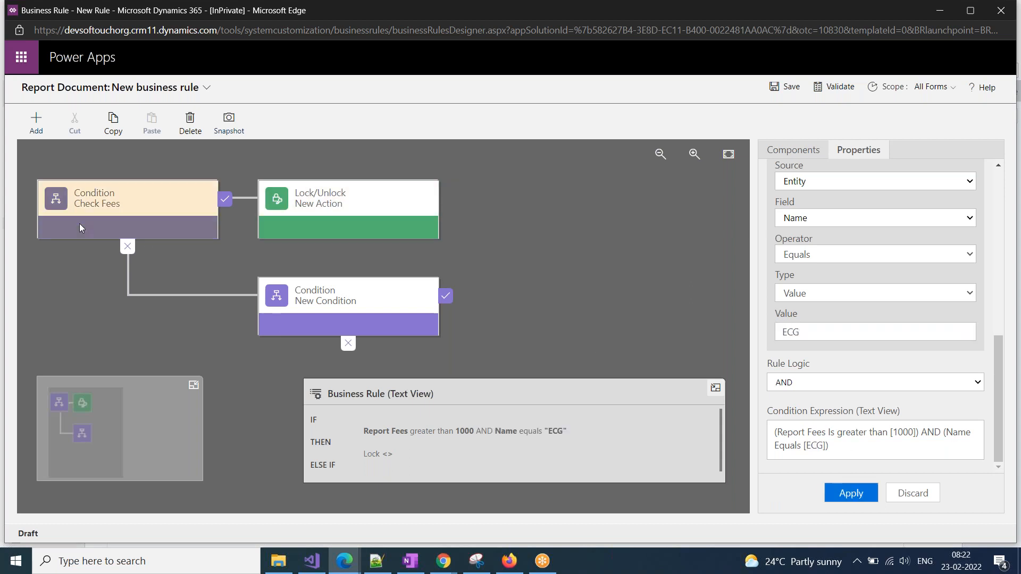
Change the first condition's display name to "Check Fees and Name", apply it, and review the rule's text view
click(111, 212)
scroll(836, 401, up, 8)
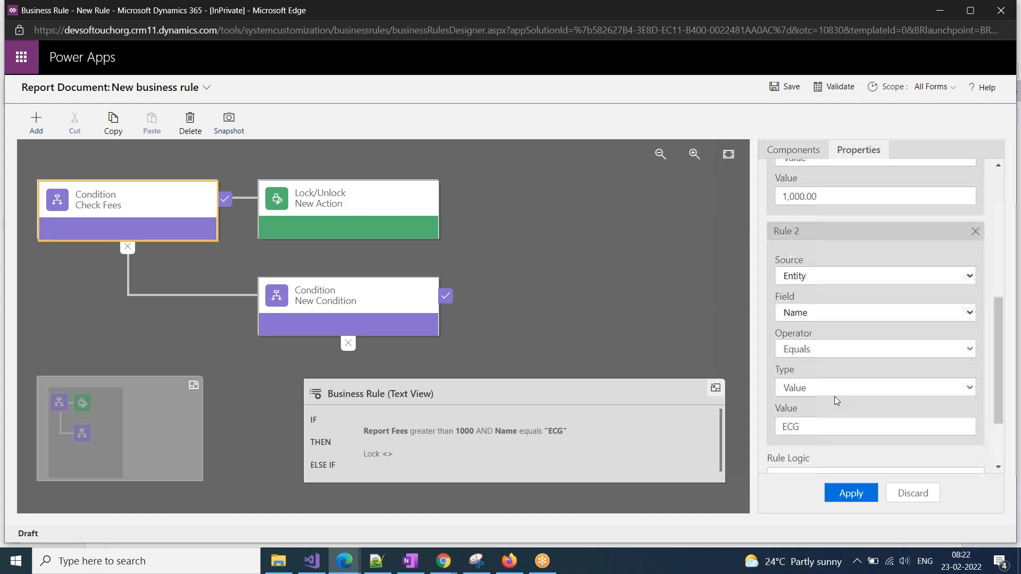
click(828, 221)
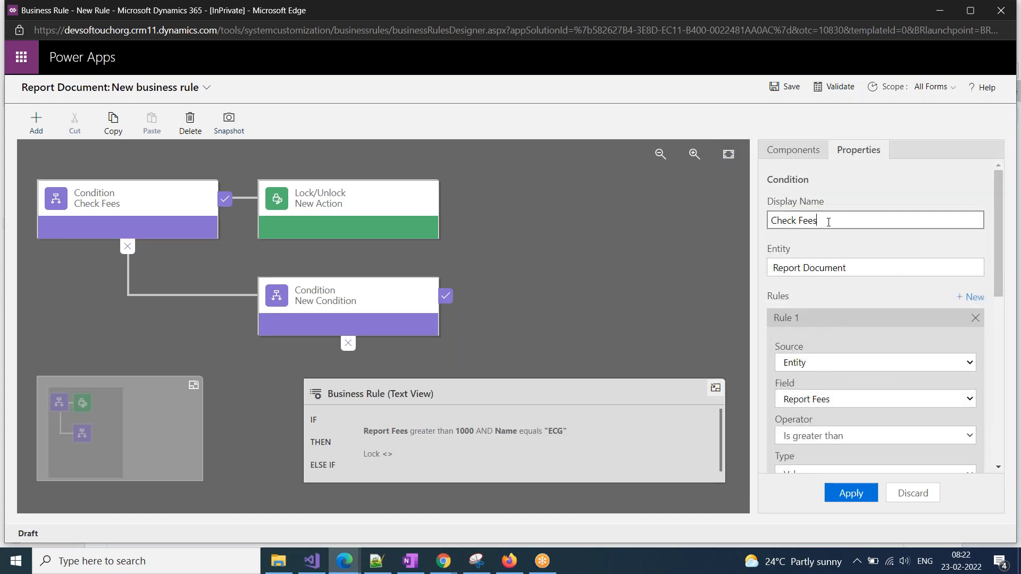
text(and Name)
click(848, 491)
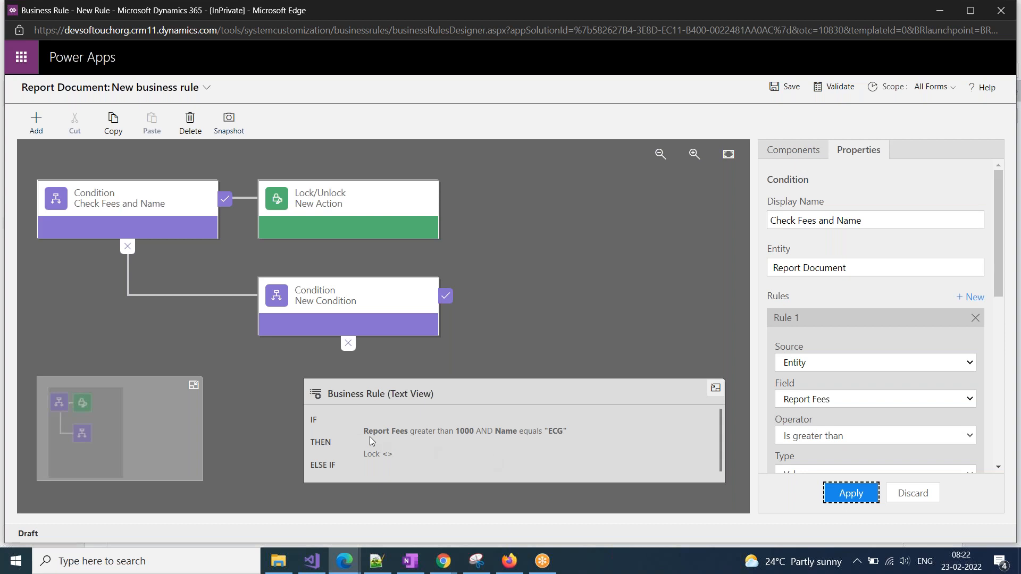
drag(367, 436, 392, 433)
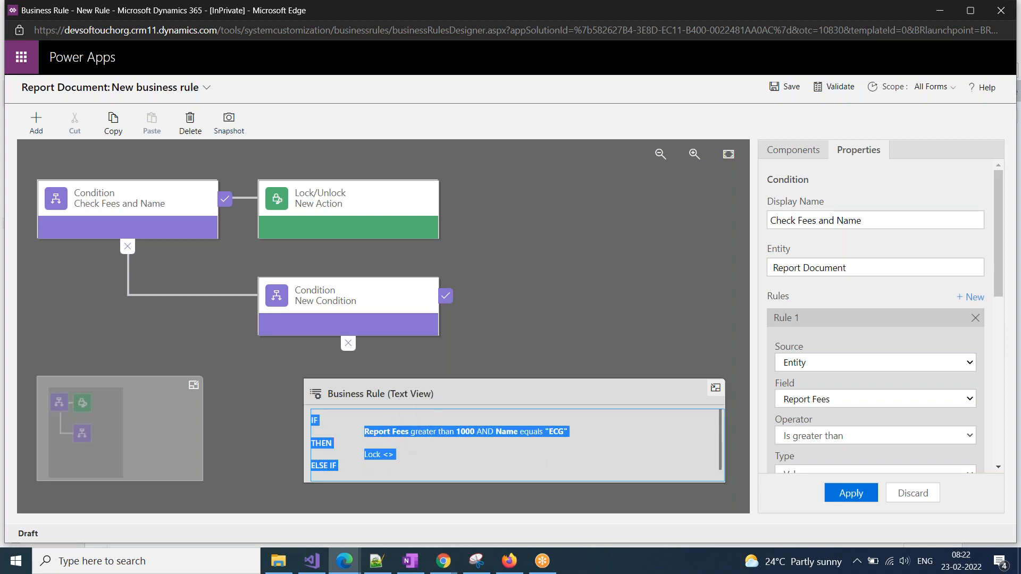
click(390, 441)
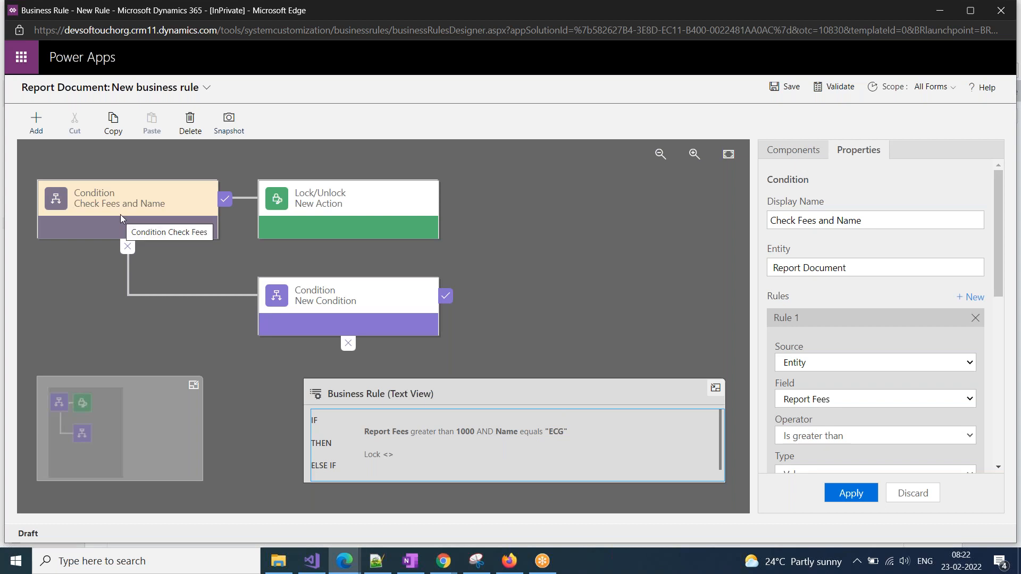
Remove Rule 2 from the Check Fees and Name condition and apply the change
scroll(800, 402, down, 4)
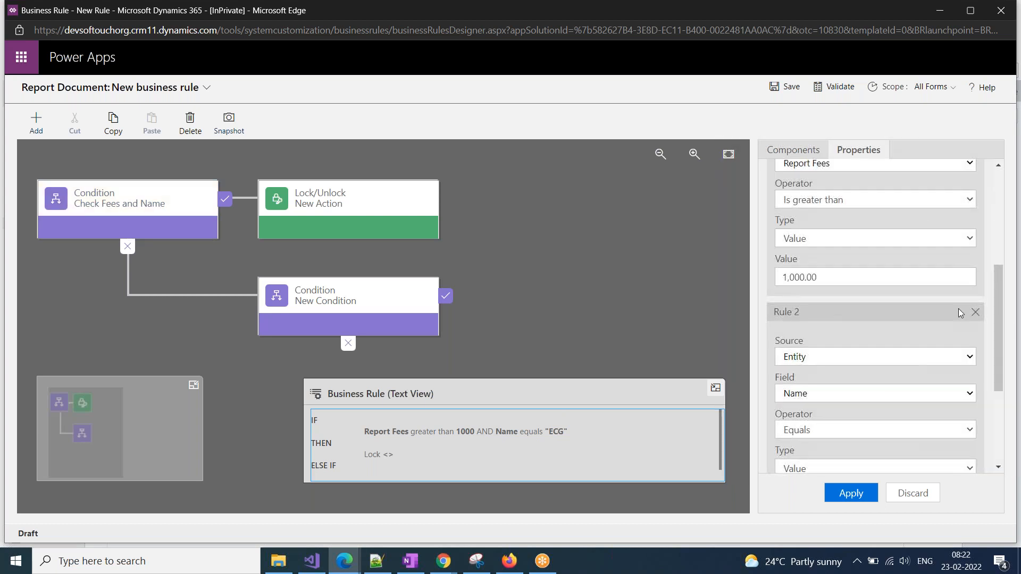
click(975, 313)
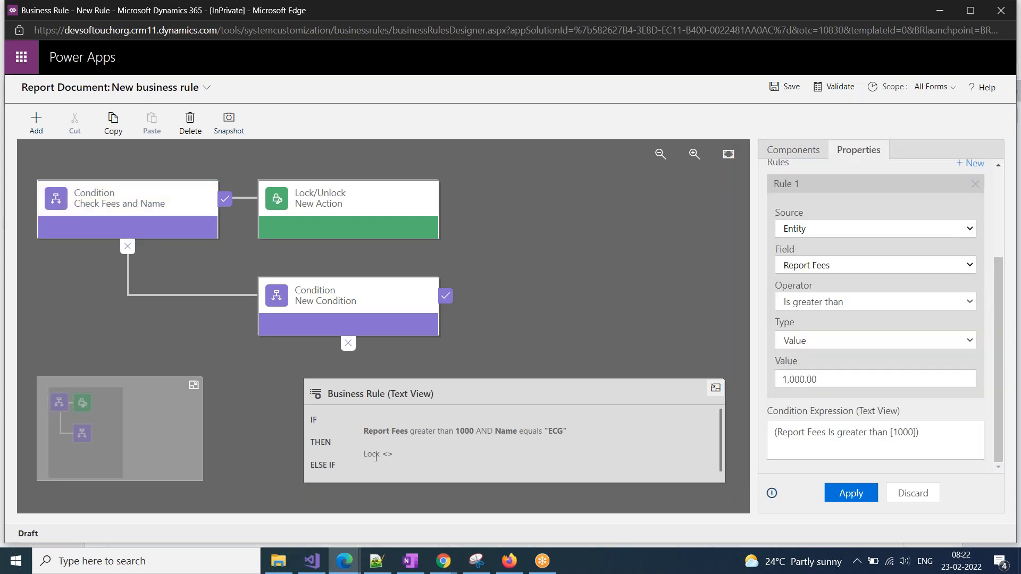
click(850, 493)
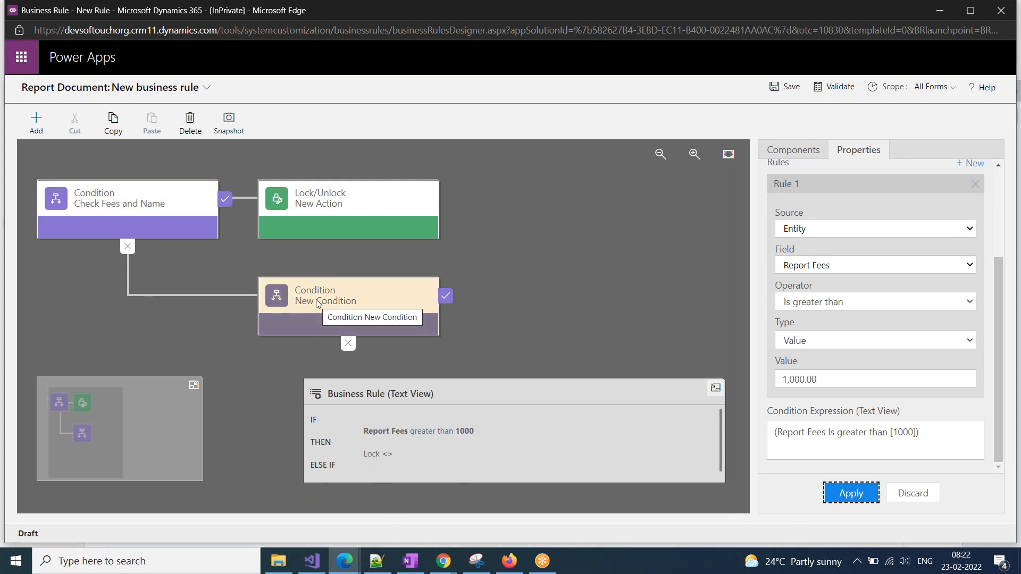
Open the new false-branch condition's properties and examine the ELSE IF section in the text view
scroll(344, 456, down, 1)
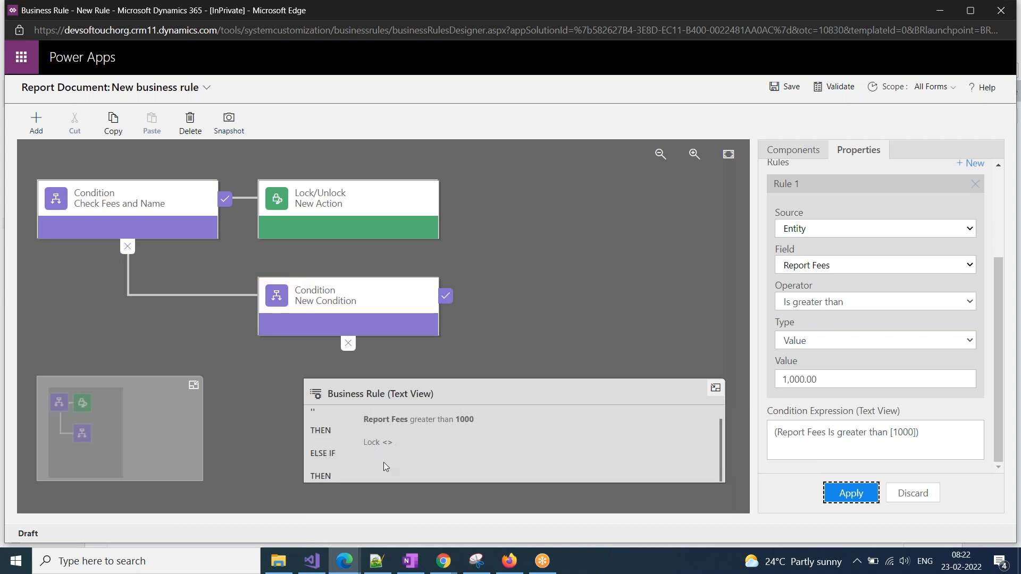
click(330, 305)
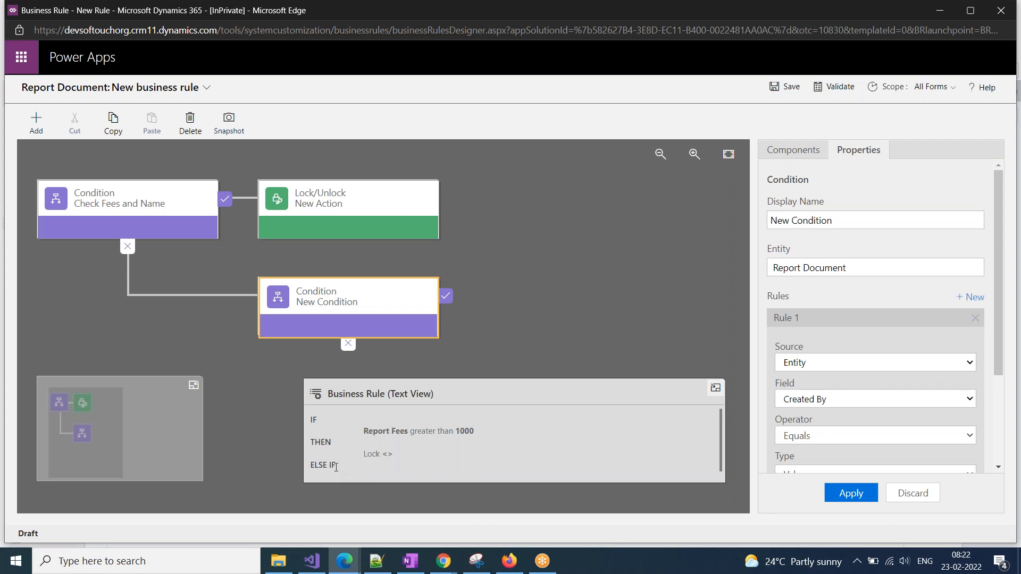
scroll(348, 476, down, 1)
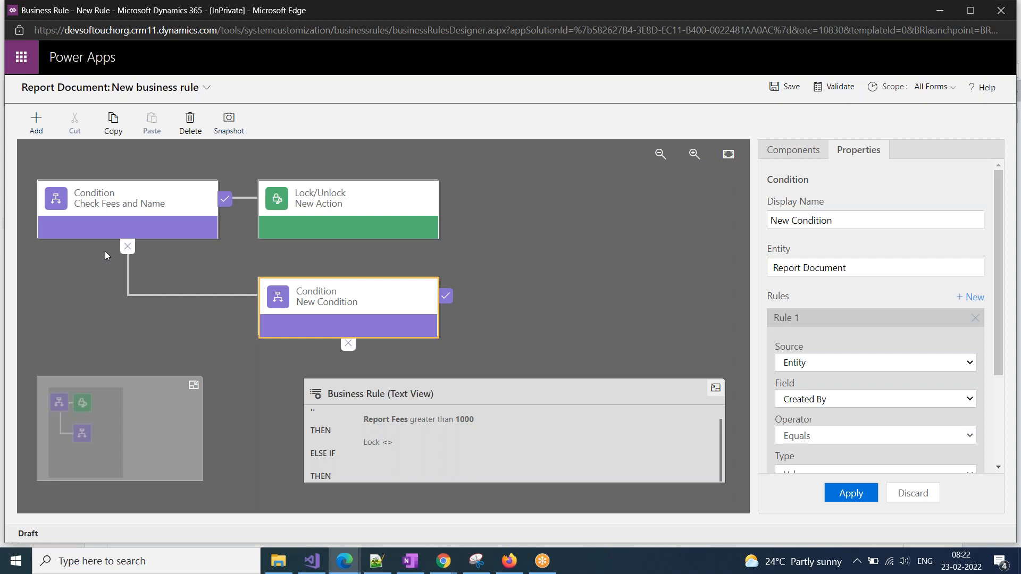
Delete the New Condition on the false branch of the Check Fees and Name condition and confirm the deletion
click(330, 304)
click(189, 130)
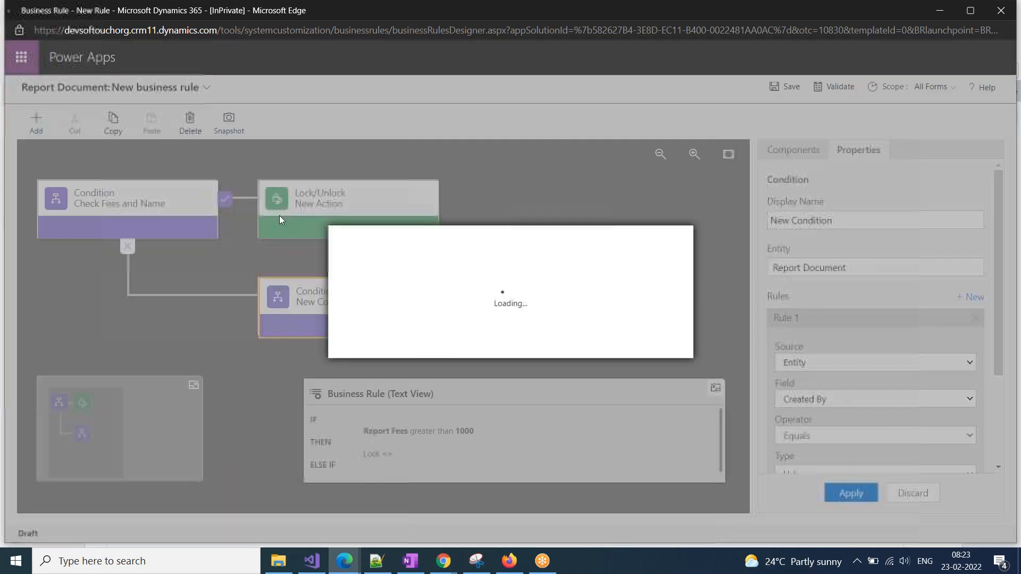
click(572, 344)
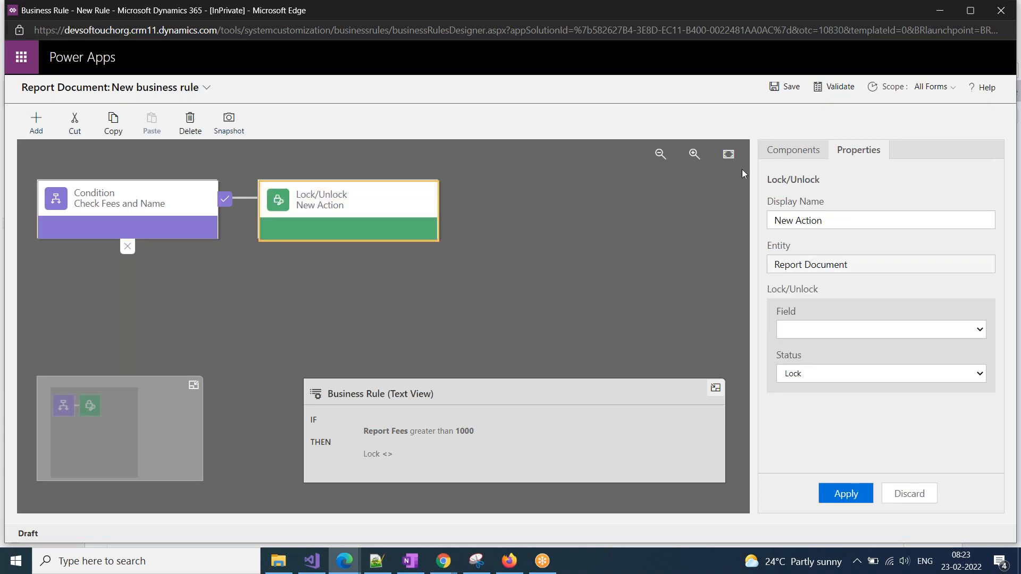
Review the available rule components, switch to the ECG report document record, and examine its locked Owning Business Unit field
click(776, 152)
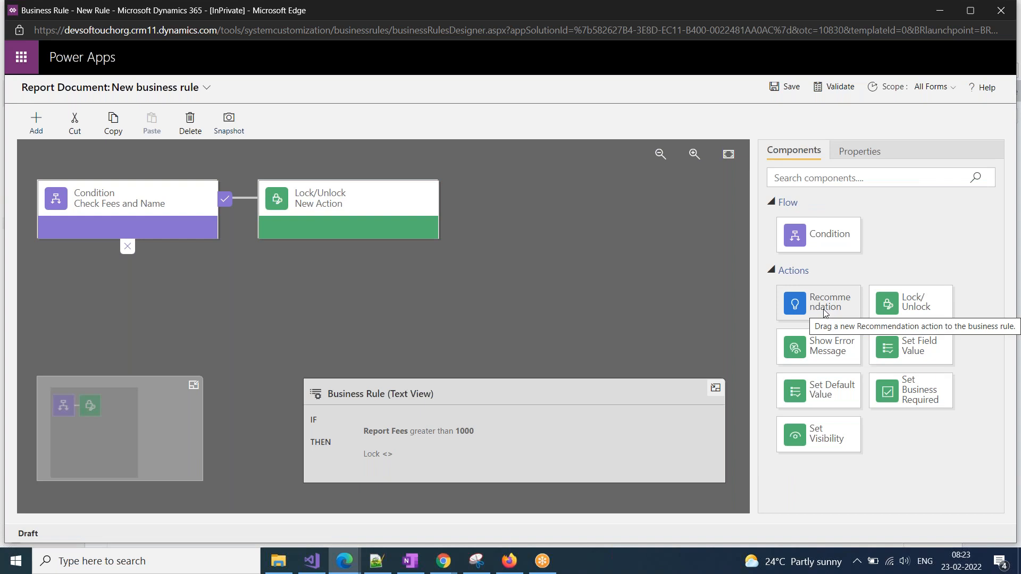
click(417, 568)
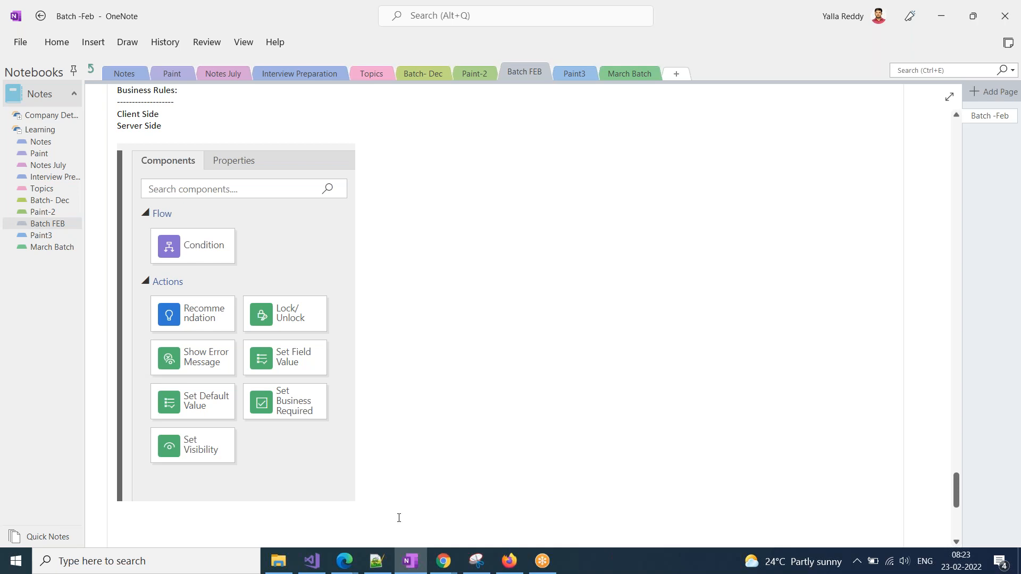
click(345, 561)
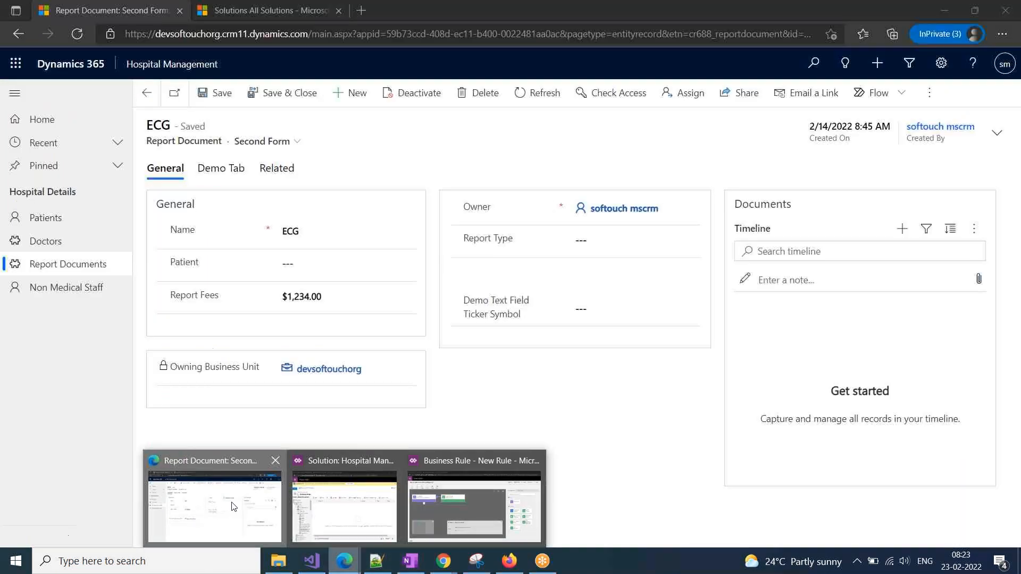
click(234, 511)
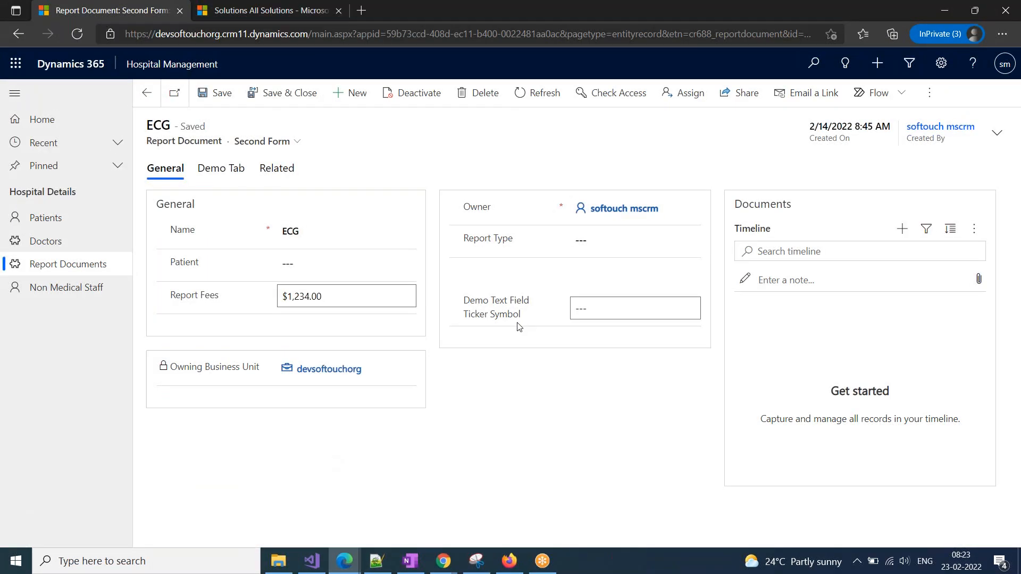
click(160, 370)
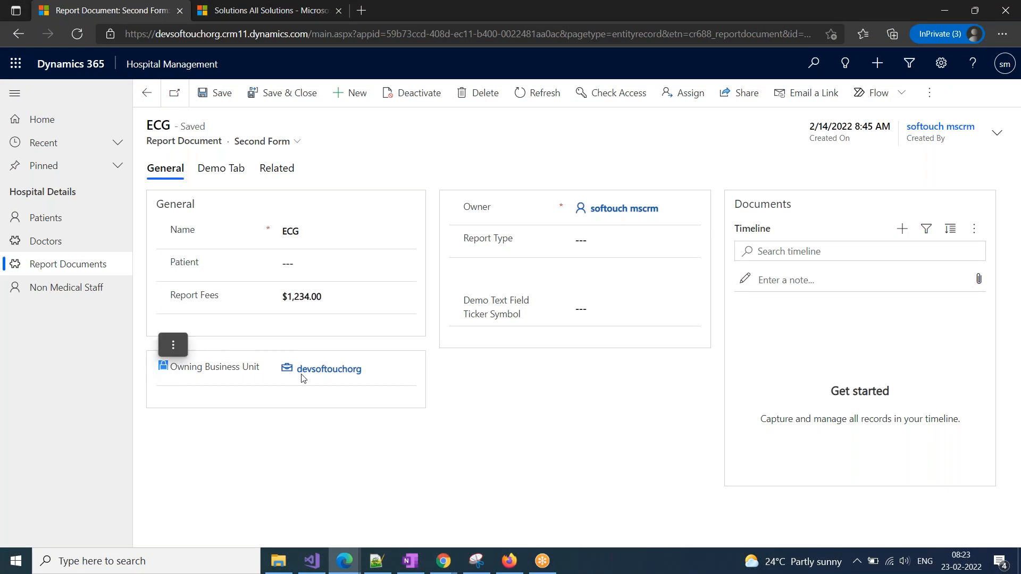
click(392, 369)
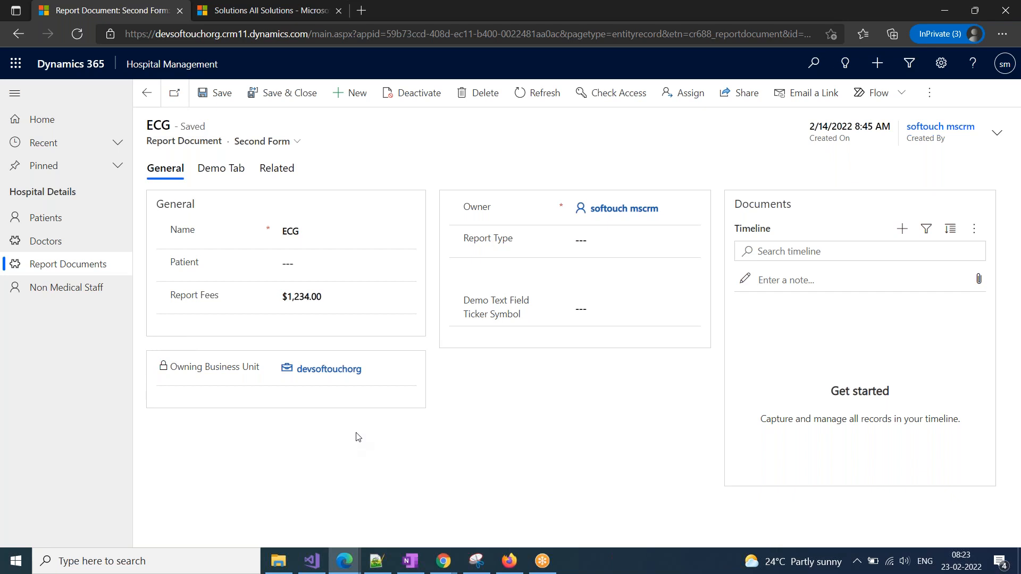
Go to the Patients list in Hospital Management and open one of the listed patient records
key(alt+Tab)
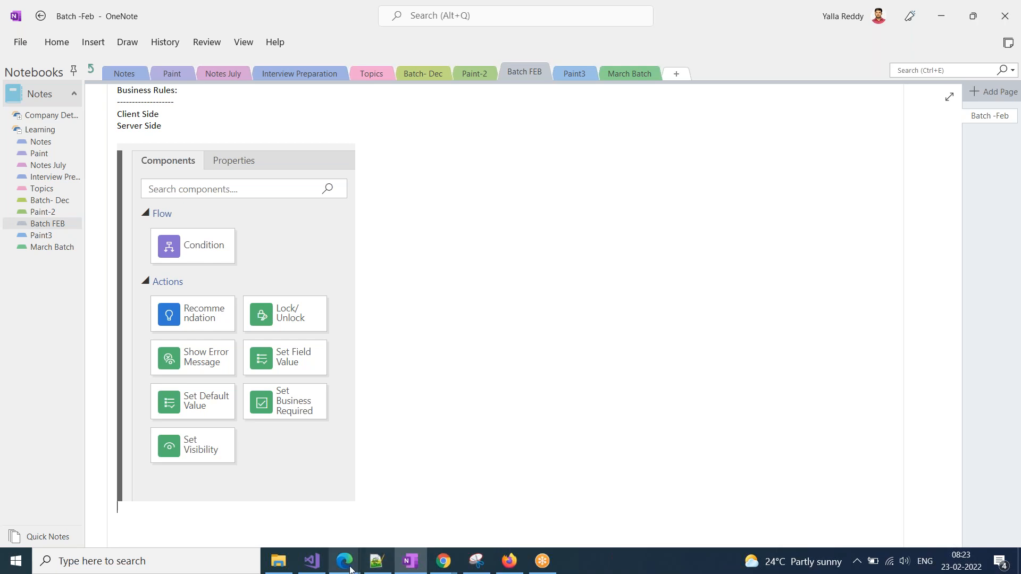
mouse_move(345, 561)
click(232, 514)
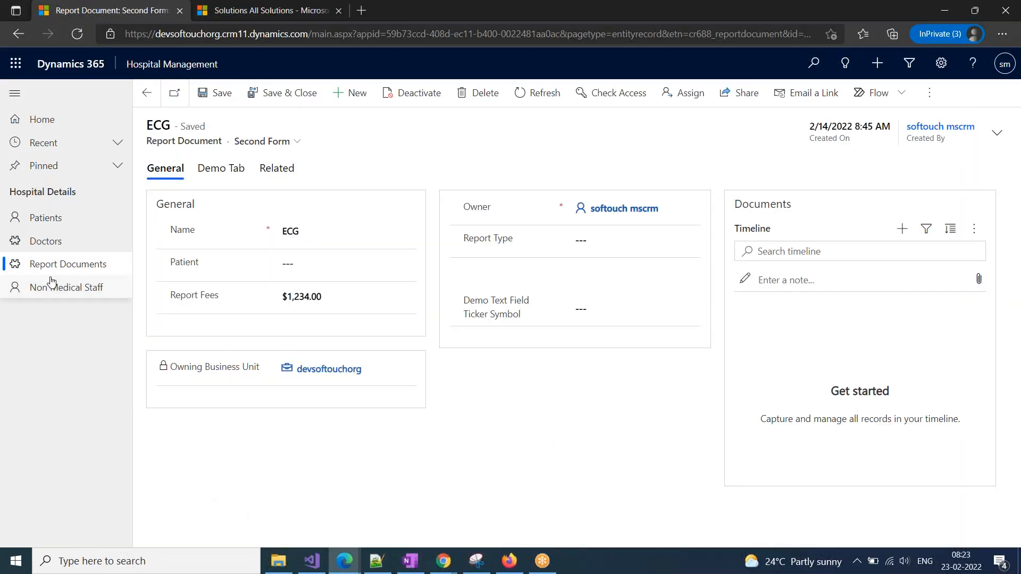
click(55, 220)
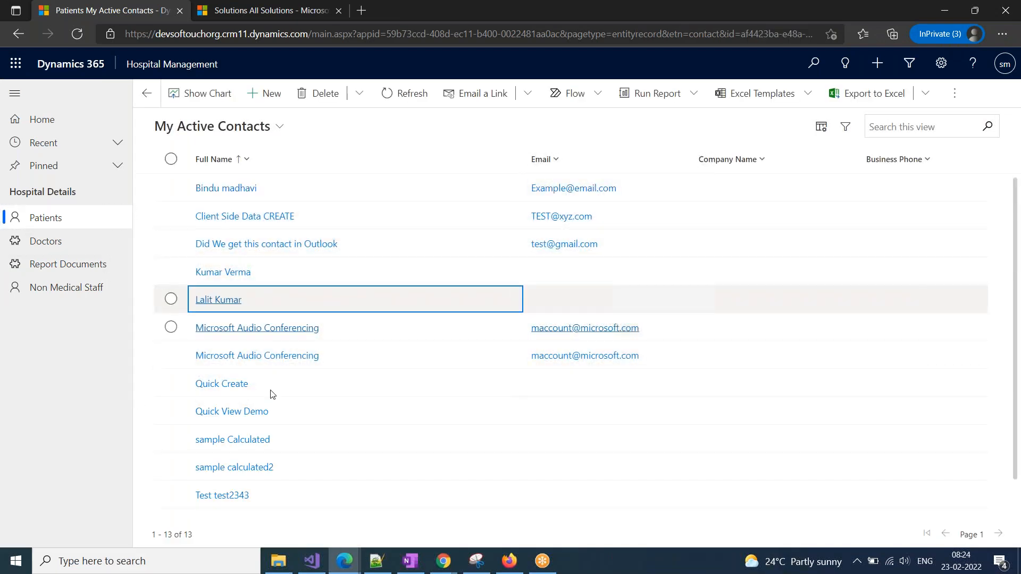
click(232, 439)
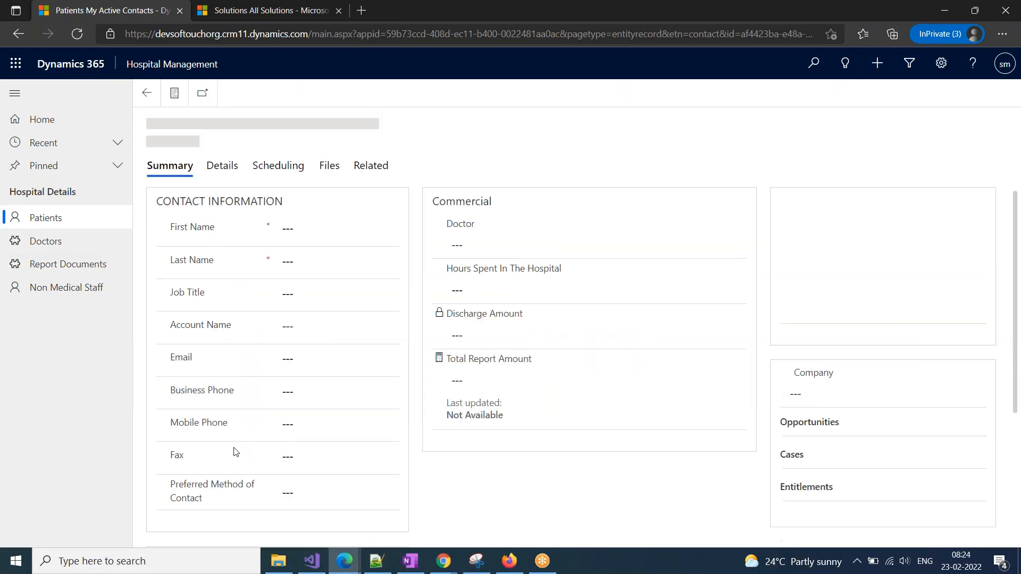
Enter the invalid value "xyz.com" in the patient's Email field and highlight the validation message
scroll(236, 451, down, 2)
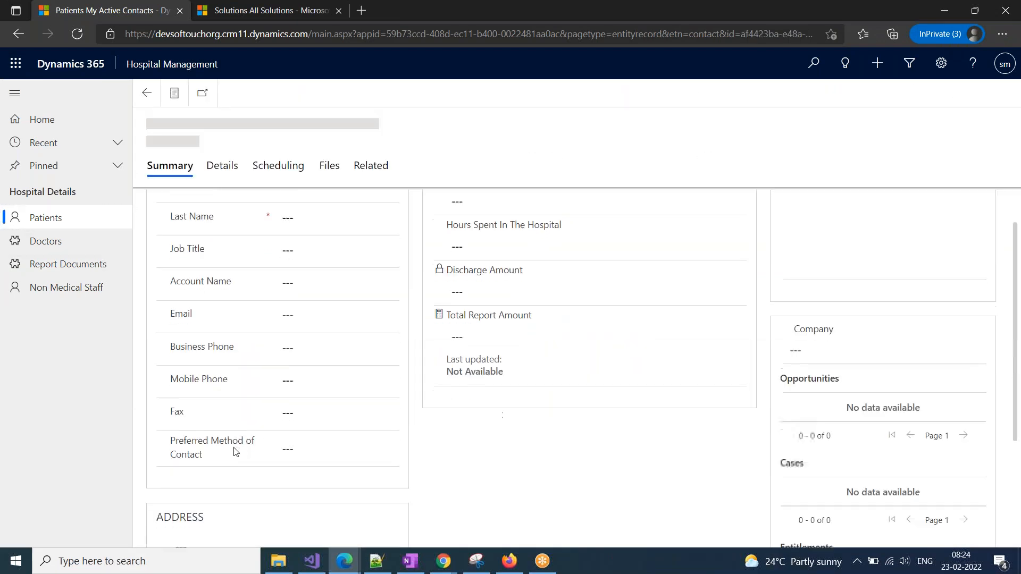
click(313, 255)
text(xyz.com)
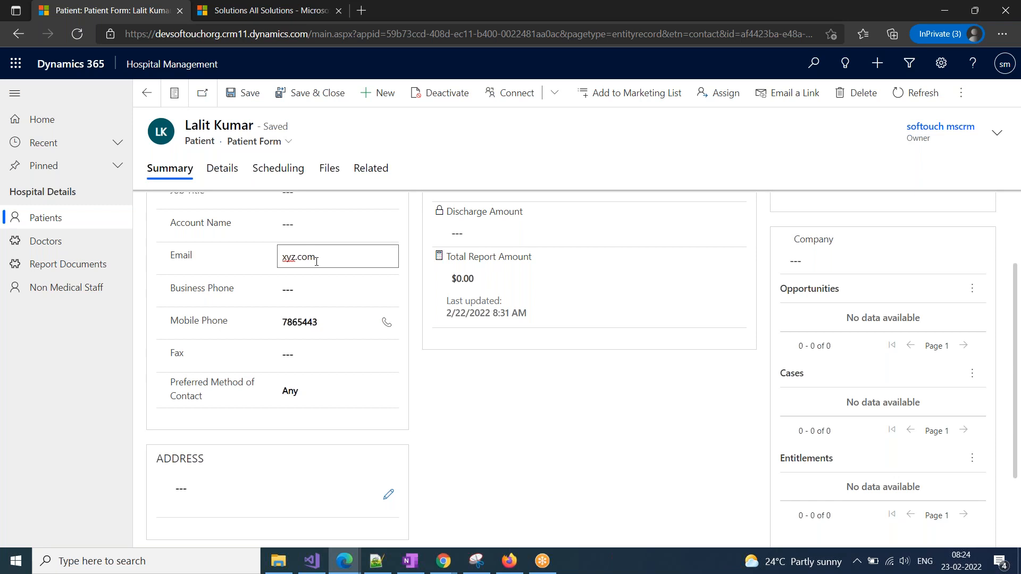
click(493, 431)
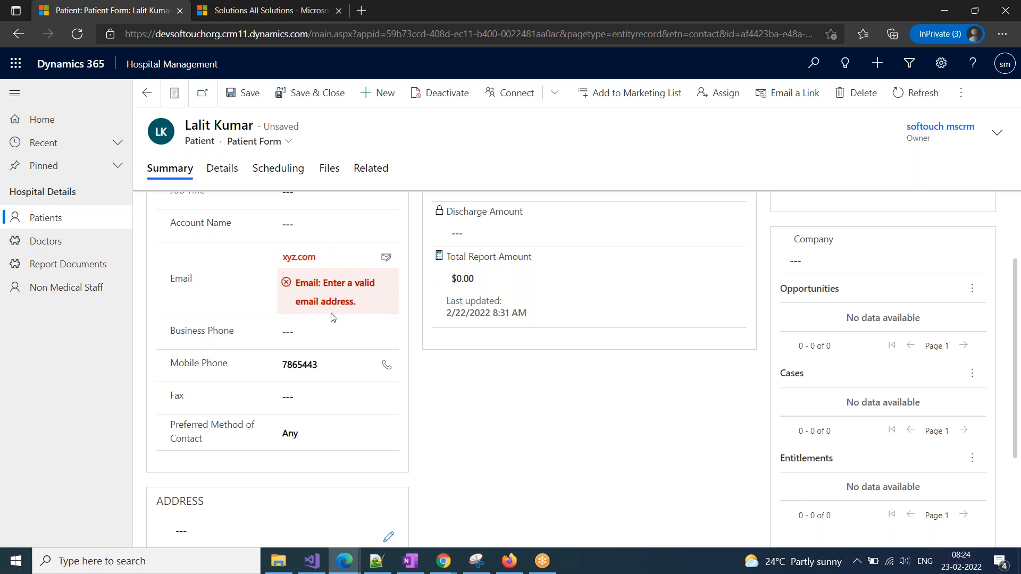
drag(296, 286, 361, 314)
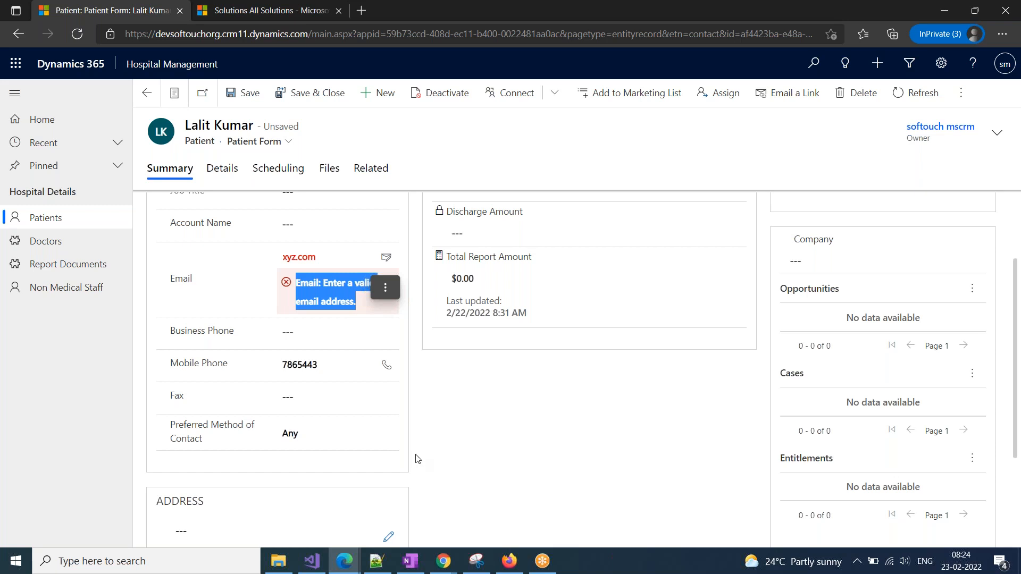
Switch to the OneNote page and write "Set Value" and "Assign value" on separate lines beneath the components picture
click(410, 561)
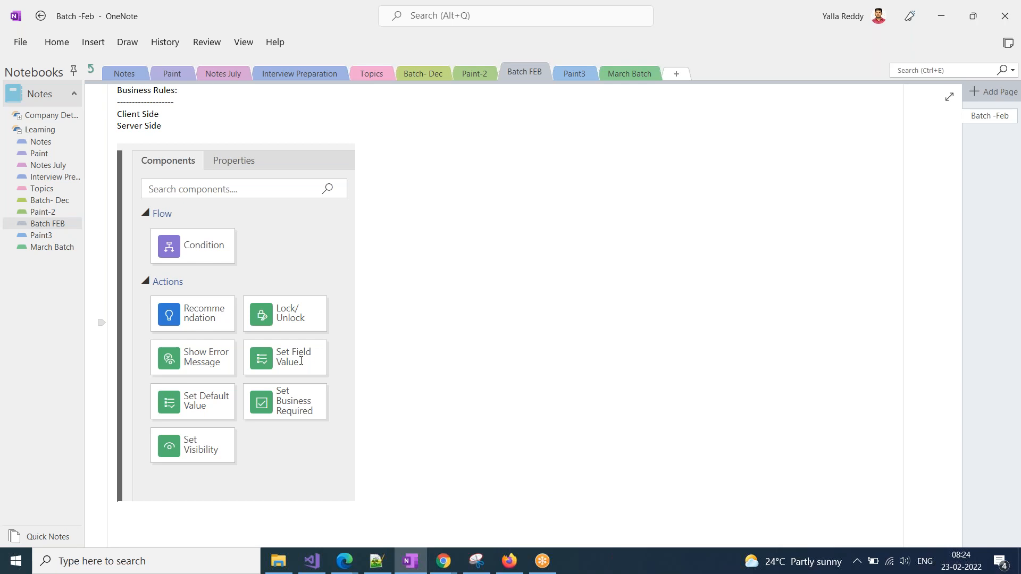
scroll(272, 517, down, 3)
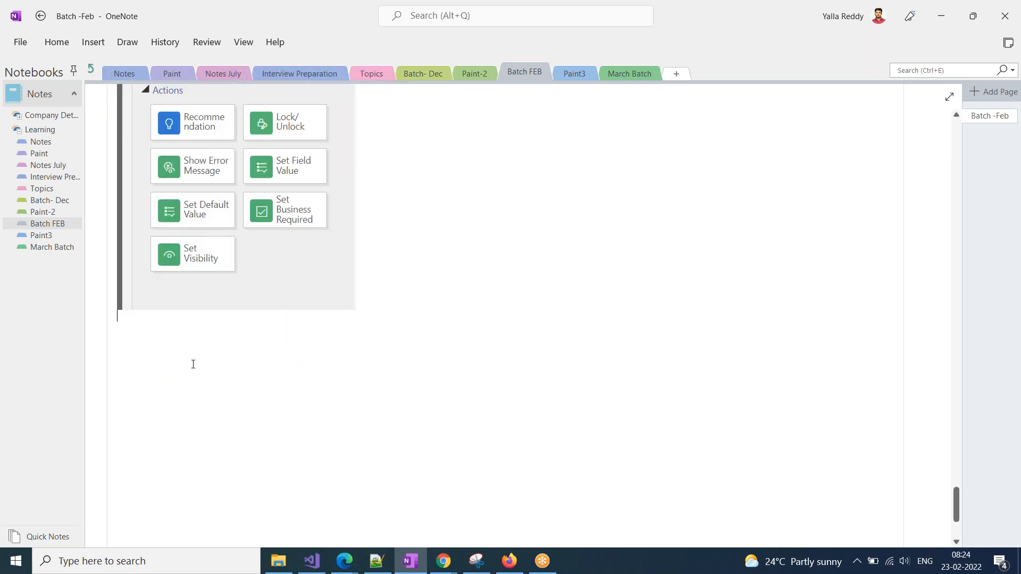
text(Set VALUE)
key(BackSpace)
key(BackSpace)
key(BackSpace)
key(BackSpace)
text(alue)
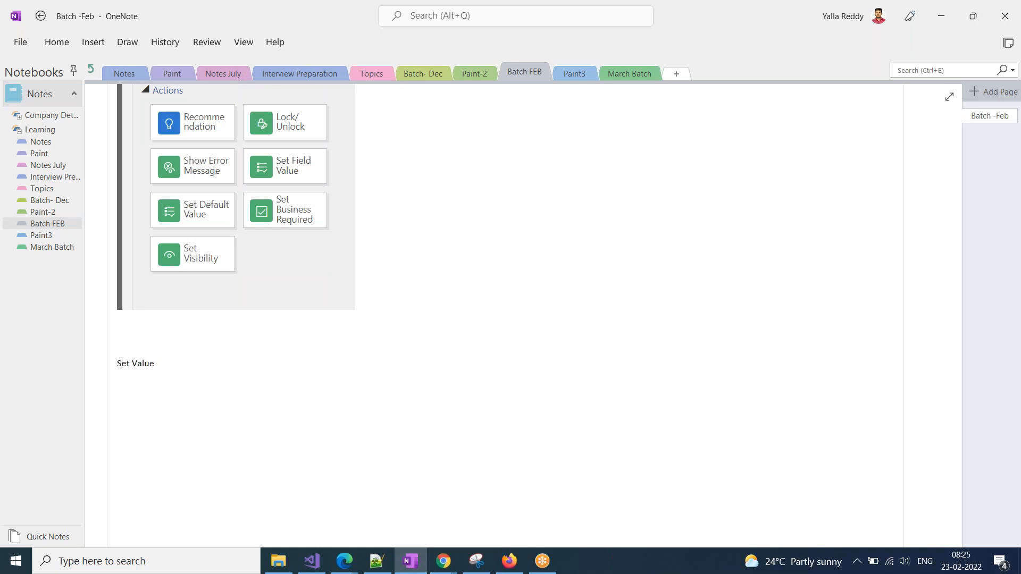
key(Return)
text(Assign)
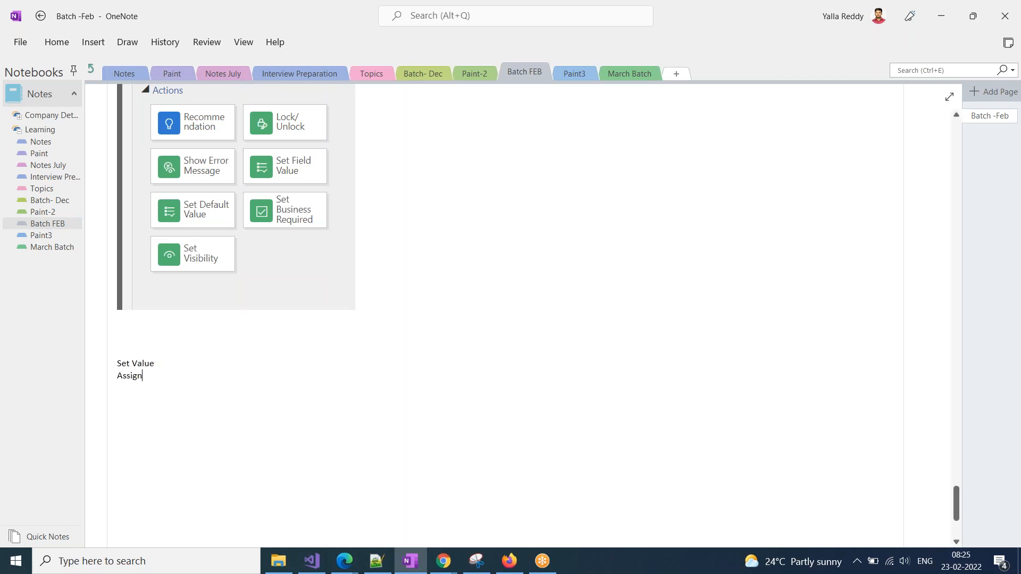
text( valu)
Add the example lines "A = 10", "B = 20" and "C = 30; //set value" below the Assign value line
key(Return)
key(Return)
text(A = )
text(b)
text(10)
key(Return)
text(B = 20)
key(Return)
text(C = 30; //)
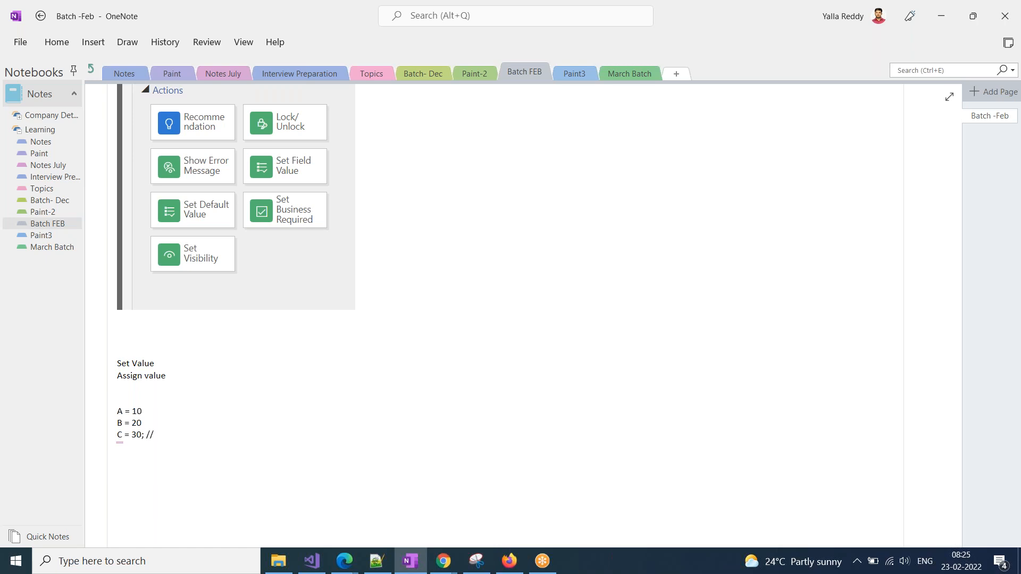
text(set value)
Add the line "C = a+b // assign the value" below the set value example
key(Return)
text(c )
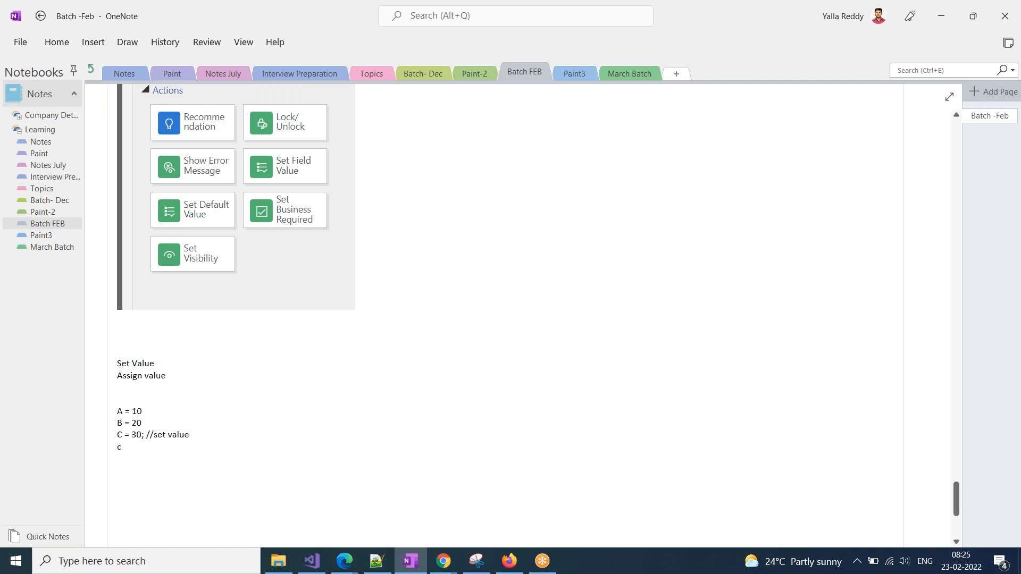
text(= a+b // assi)
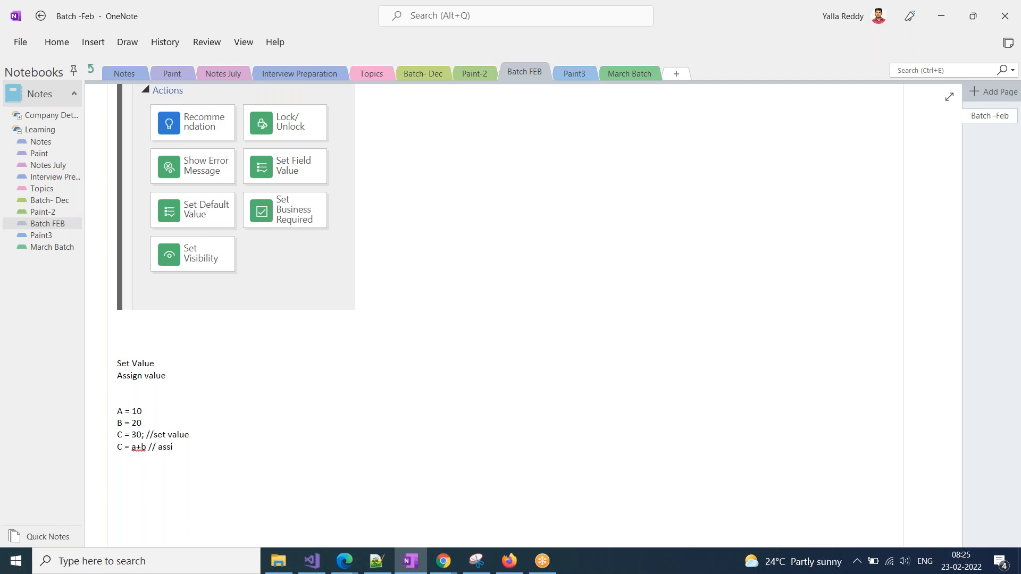
text(gn the value)
Shorten the assignment example to "C = a // assign the value" and highlight its two variables
drag(134, 447, 151, 447)
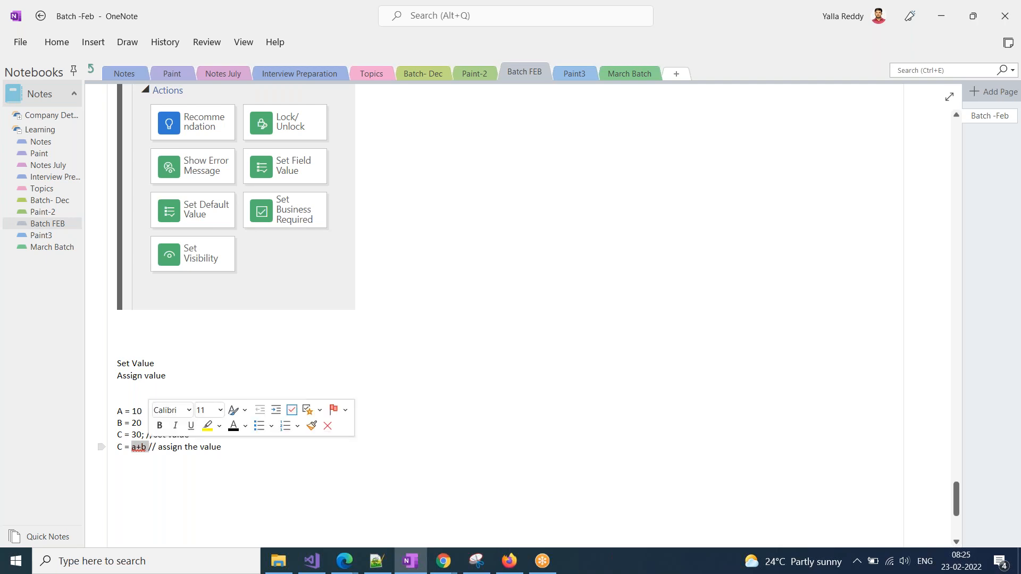
click(141, 451)
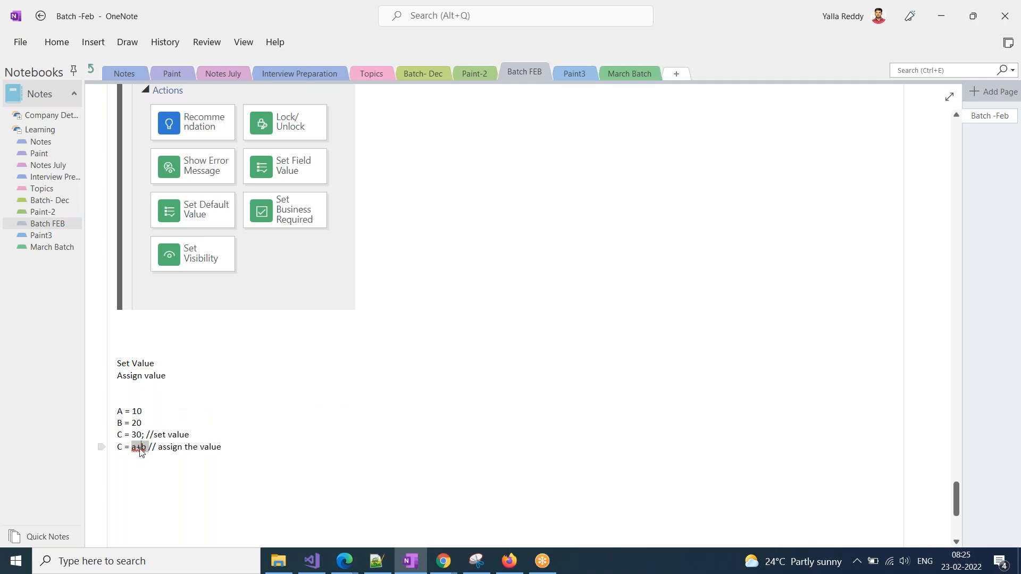
drag(137, 447, 147, 446)
key(BackSpace)
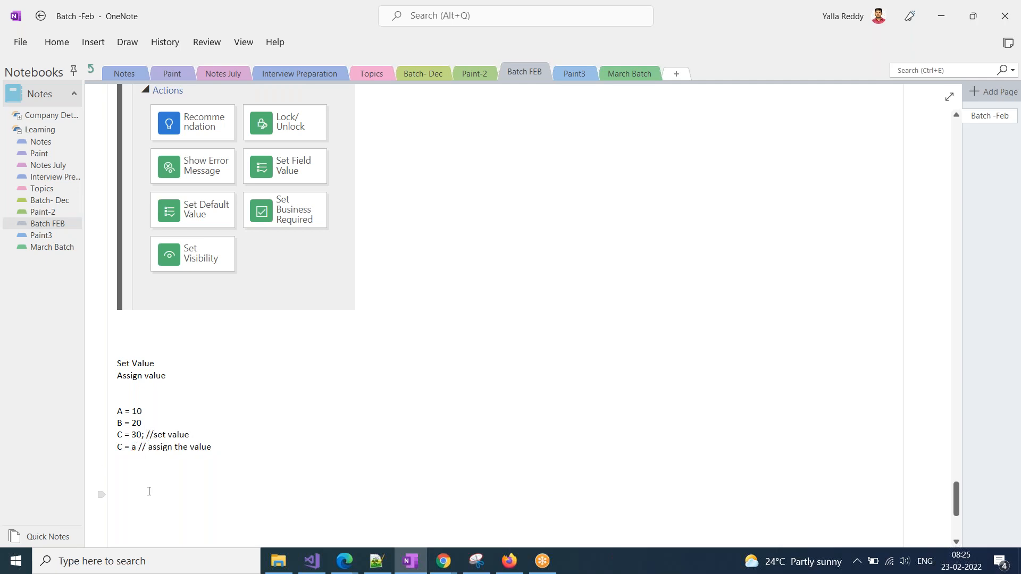
double_click(133, 448)
double_click(120, 446)
Switch to the patient record in Edge and clear the required Last Name field to trigger its validation
mouse_move(342, 559)
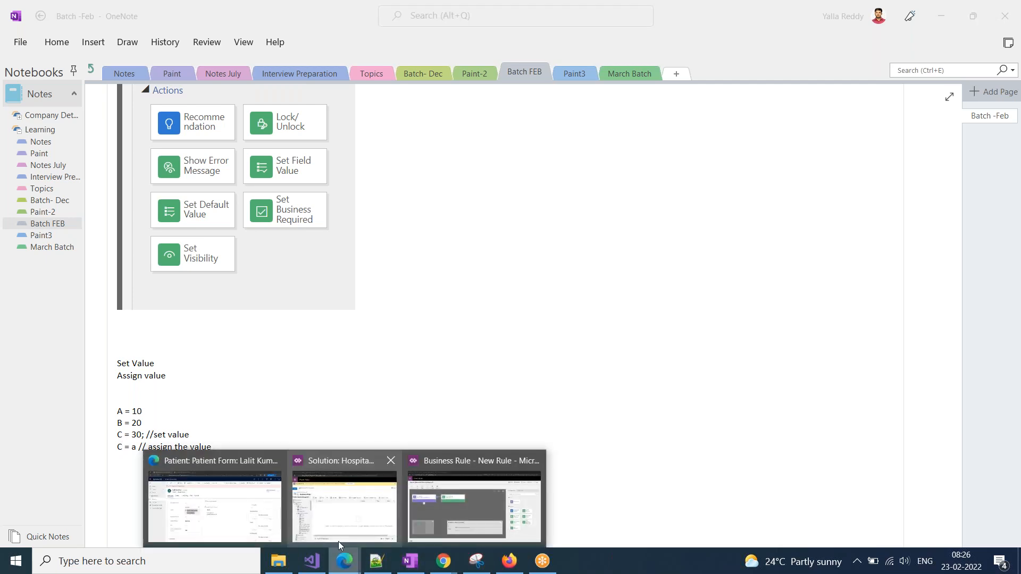
mouse_move(338, 541)
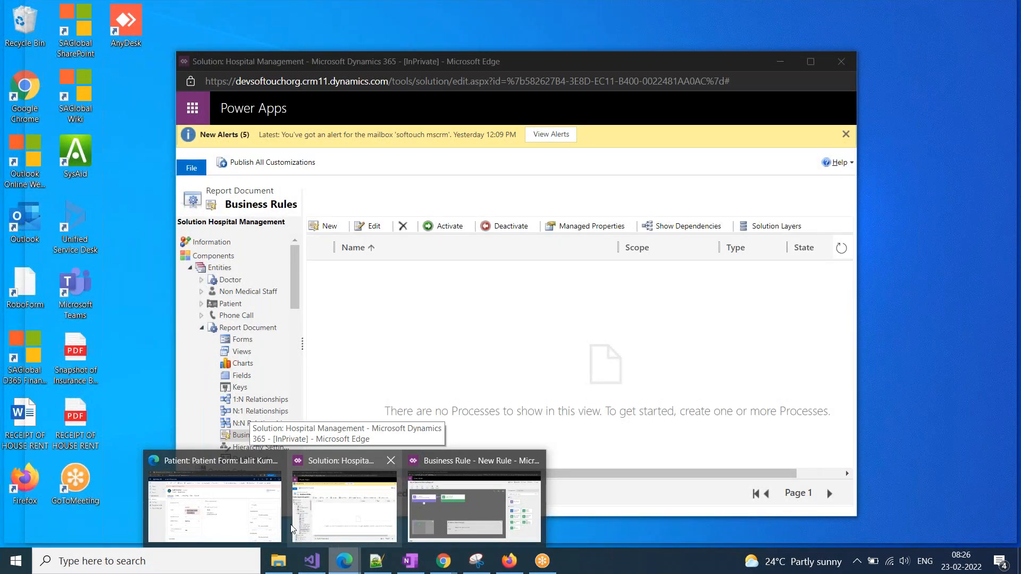
click(274, 524)
scroll(172, 336, up, 2)
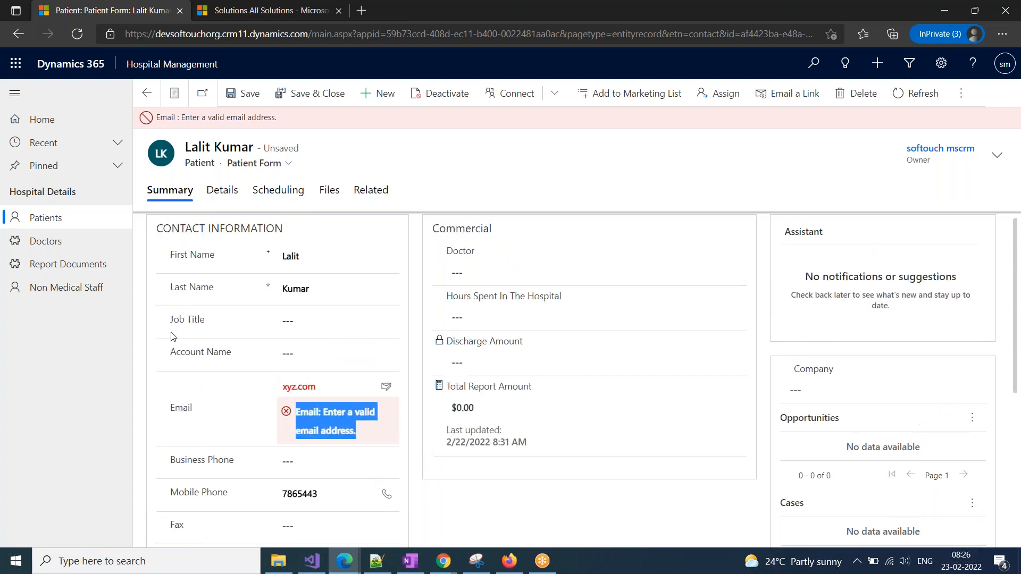
drag(288, 288, 312, 288)
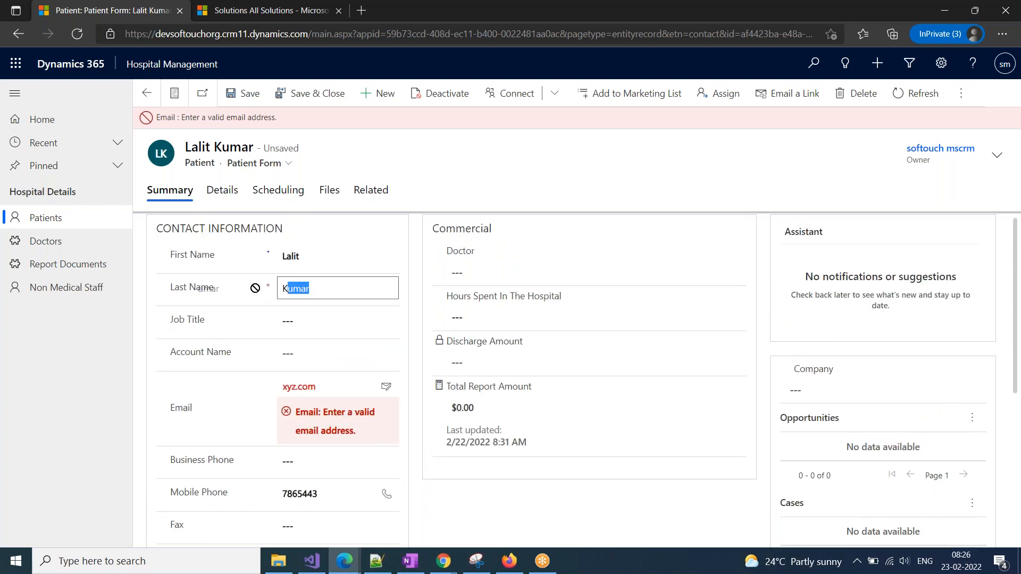
key(BackSpace)
key(BackSpace)
click(267, 301)
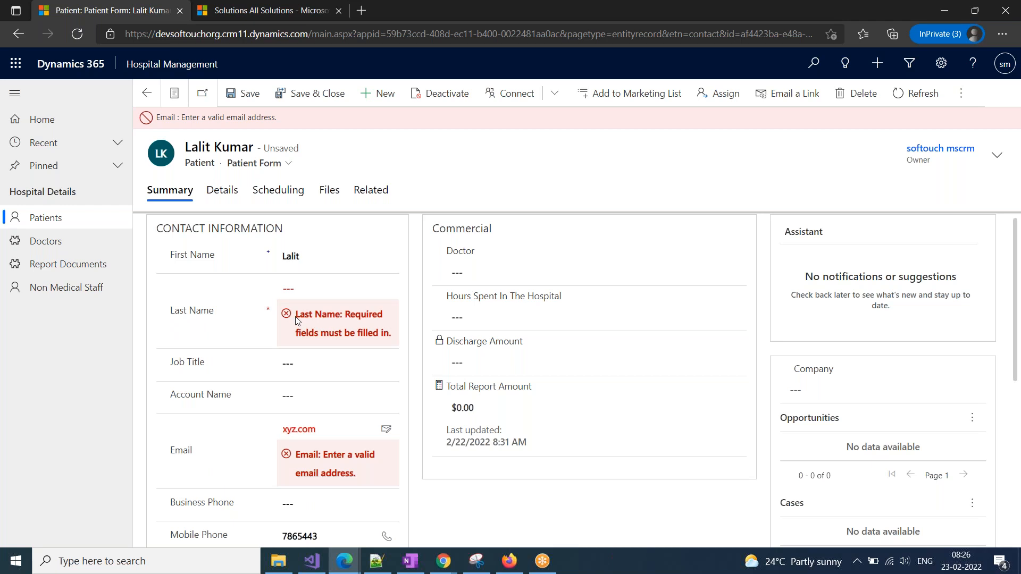
click(291, 363)
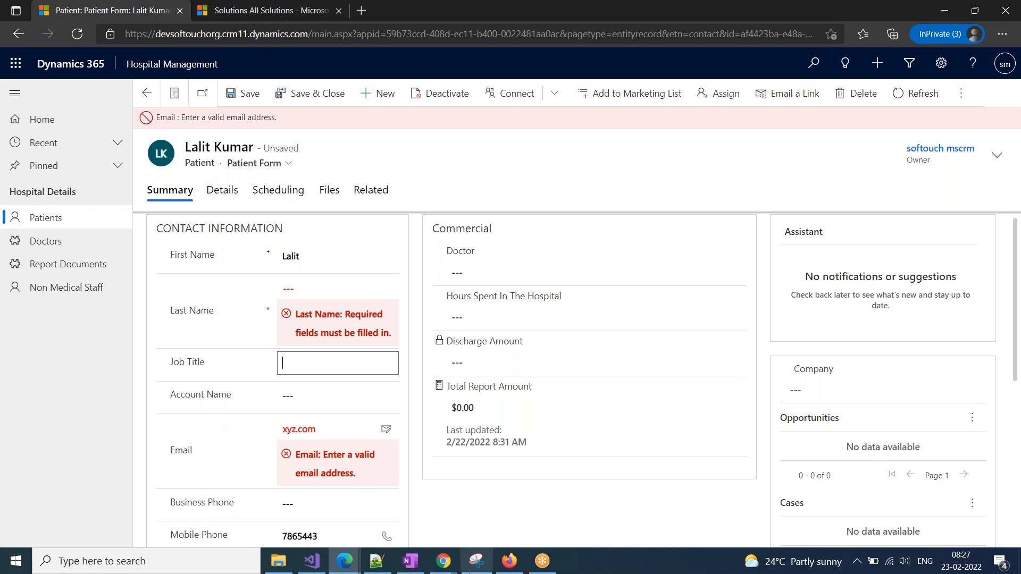
Glance at the OneNote examples, return to the patient record, and try to open Report Documents
click(410, 562)
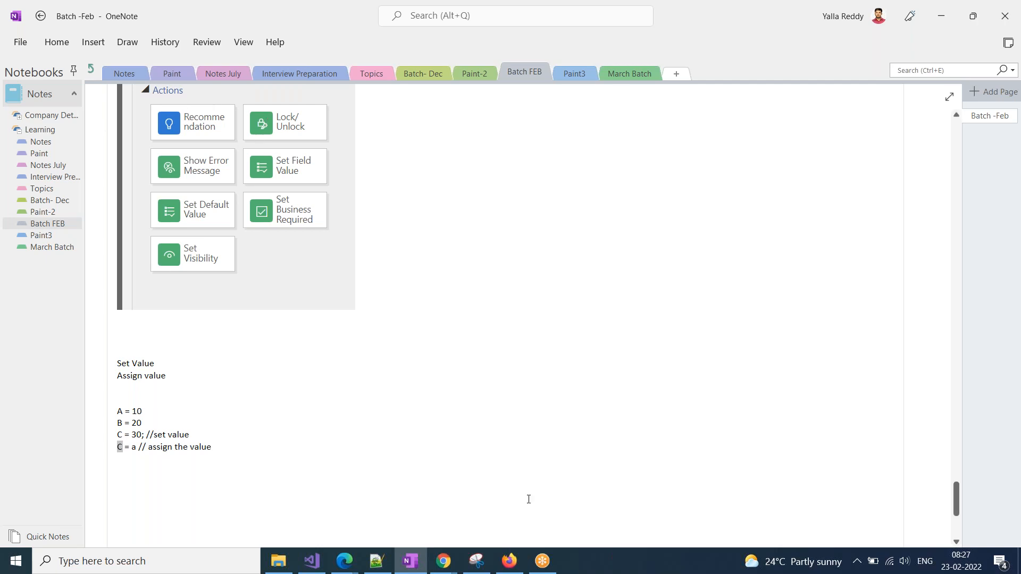
mouse_move(339, 568)
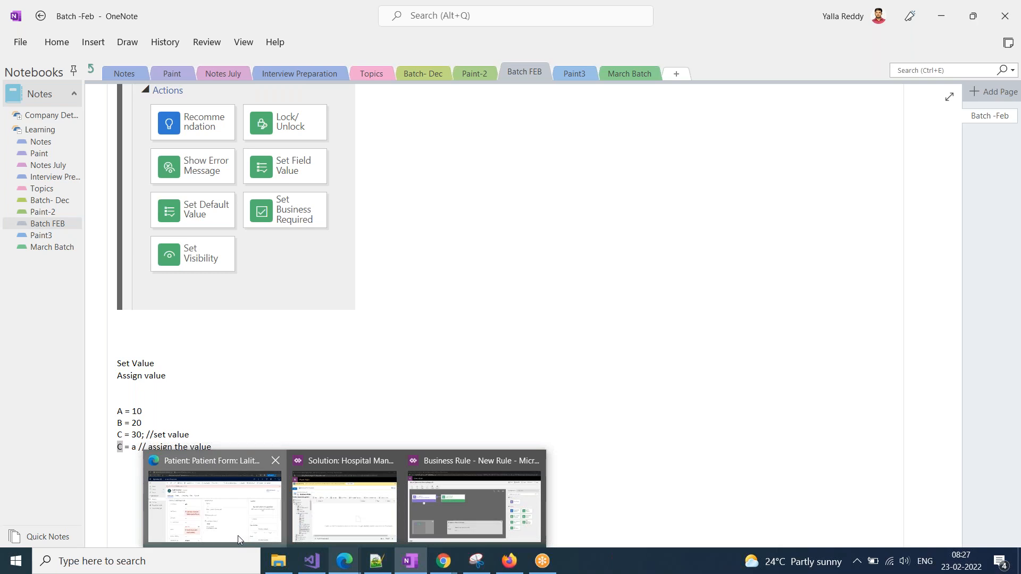
click(215, 505)
click(74, 273)
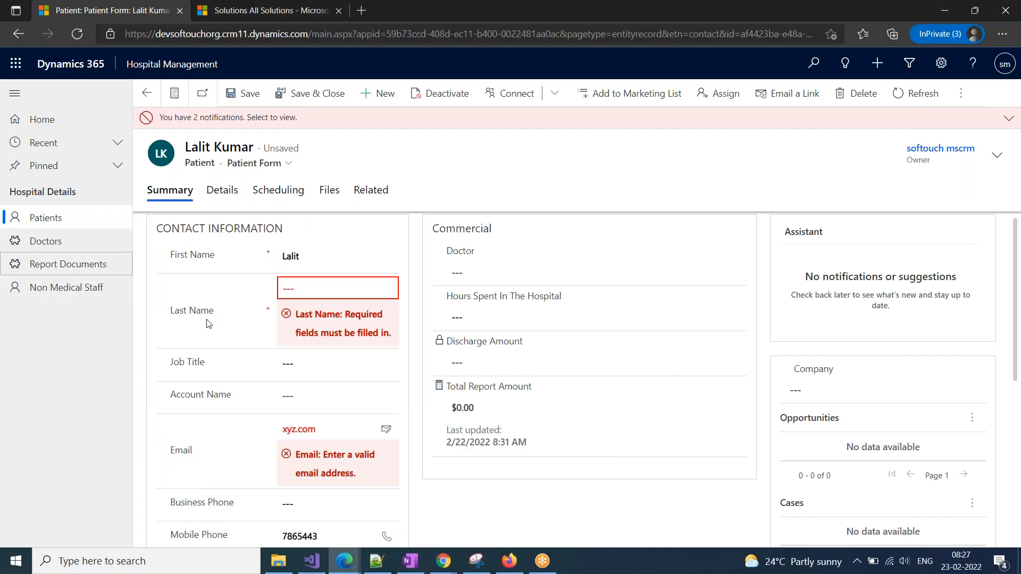
Leave the patient record, open the ECG report document created 2/22/2022, and view its Report Type choices
click(596, 371)
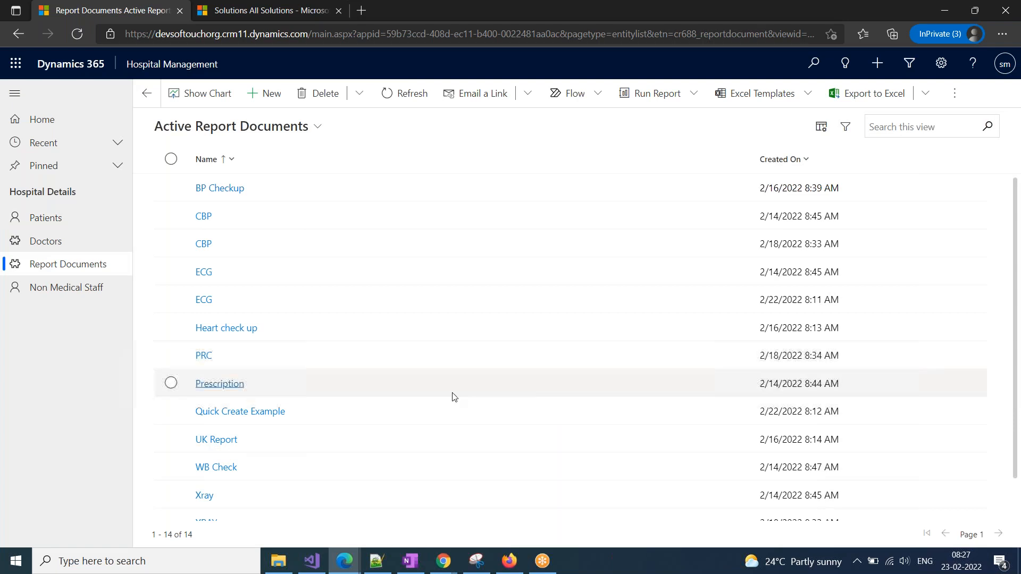
click(204, 299)
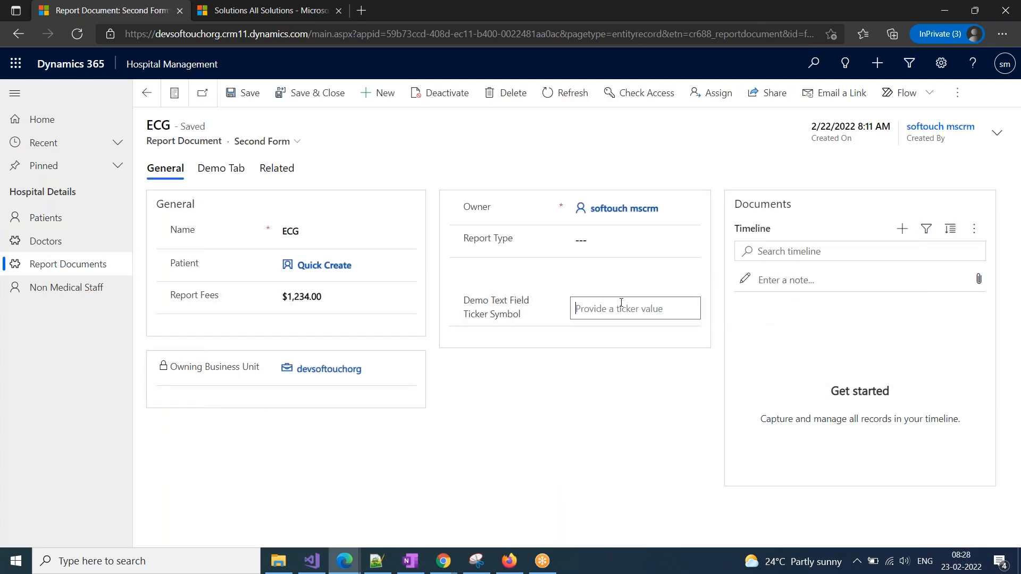
click(593, 242)
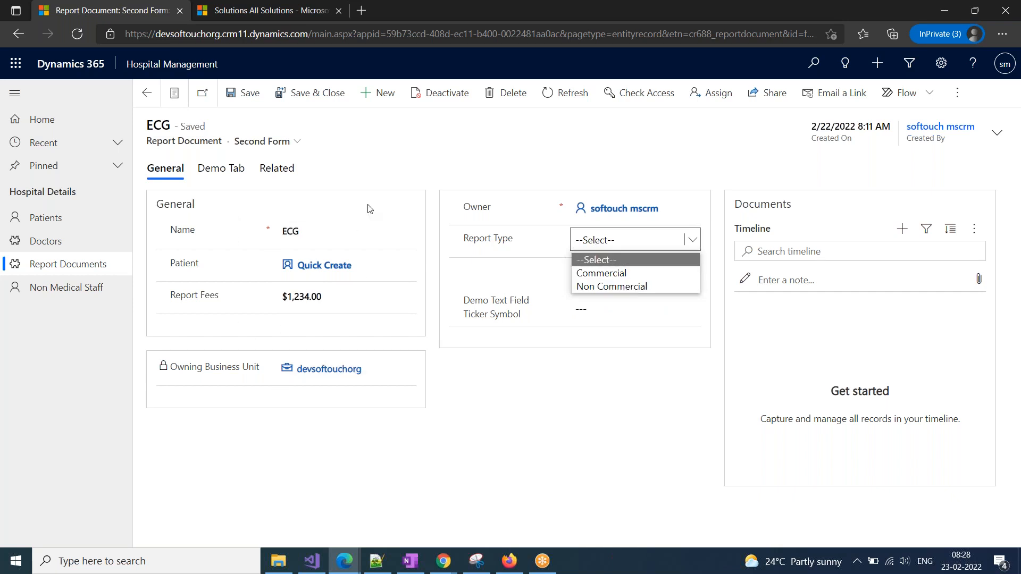
Set the ECG record's Status to Inactive in the Demo Section tab and return to its General fields
click(219, 171)
click(219, 171)
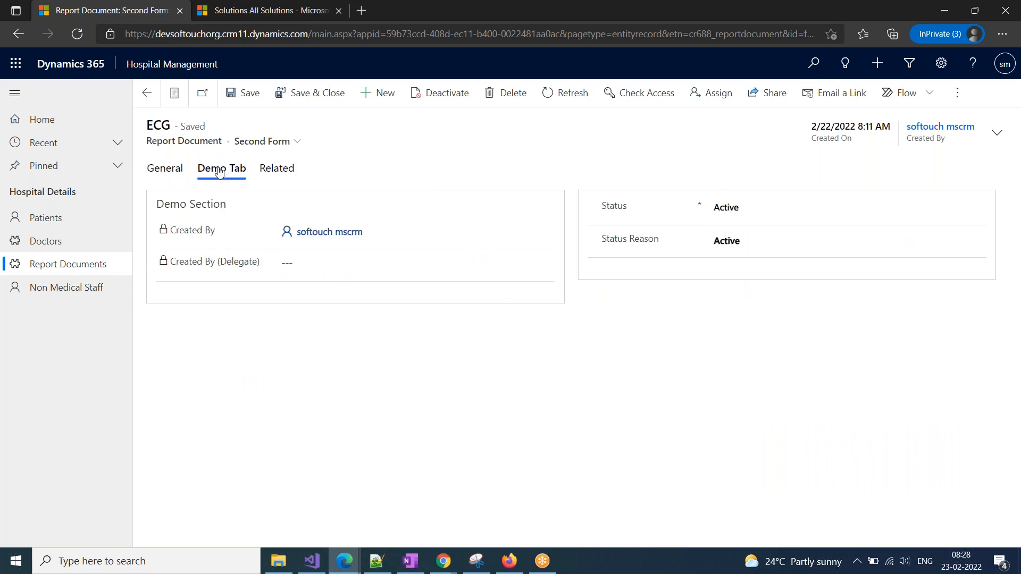
click(743, 219)
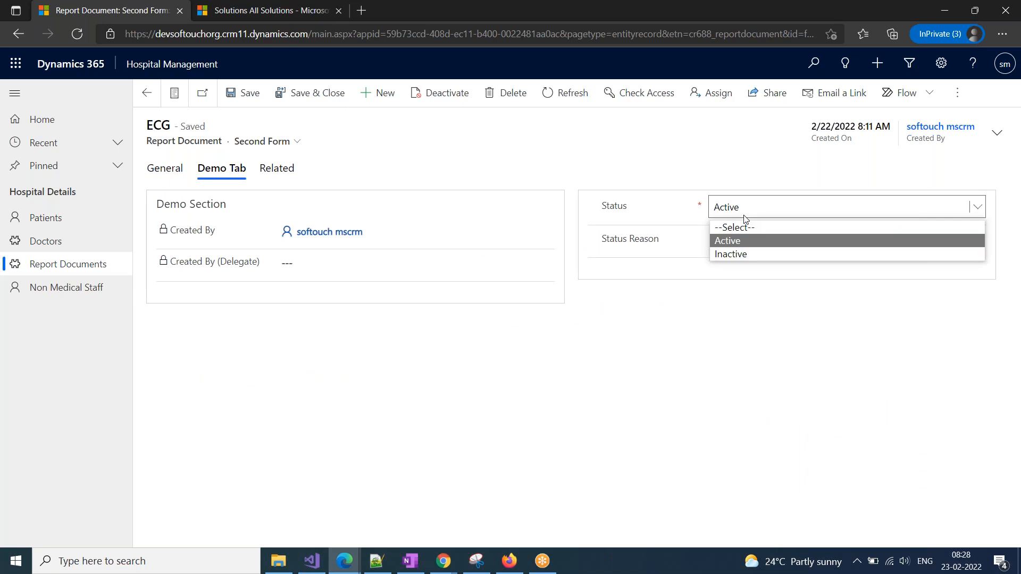
click(742, 254)
click(740, 247)
click(736, 265)
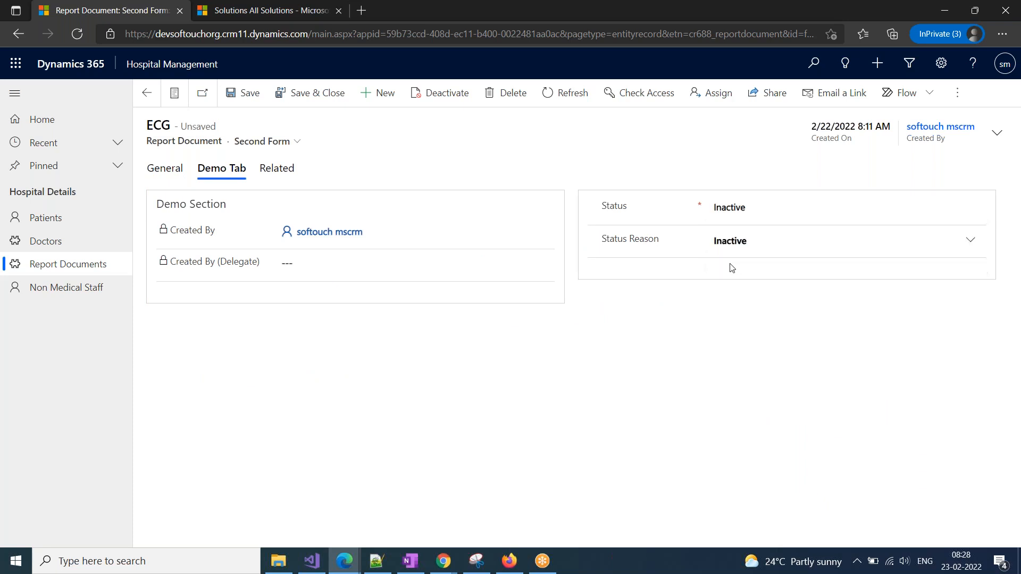
click(173, 173)
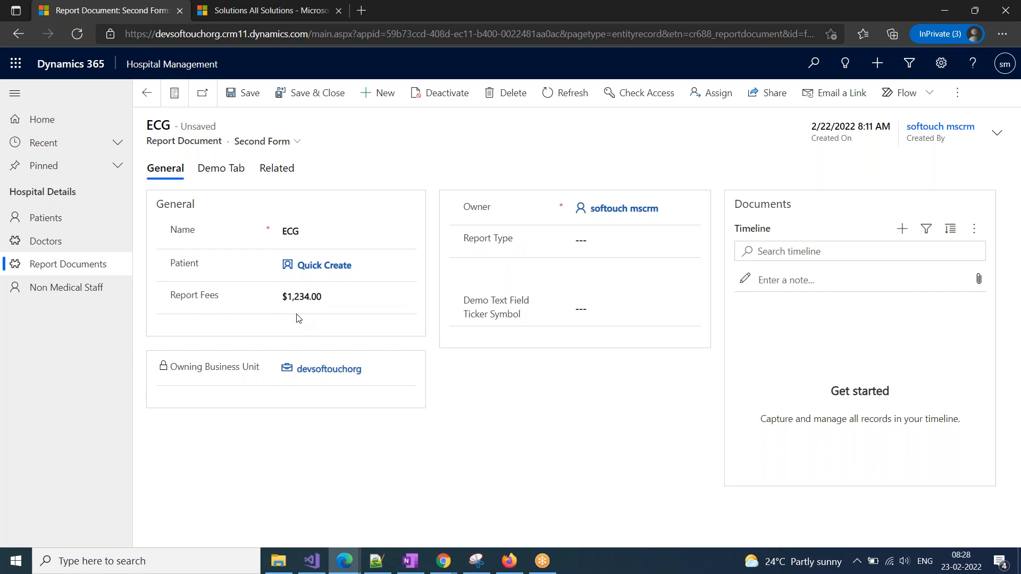
click(511, 313)
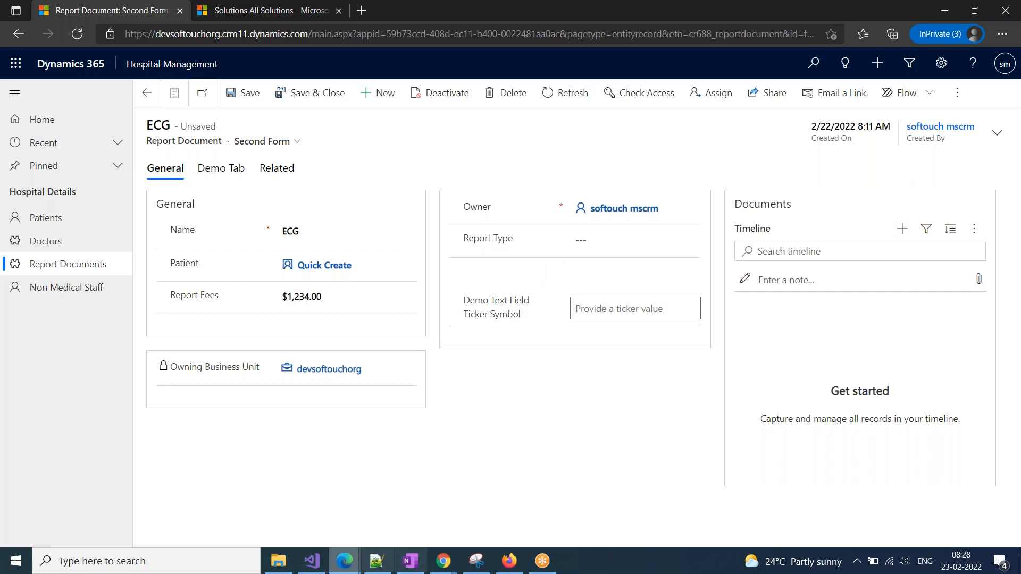
In the business rule designer, change the condition's rule to Report Type equals Commercial and apply it
click(344, 561)
click(463, 517)
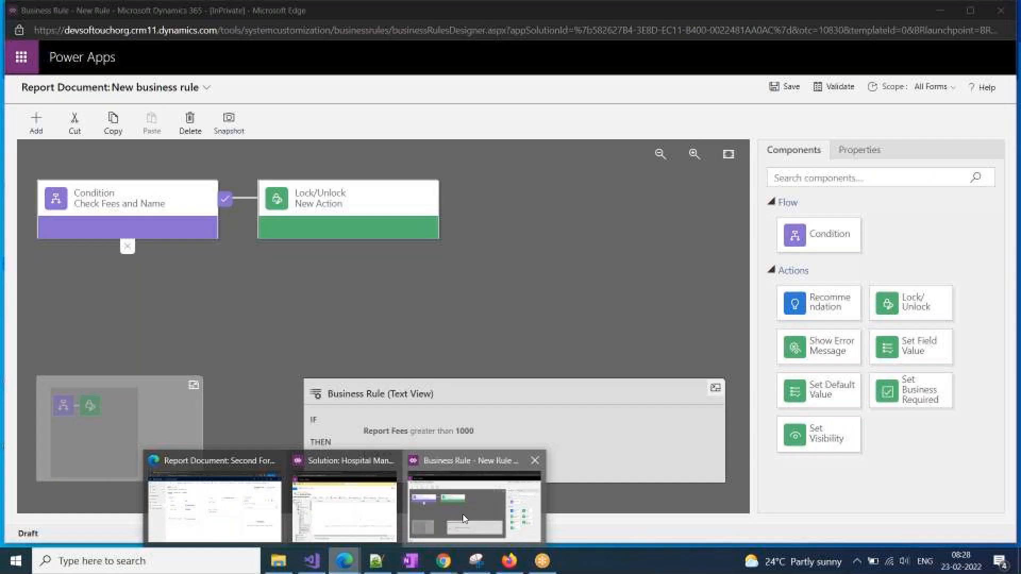
click(142, 207)
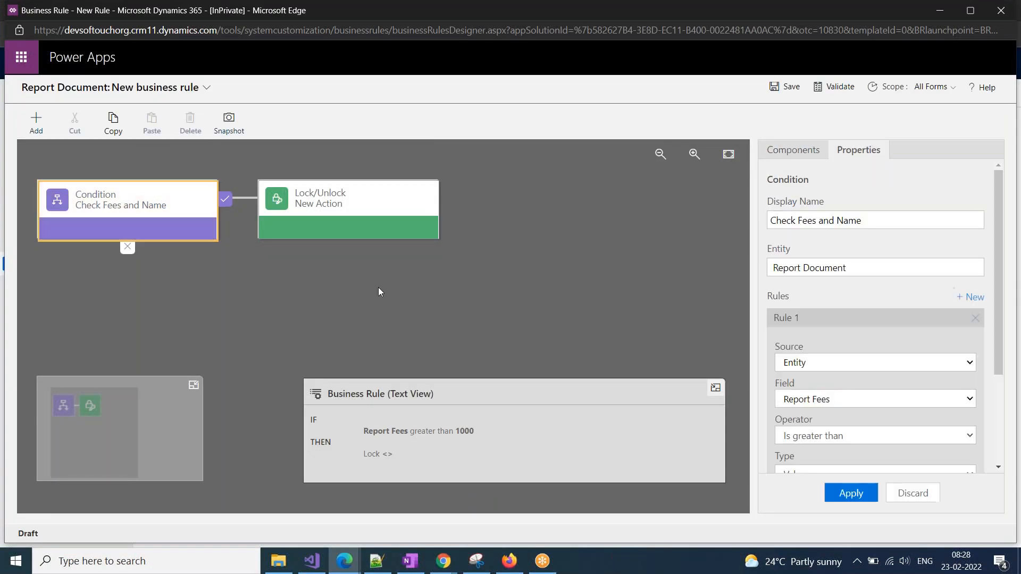
click(844, 400)
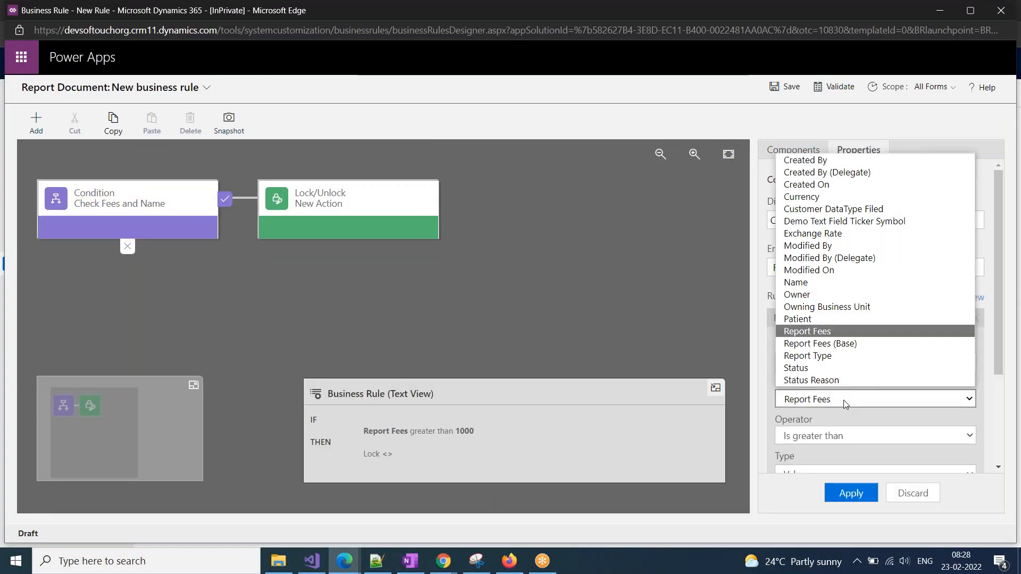
key(Down)
key(Down)
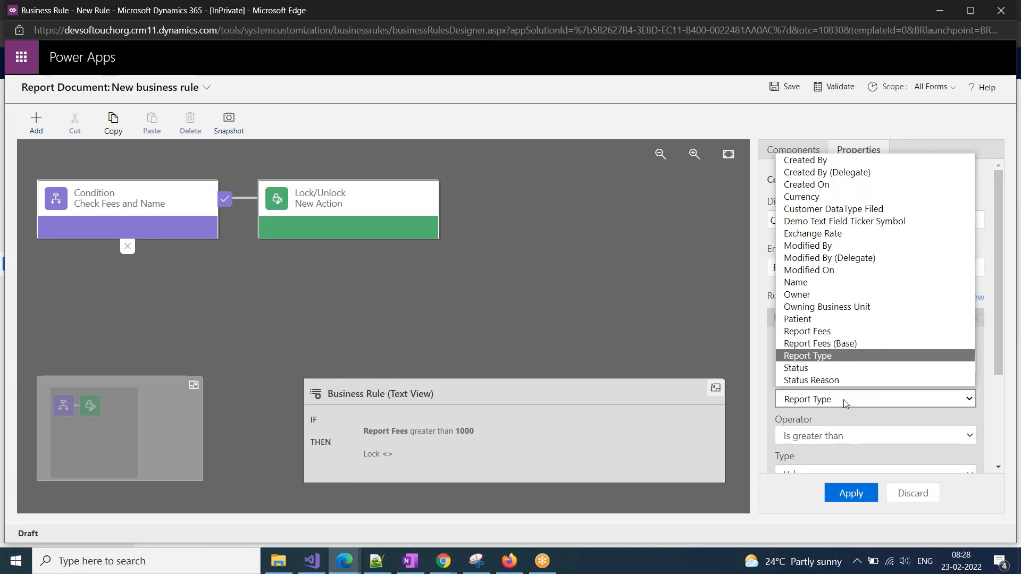
key(Return)
scroll(806, 402, down, 2)
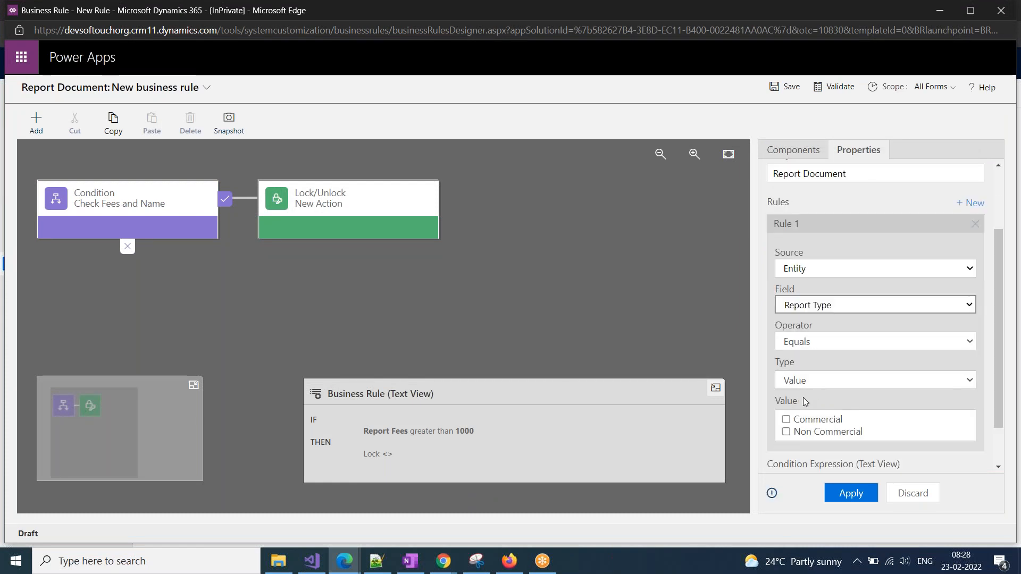
click(785, 419)
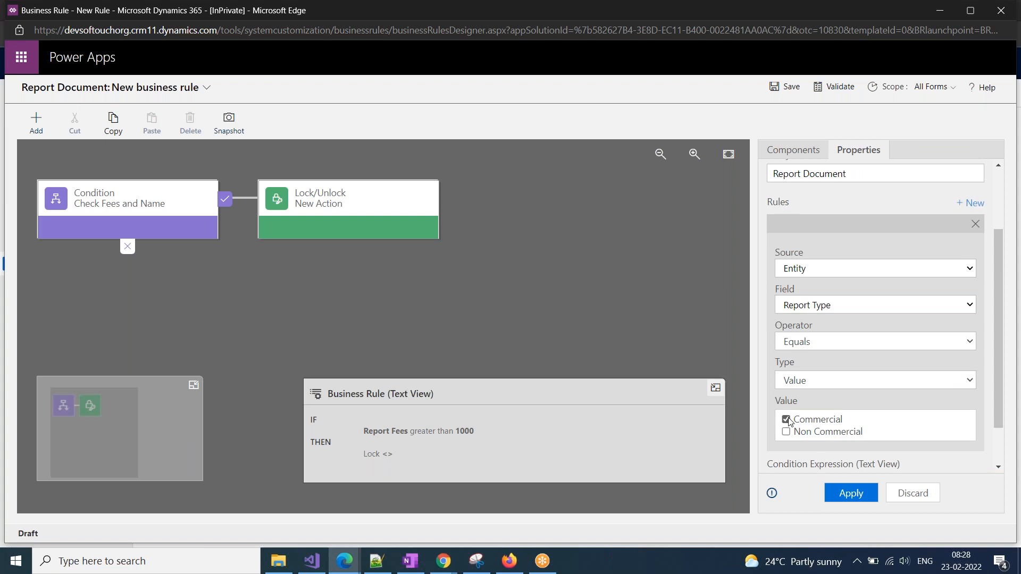
click(846, 496)
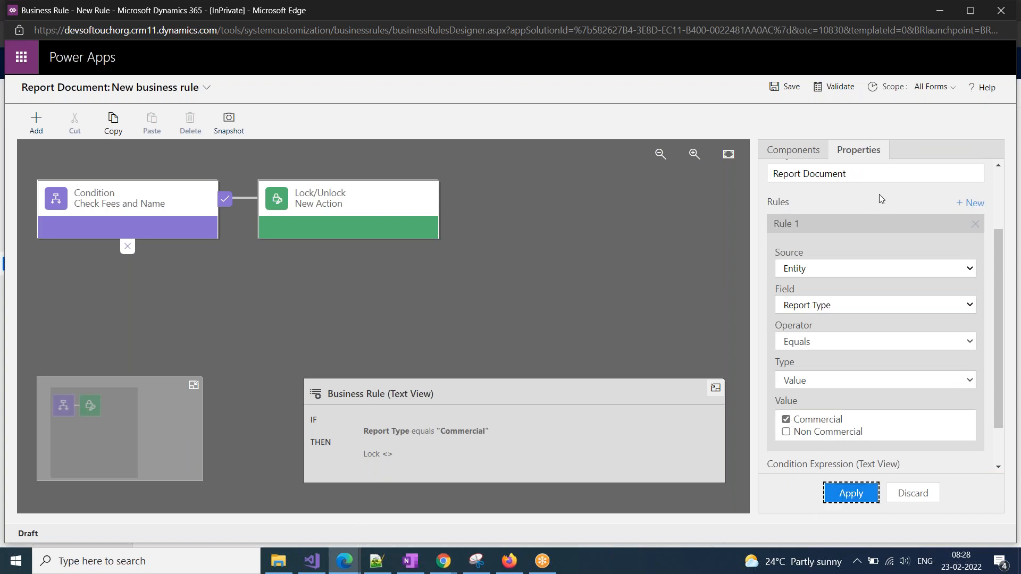
Rename the condition to "Check Report Type" and apply the change
scroll(825, 233, up, 2)
drag(868, 221, 742, 229)
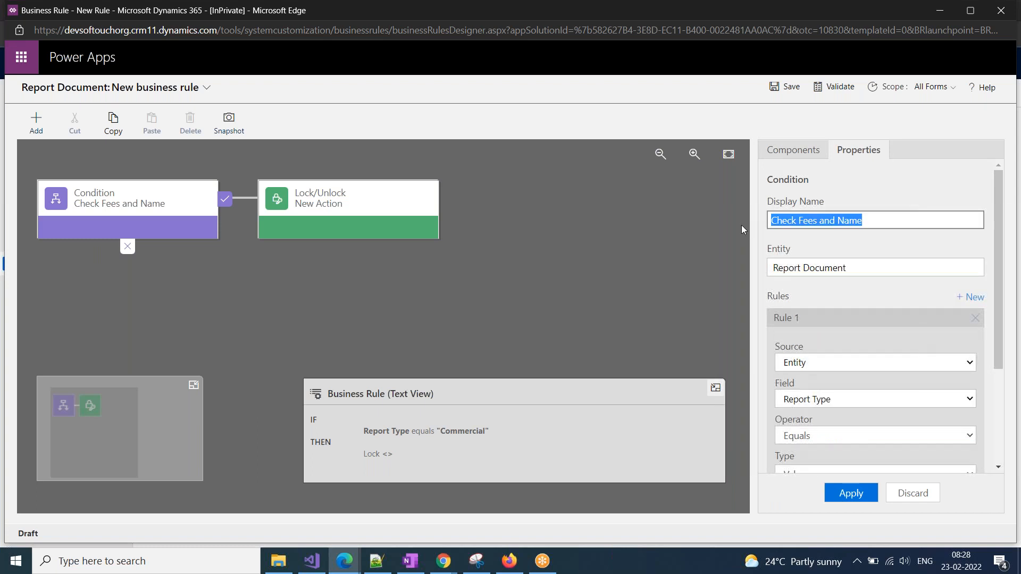
text(Check)
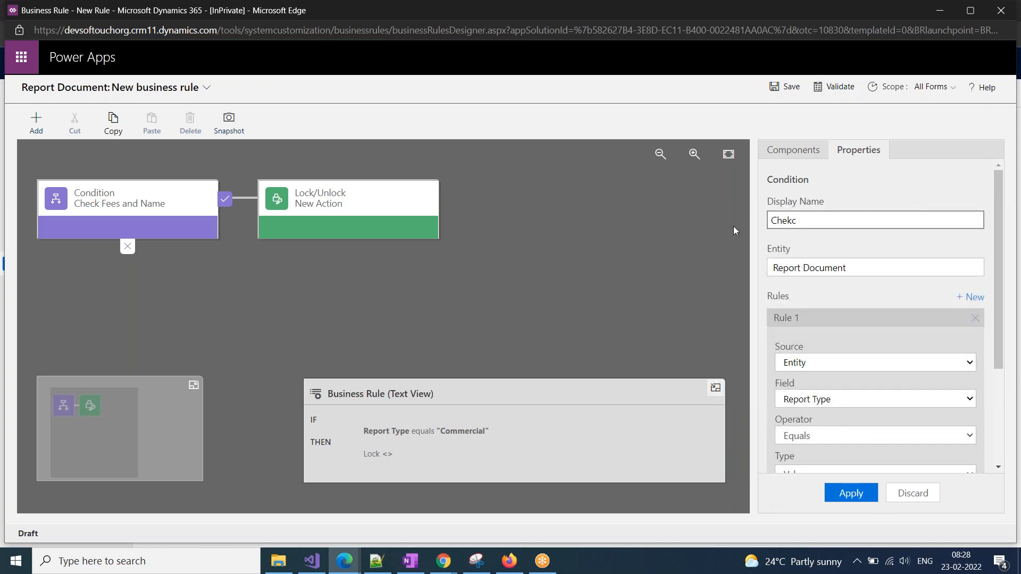
text( Report Type)
click(866, 494)
Delete the Lock/Unlock action from the condition's true branch and confirm the deletion
click(315, 208)
click(800, 158)
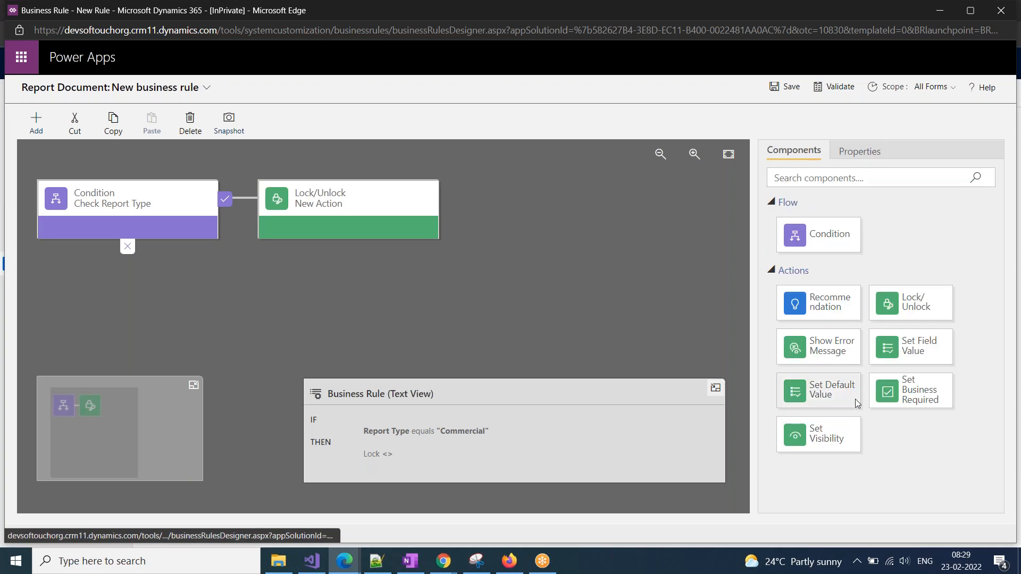
click(384, 227)
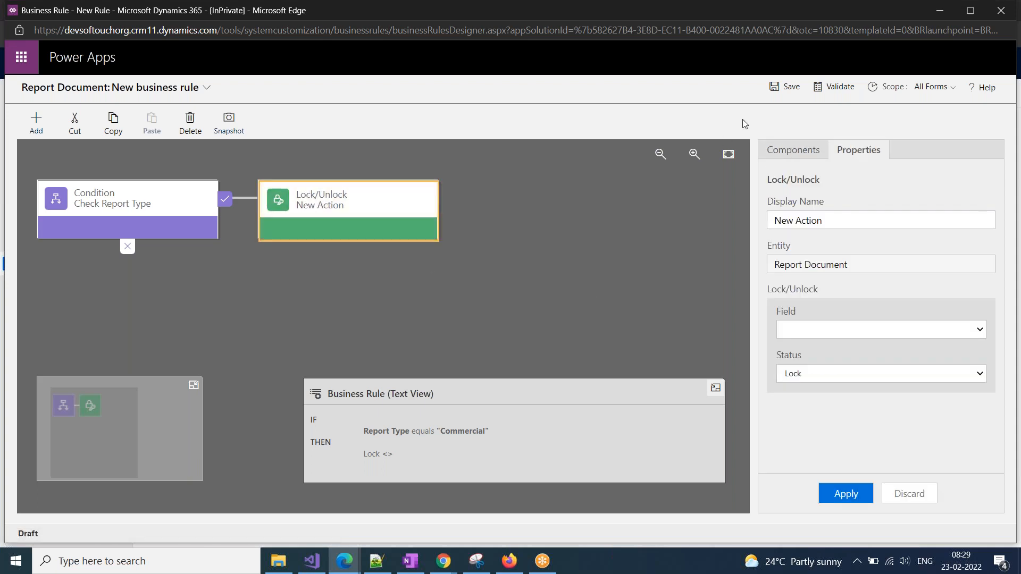
click(793, 150)
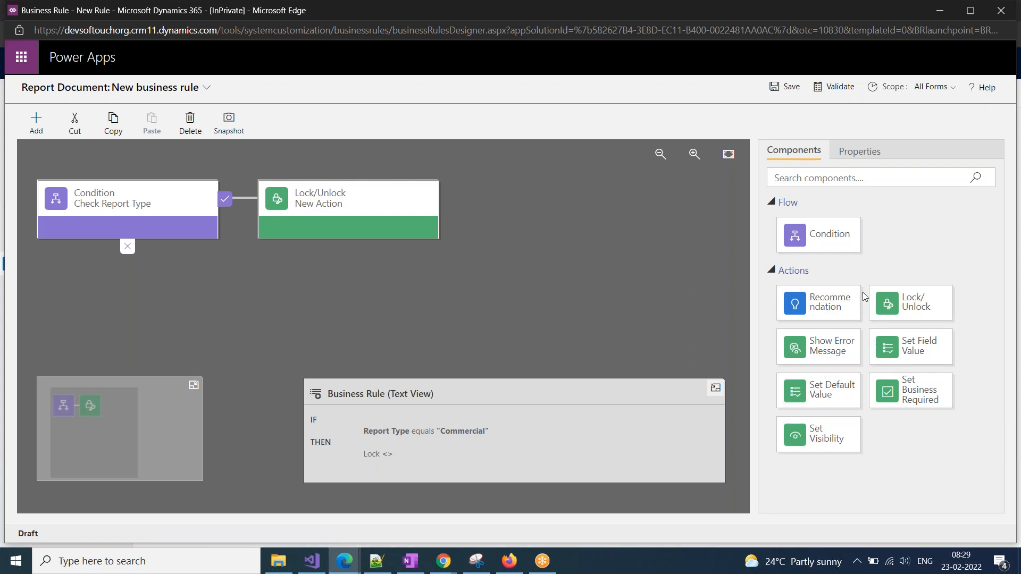
click(432, 213)
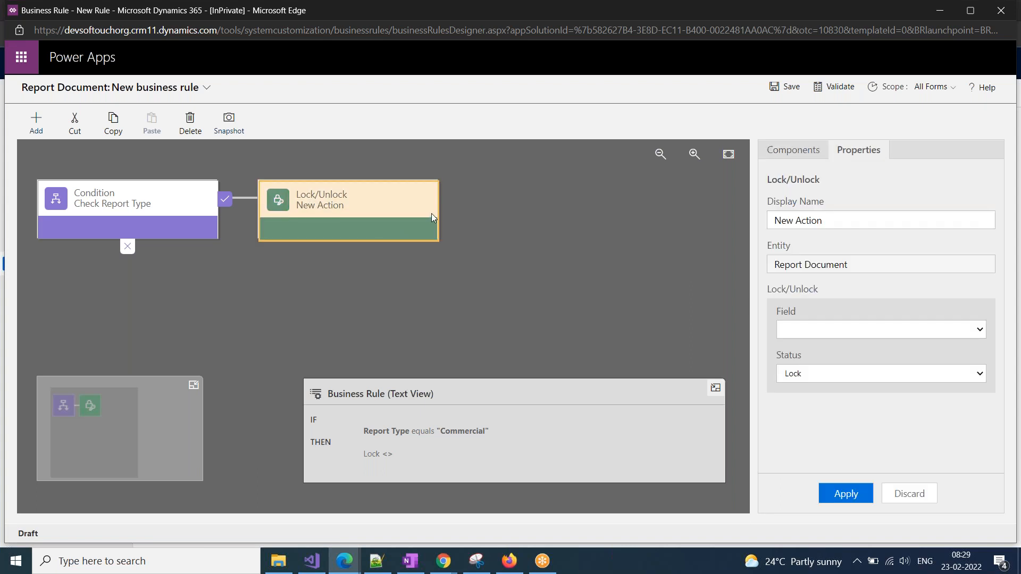
click(189, 124)
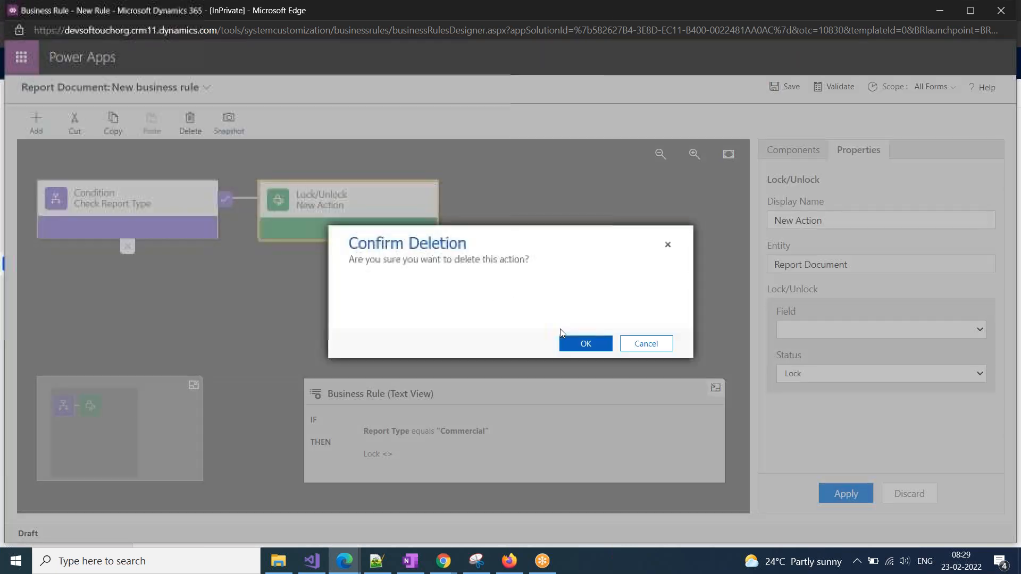
click(585, 345)
Add a Recommendation to the condition's true branch, expand its details, and name it "Demo Recommendation"
click(785, 150)
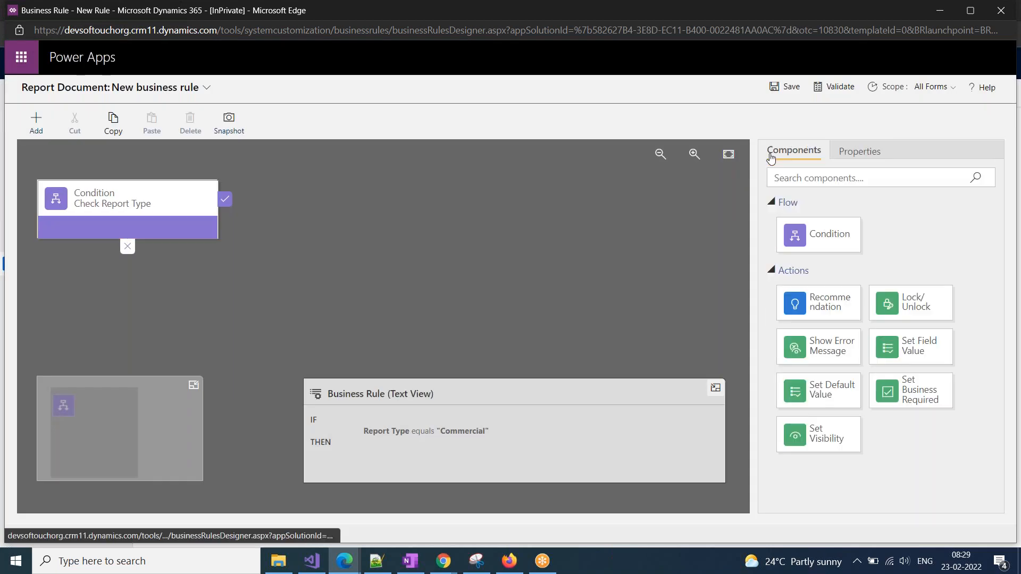
drag(807, 307, 244, 214)
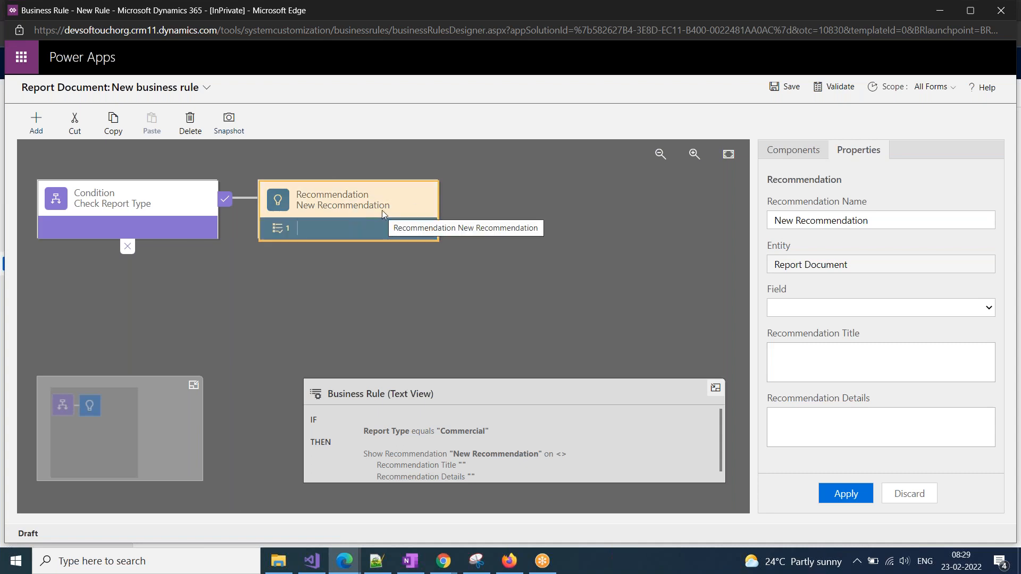
click(426, 228)
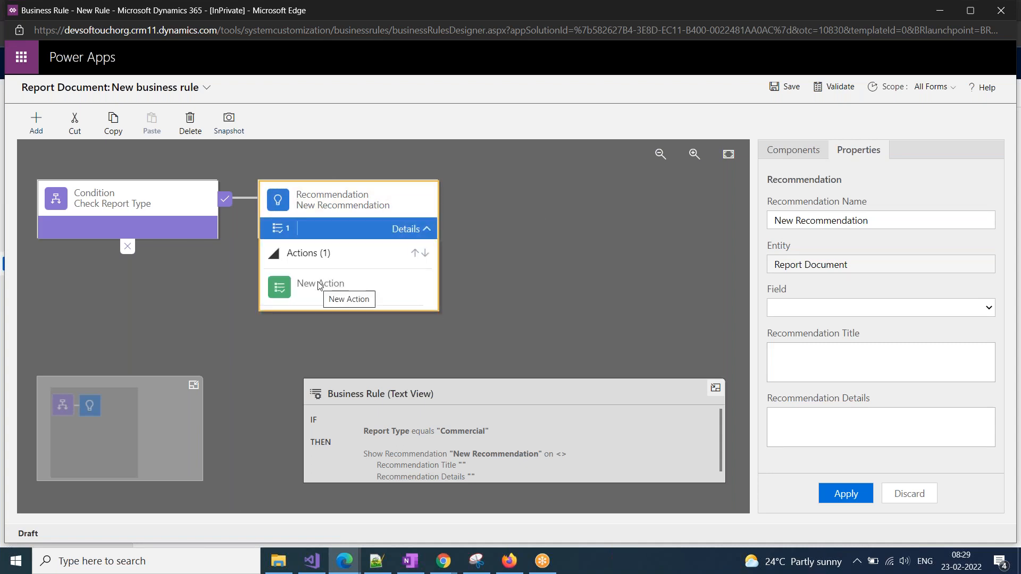
drag(869, 222, 693, 223)
text(Demo R)
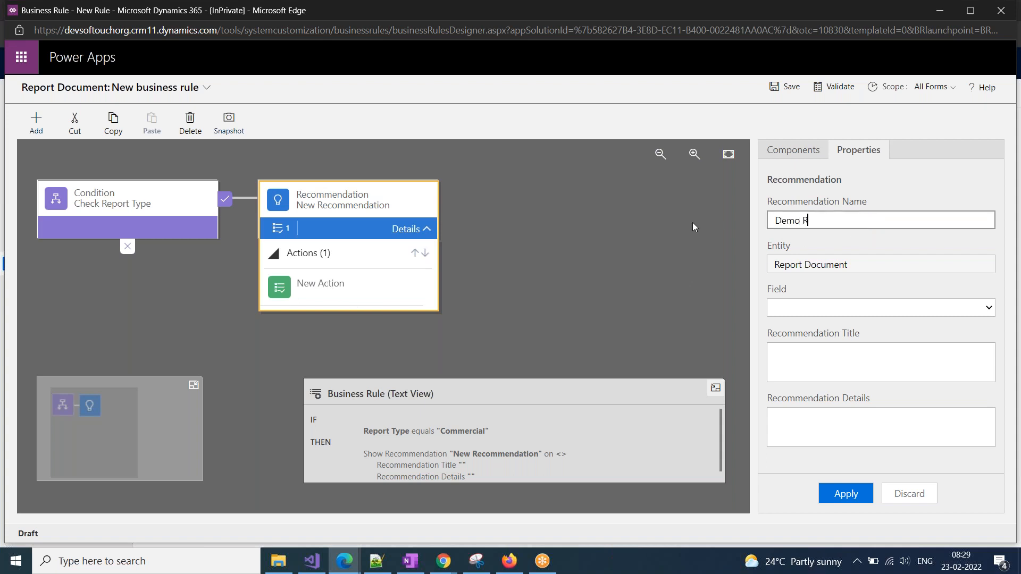
text(ecommendation)
Set the recommendation's field to Report Fees after checking the fields on the ECG record
click(796, 307)
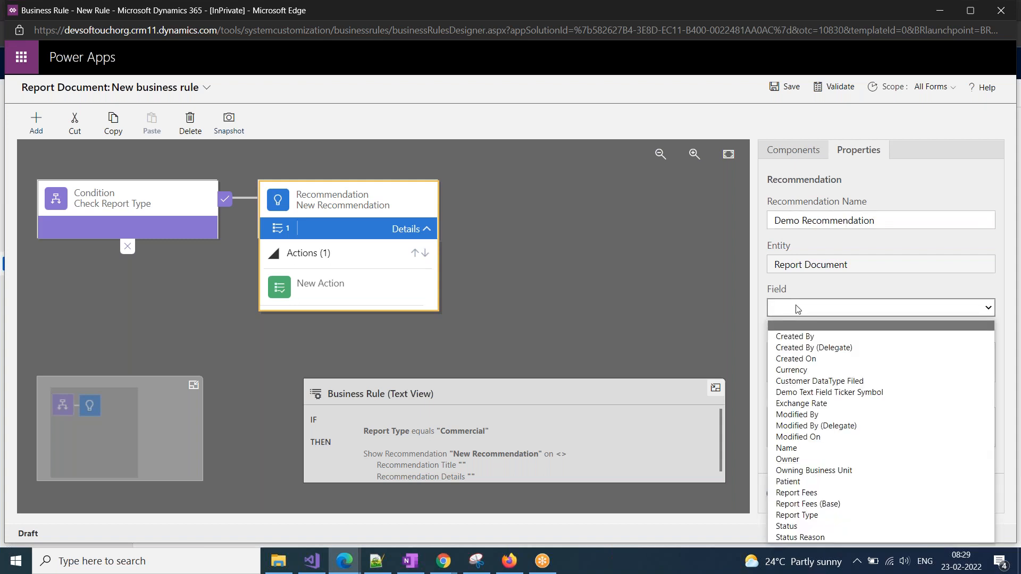
click(344, 560)
click(198, 537)
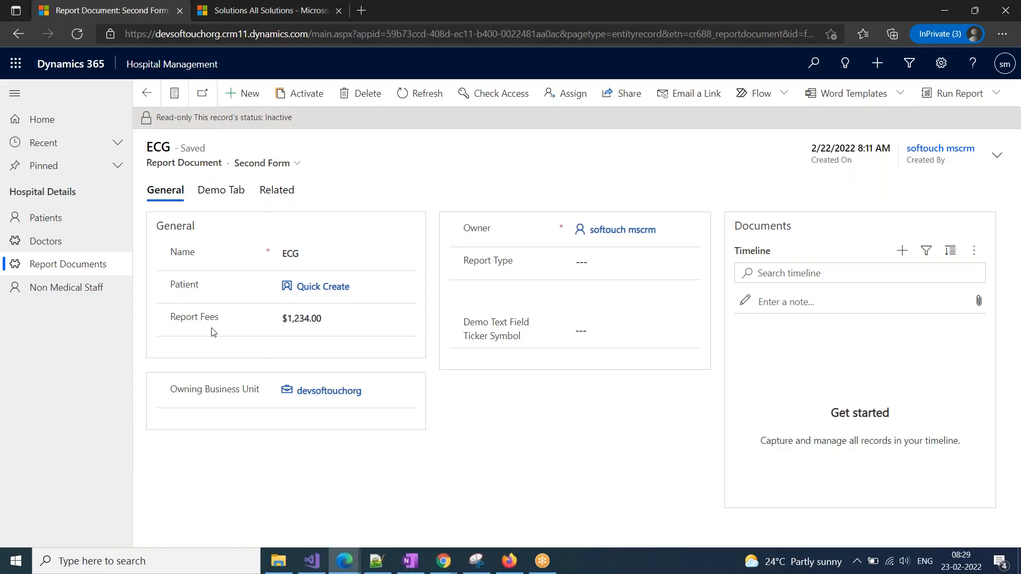
key(alt+Tab)
click(847, 308)
key(r)
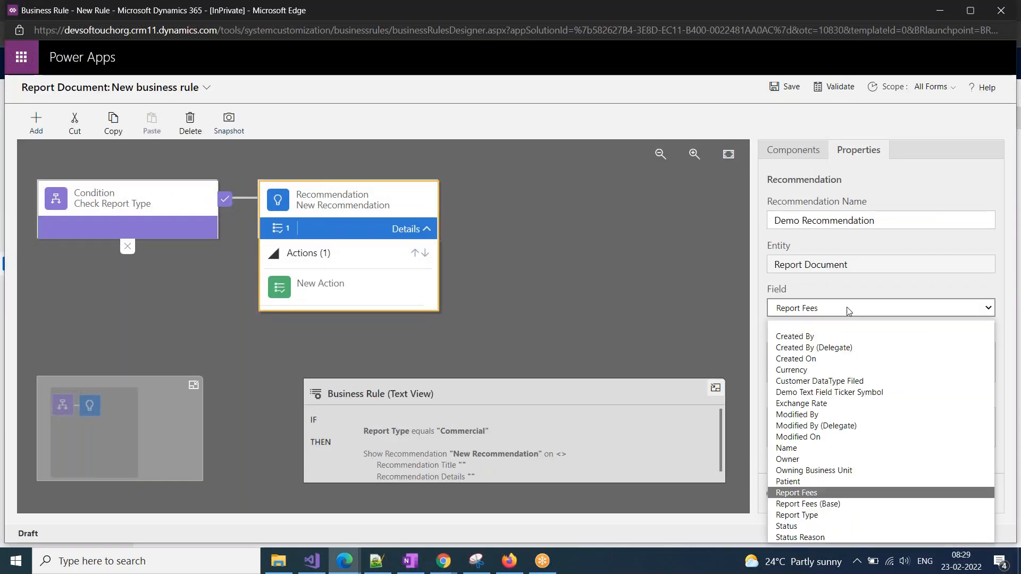
click(814, 493)
Enter "This is Sample recommendation title" as the recommendation title, correcting the spelling of "recommendation"
click(799, 371)
text(This is S)
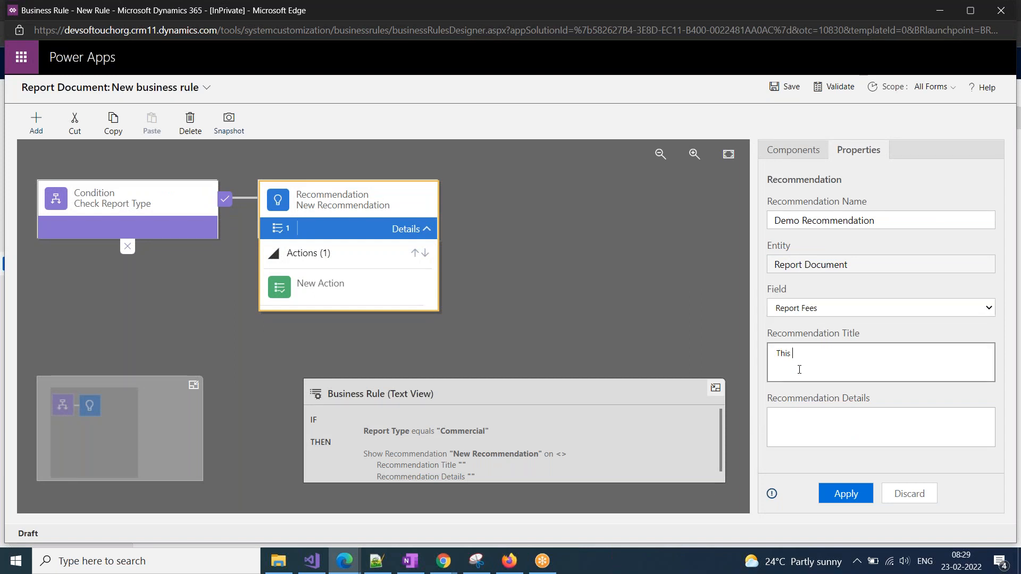
text(le recomendation tim)
key(BackSpace)
text(tle)
right_click(844, 353)
click(881, 118)
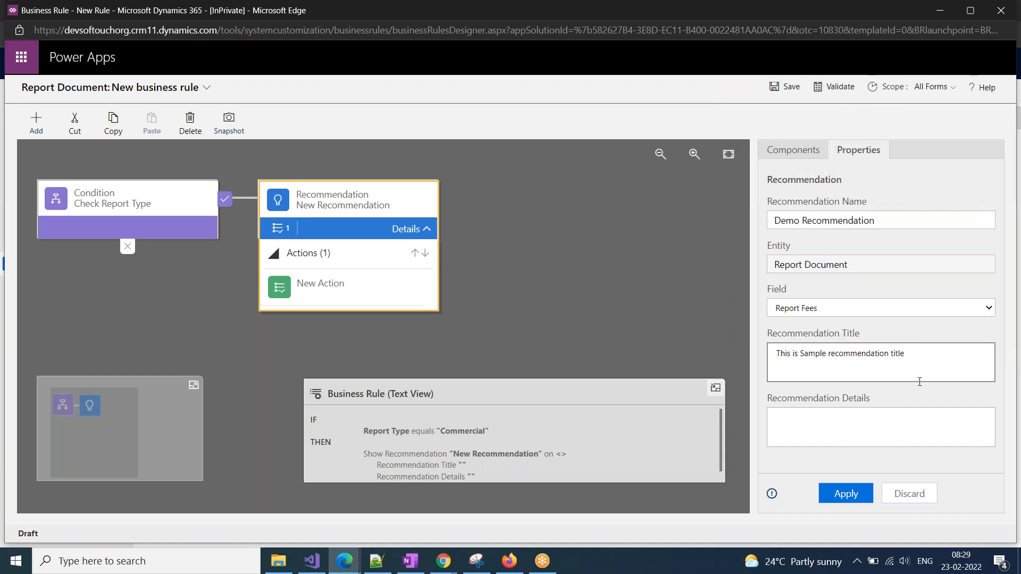
Enter "Data" as the recommendation details and apply the recommendation's settings
click(831, 431)
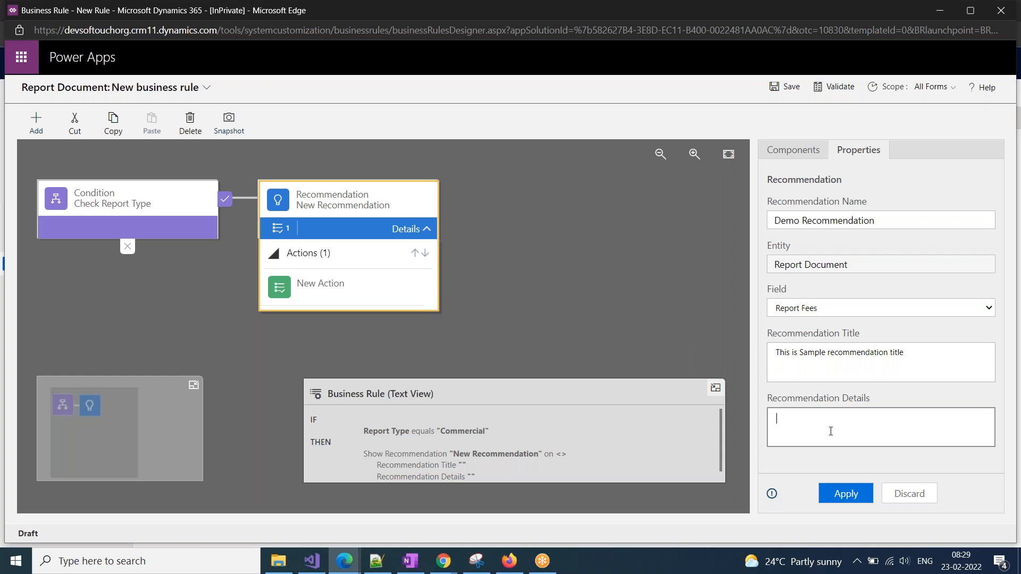
text(Data)
click(845, 494)
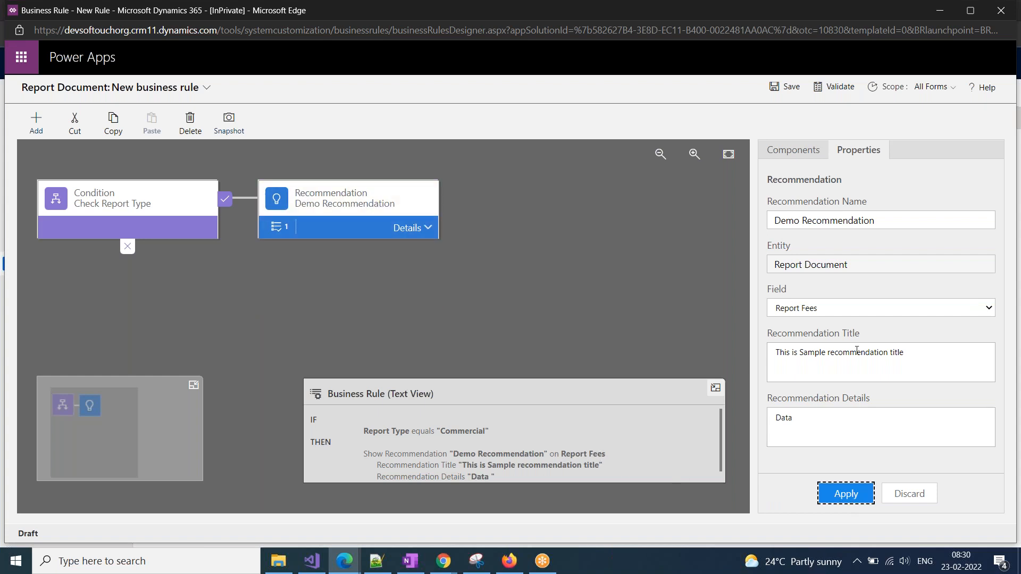
Expand Demo Recommendation's details and set the target field of its Set Field Value action to Report Fees
click(428, 227)
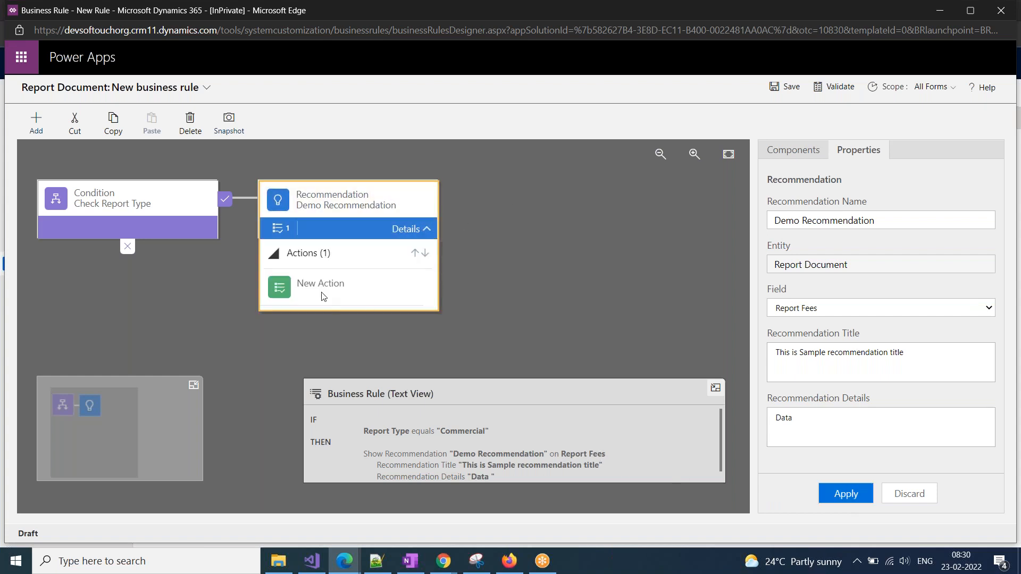
click(320, 287)
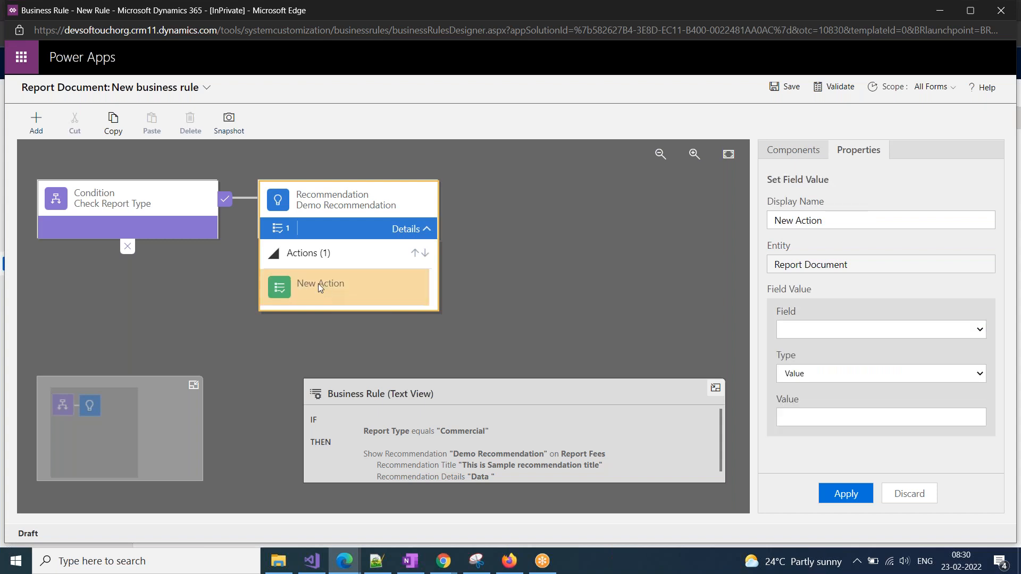
click(881, 375)
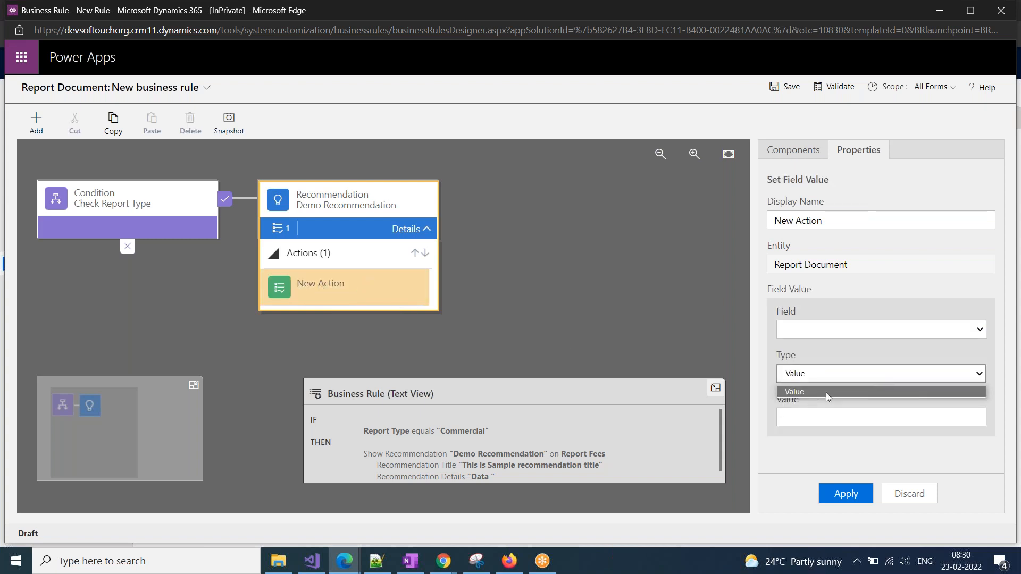
click(849, 334)
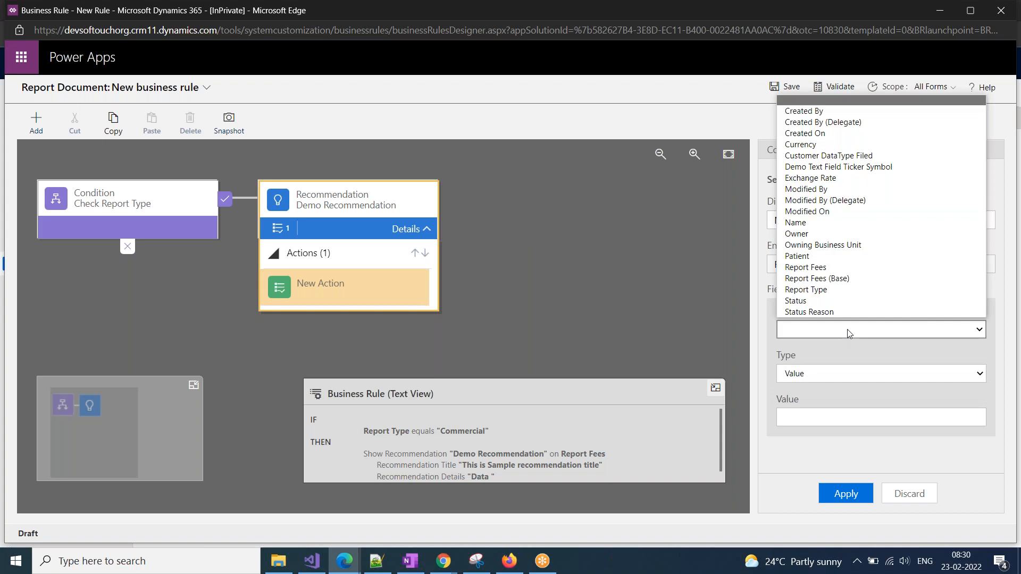
click(828, 266)
Try a Formula type for the action that adds the Report Fees field to Report Fees
click(812, 372)
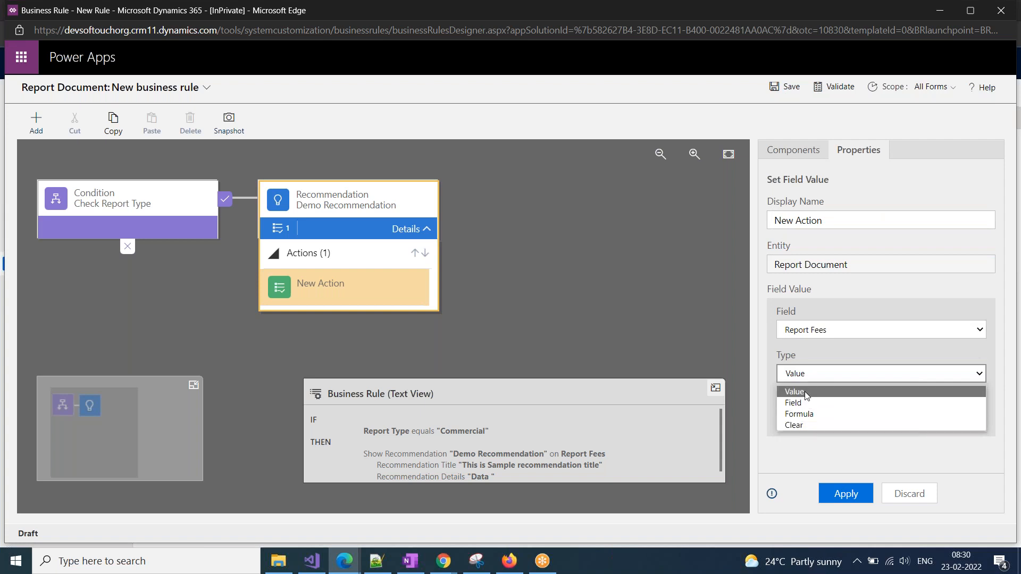
click(825, 415)
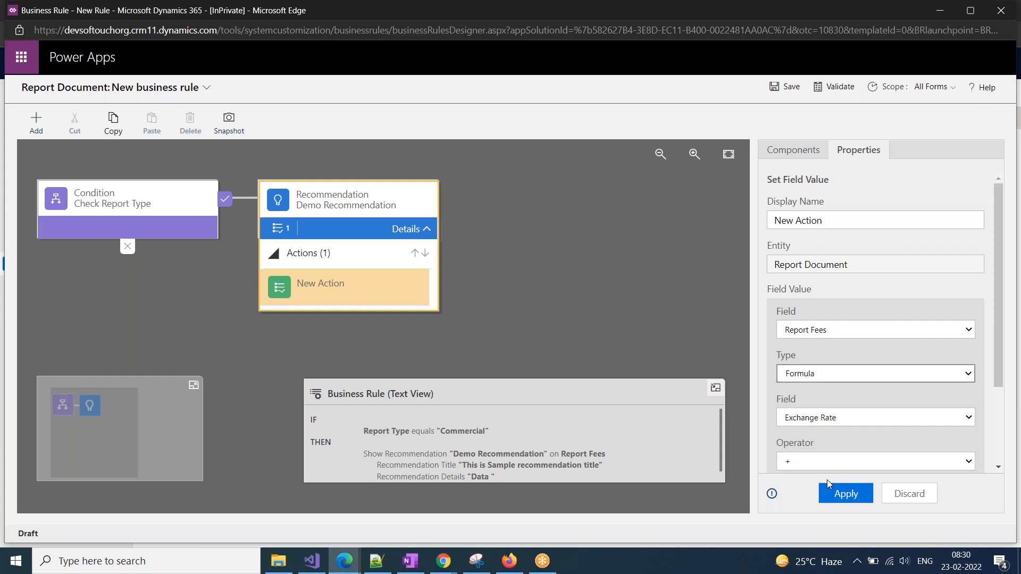
scroll(834, 438, down, 2)
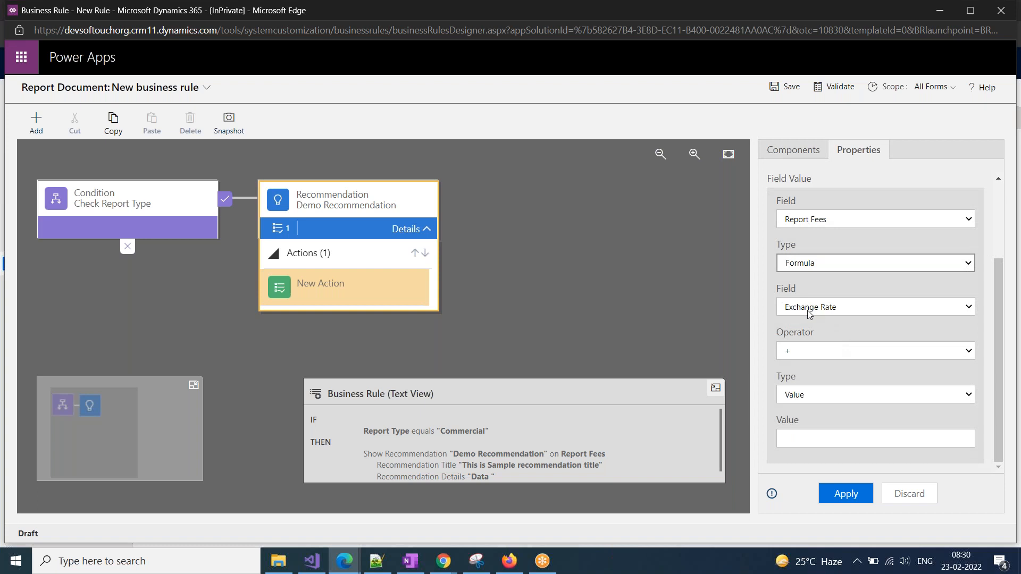
click(809, 314)
click(819, 336)
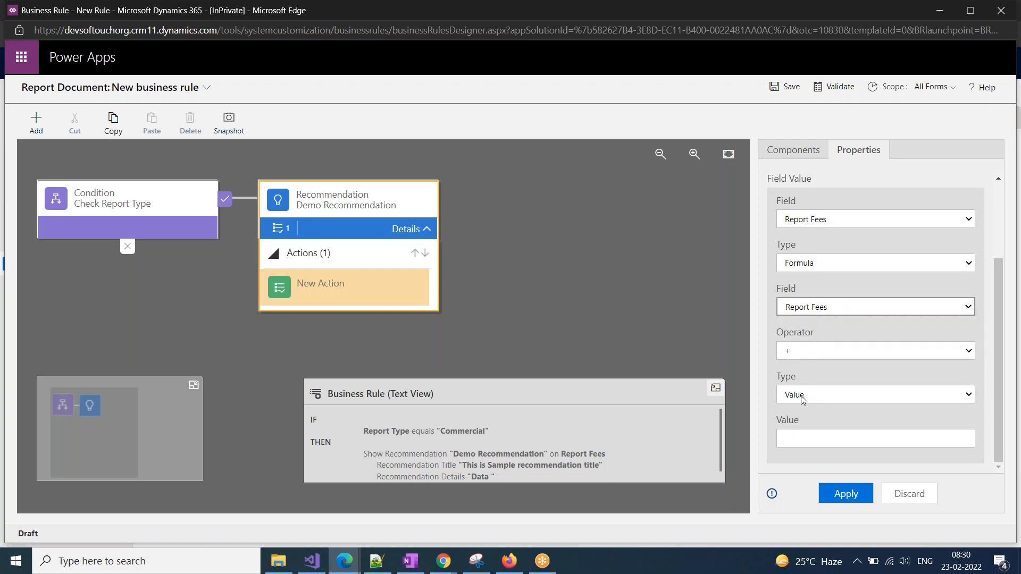
click(806, 396)
click(812, 412)
click(809, 442)
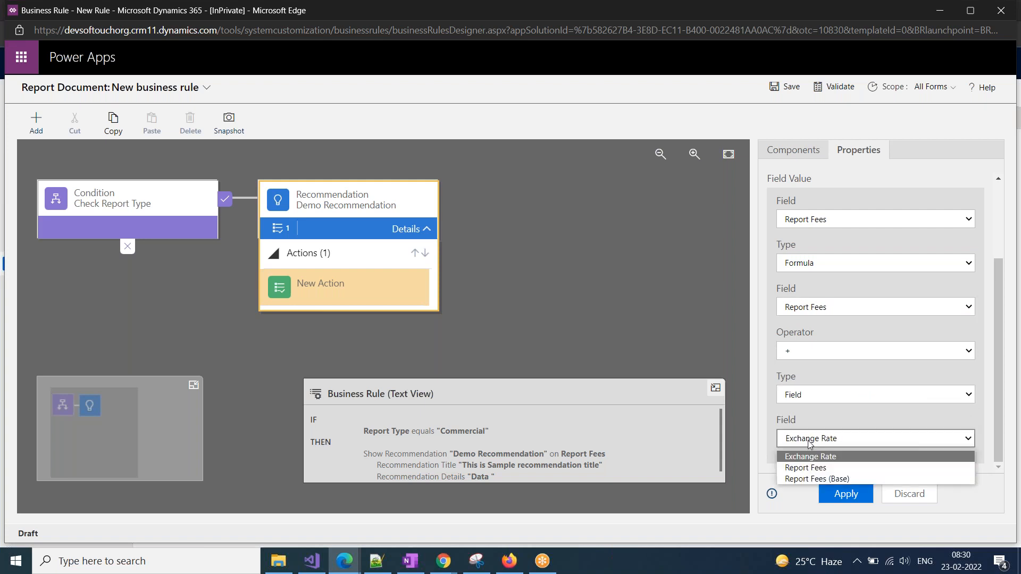
click(803, 467)
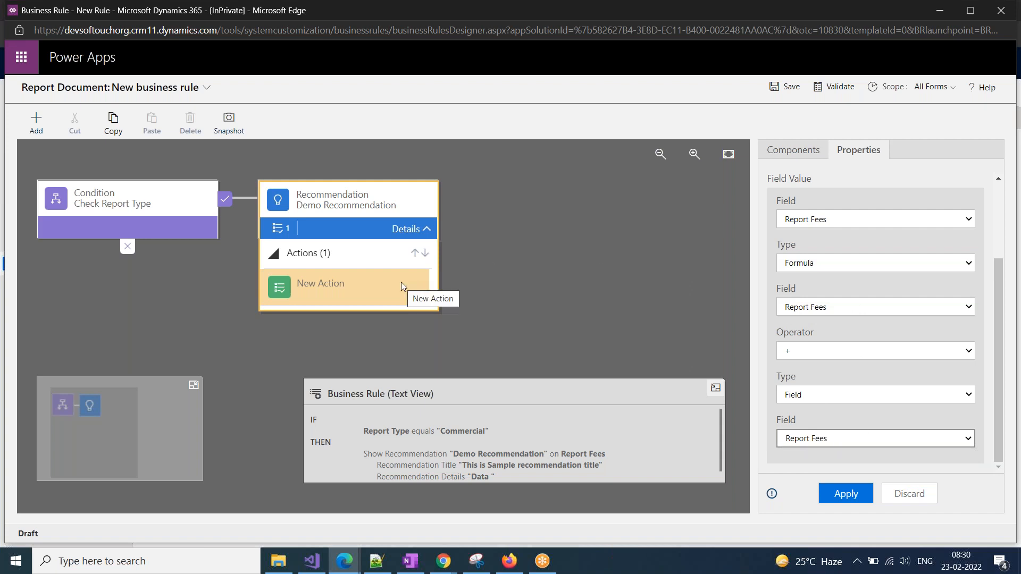
click(832, 312)
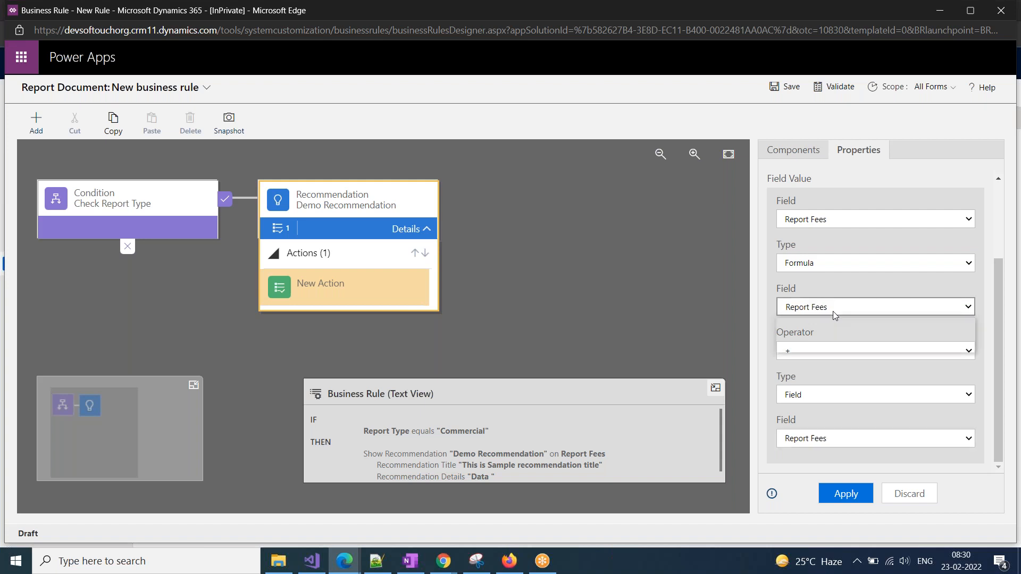
Set the action's type to Value, enter 200 as the Report Fees value, and apply the settings
click(832, 263)
click(802, 281)
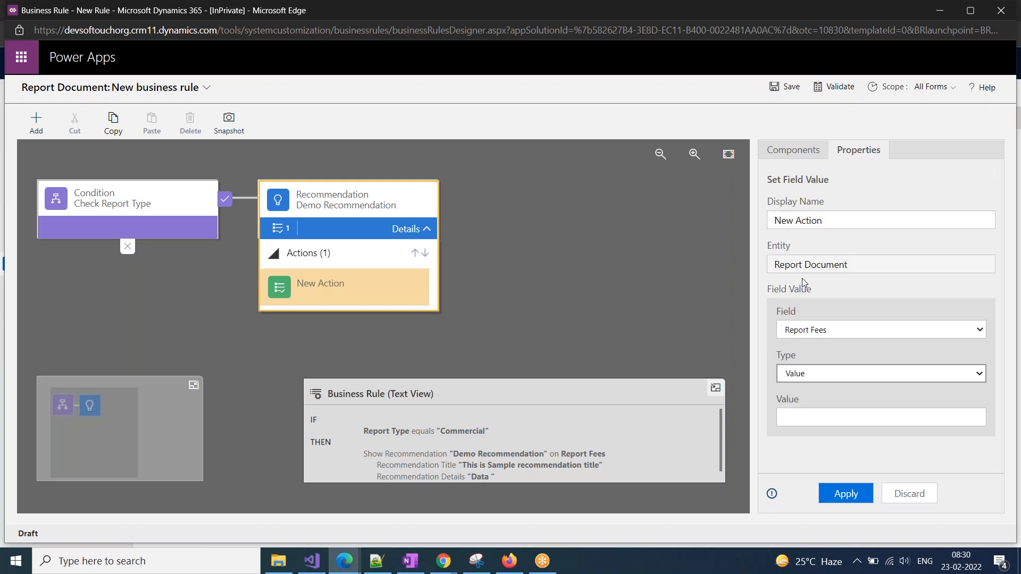
click(815, 417)
text(200)
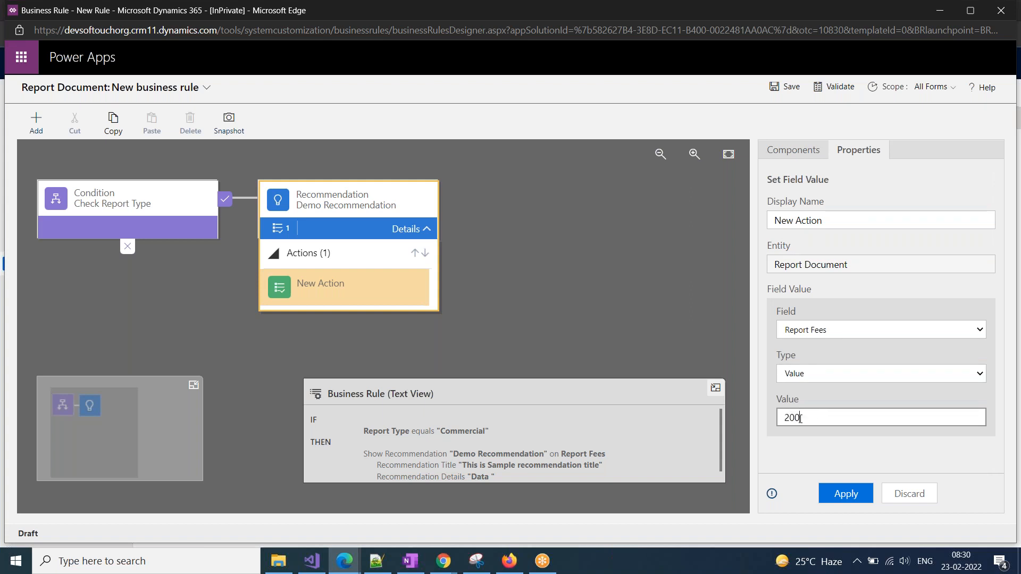
click(857, 498)
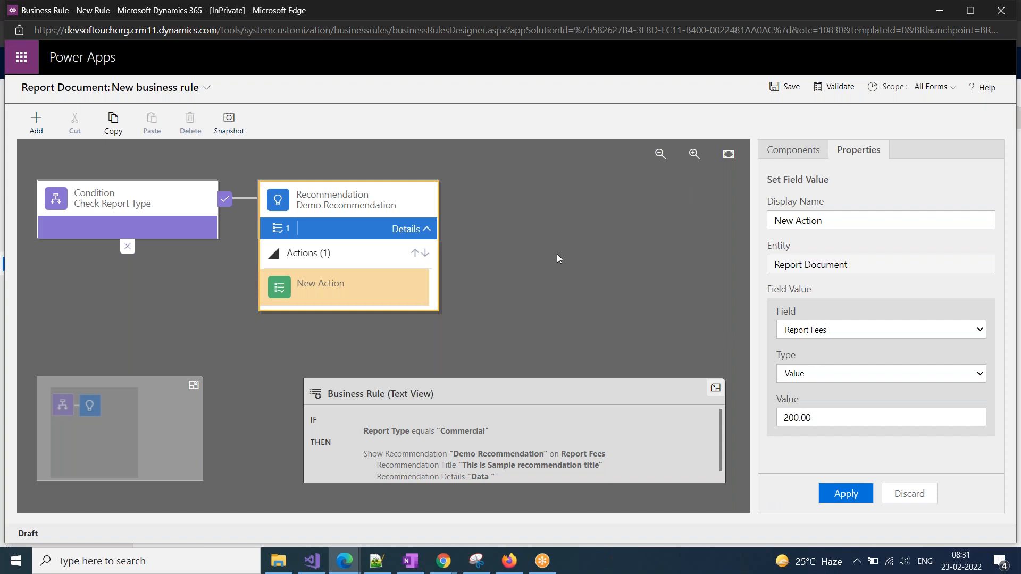
Replace Demo Recommendation's details text with "Report fees must be set minimum value 200" and apply the change
click(387, 256)
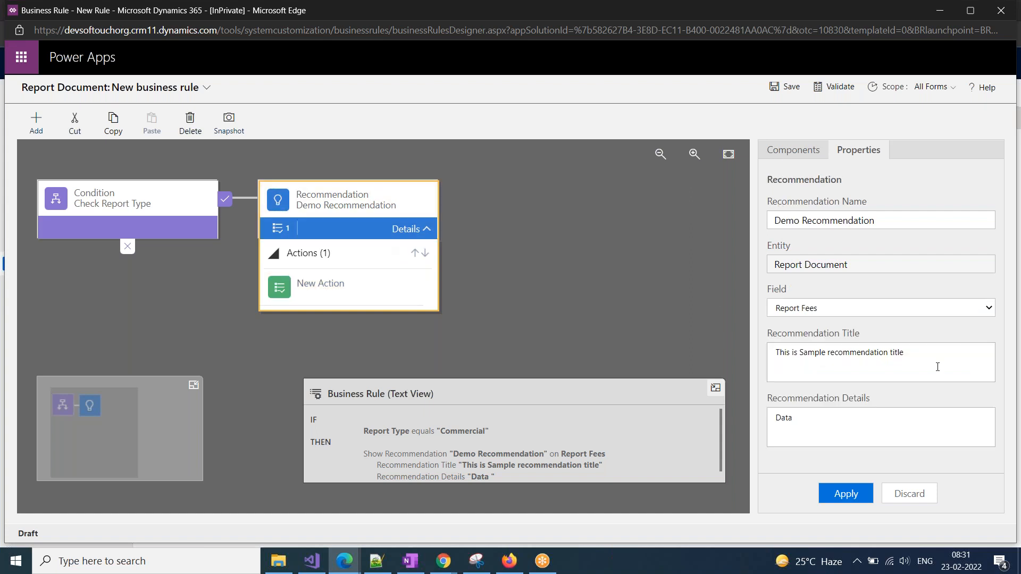
double_click(770, 421)
text(You)
key(BackSpace)
key(BackSpace)
key(BackSpace)
text(Report must be )
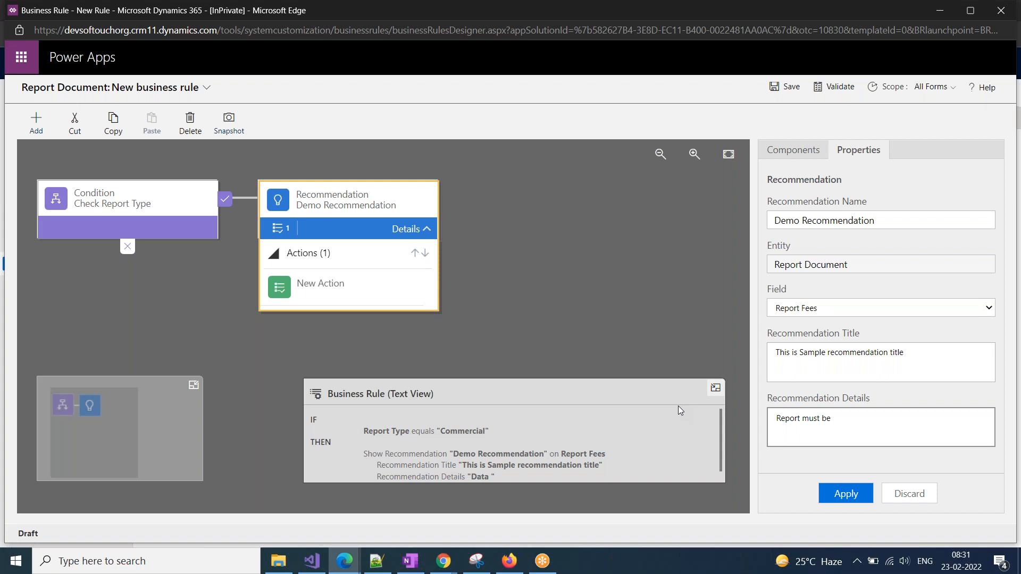
text(set minuimum value 200)
click(801, 419)
text(fees)
click(859, 494)
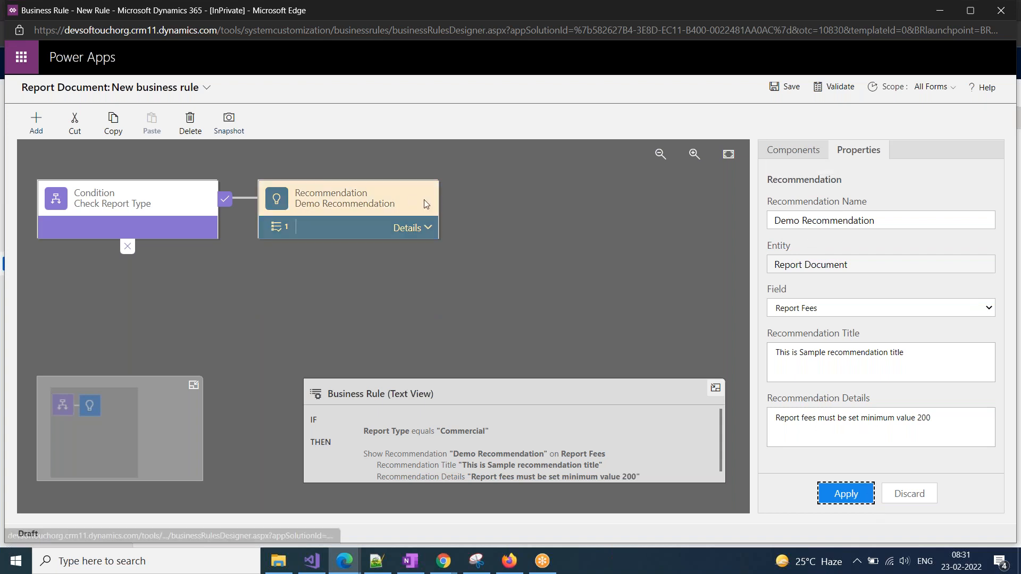
Review the field, type options and value of Demo Recommendation's Set Field Value action, and reapply its settings
click(418, 228)
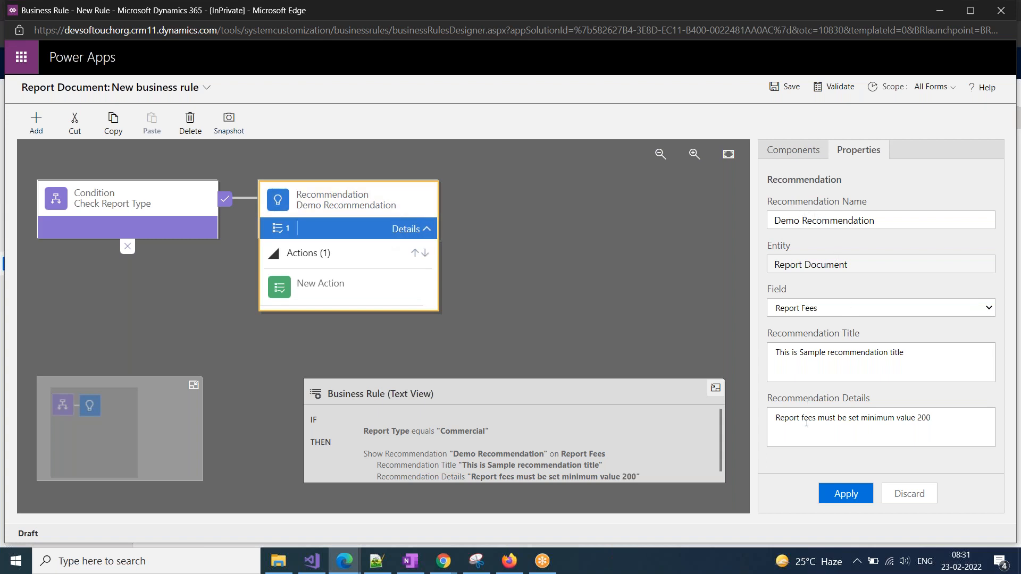
click(363, 291)
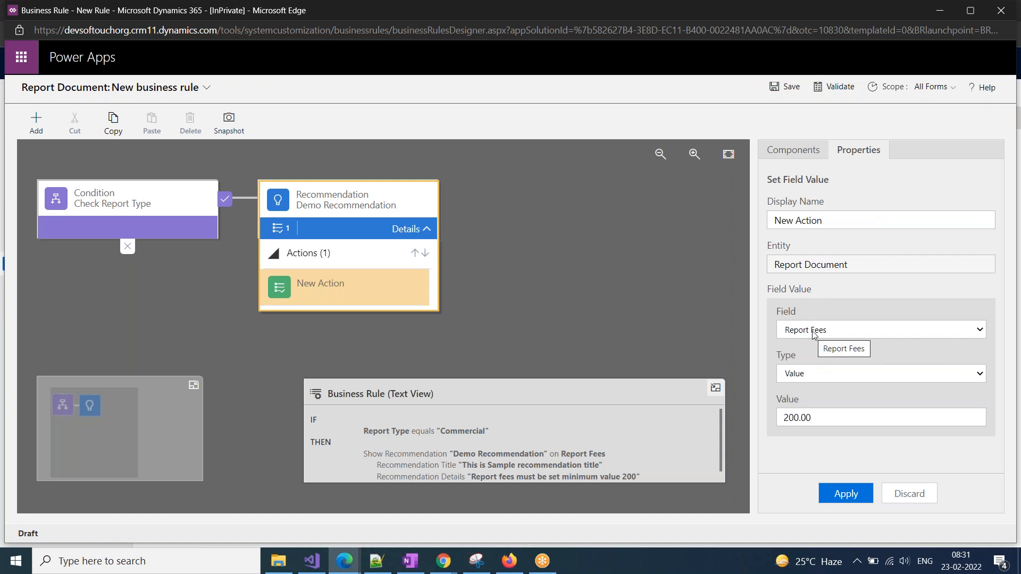
click(818, 379)
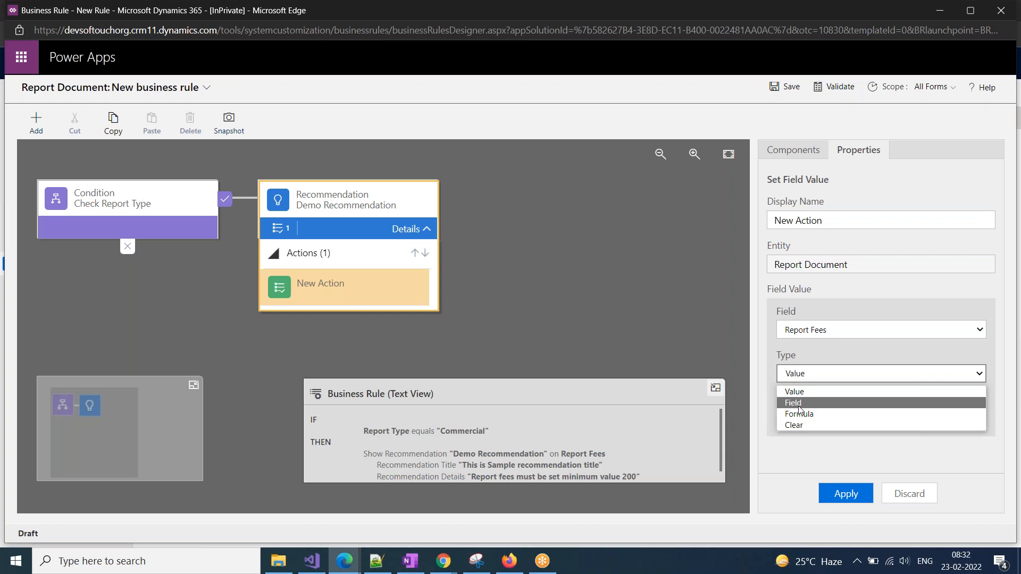
click(808, 375)
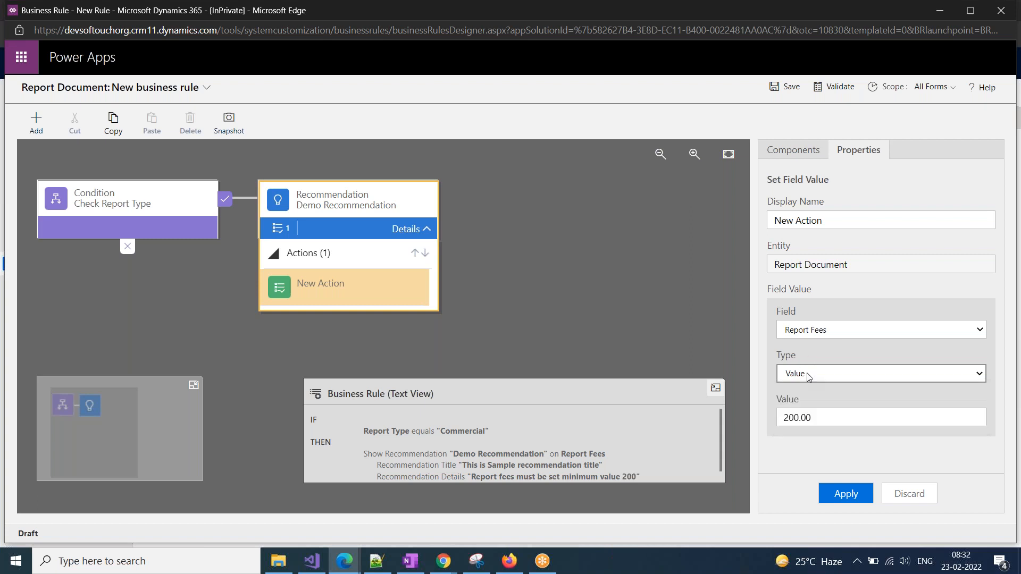
click(846, 495)
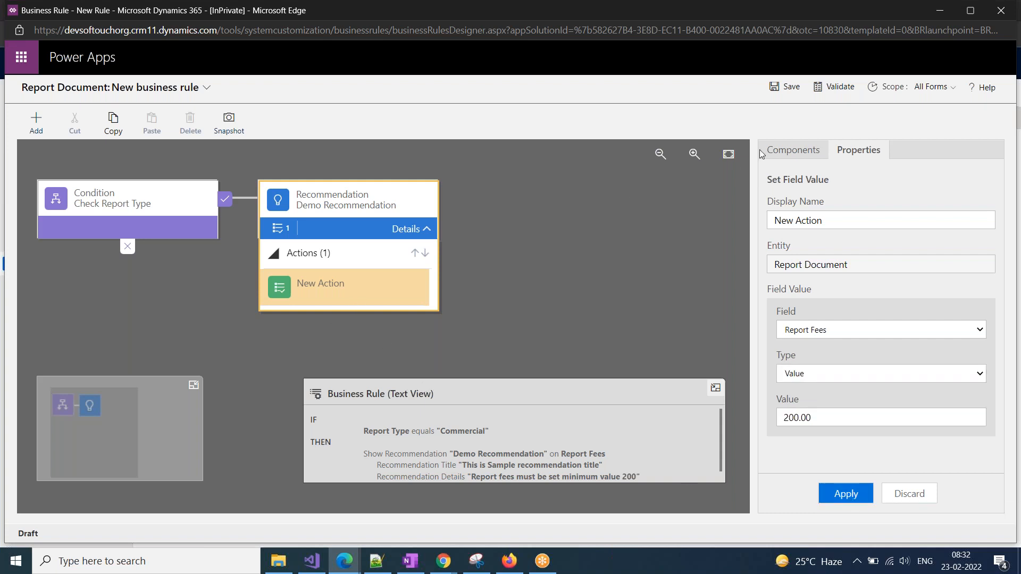
Add a Lock/Unlock action after Demo Recommendation and open its choice of fields
click(777, 153)
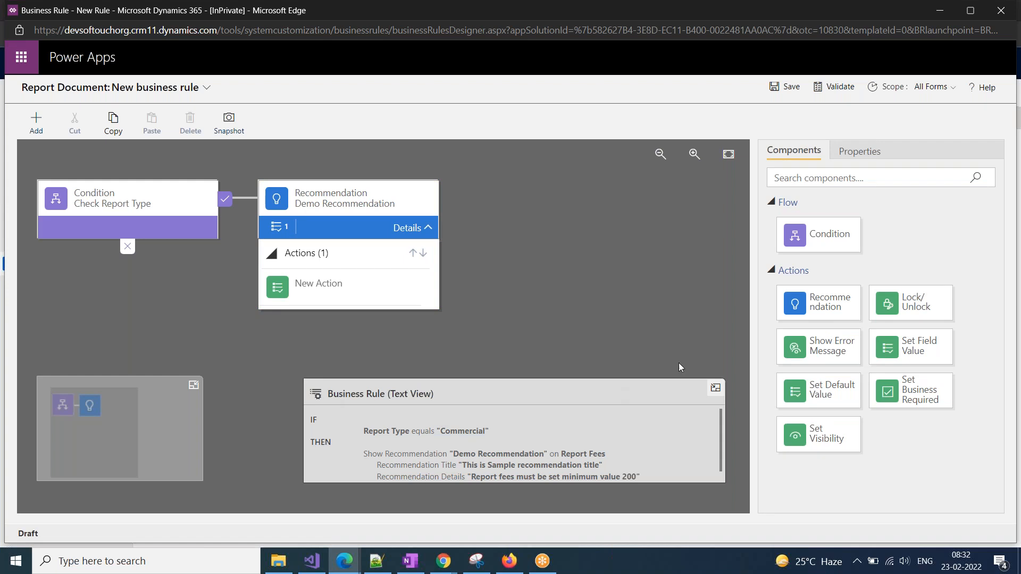
drag(918, 314, 457, 224)
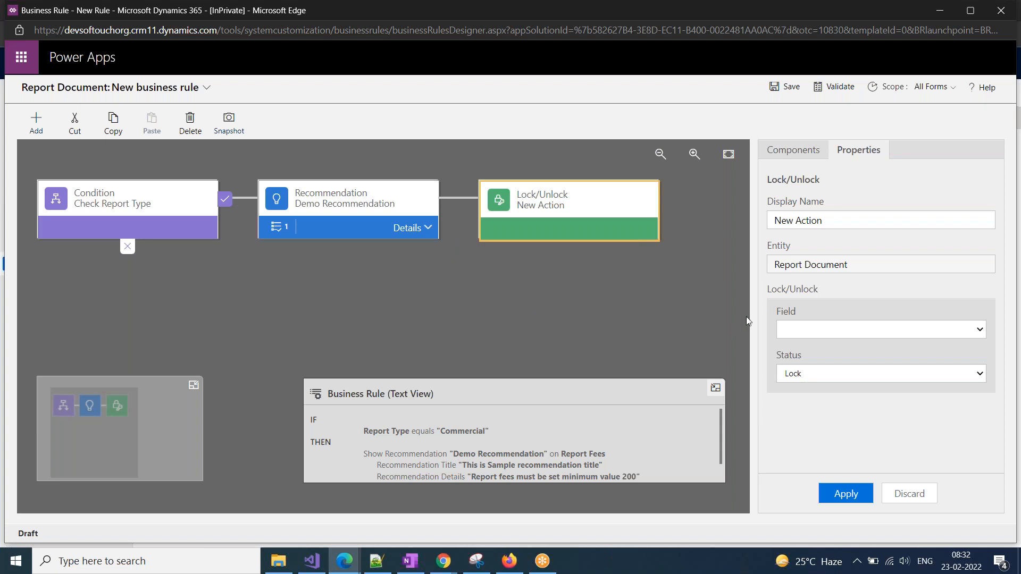
click(818, 334)
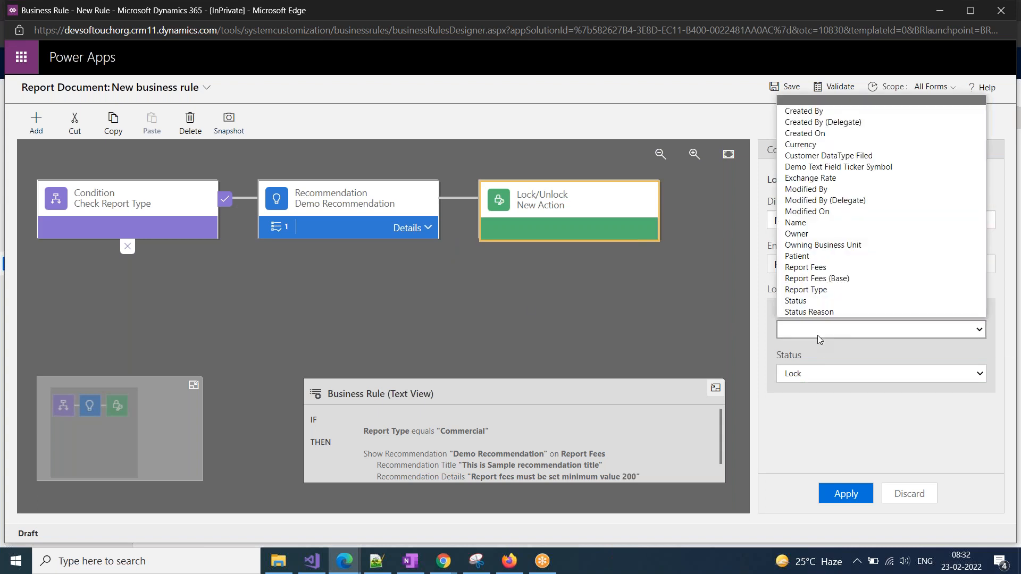
Check the ECG record's form fields, and set the rule's Lock/Unlock action to lock Demo Text Field Ticker Symbol
click(344, 561)
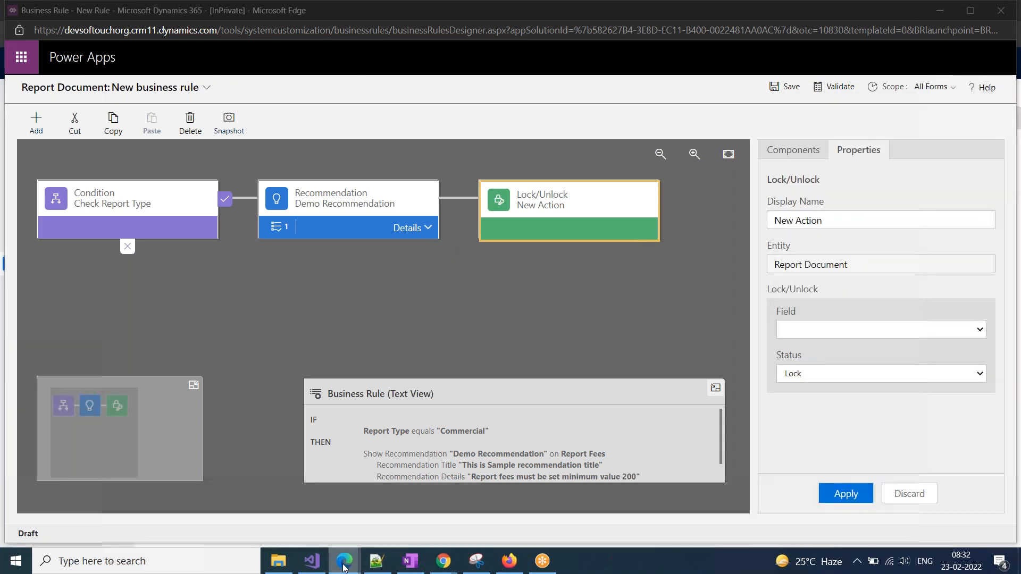
click(242, 524)
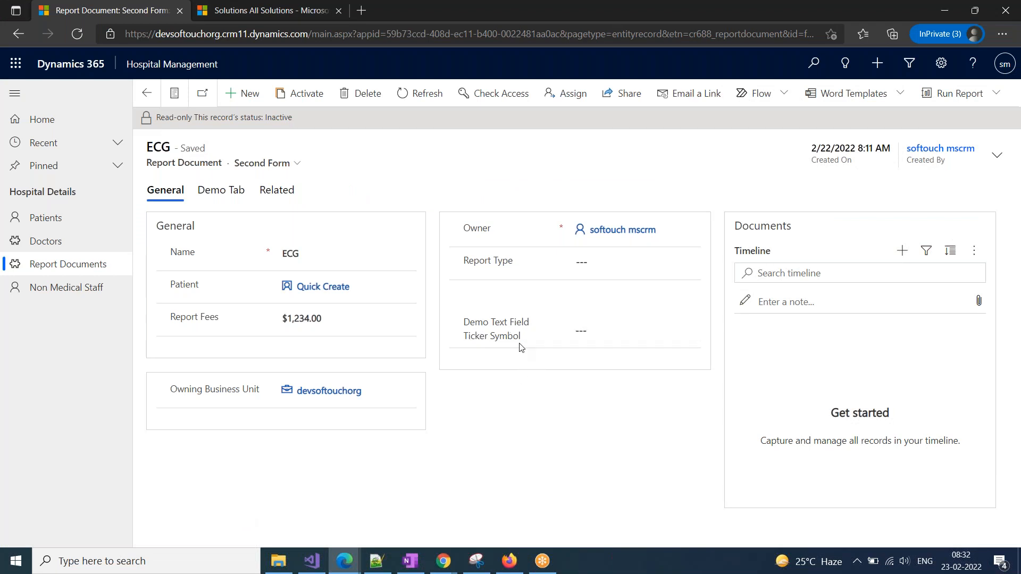
click(344, 560)
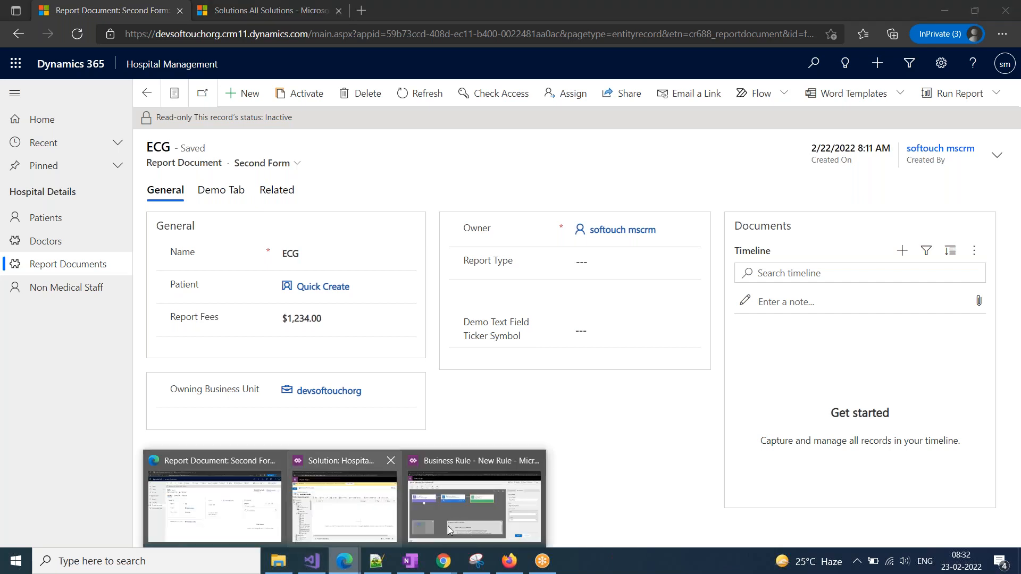
click(467, 522)
click(817, 330)
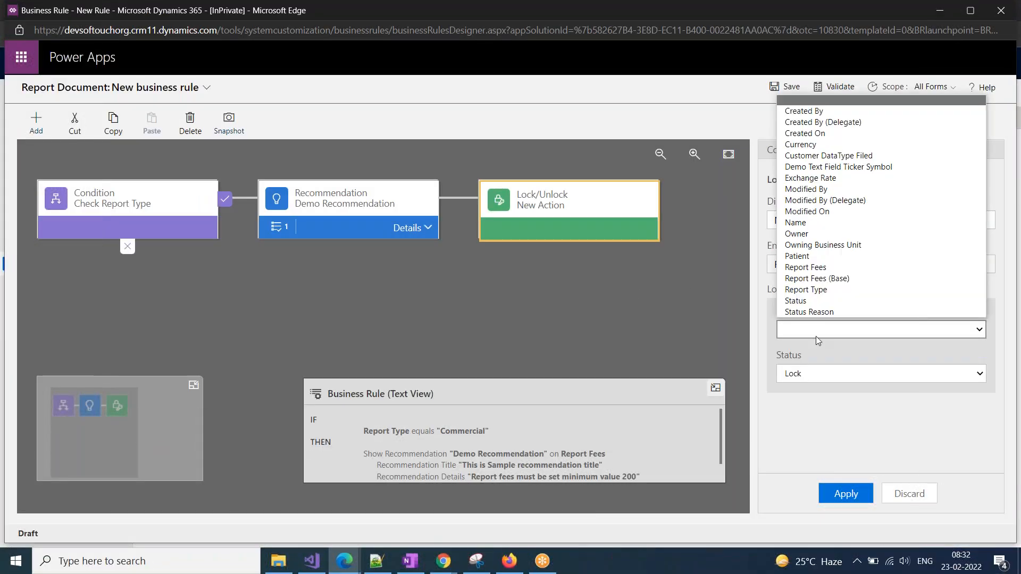
key(d)
click(821, 169)
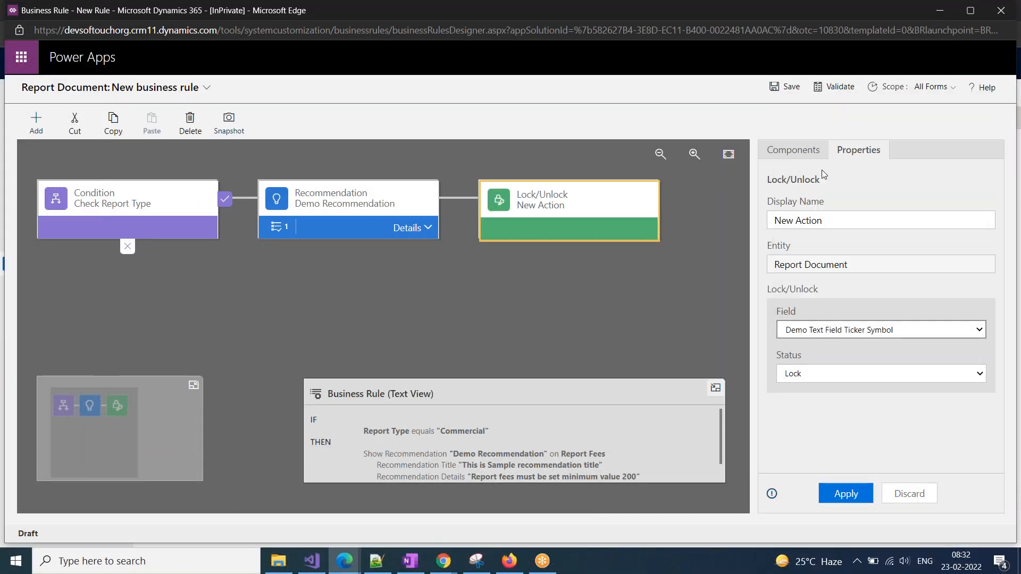
click(803, 376)
click(804, 376)
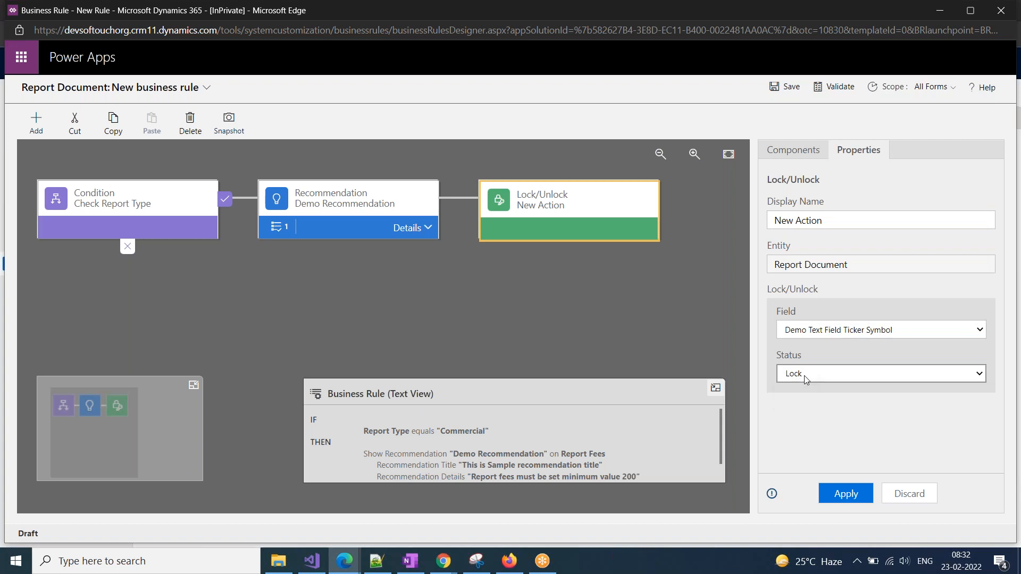
click(852, 496)
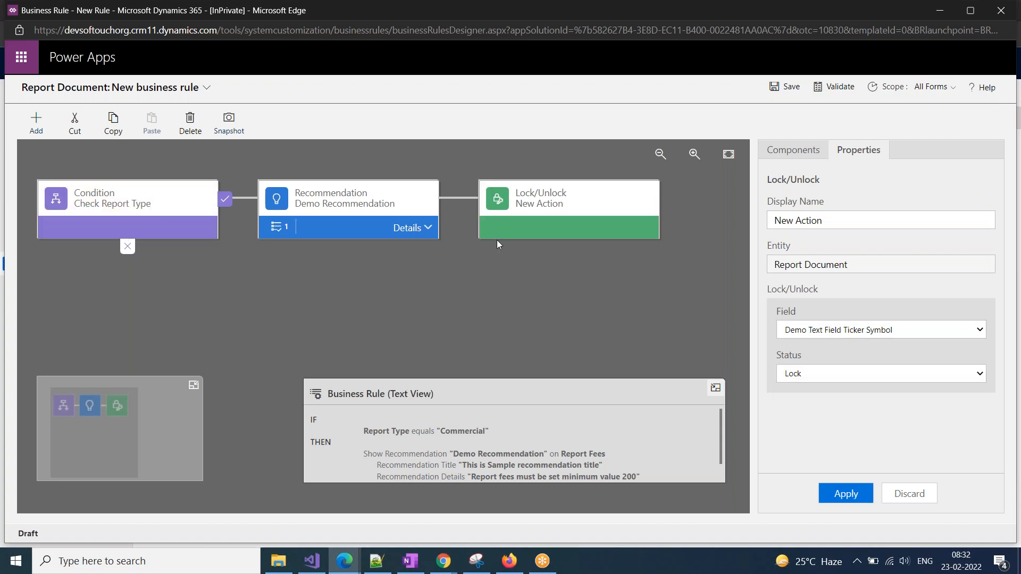
Copy the Lock/Unlock action into the condition's false branch and set the copy's status to Unlock
click(539, 208)
click(113, 131)
click(158, 131)
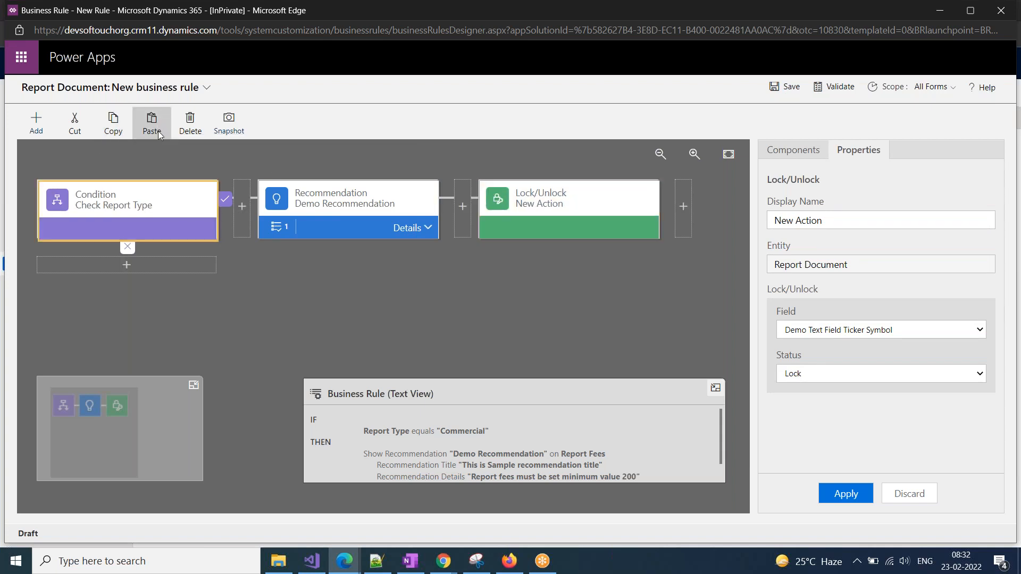
click(138, 266)
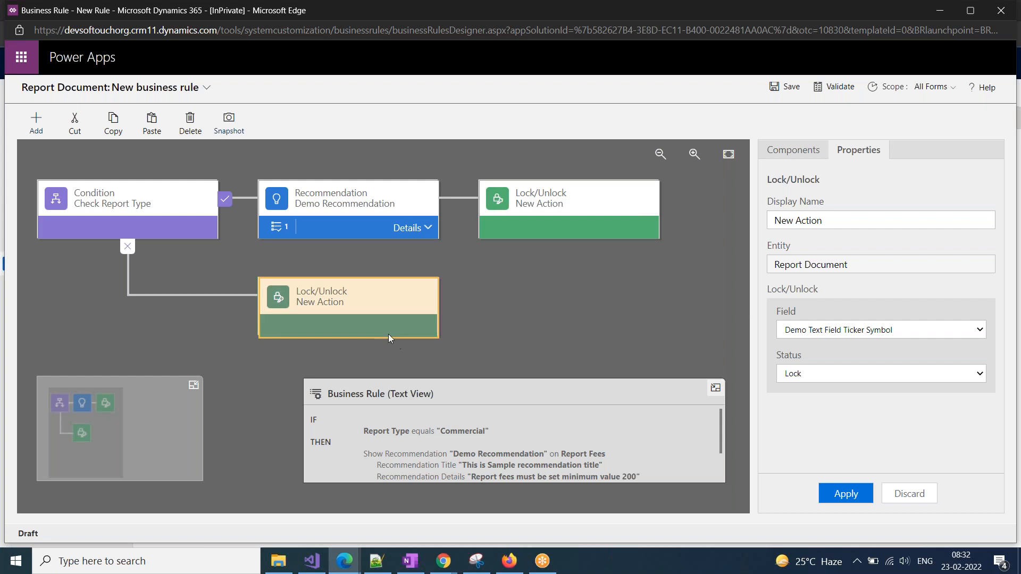
click(802, 378)
click(798, 403)
click(841, 494)
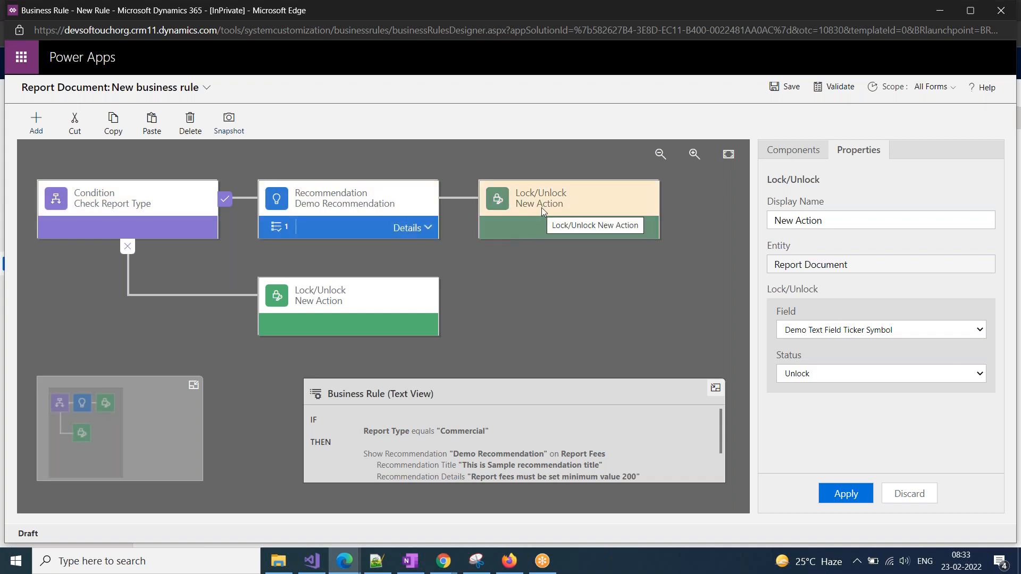
Add a Set Visibility action at the end of the true branch that shows the Customer DataType Filed field
click(777, 157)
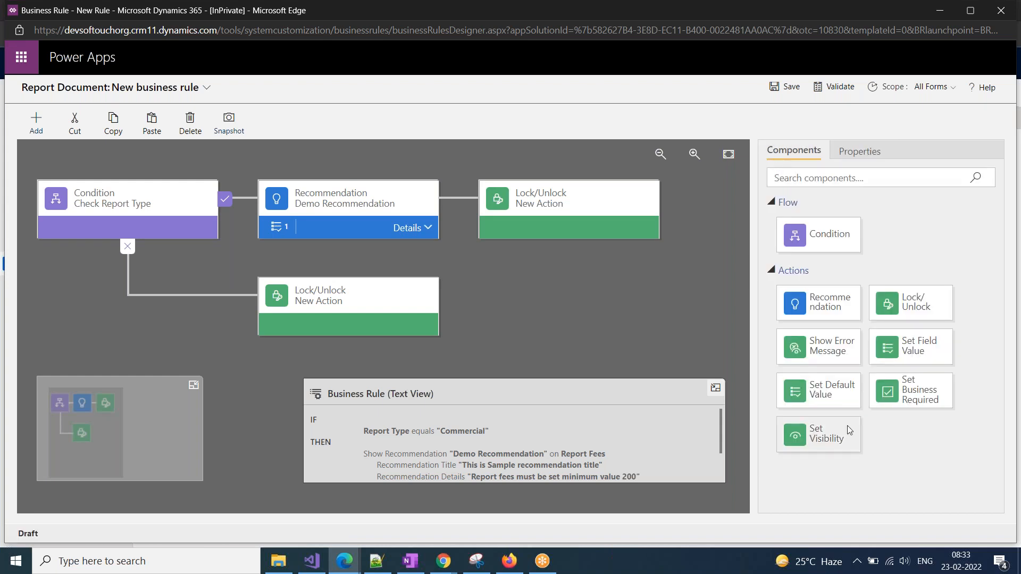
drag(830, 445, 679, 221)
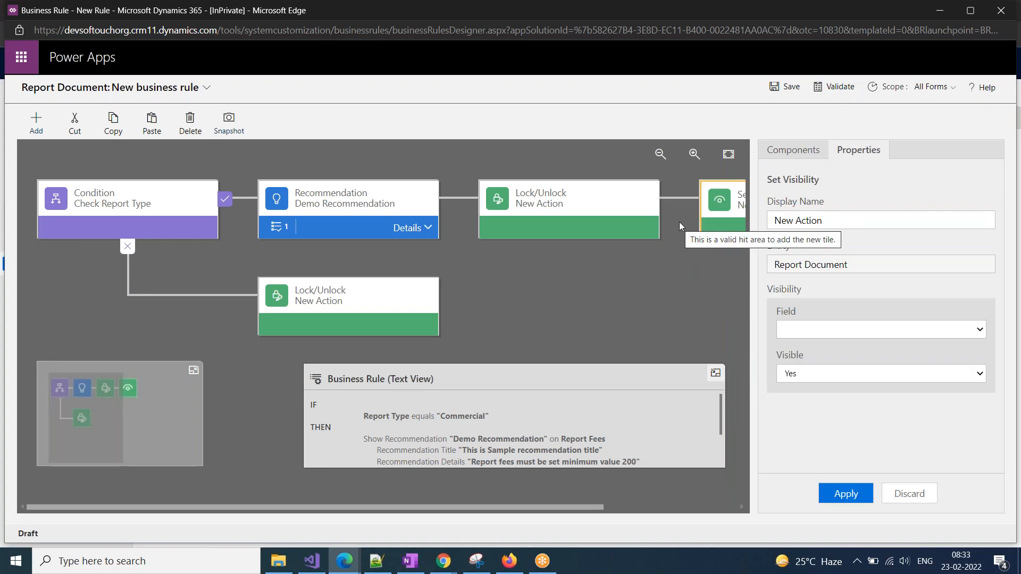
click(822, 332)
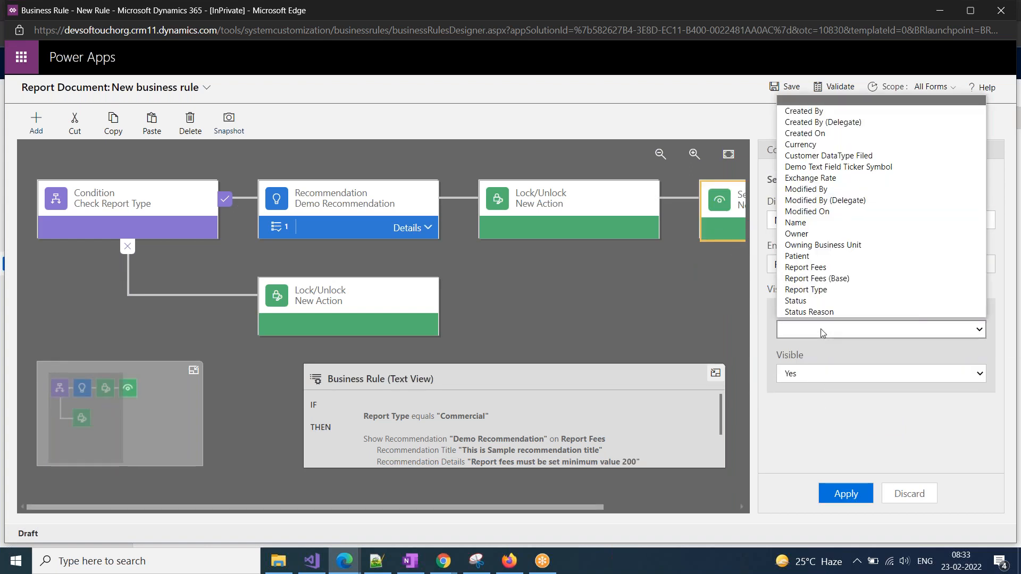
click(832, 156)
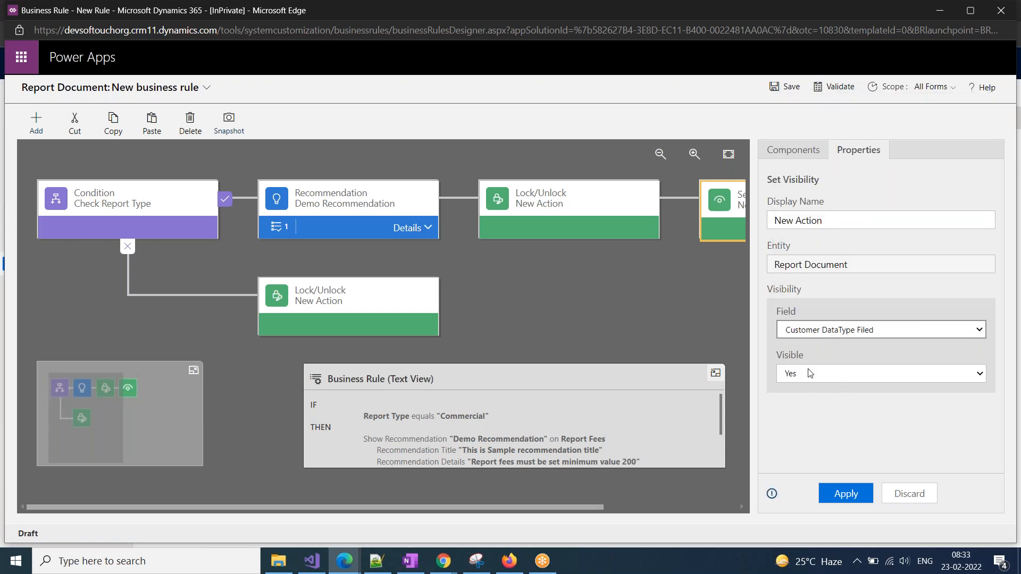
click(846, 494)
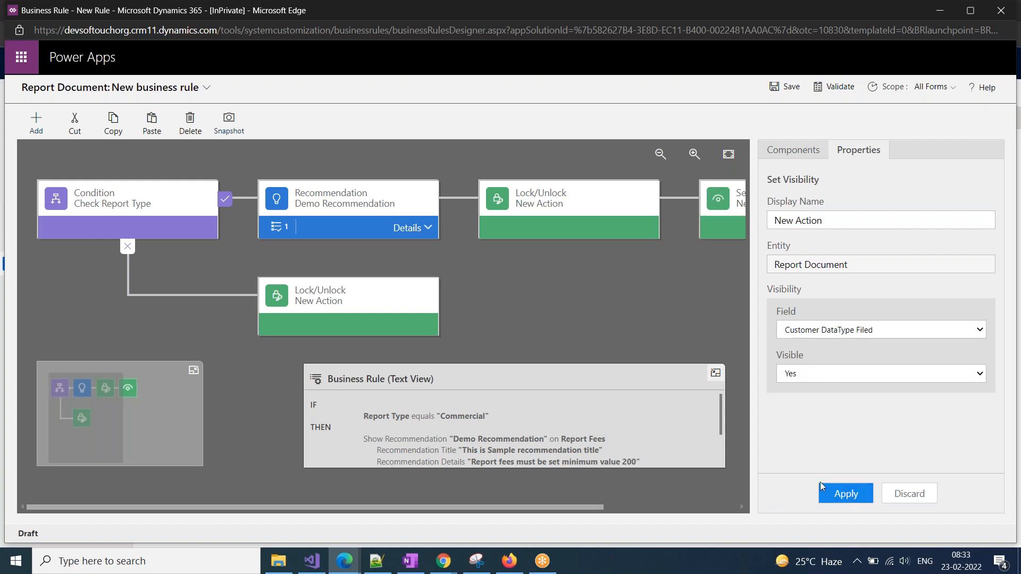
Copy the Set Visibility action to the end of the false branch and set the copy's Visible option to No
click(715, 218)
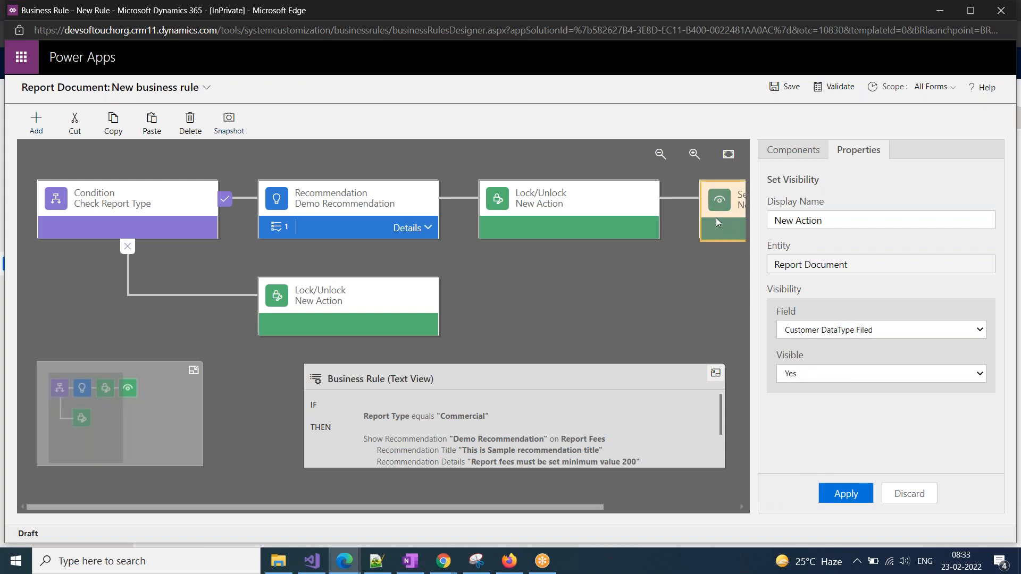
click(112, 133)
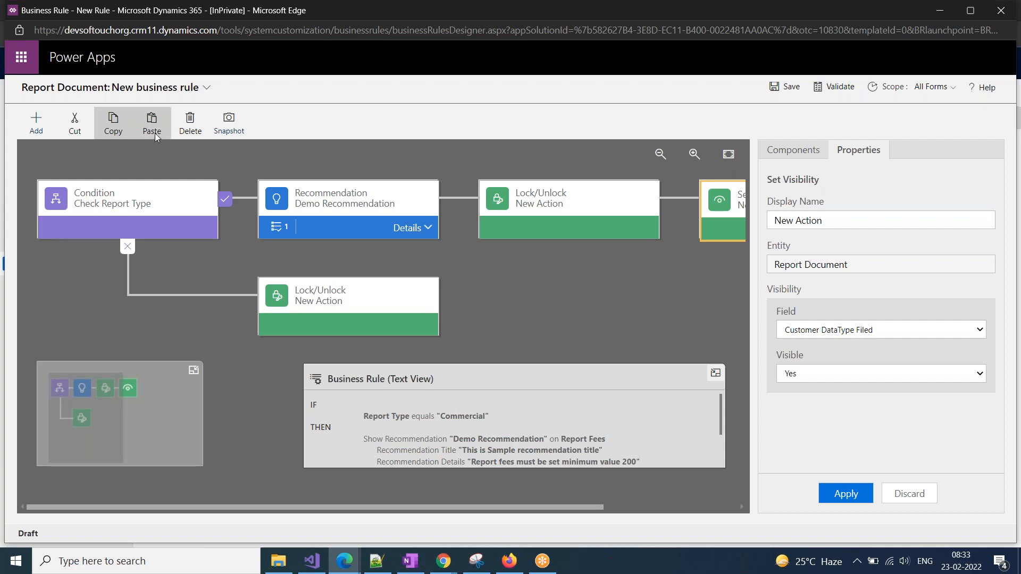
click(154, 133)
click(463, 304)
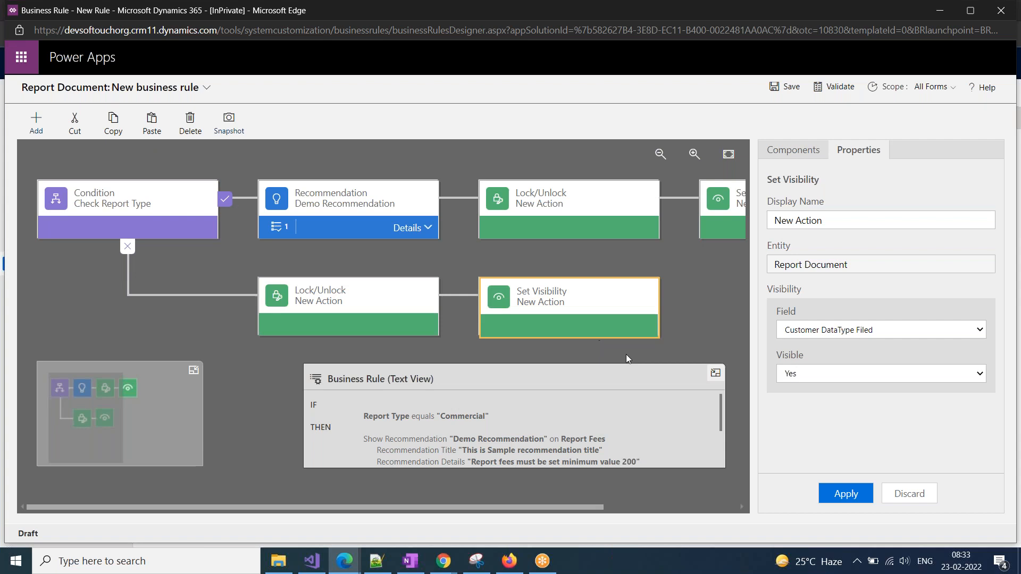
click(831, 376)
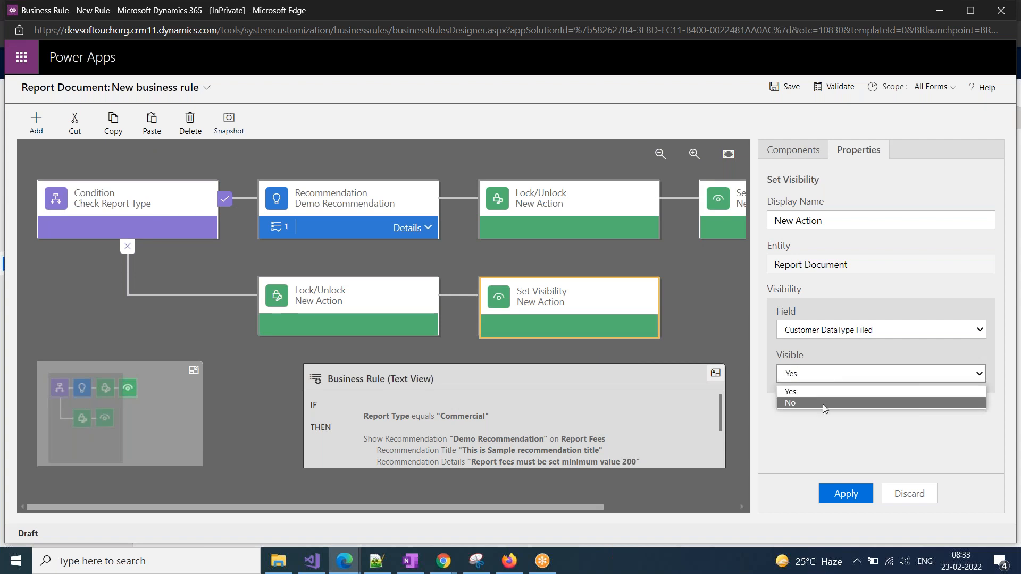
click(821, 404)
click(850, 492)
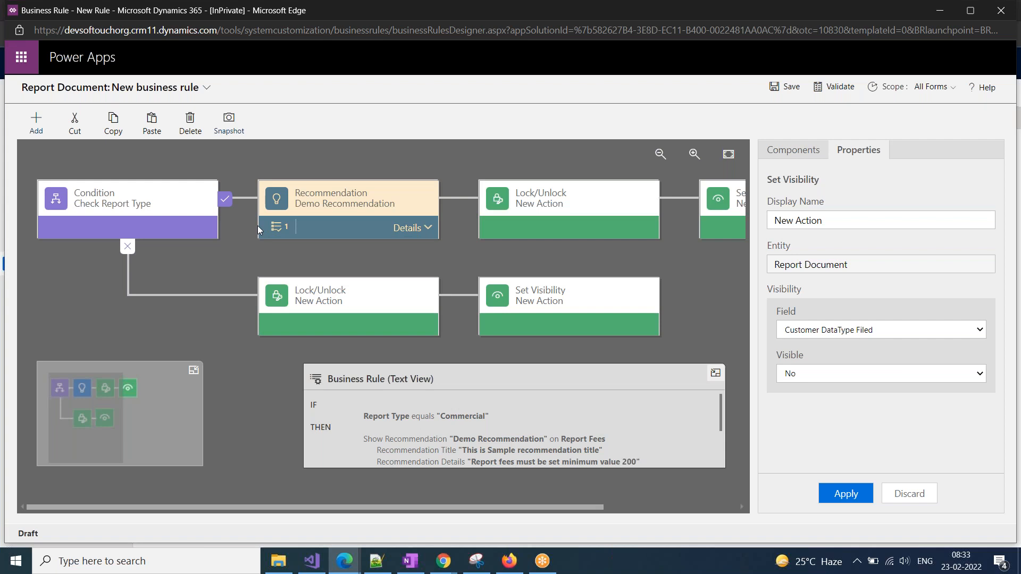
Save the Report Document business rule and activate it
click(791, 88)
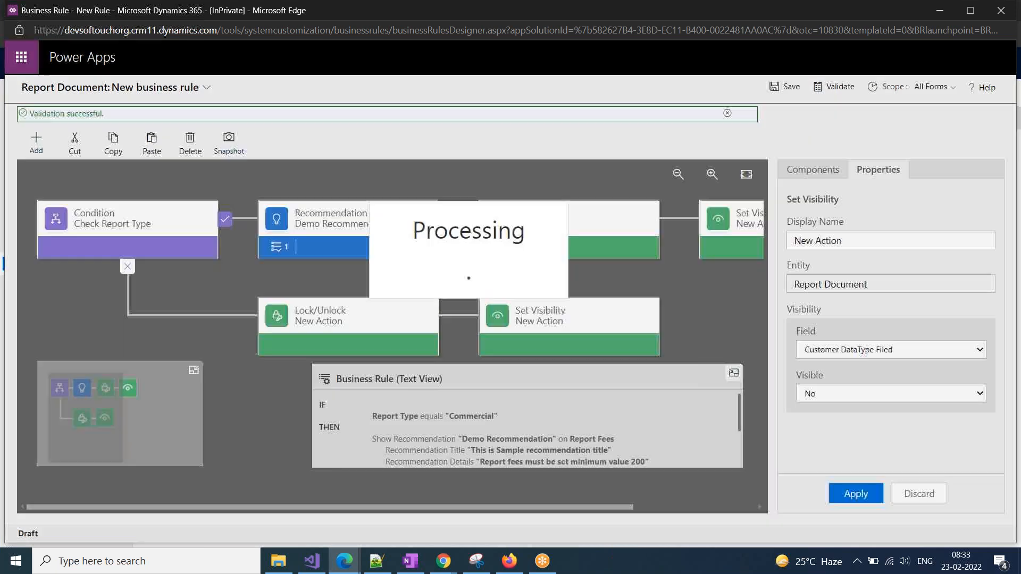
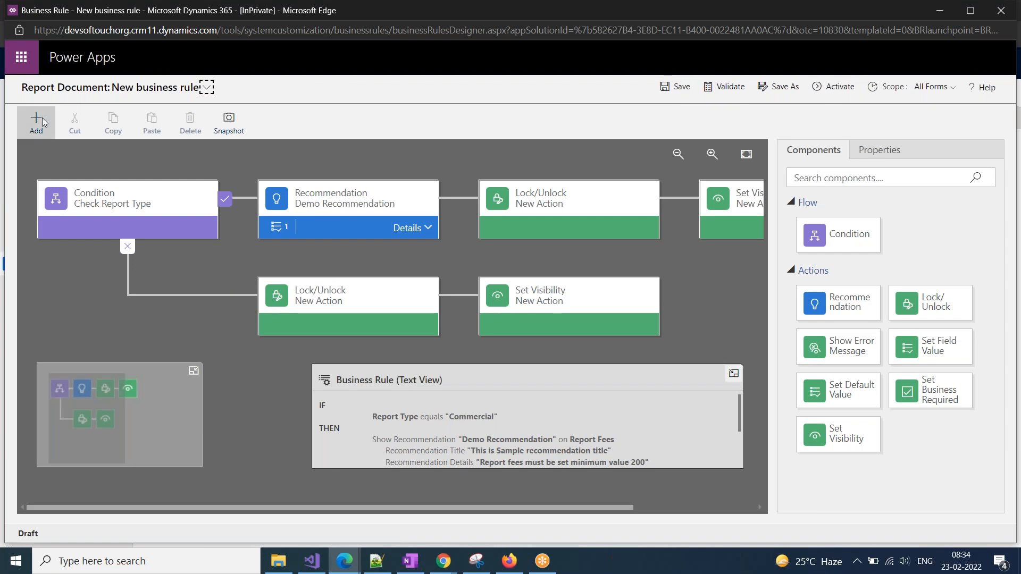
click(677, 92)
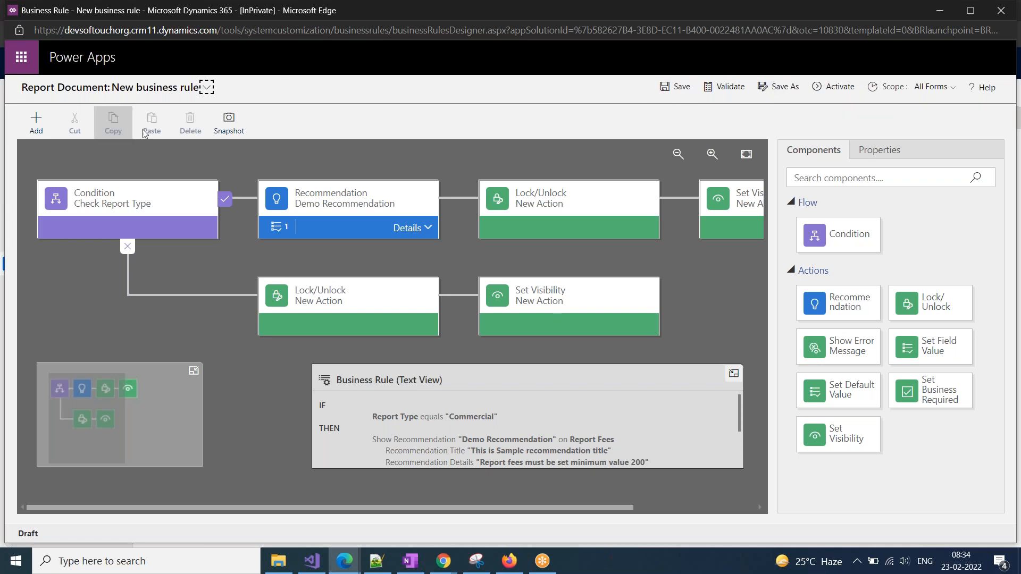
click(206, 88)
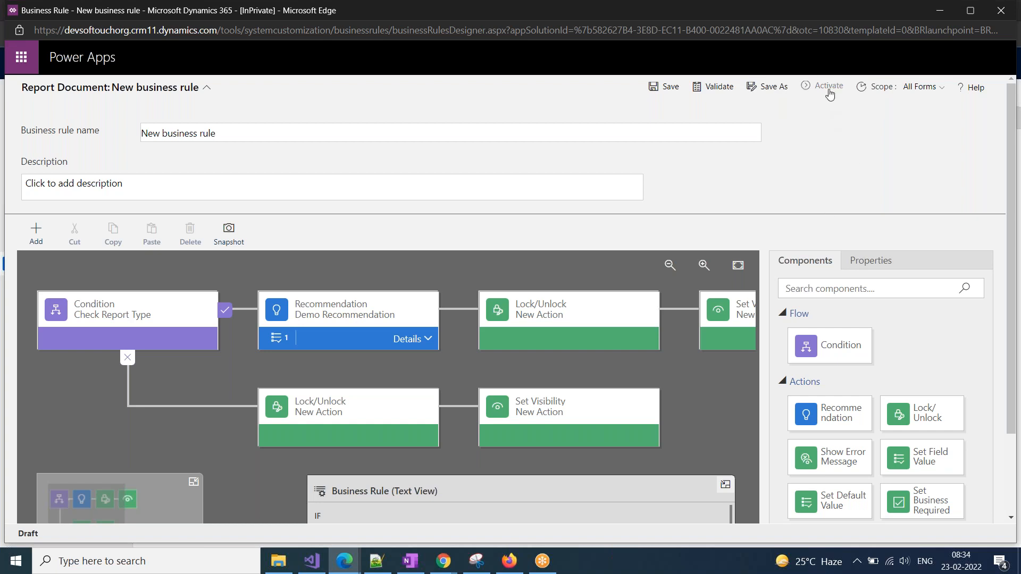
click(828, 88)
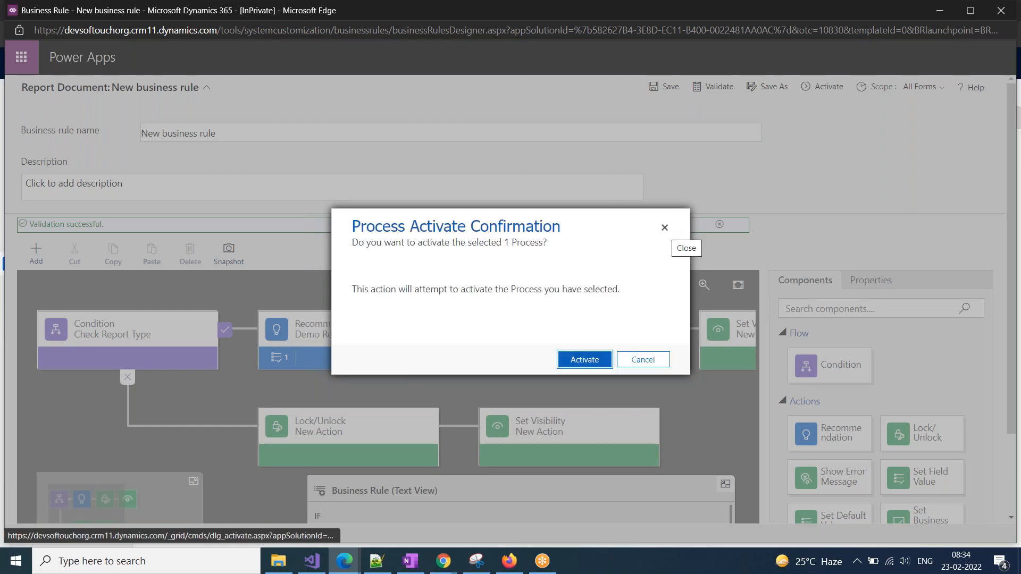
click(586, 360)
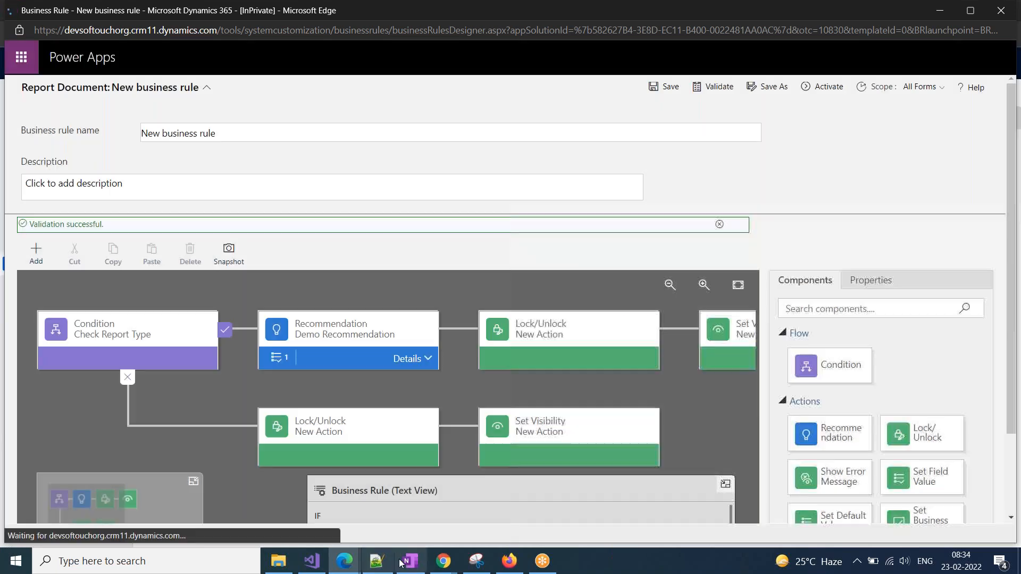
Switch to OneNote and add the heading "Triggers of Business Rule:" below the value assignment notes
click(414, 570)
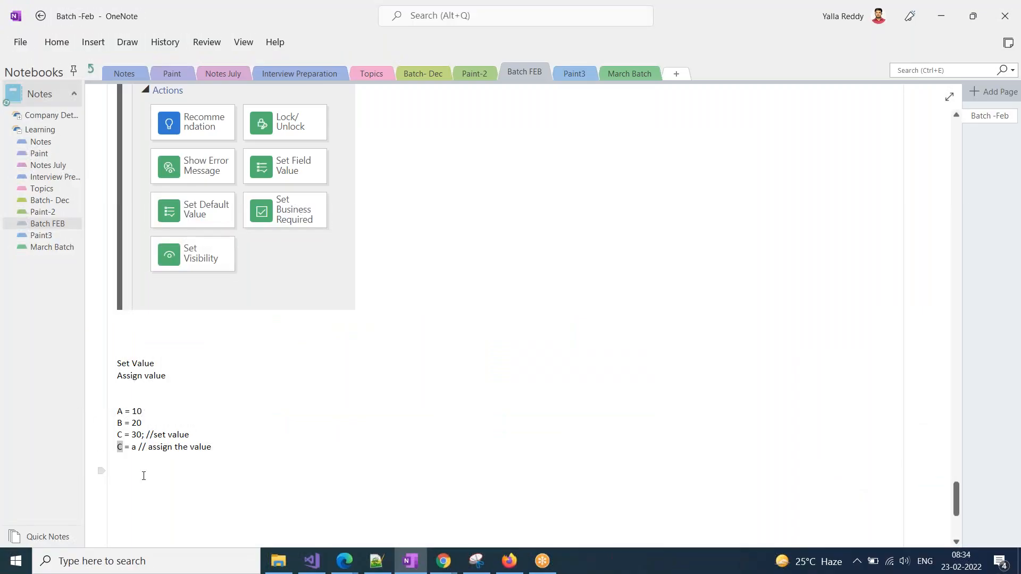
text(T iggers OF)
key(BackSpace)
key(BackSpace)
text(of Business Rule:)
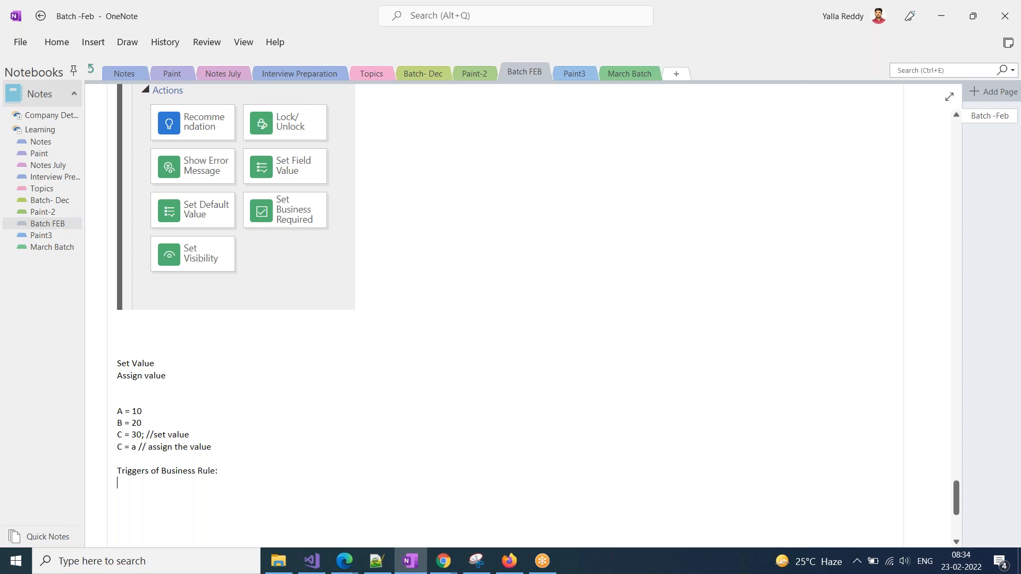
Switch from OneNote to the inactive ECG record in Hospital Management, activate it and reload its page
key(alt+Tab)
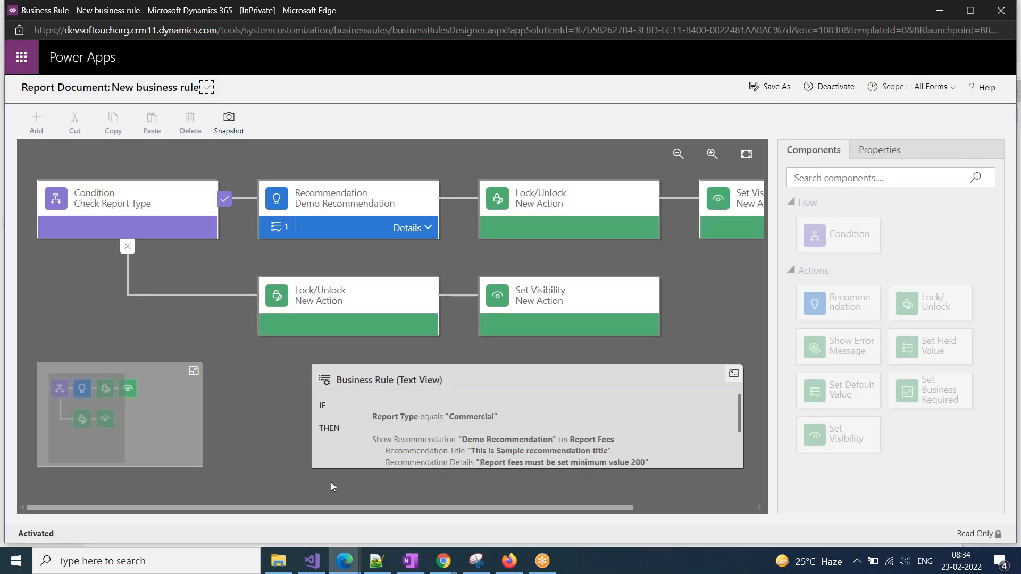
scroll(396, 438, down, 5)
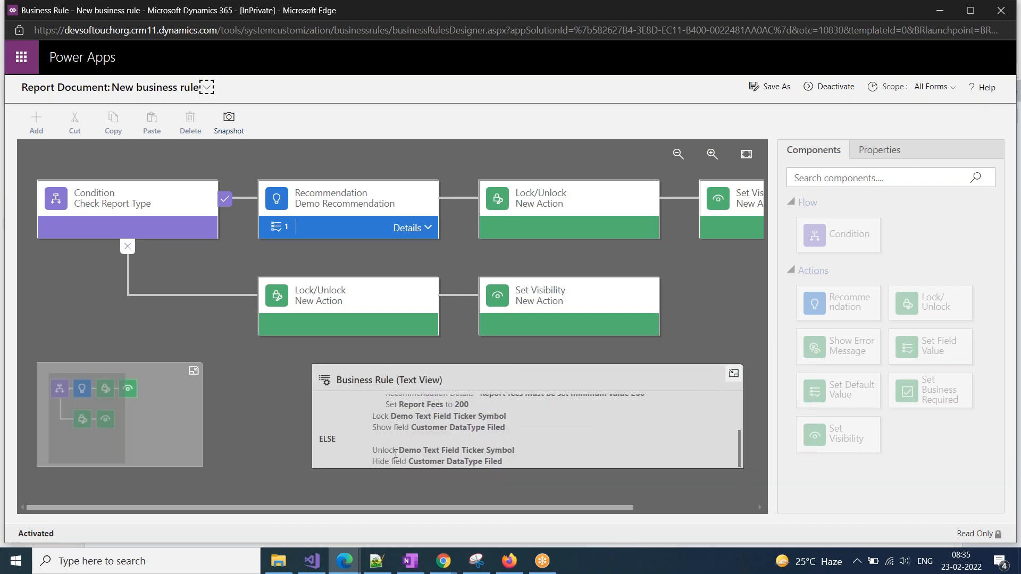
click(345, 561)
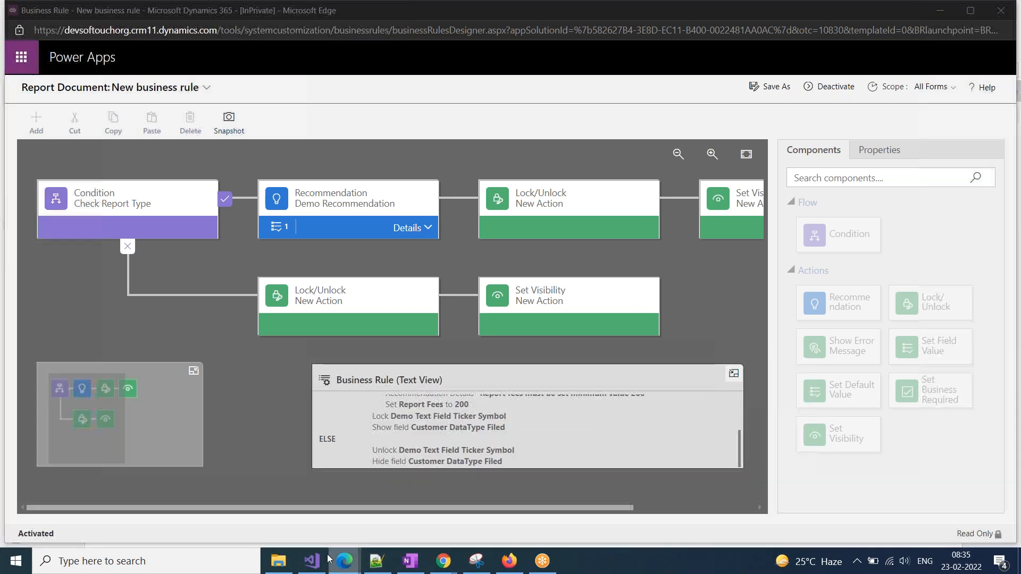
click(225, 510)
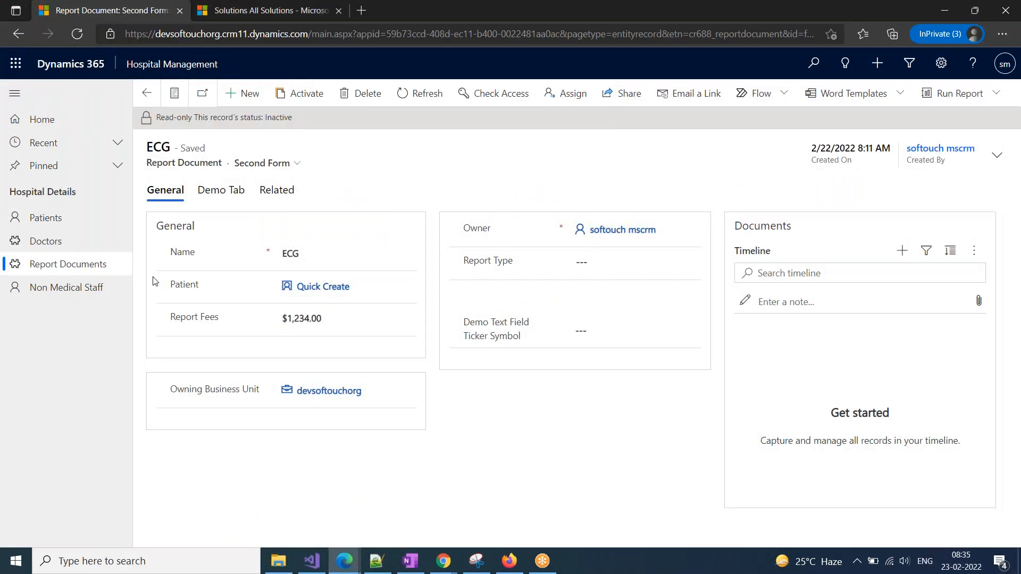
click(282, 96)
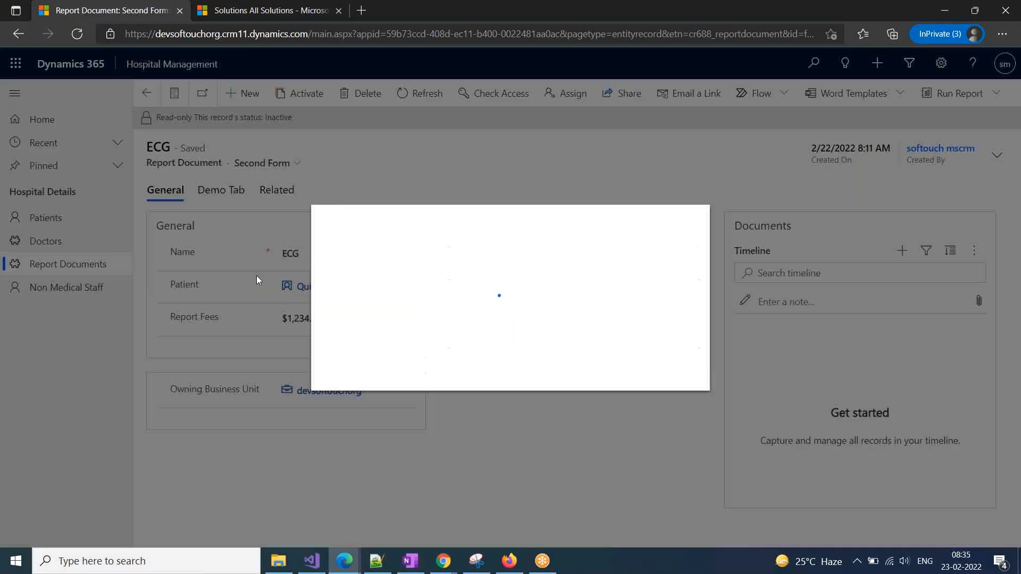
click(610, 355)
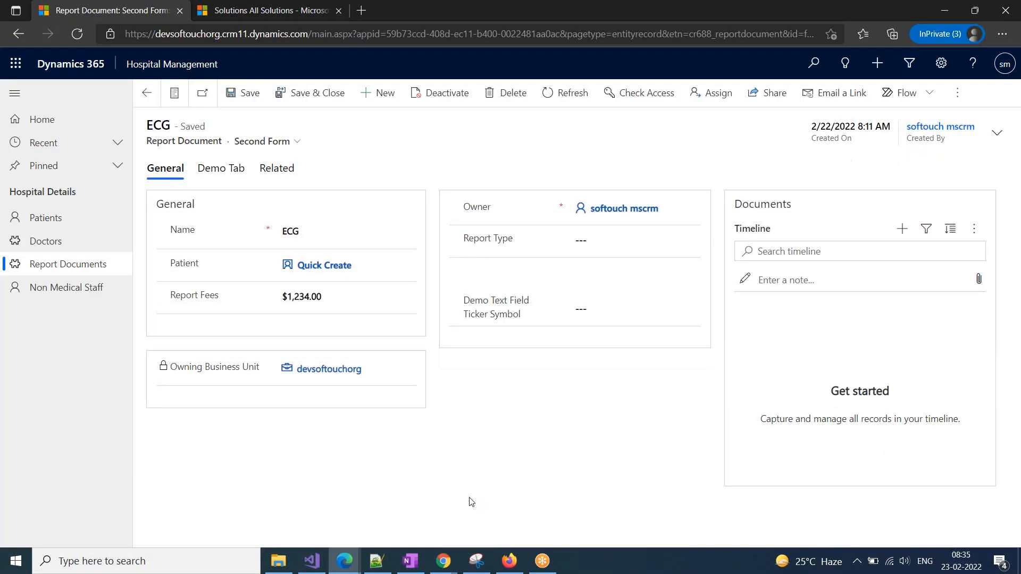
click(169, 33)
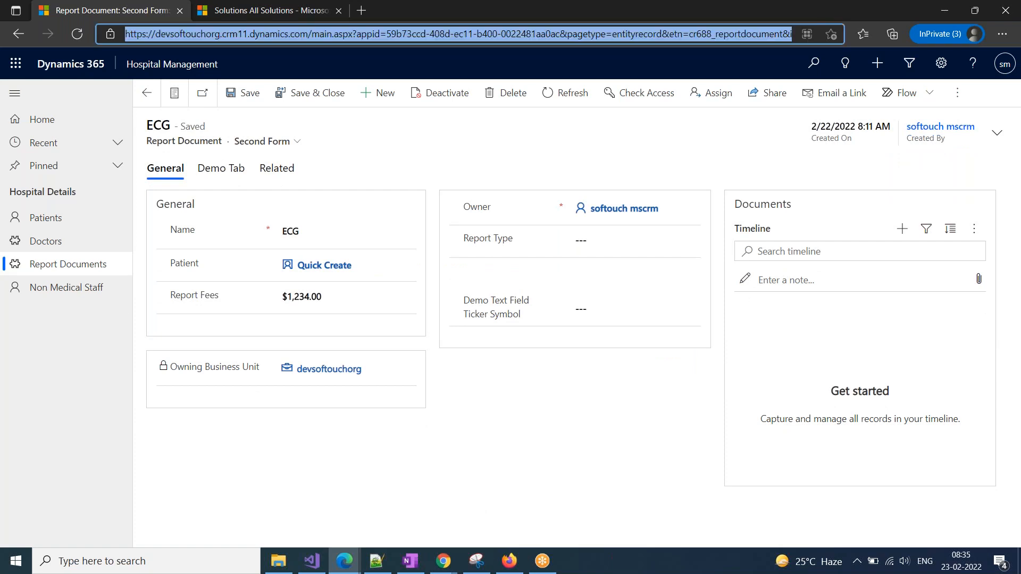
key(Return)
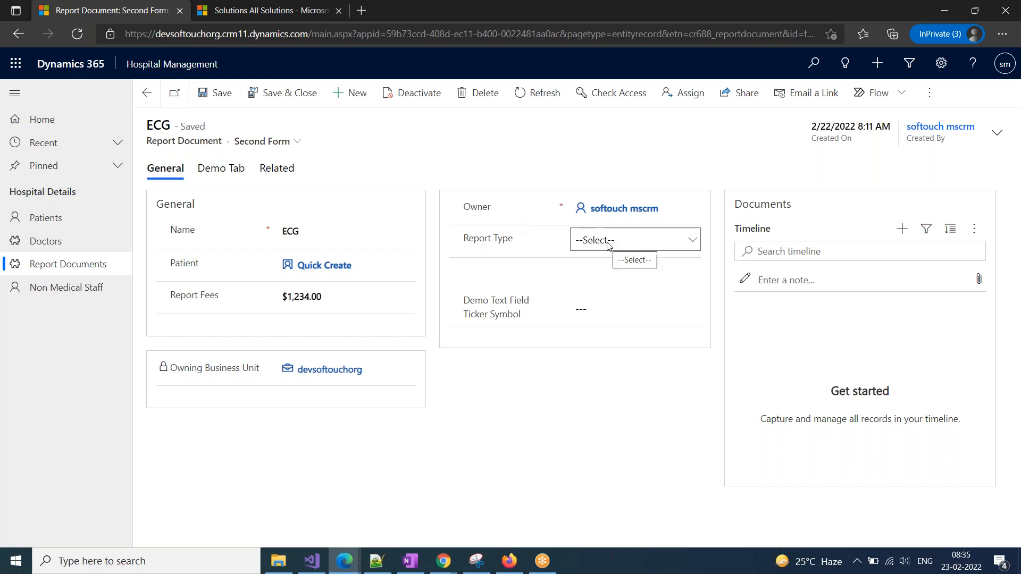
Test the rule by setting the ECG record's Report Type to Commercial, and reset Report Type to --Select--
click(608, 245)
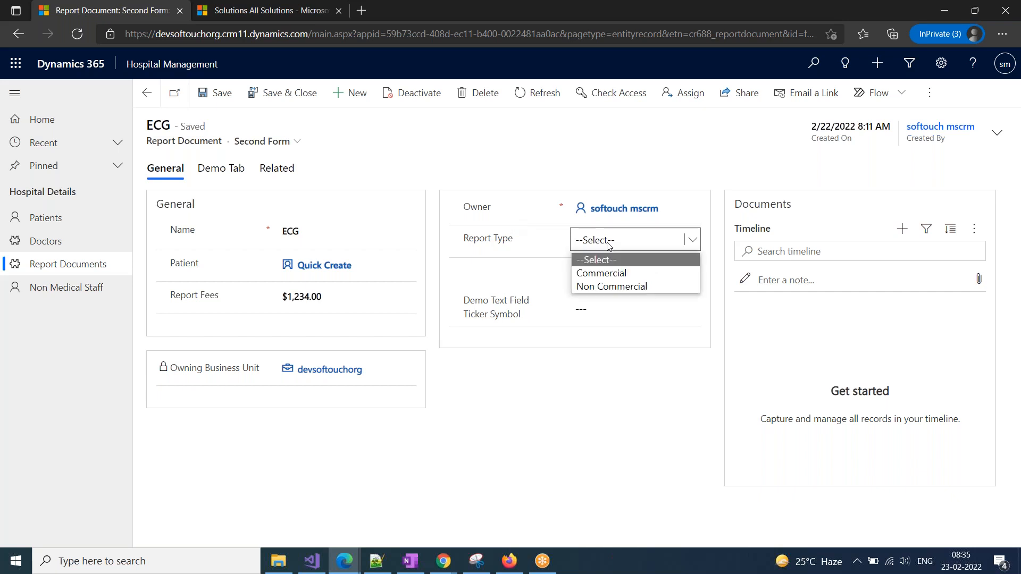
click(629, 274)
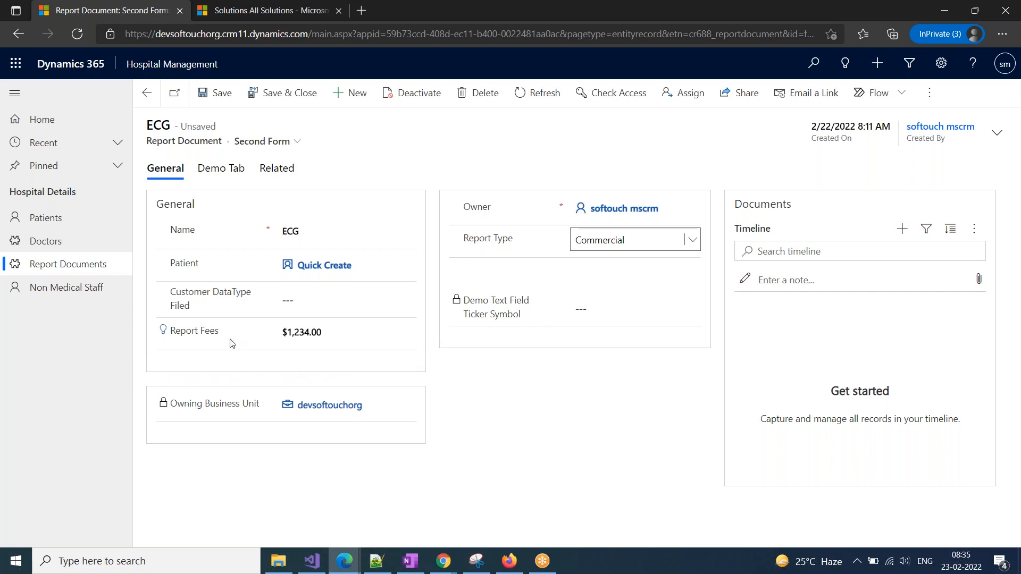
drag(172, 293, 217, 310)
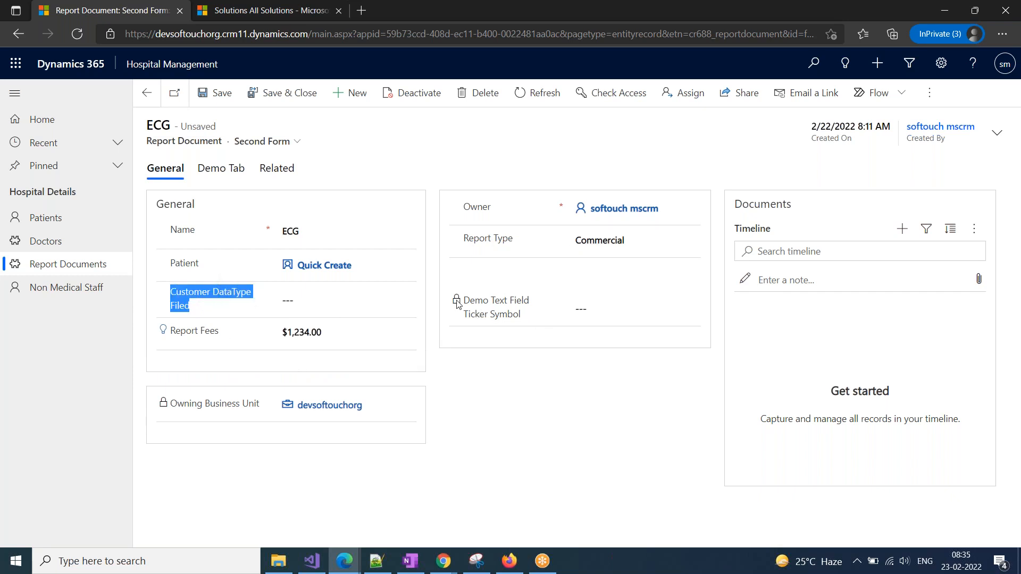
click(588, 244)
click(594, 260)
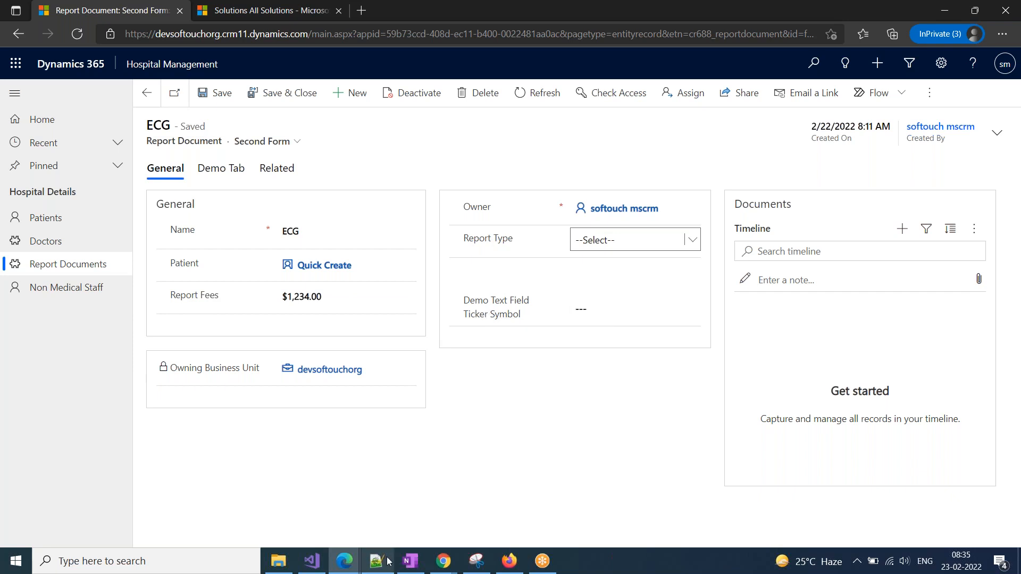
Examine the business rule's Check Report Type condition and the Lock/Unlock and Set Visibility actions on its false branch
click(344, 561)
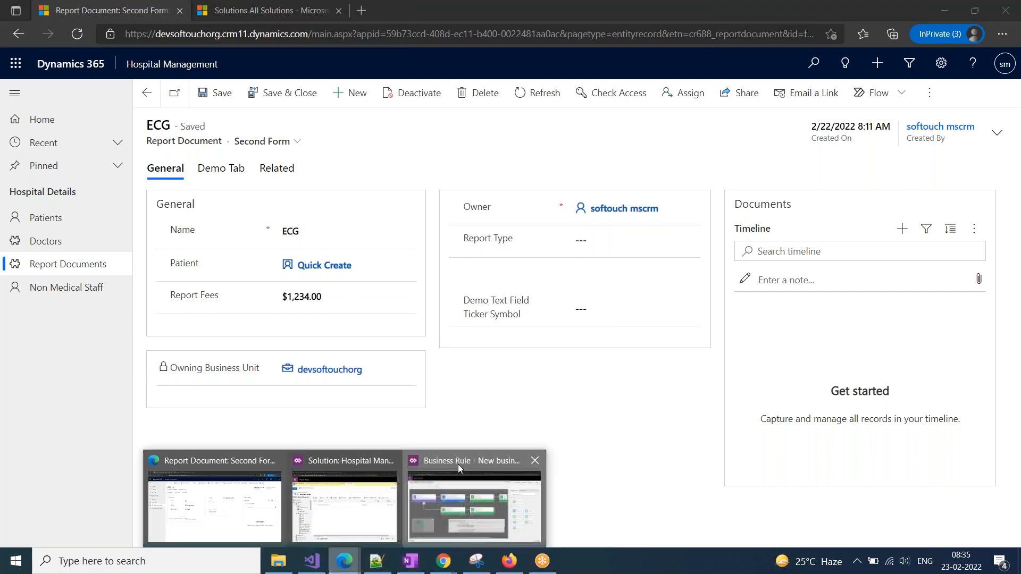
click(458, 464)
drag(277, 32, 706, 145)
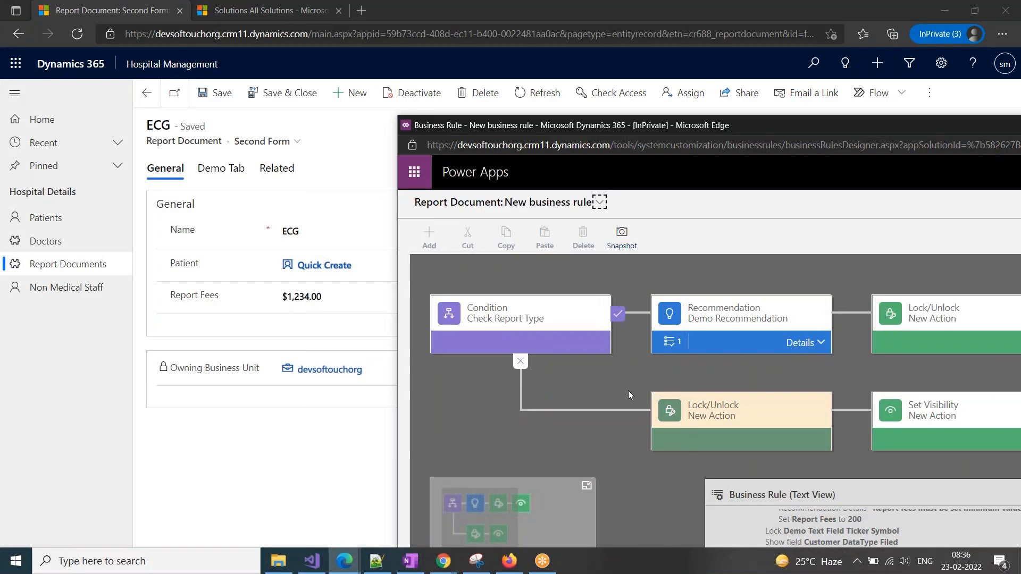
click(524, 322)
click(687, 442)
click(937, 422)
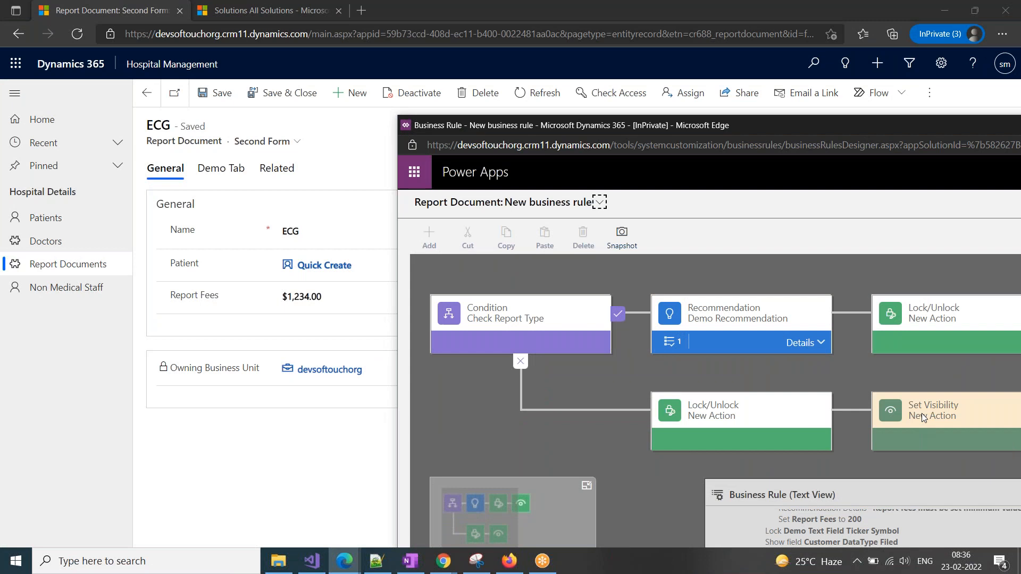
click(696, 426)
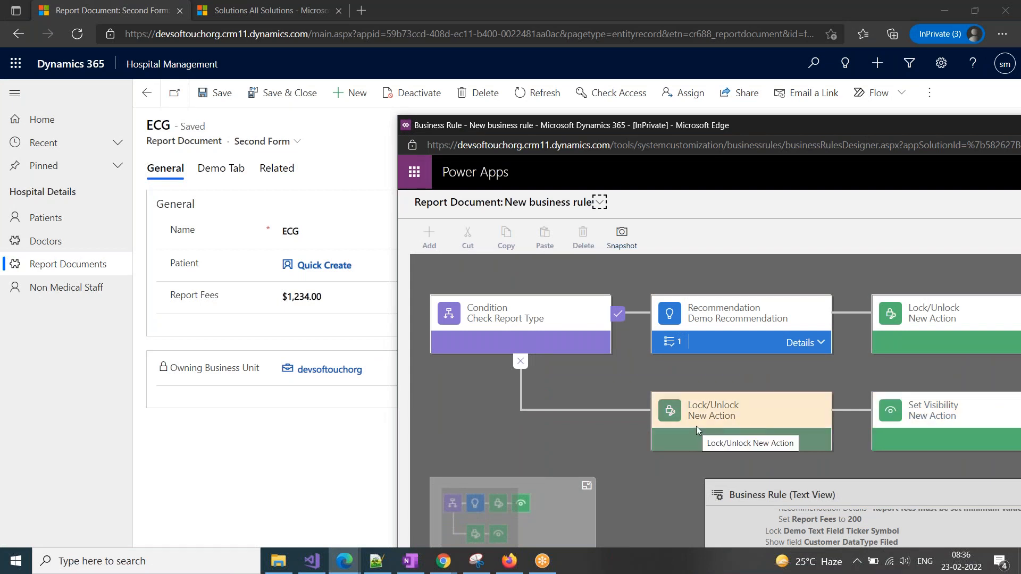
drag(569, 141, 461, 471)
Set the ECG record's Report Type to Commercial and apply the Report Fees recommendation of 200
click(593, 243)
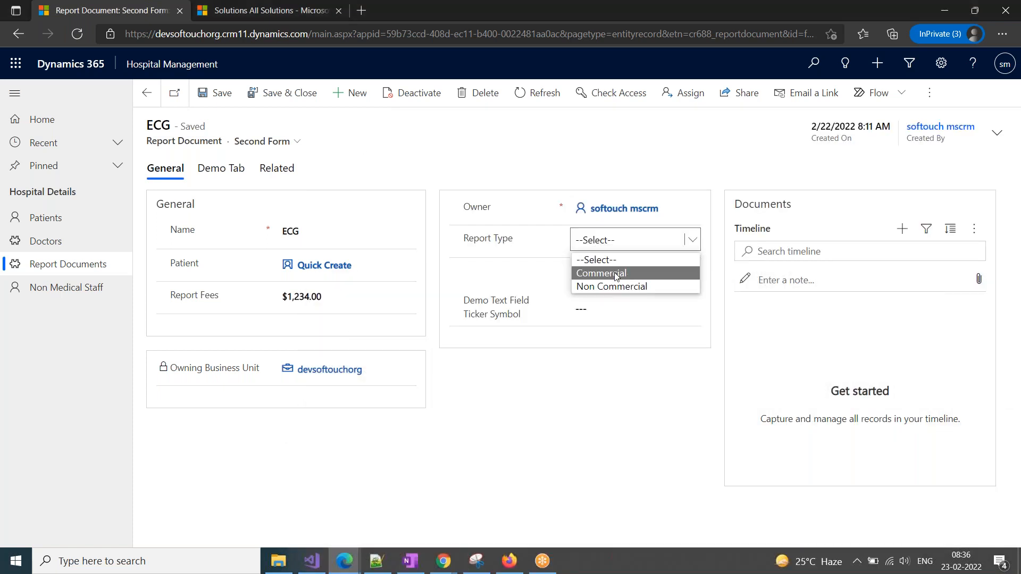
click(616, 274)
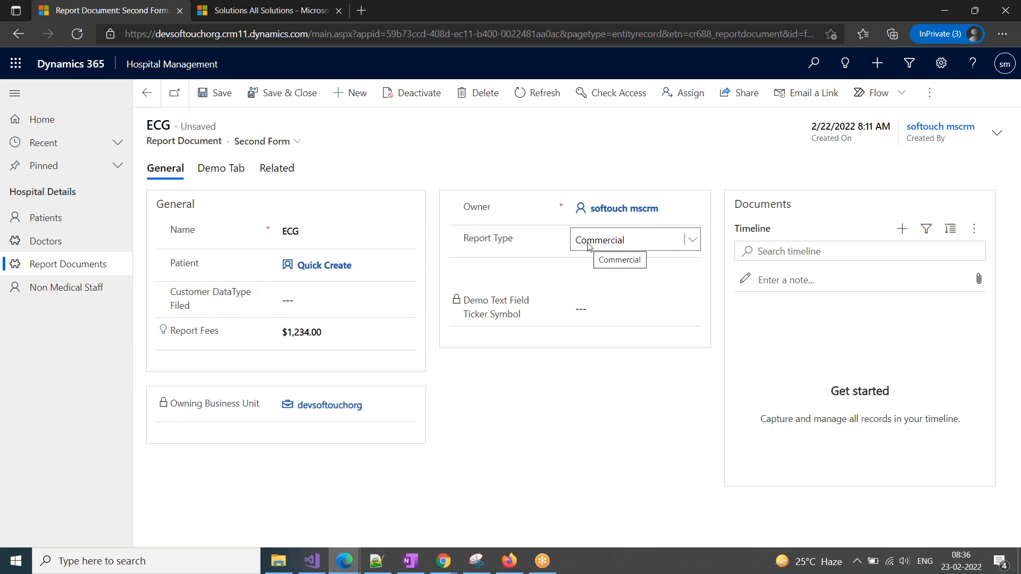
click(163, 331)
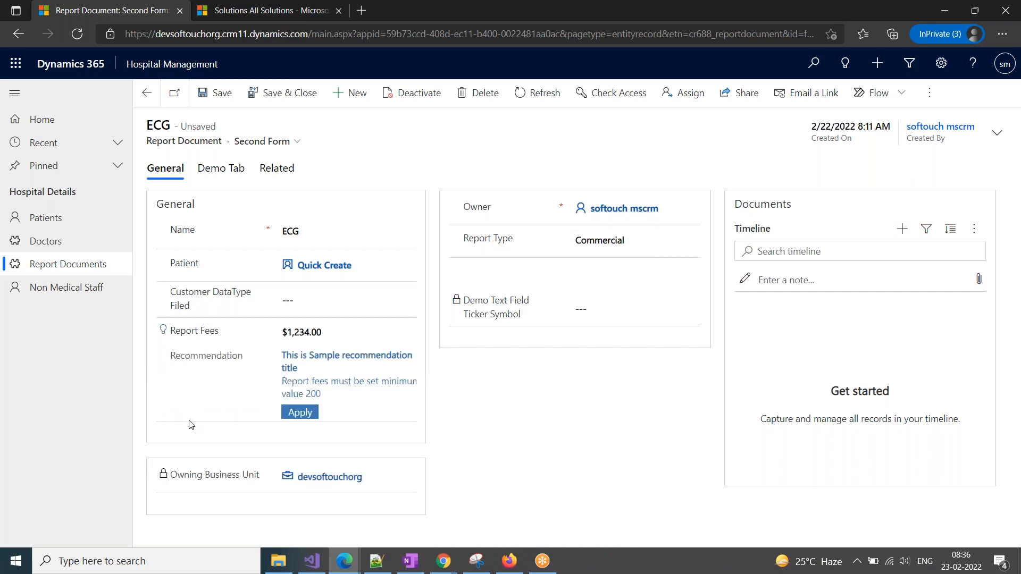
drag(280, 358, 322, 398)
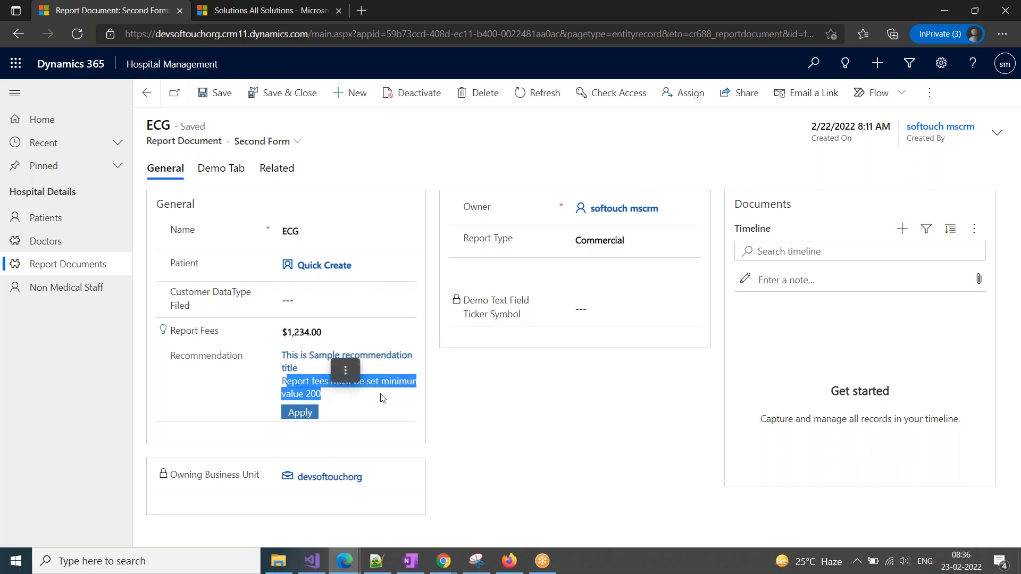
drag(354, 339, 269, 343)
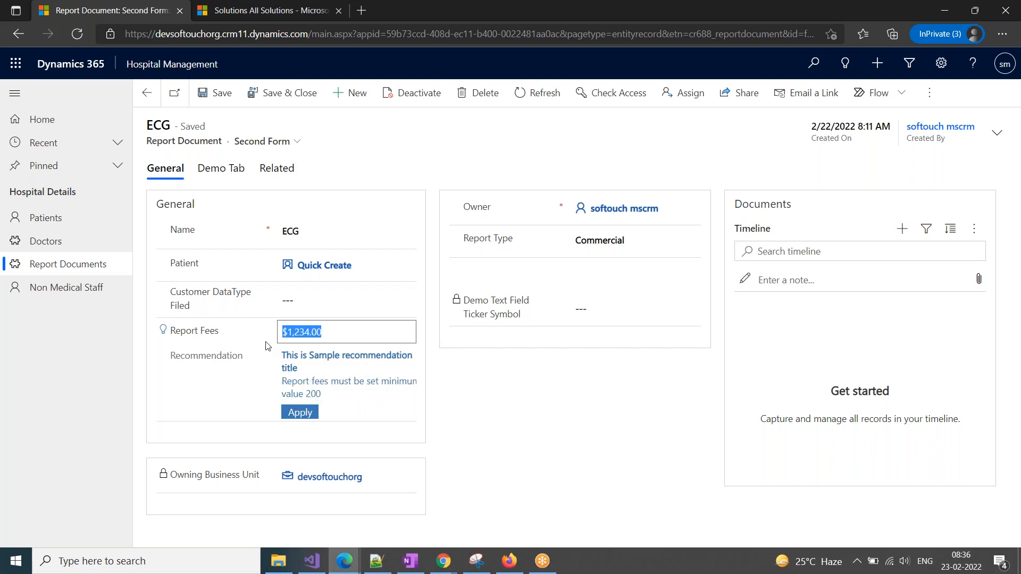
click(300, 413)
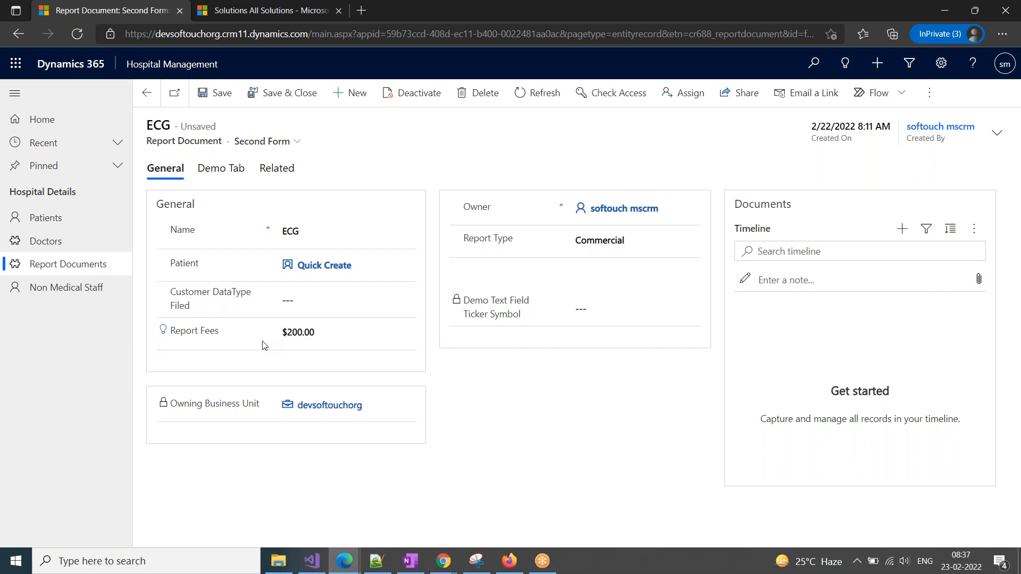
click(165, 331)
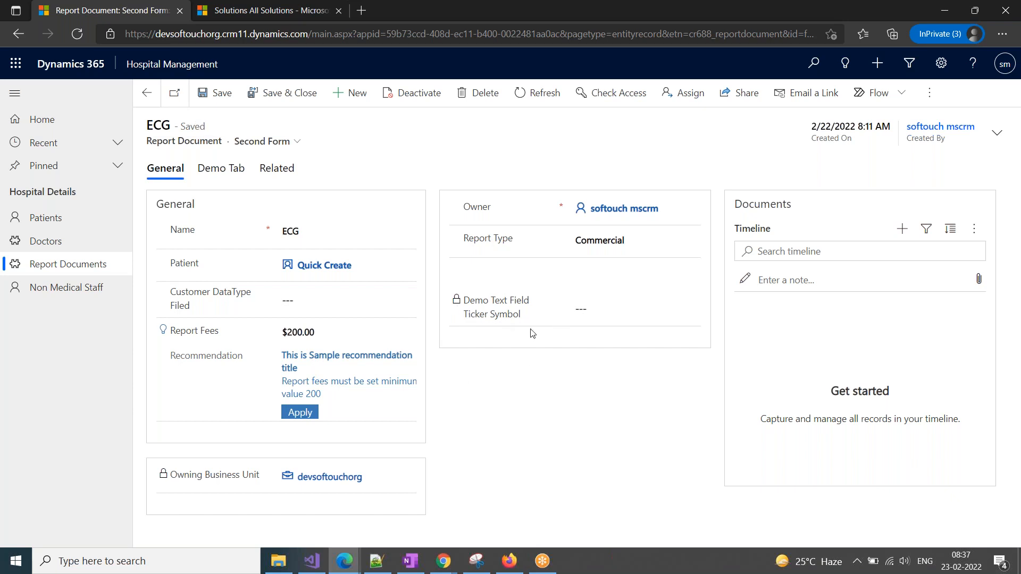
Test the ECG record with Report Type Non Commercial, return it to Commercial, and check the Customer DataType Filed lookup
click(626, 246)
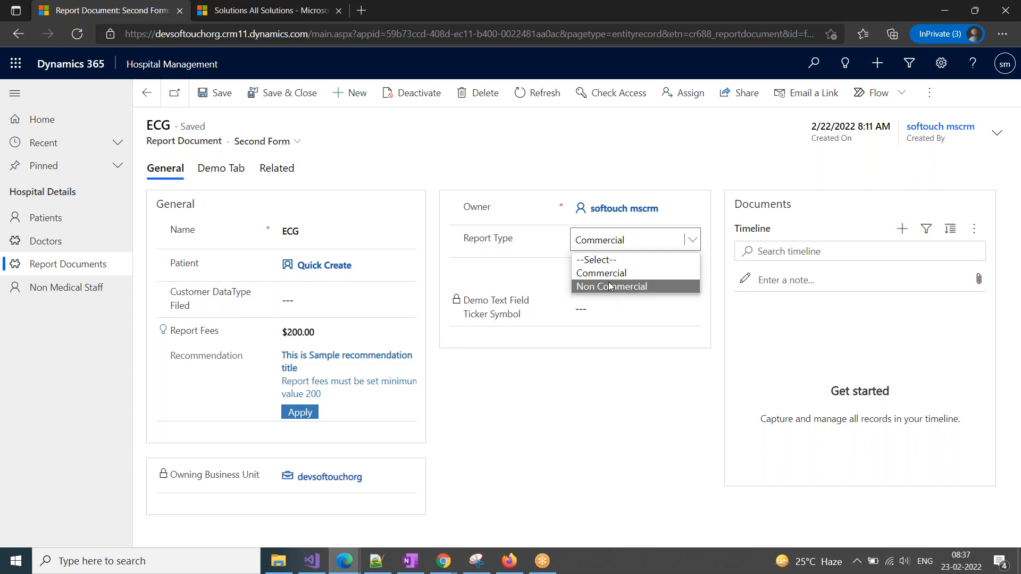
click(610, 287)
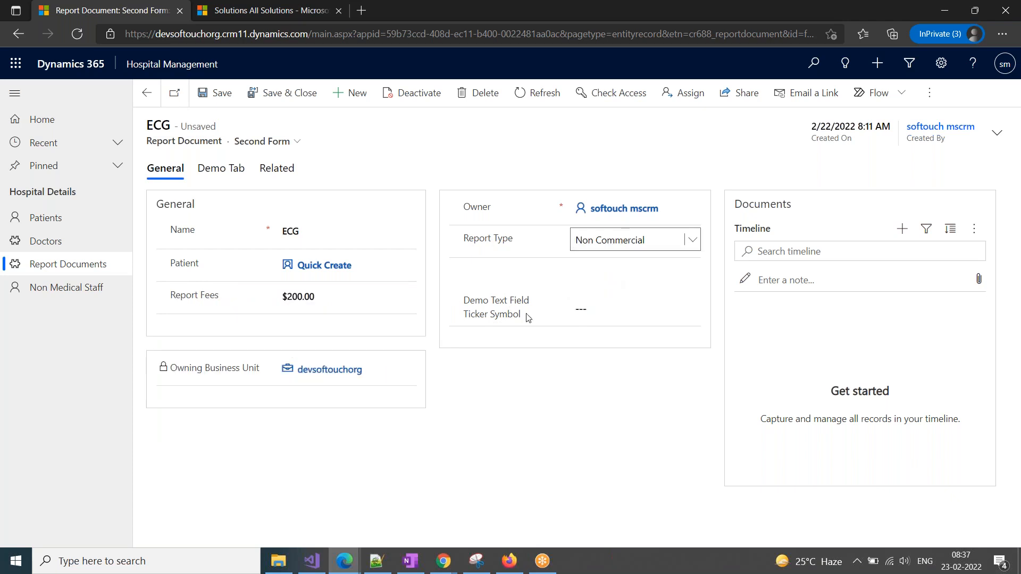
click(592, 310)
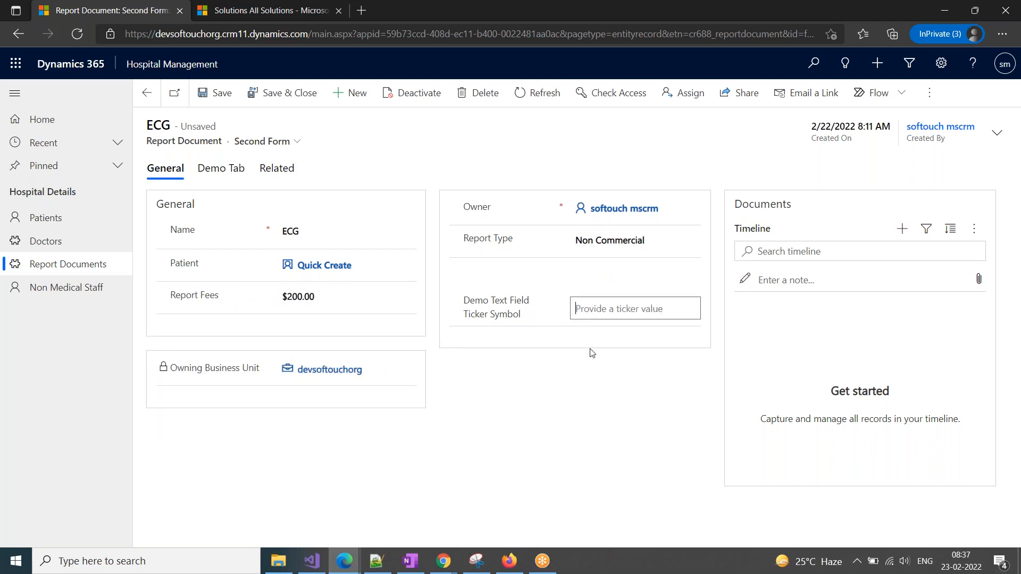
click(594, 250)
click(600, 271)
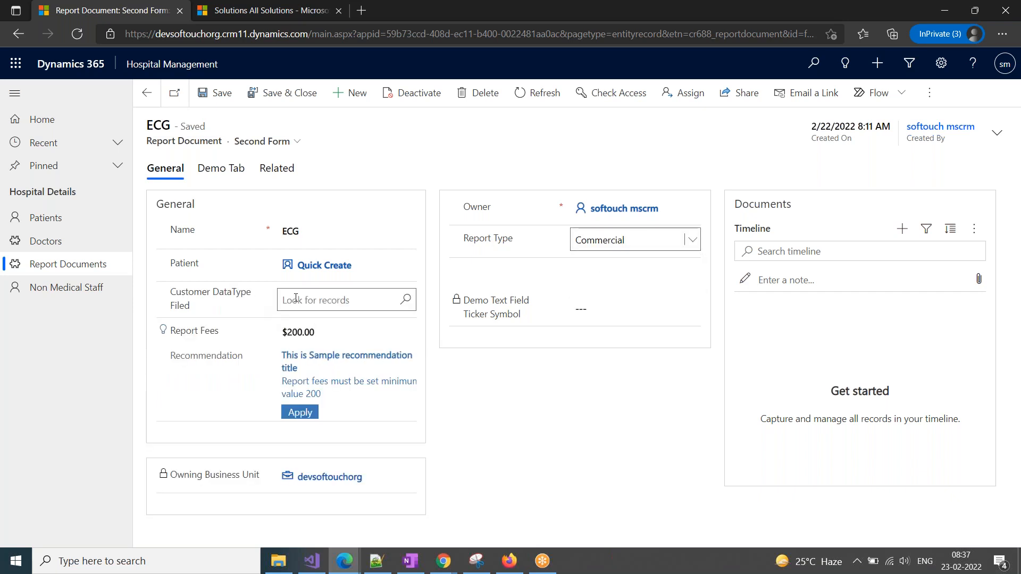
click(296, 299)
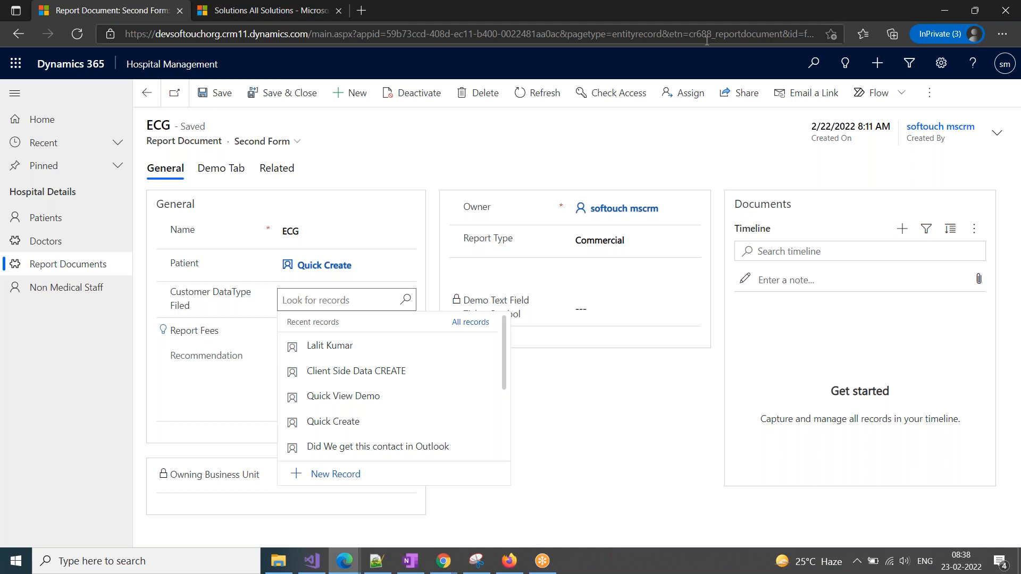
click(753, 24)
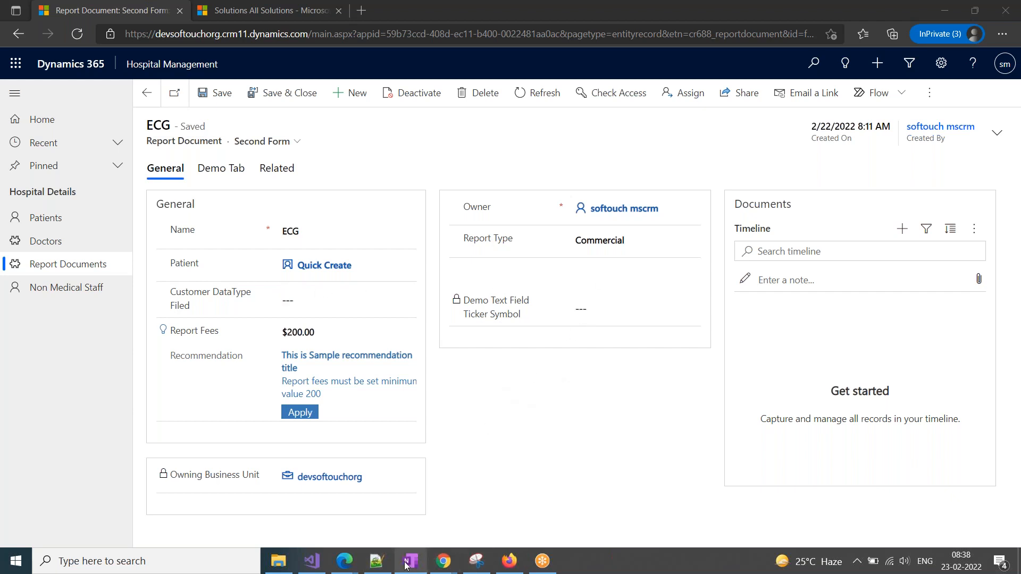
Switch to the Report Document business rule window, maximize it and deactivate the rule for editing
mouse_move(348, 568)
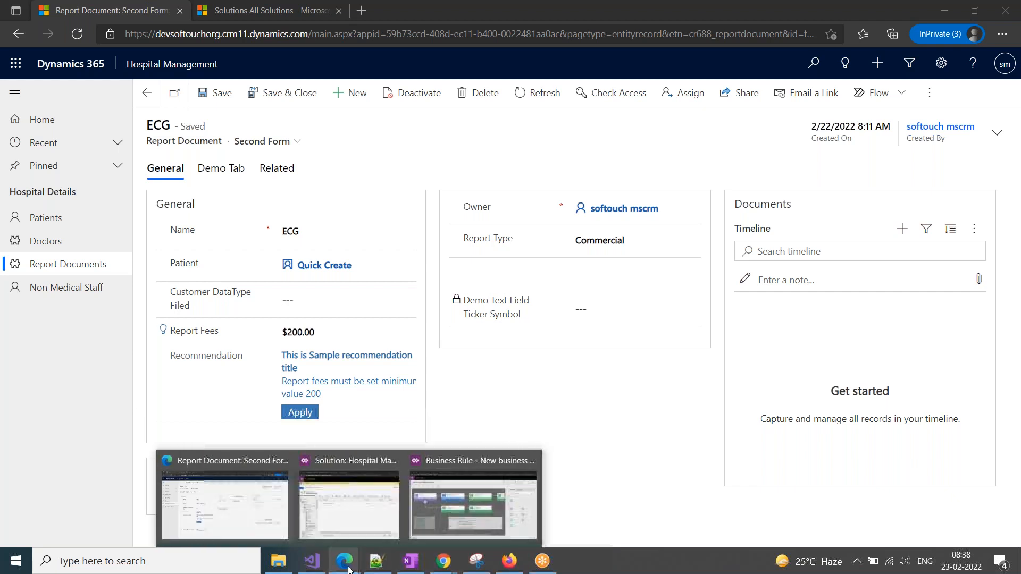
click(504, 508)
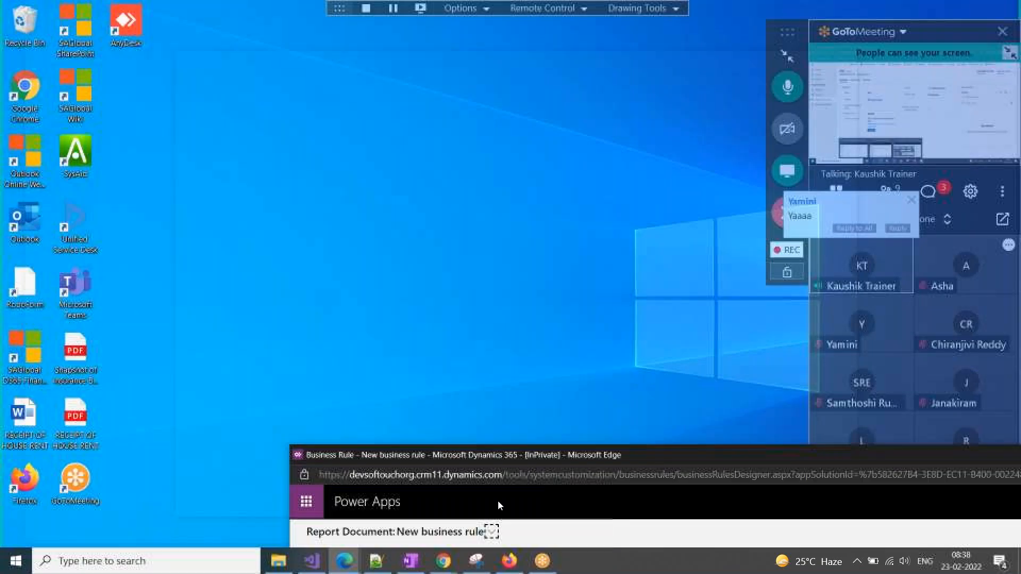
click(780, 84)
drag(633, 454, 432, 110)
click(412, 394)
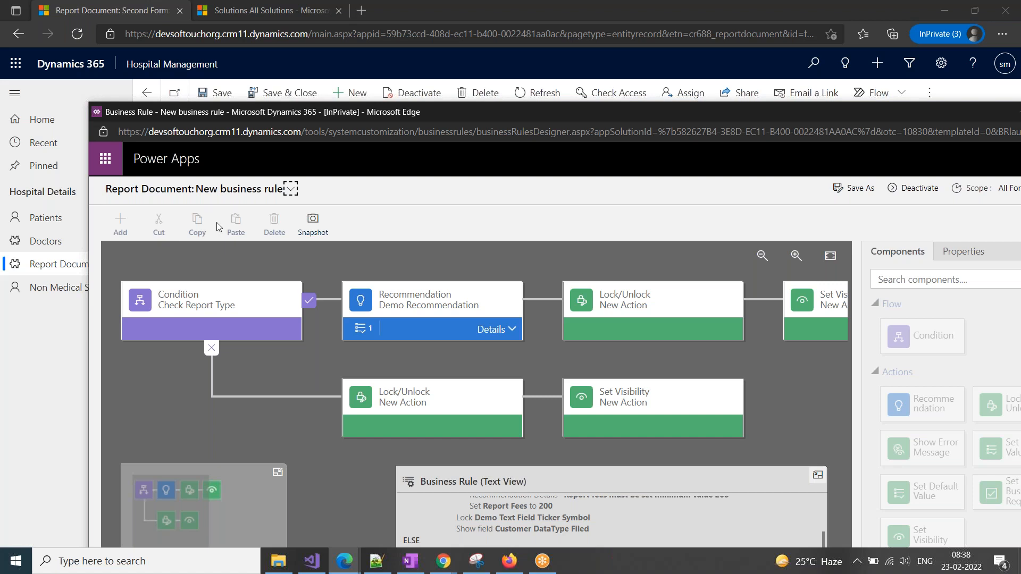
double_click(751, 118)
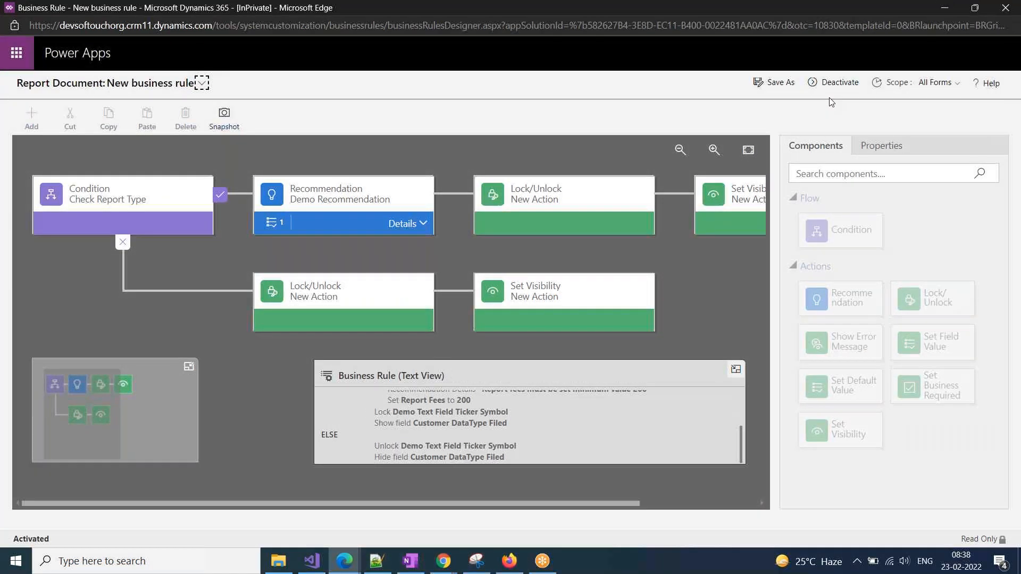
click(832, 85)
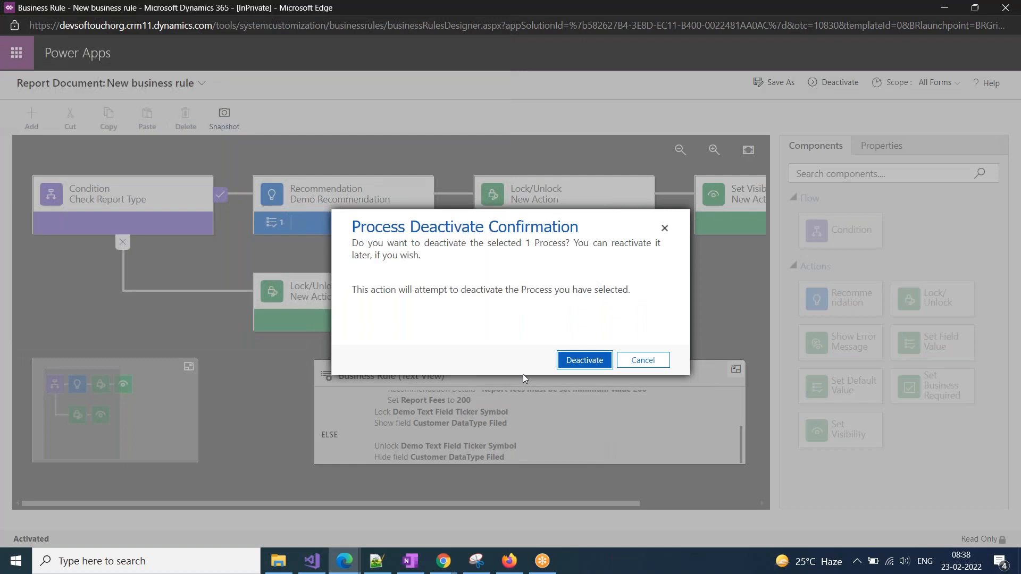
click(590, 357)
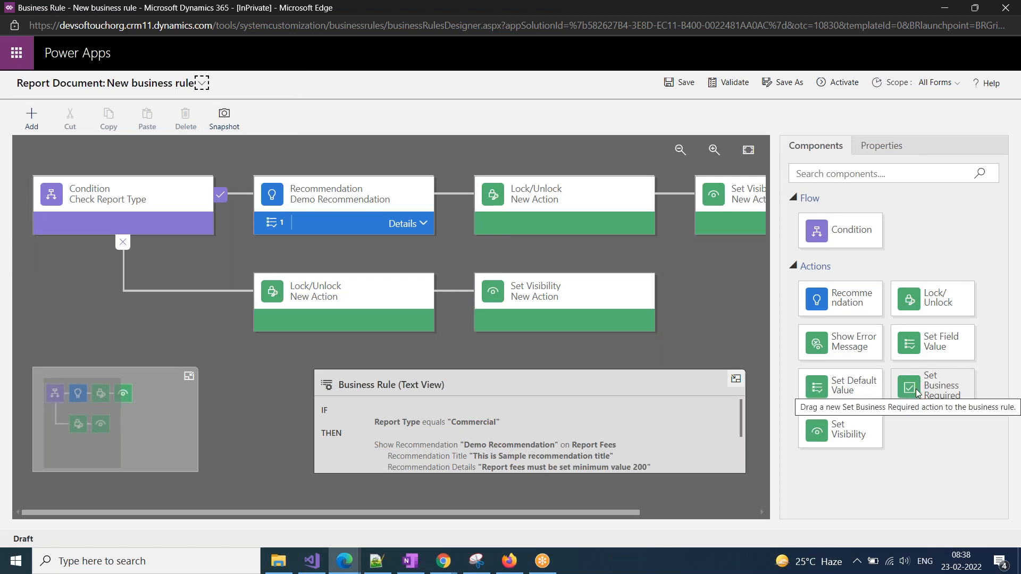
Add a Set Business Required action after Set Visibility on the false branch, and check the ECG record for a field to use
drag(915, 392, 639, 312)
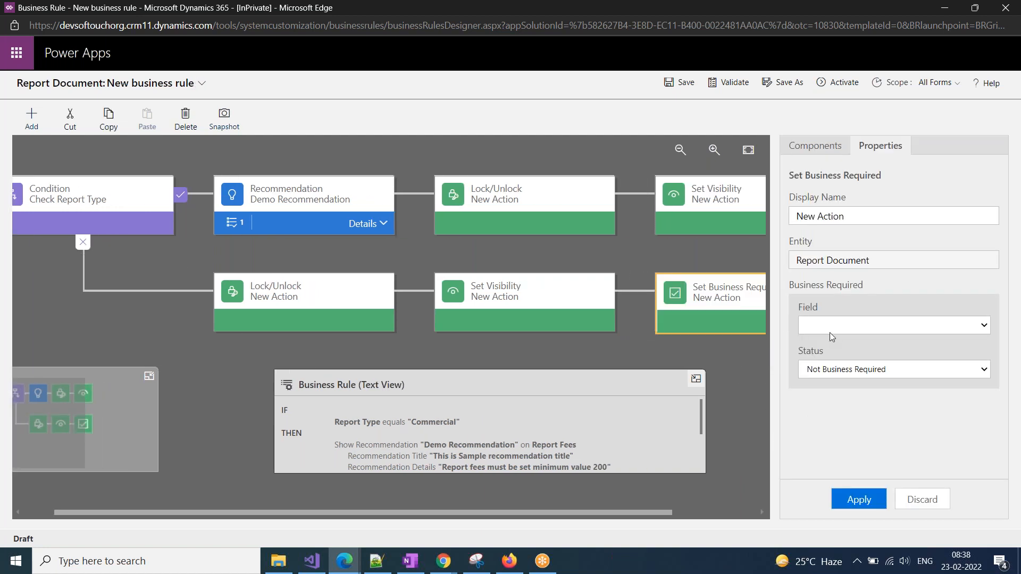
click(830, 330)
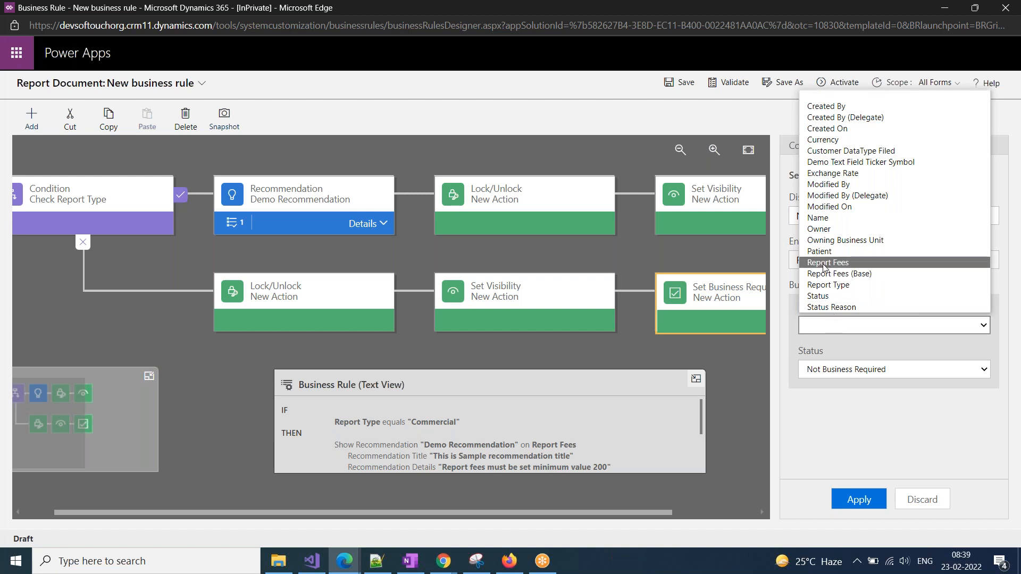
click(351, 565)
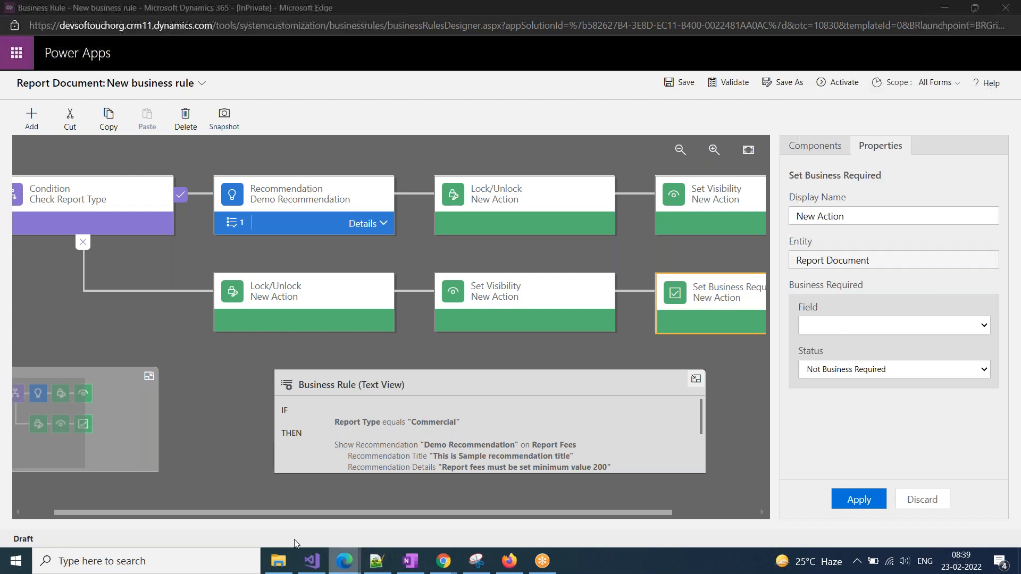
click(242, 486)
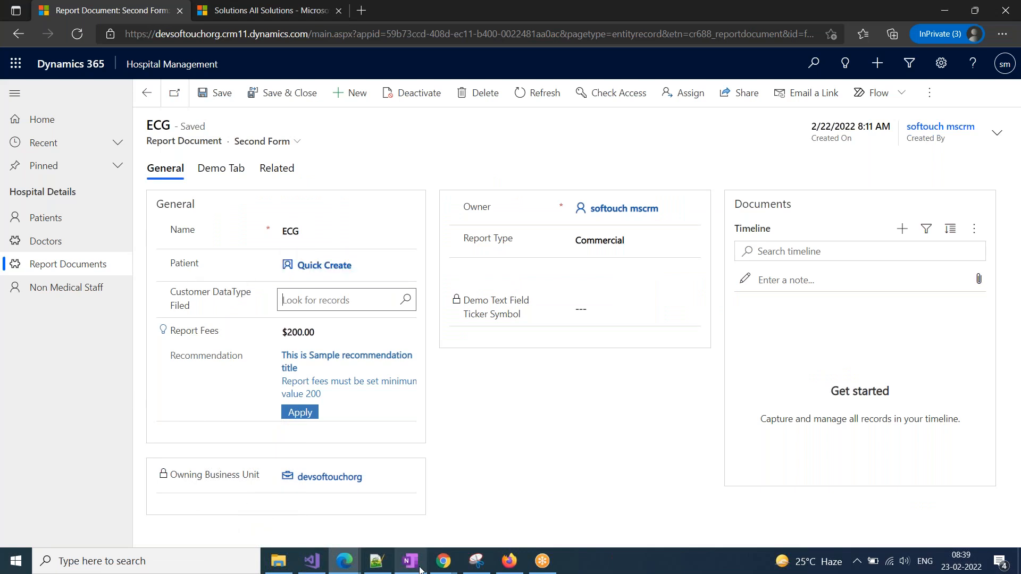
mouse_move(345, 561)
click(505, 528)
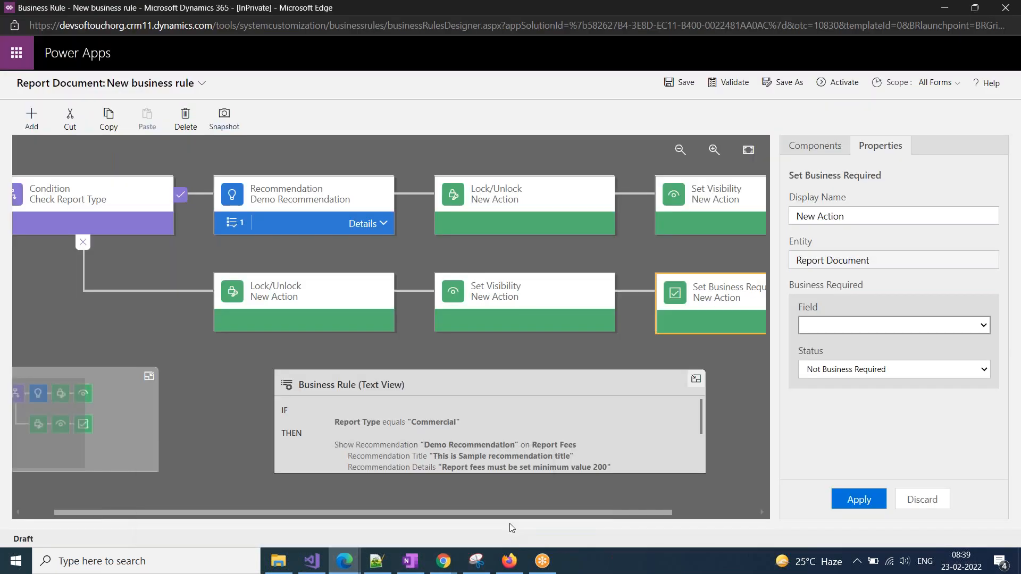
Configure the new Set Business Required action with field Patient and status Business Required, and apply it
click(828, 327)
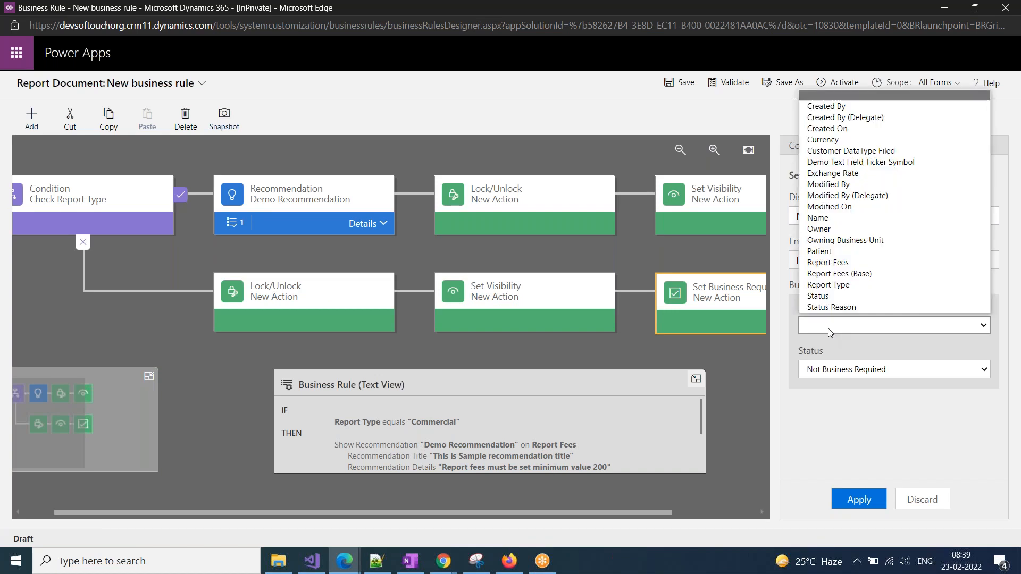
key(p)
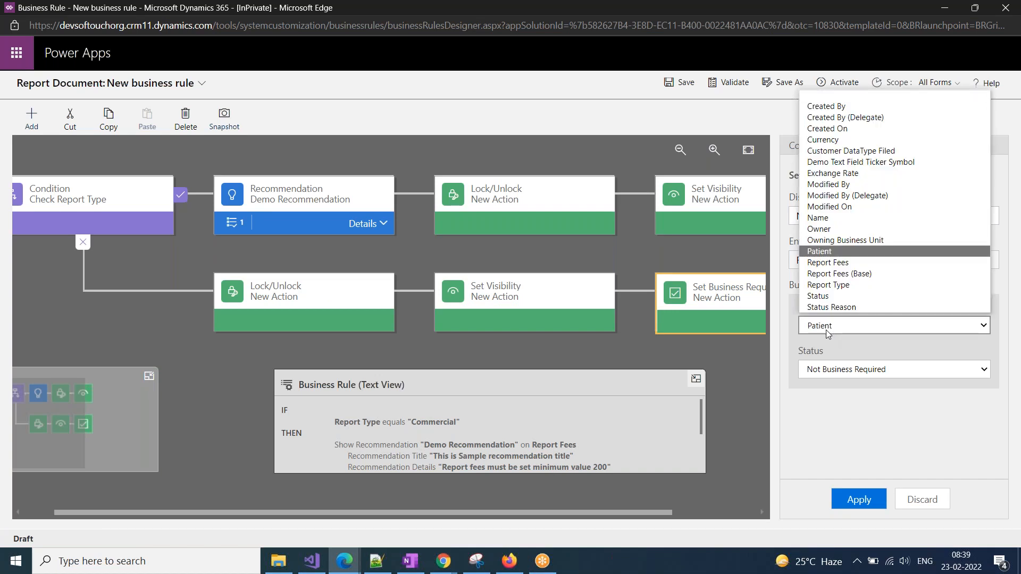
key(Return)
click(828, 372)
click(828, 391)
click(859, 500)
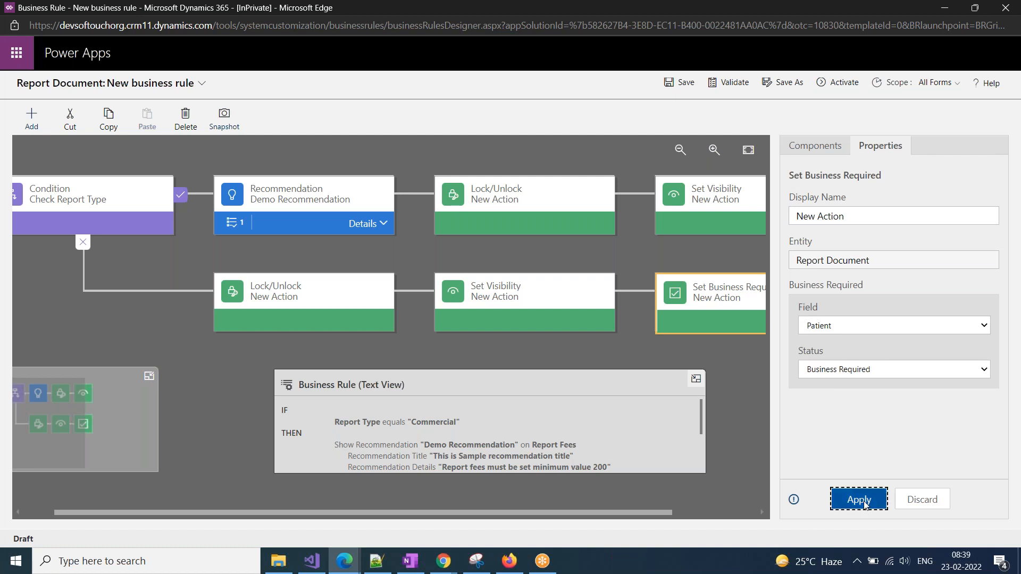
Copy the Set Business Required action to the start of the true branch and set its status to Not Business Required
drag(655, 513, 739, 513)
click(684, 297)
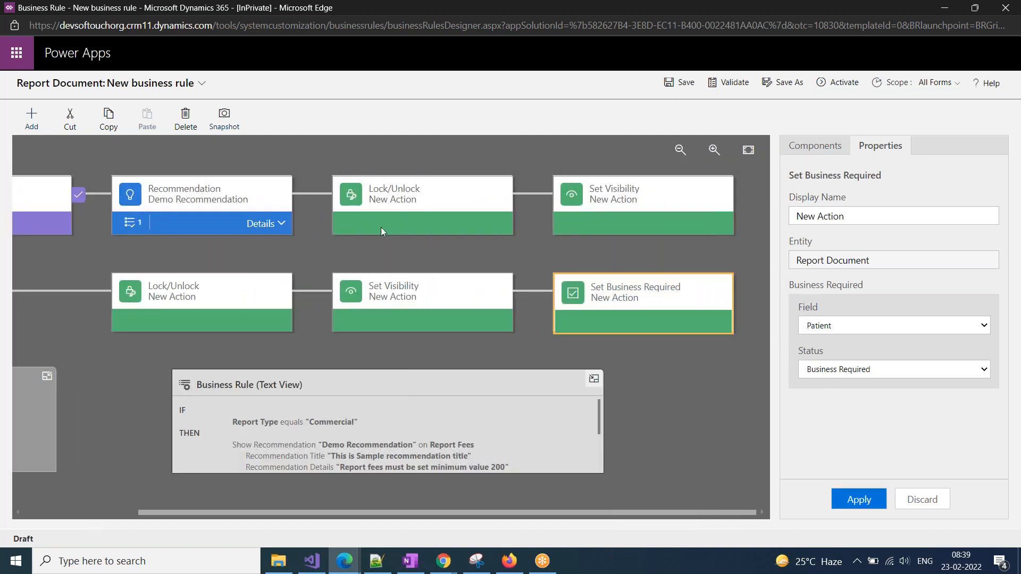
click(107, 126)
click(147, 119)
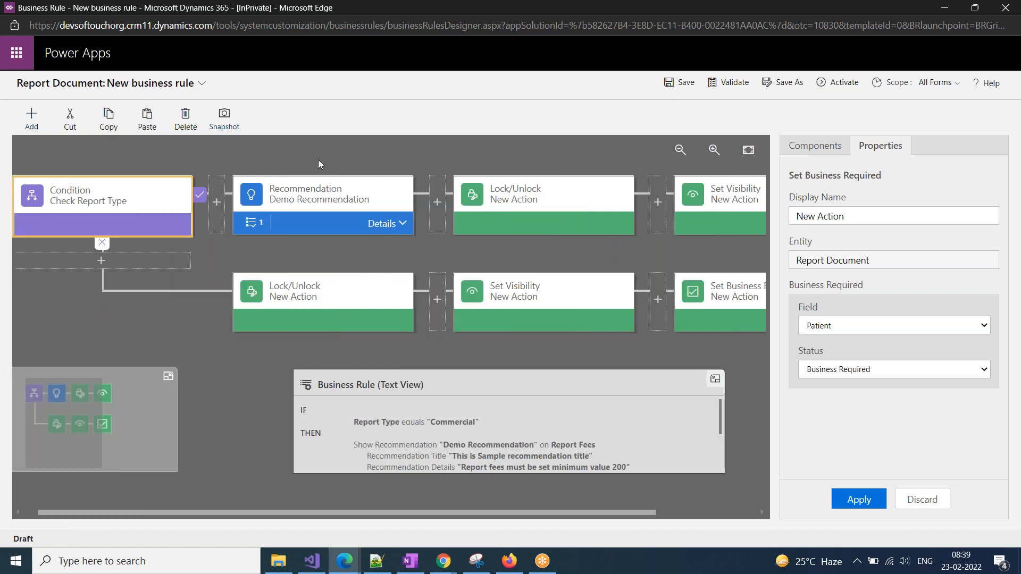
click(218, 202)
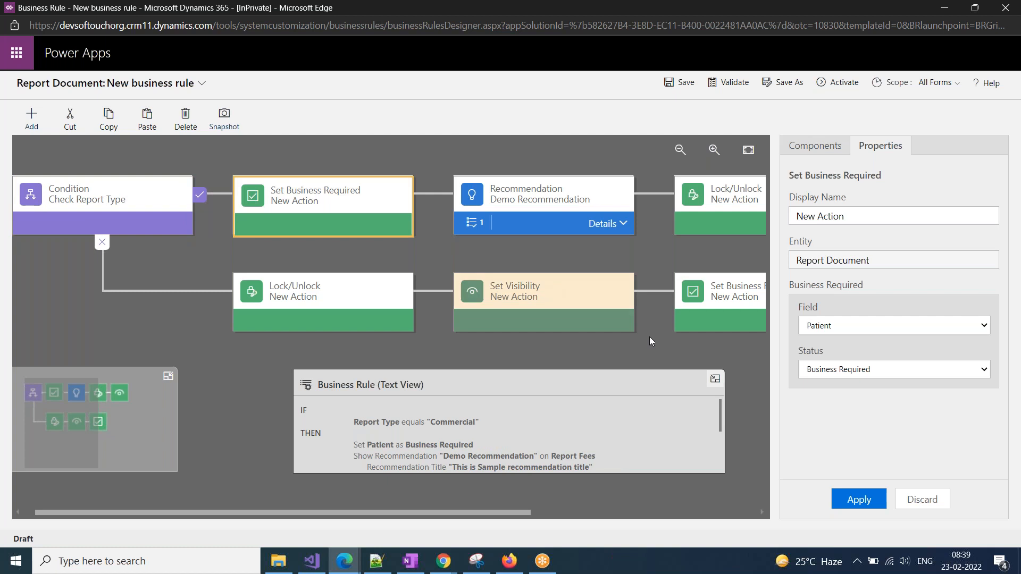
click(804, 372)
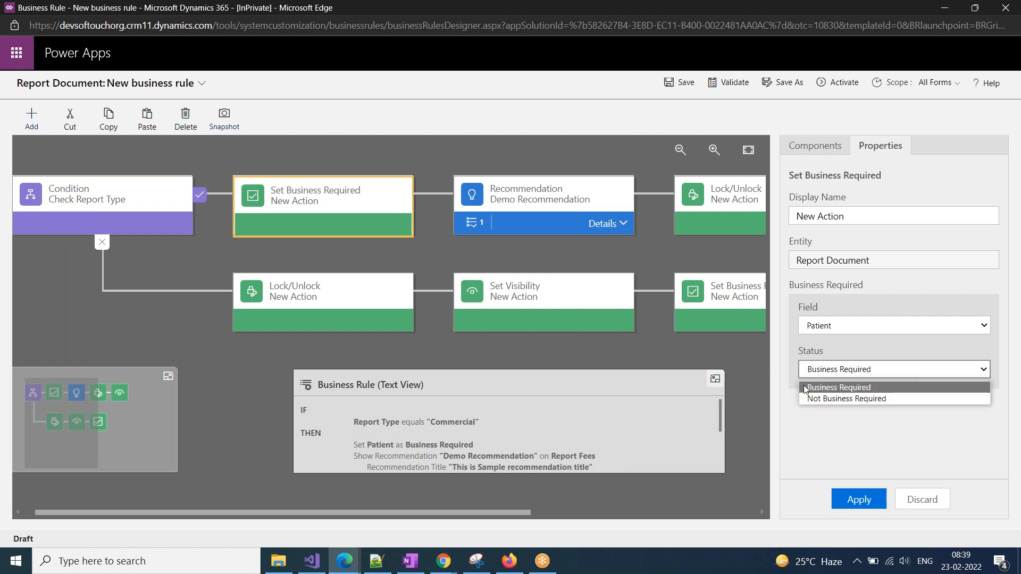
click(810, 399)
click(840, 502)
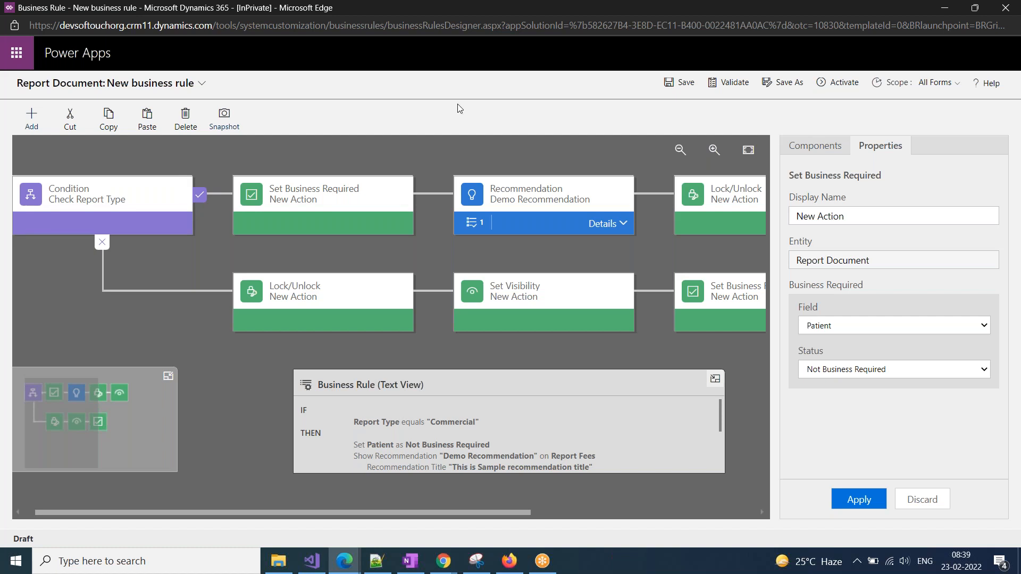
Save the business rule and activate it, confirming the activation
click(686, 85)
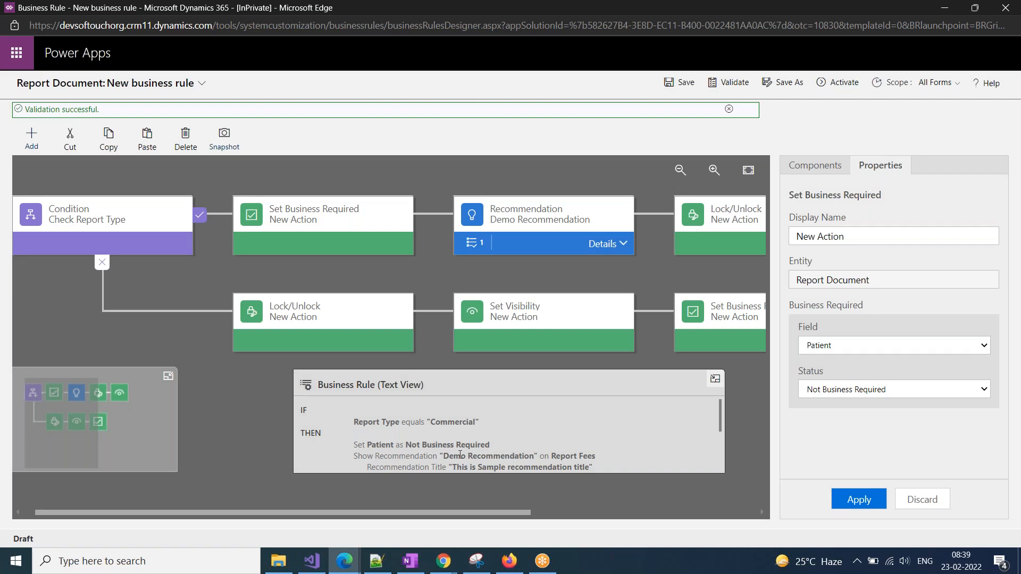
click(843, 82)
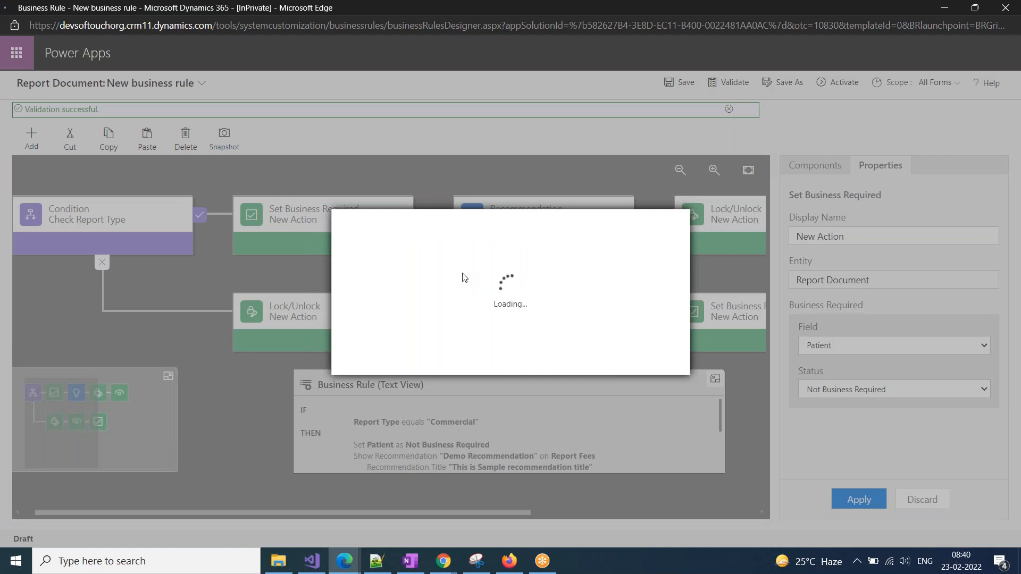
click(582, 359)
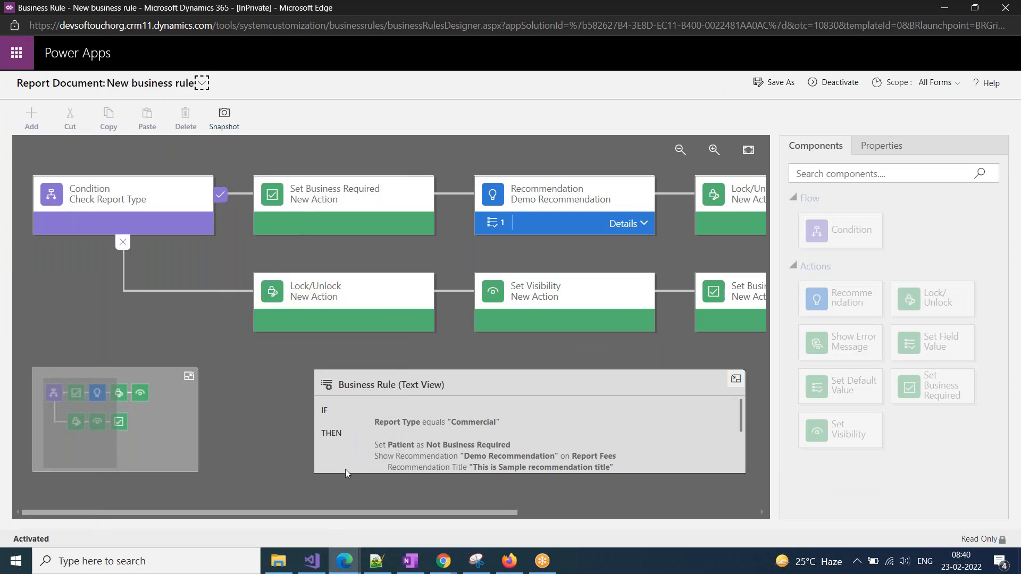
Switch to the ECG record, reload it, clear its Report Type and save the record
mouse_move(340, 564)
click(230, 524)
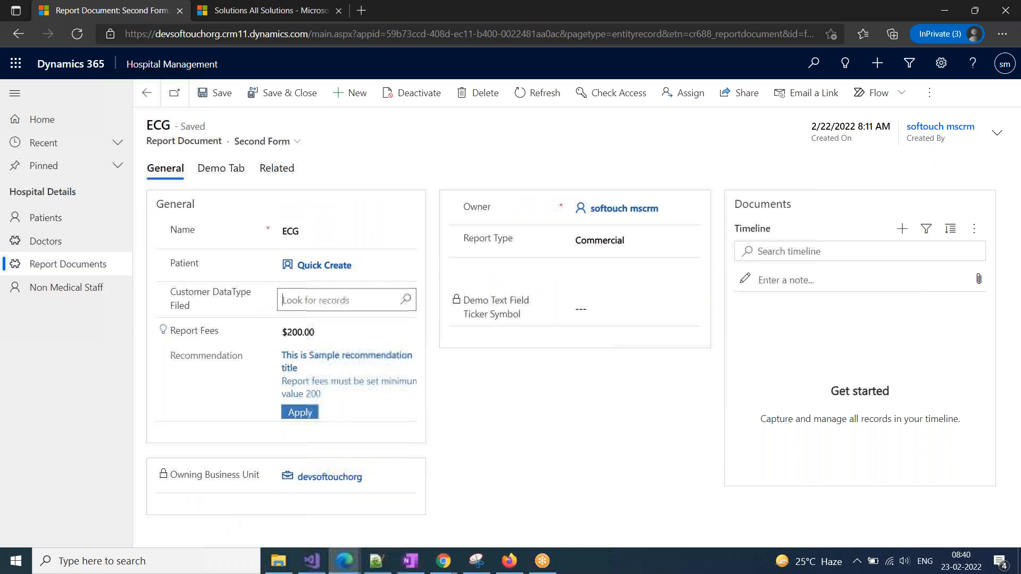
key(ctrl+l)
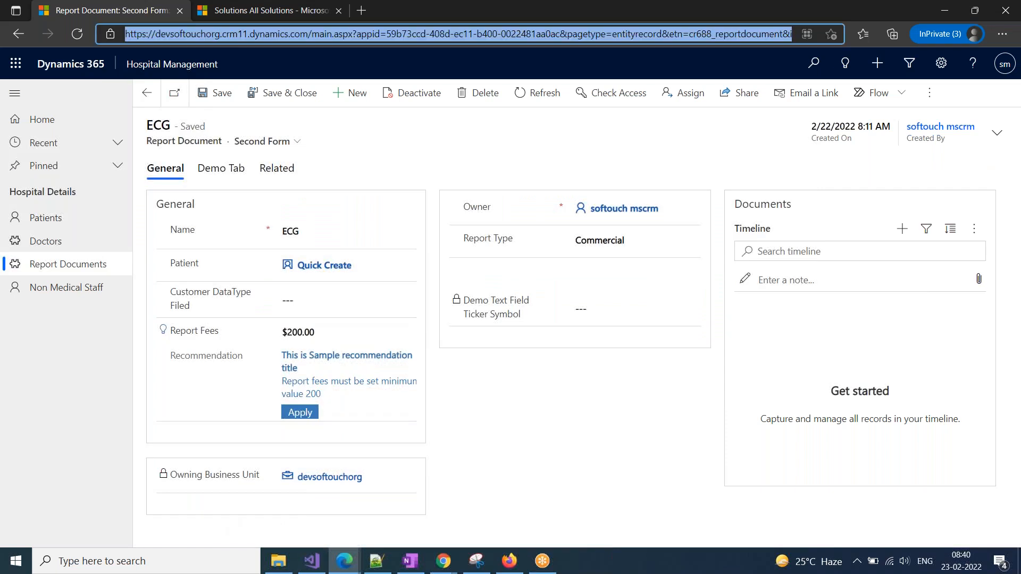
key(Return)
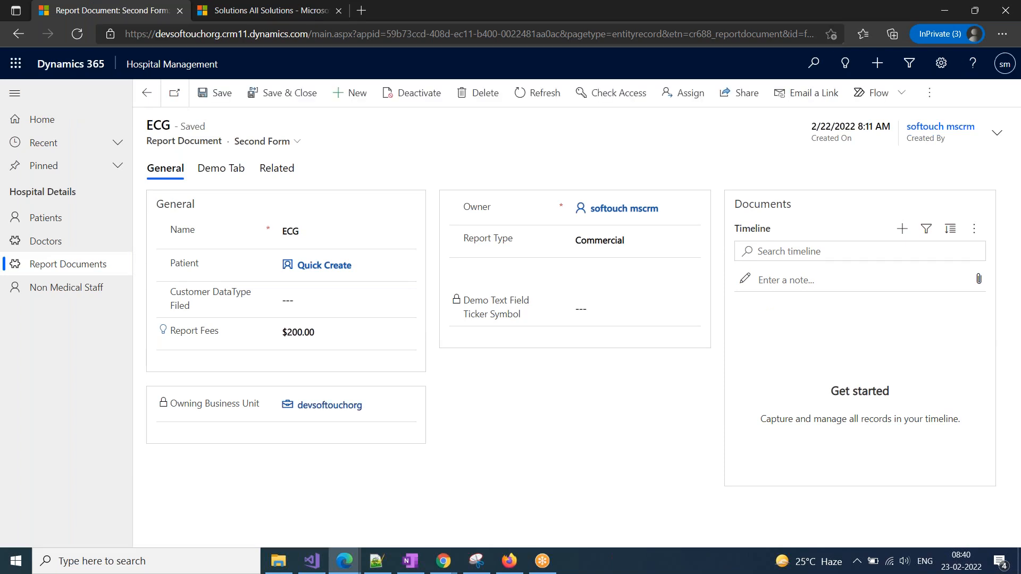
click(590, 249)
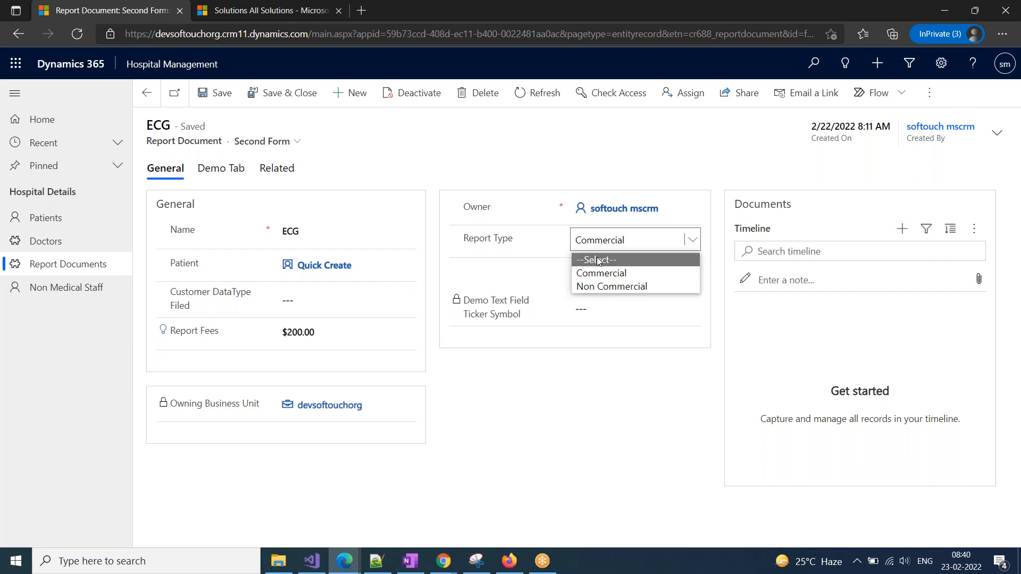
click(598, 260)
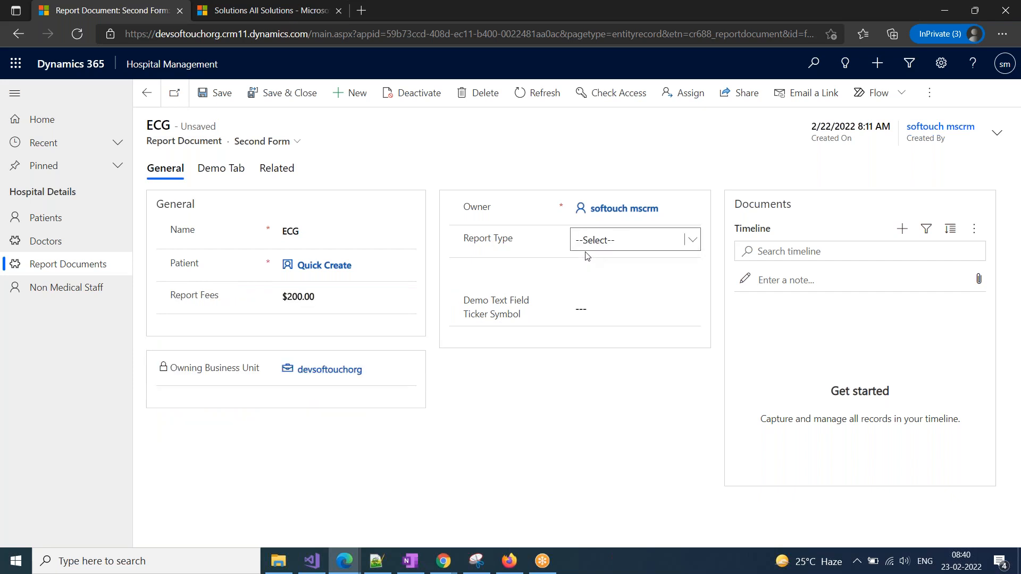
click(211, 95)
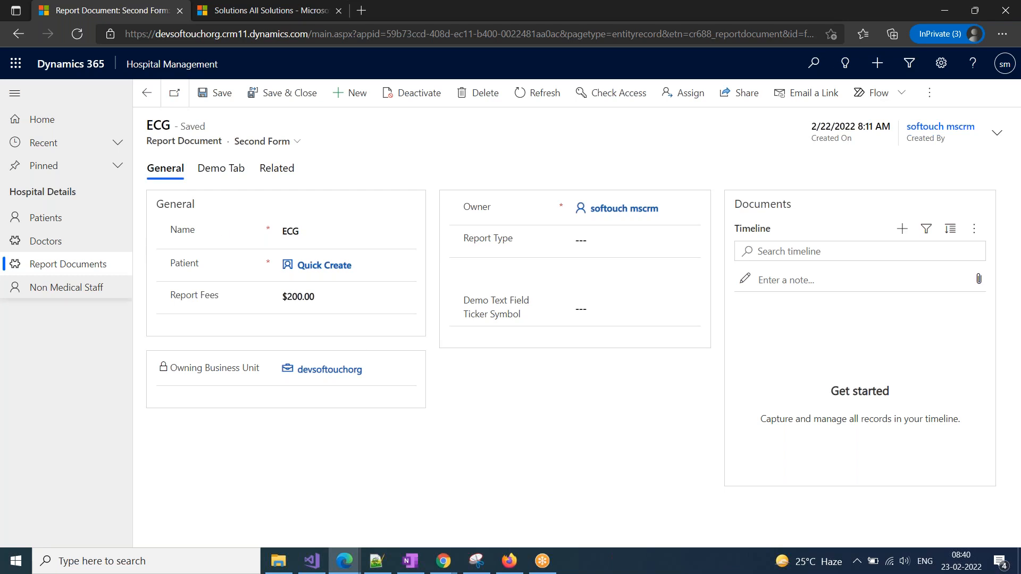
Open the 2/18/2022 CBP record and the Heart check up record to examine whether the Patient field is required on load
click(57, 270)
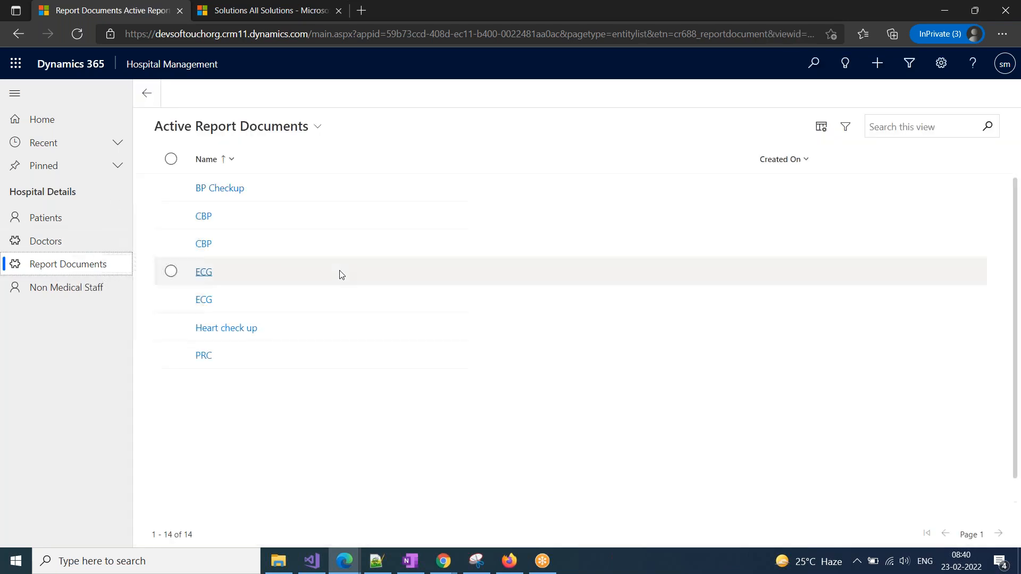
click(204, 243)
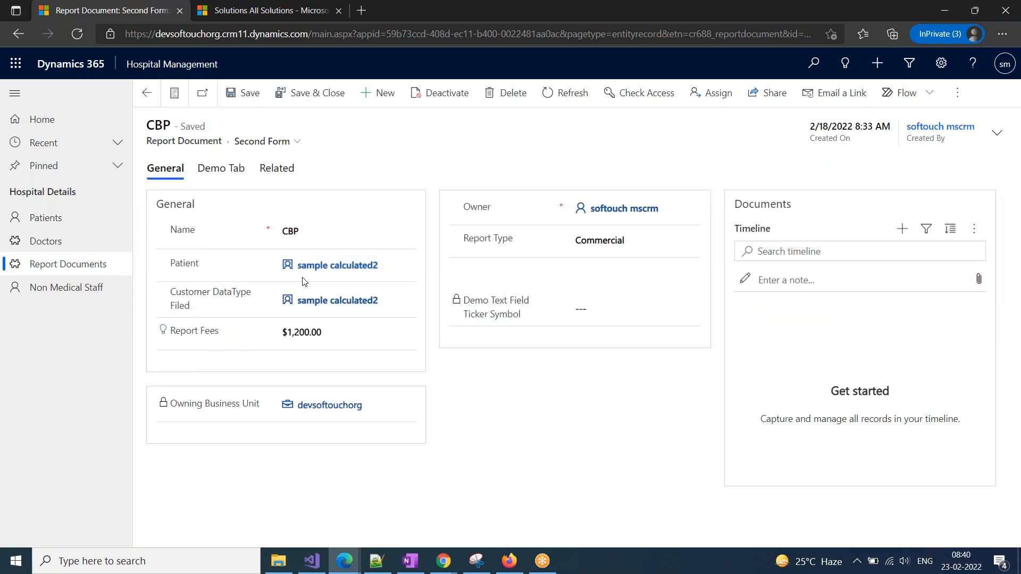
click(50, 264)
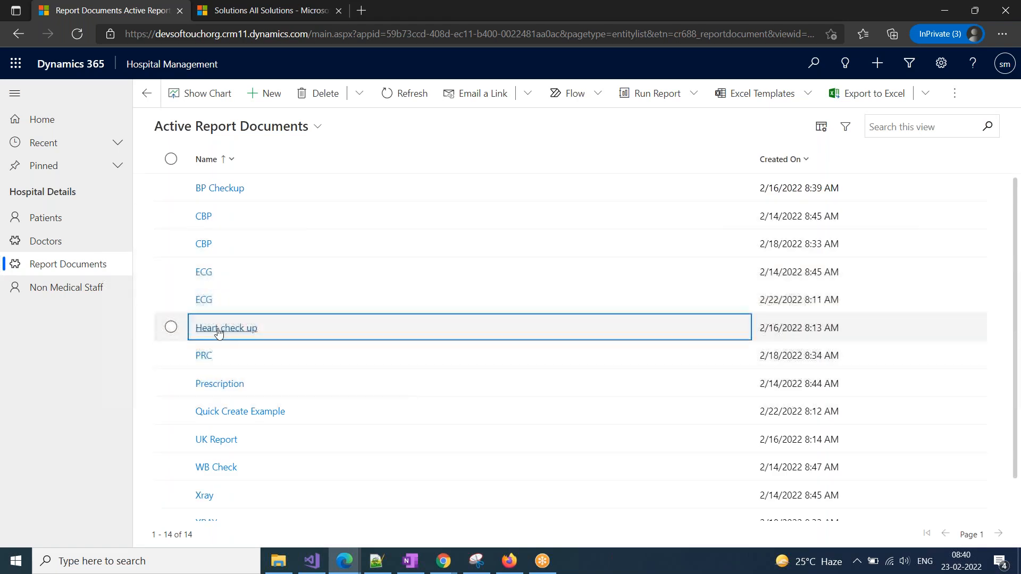
click(218, 327)
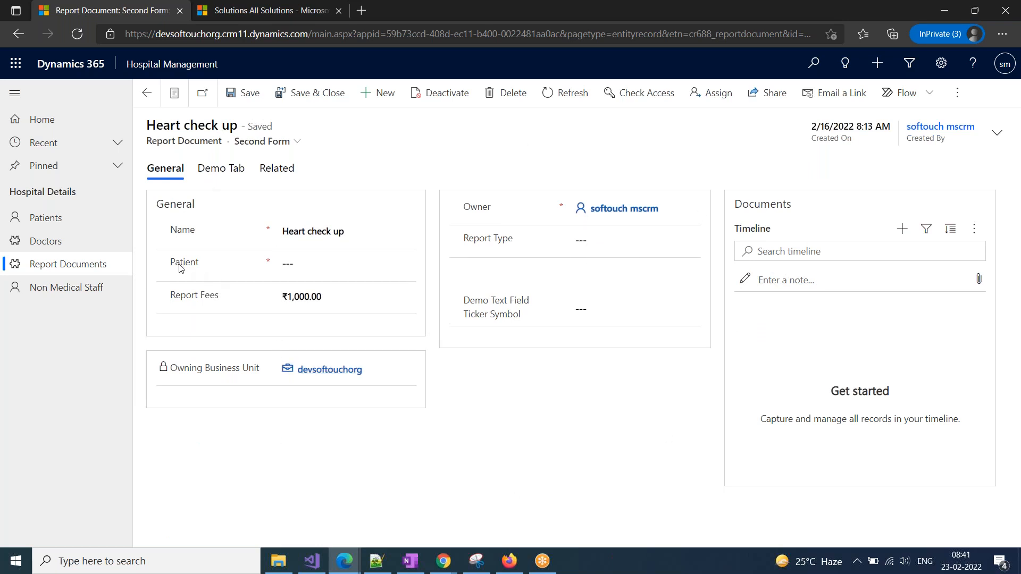
drag(170, 264, 197, 268)
Switch to the OneNote Batch FEB notes and add "OnLoad of the form" under Triggers of Business Rule
click(410, 561)
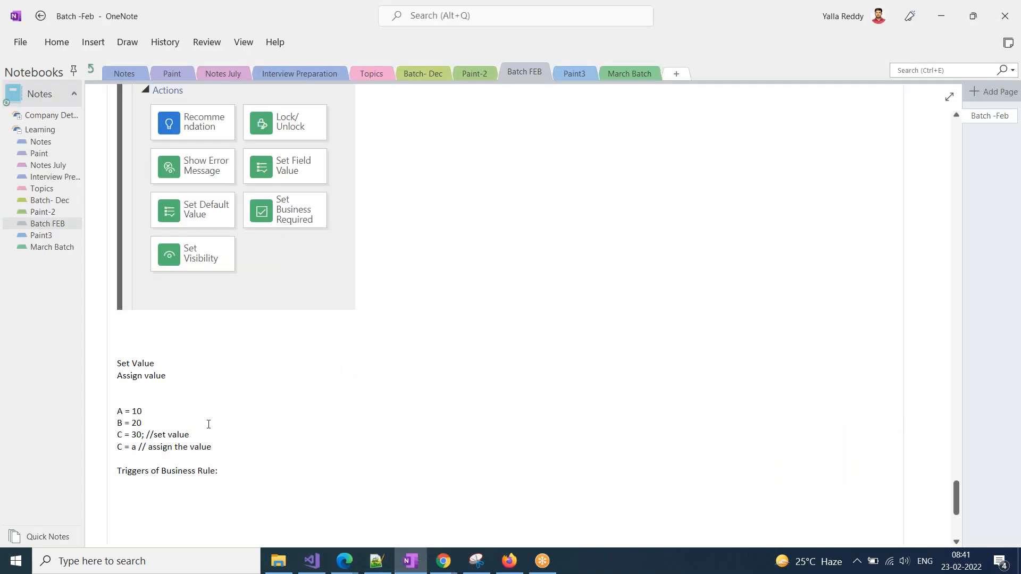
text(O)
text(nLoad of the)
text( for)
key(BackSpace)
text(orm)
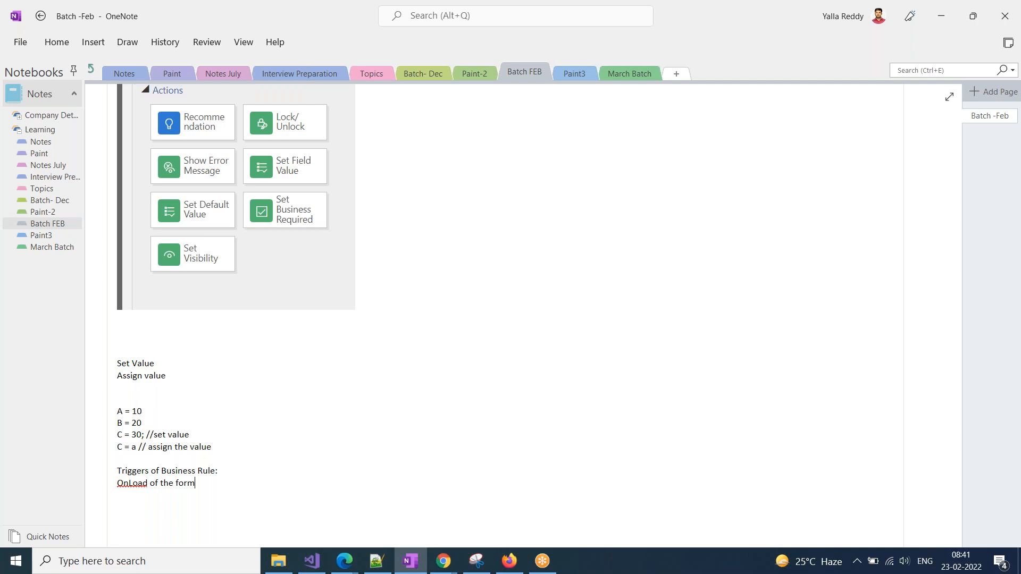
Return to the Heart check up record, shorten the Name to Heart check and set Demo Text Field Ticker Symbol to 1211
key(alt+Tab)
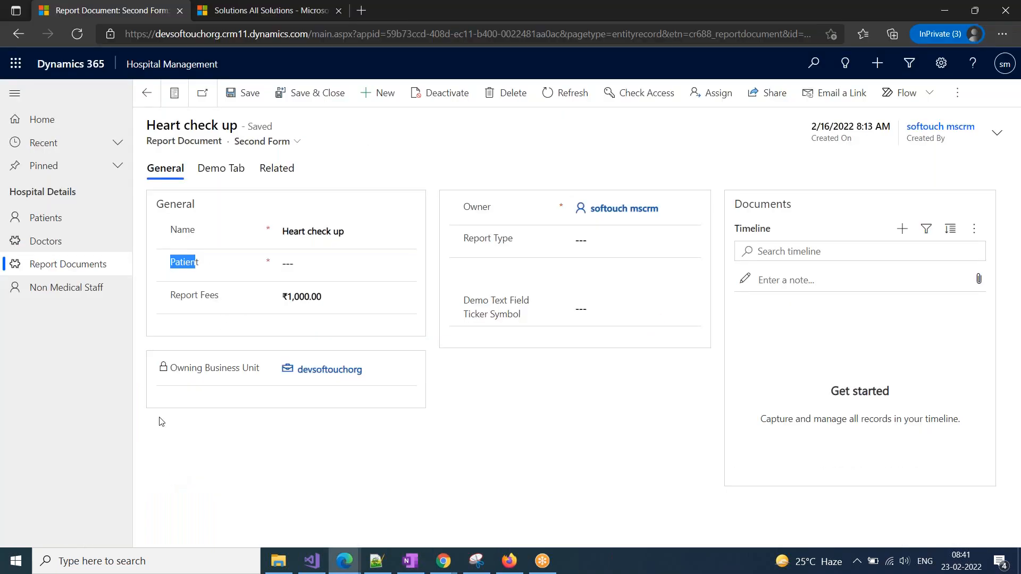
click(363, 232)
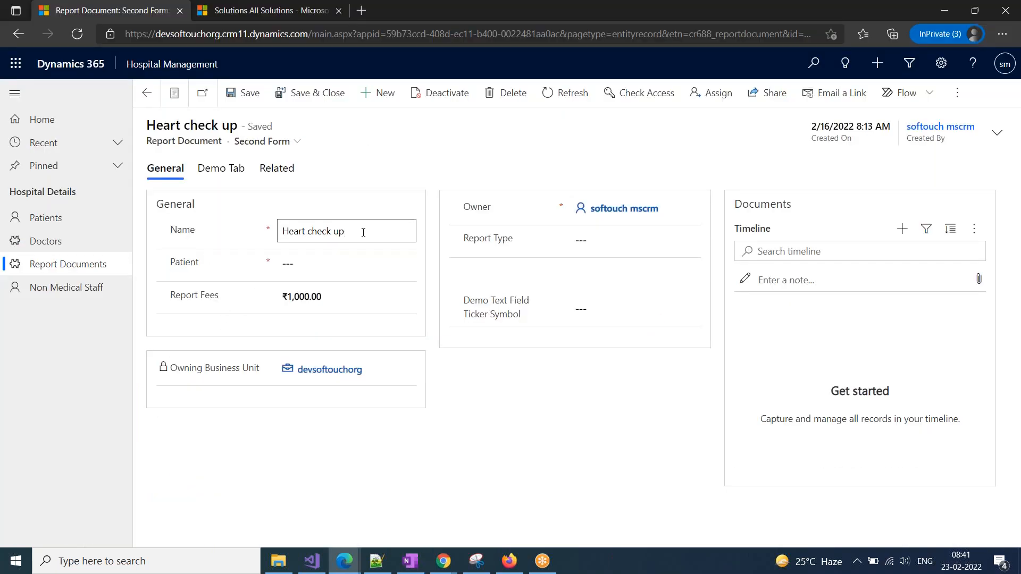
key(BackSpace)
click(552, 428)
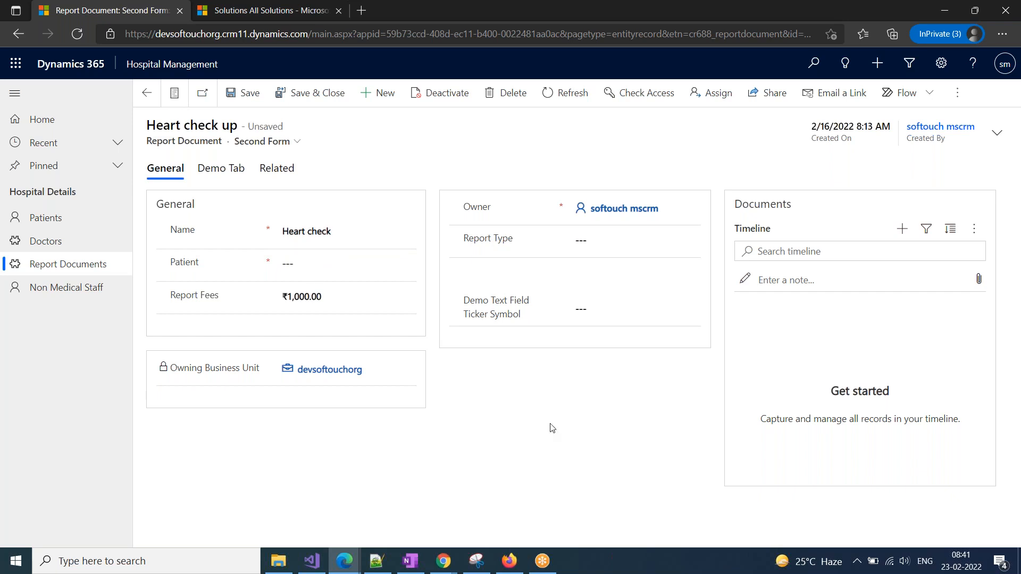
click(600, 313)
text(1211)
click(547, 428)
Set the Heart check up record's Report Fees to 23221 and its Report Type to Commercial
click(367, 301)
text(23221)
click(493, 431)
click(585, 243)
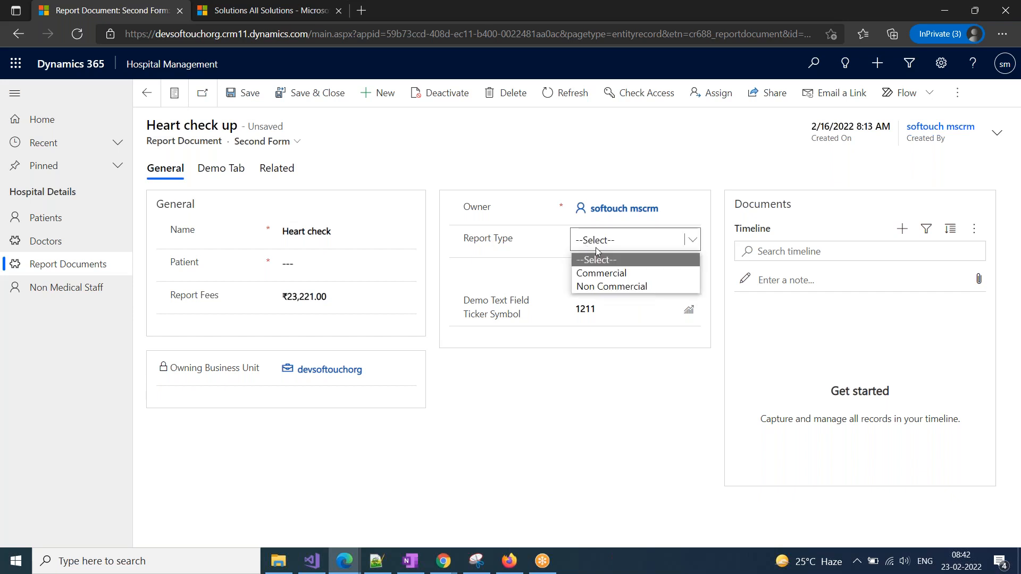
click(612, 275)
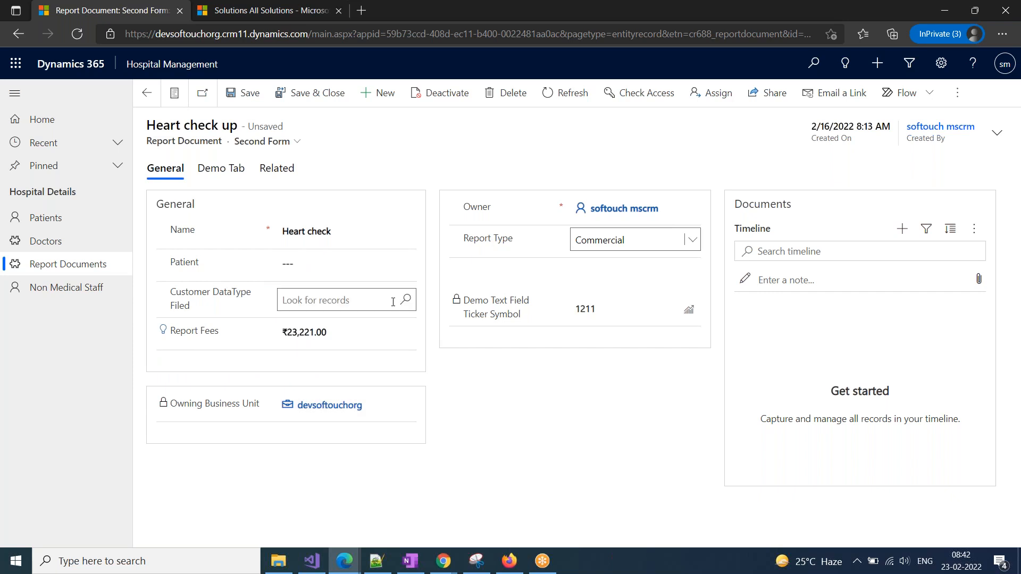
Switch to the OneNote Batch FEB notes and add "On Change of field which is used in the condition component" under Triggers of Business Rule
click(410, 561)
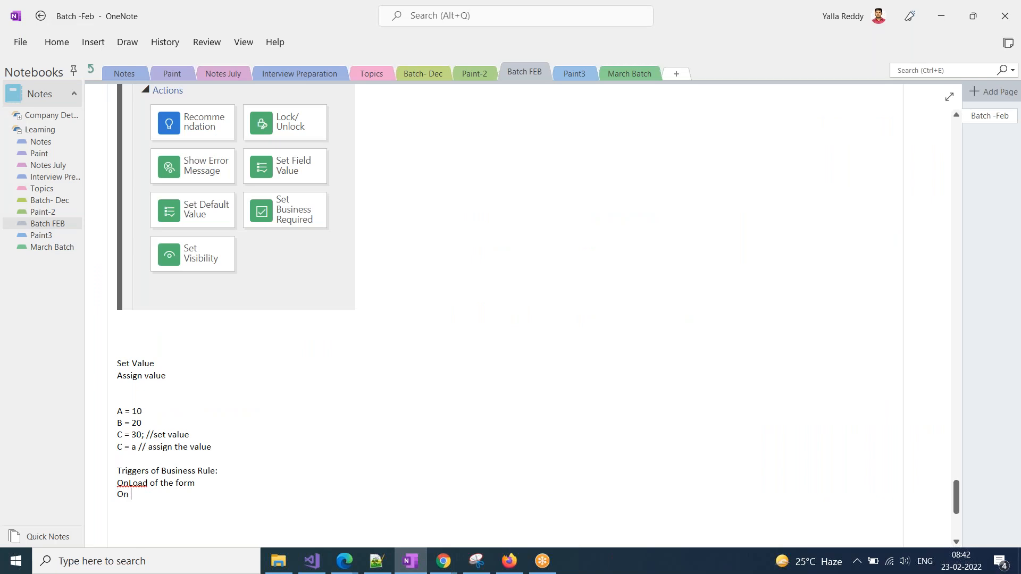
text(hange of)
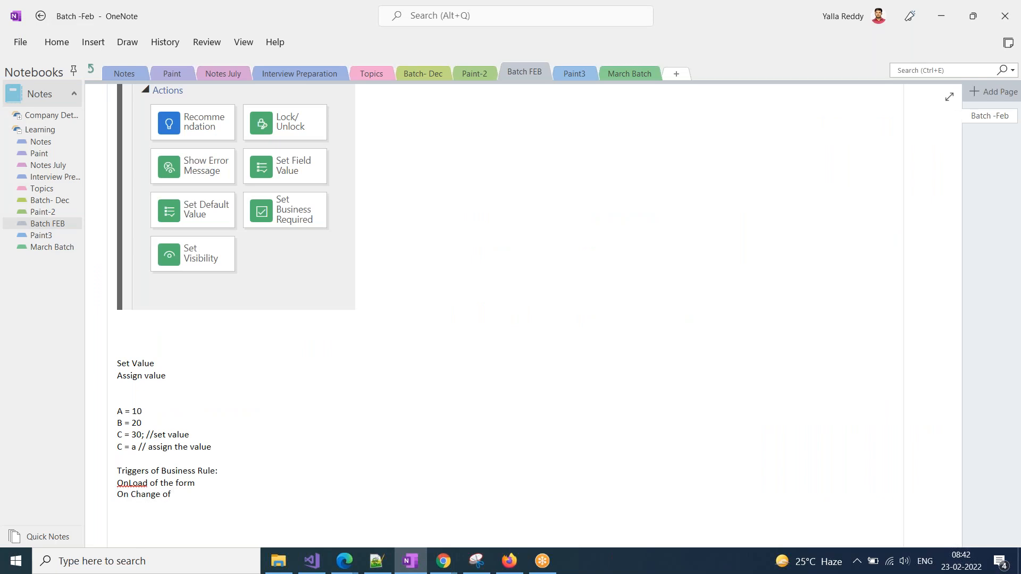
text( field which is used in the condition com)
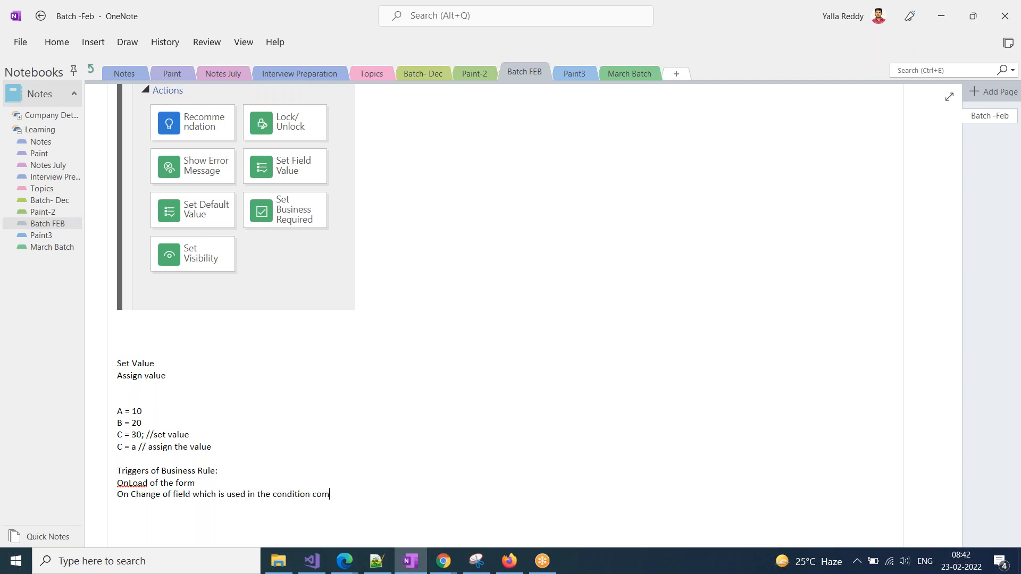
text(ponenet)
drag(367, 494, 97, 485)
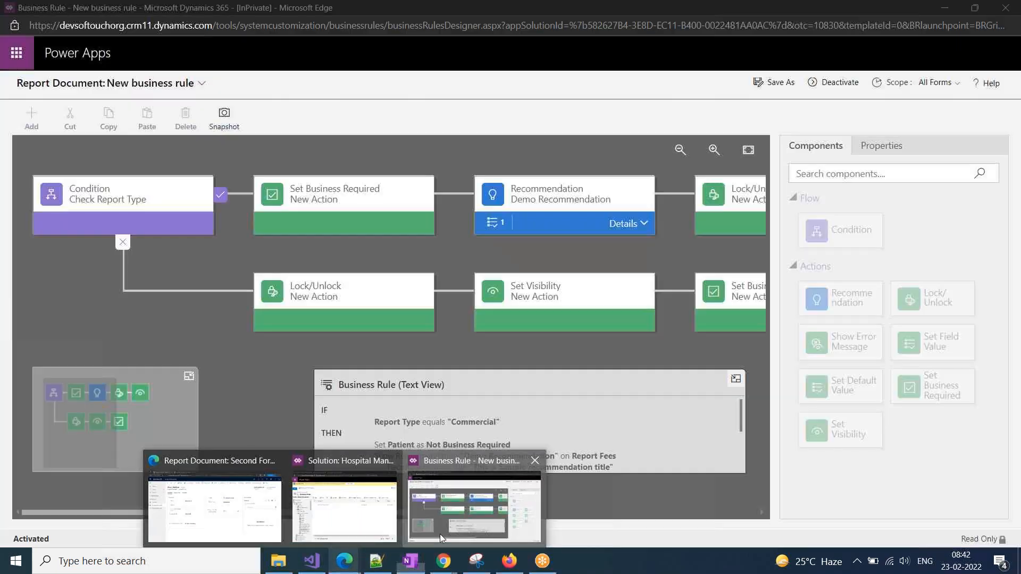
Switch to the Report Document business rule designer, inspect the Check Report Type condition, and deactivate the rule
click(440, 534)
click(411, 563)
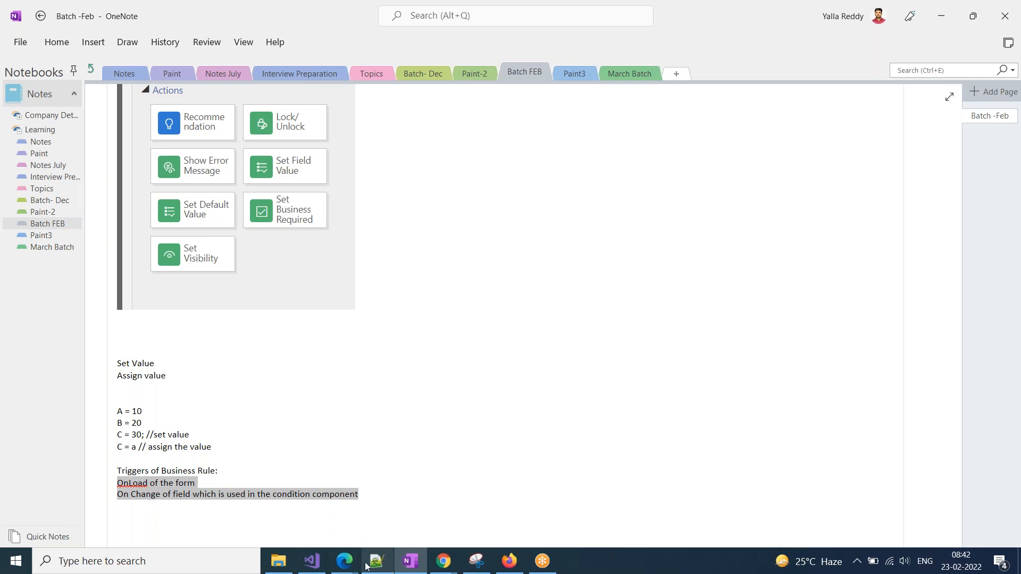
mouse_move(346, 562)
click(483, 489)
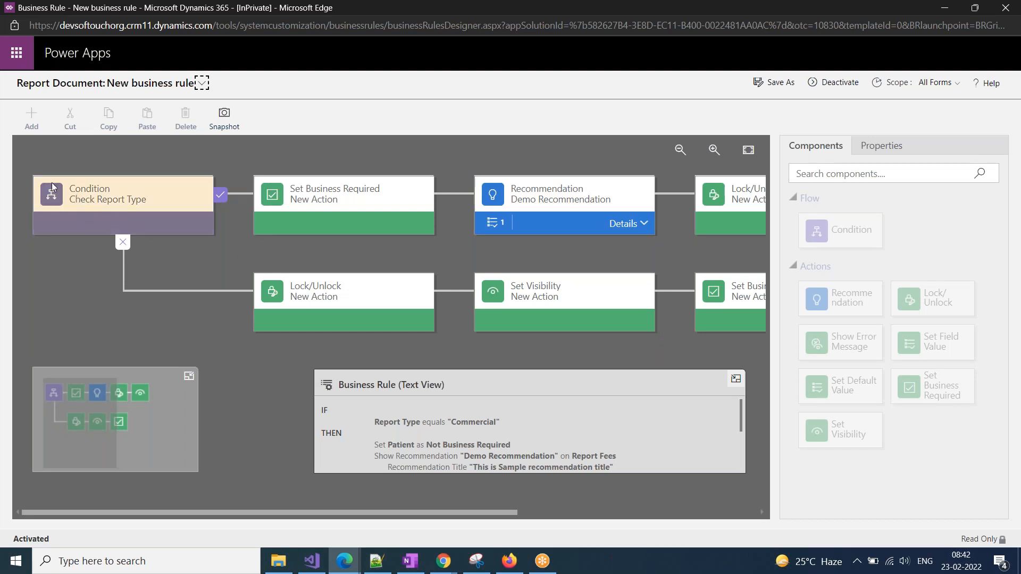
click(115, 207)
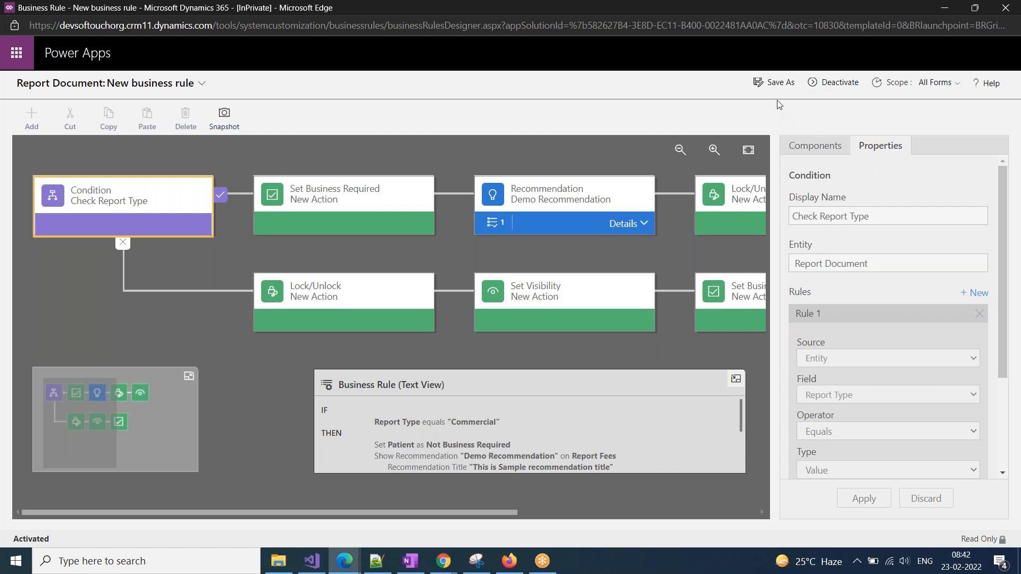
click(835, 82)
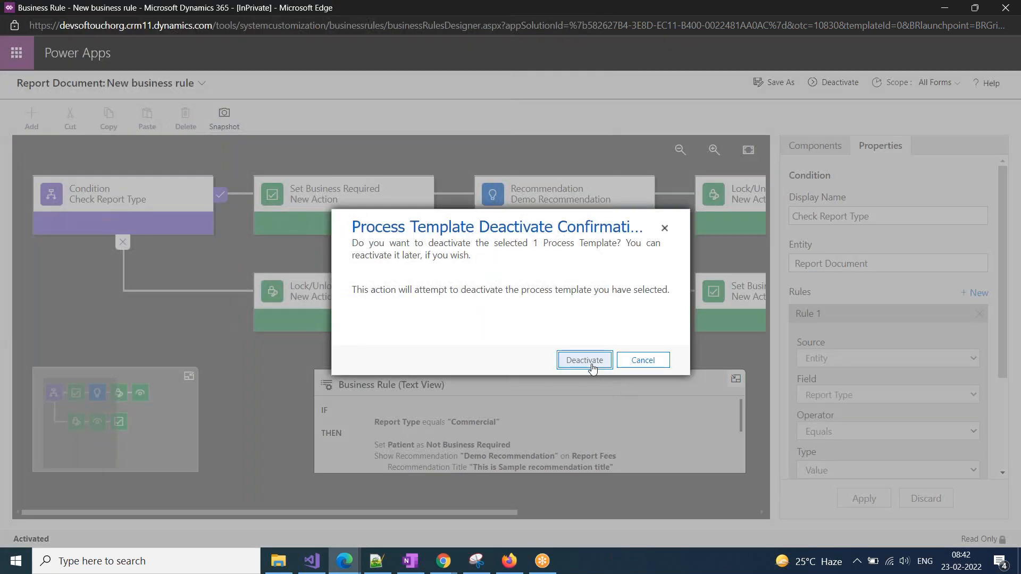
click(588, 360)
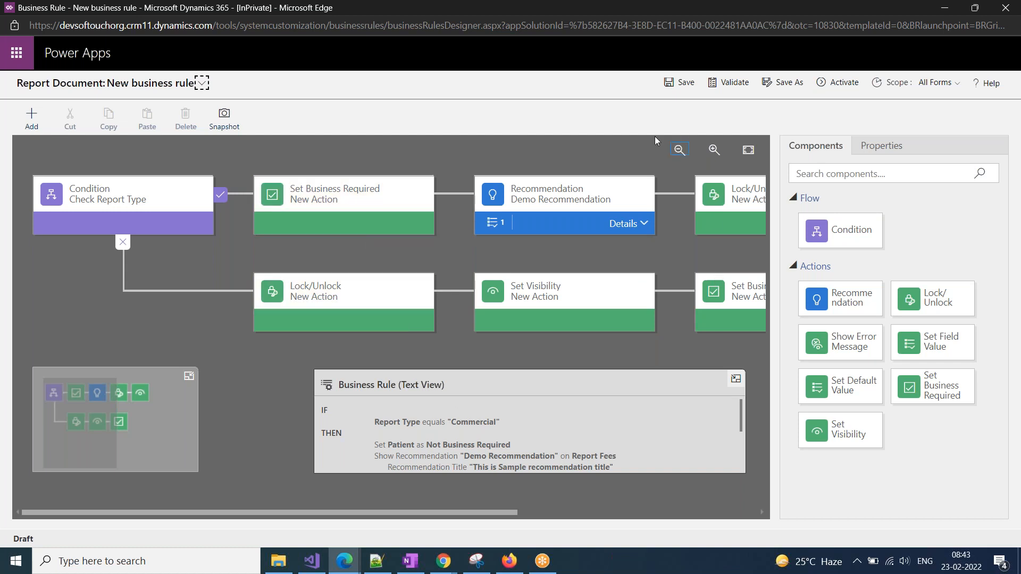
Delete the Set Business Required, Recommendation, Lock/Unlock and Set Visibility actions from the condition's true branch
click(358, 185)
click(194, 117)
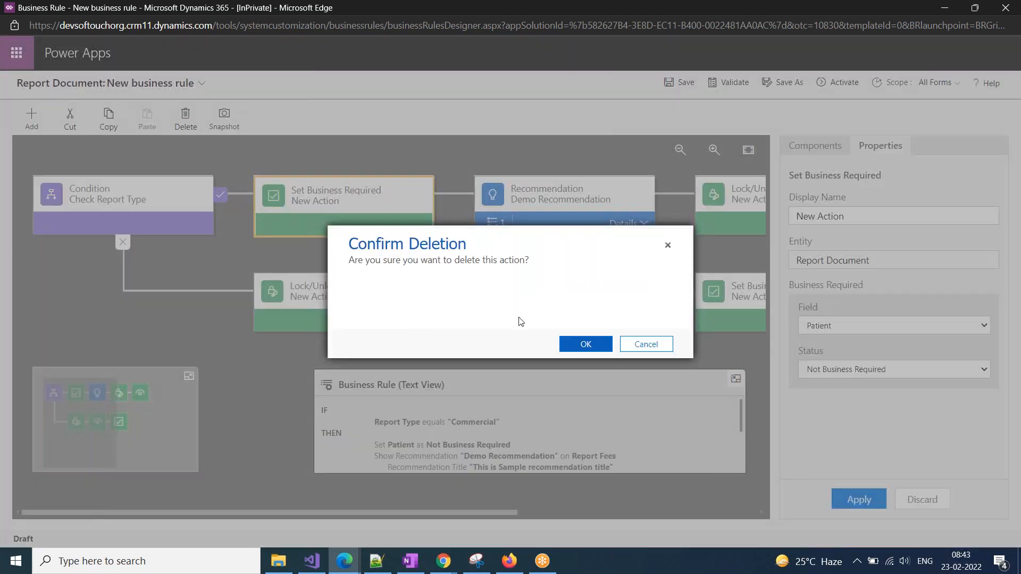
click(563, 344)
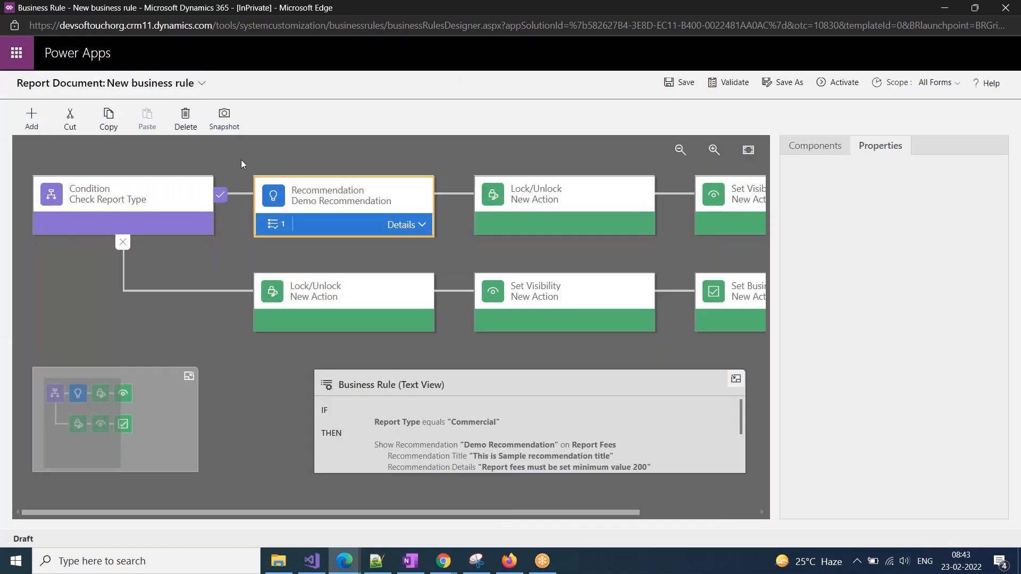
click(185, 118)
click(587, 345)
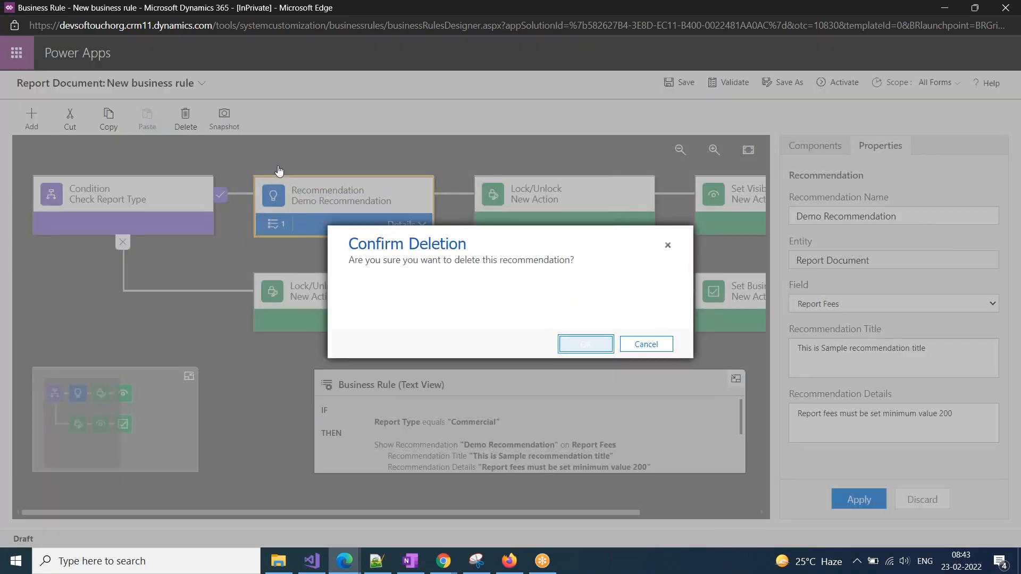
click(340, 211)
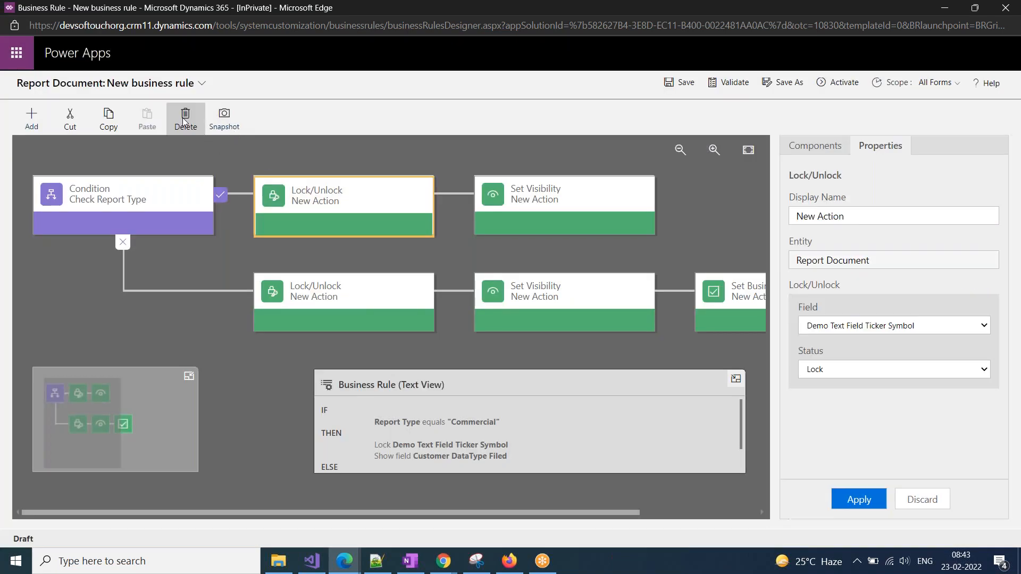
click(185, 118)
click(584, 344)
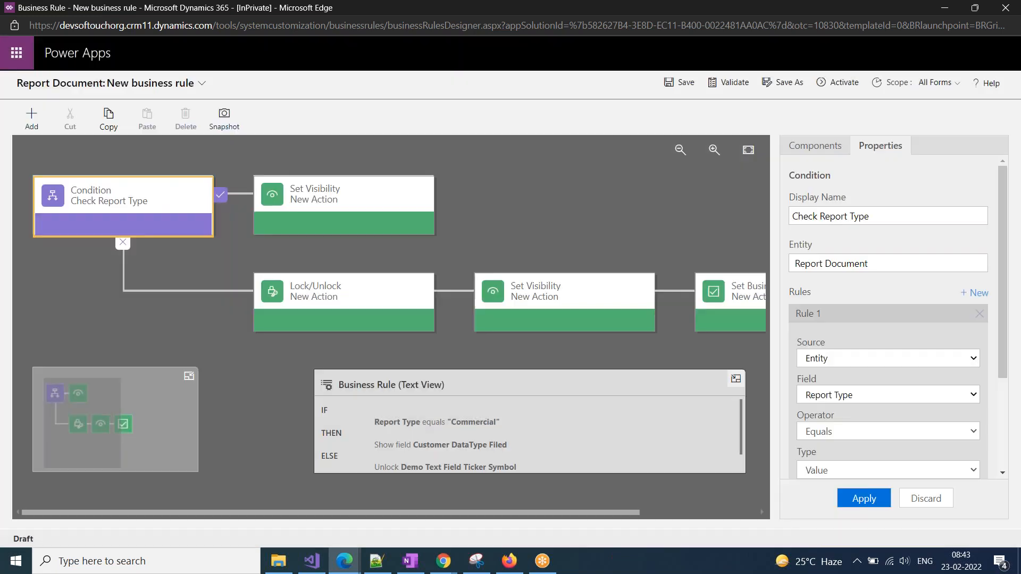
click(314, 196)
click(186, 118)
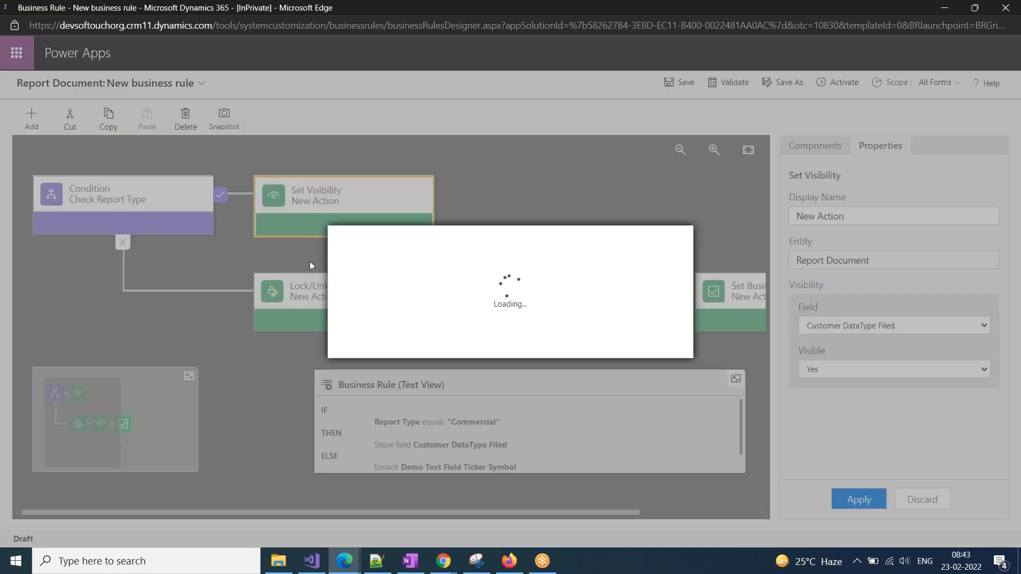
click(584, 344)
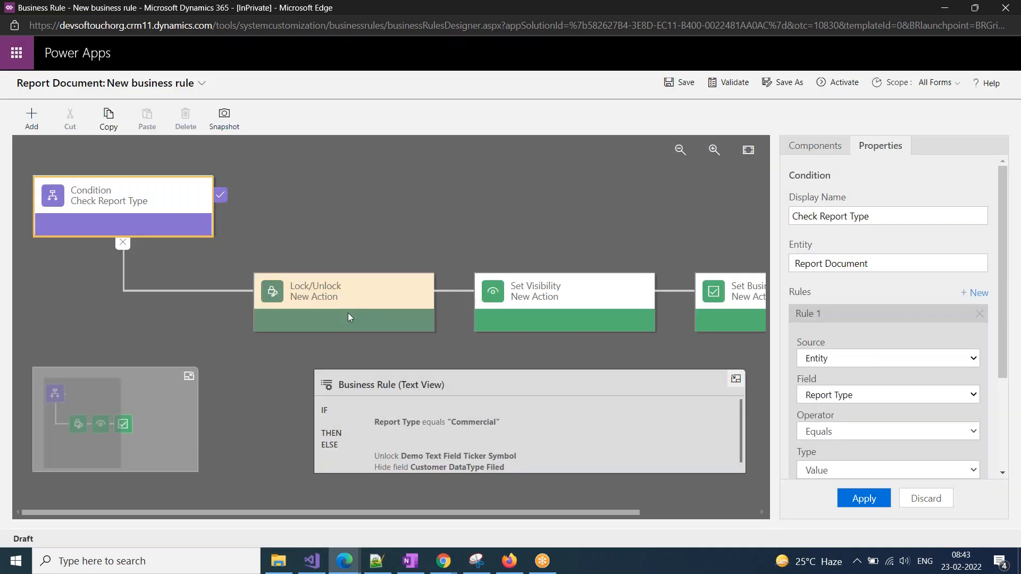
Delete the Lock/Unlock, Set Visibility and Set Business Required actions from the condition's false branch
click(313, 283)
click(186, 118)
click(586, 345)
click(314, 292)
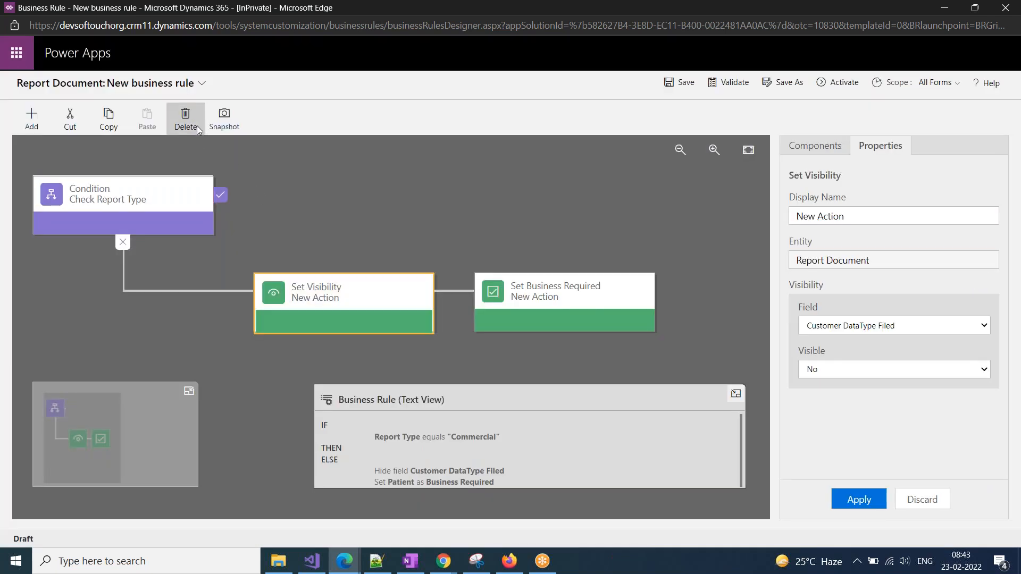
click(186, 118)
click(561, 341)
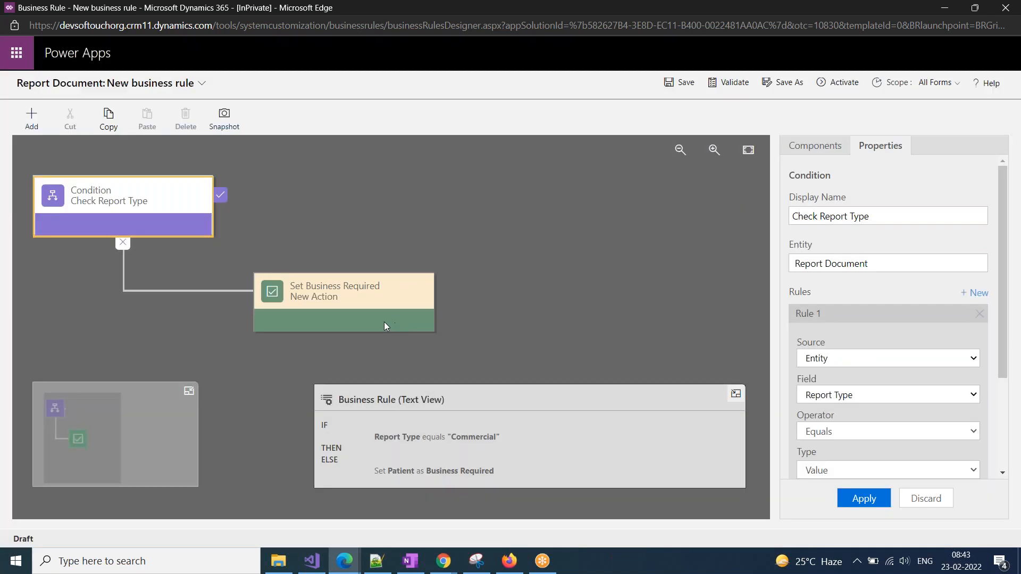
click(351, 289)
click(186, 118)
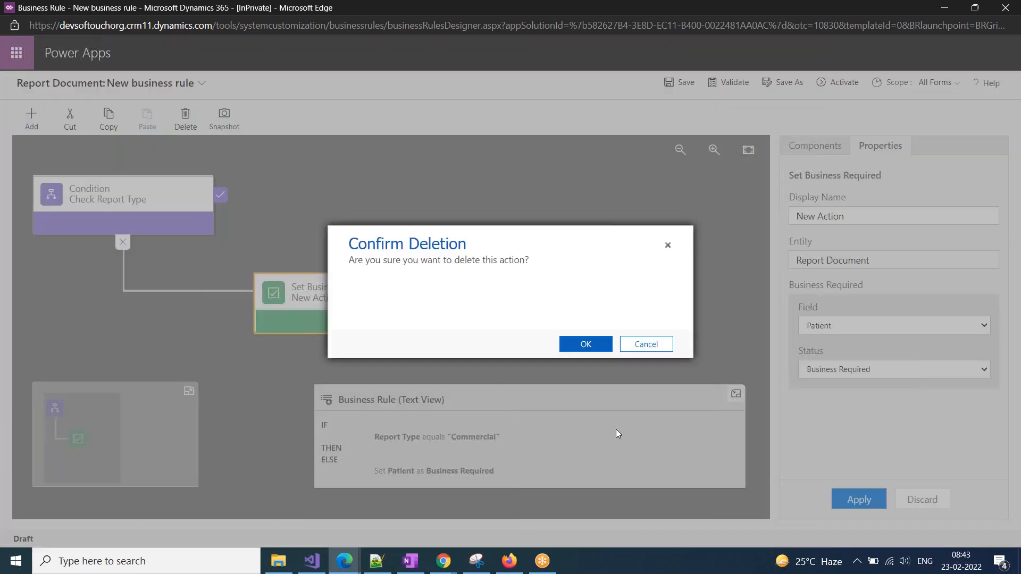
click(587, 345)
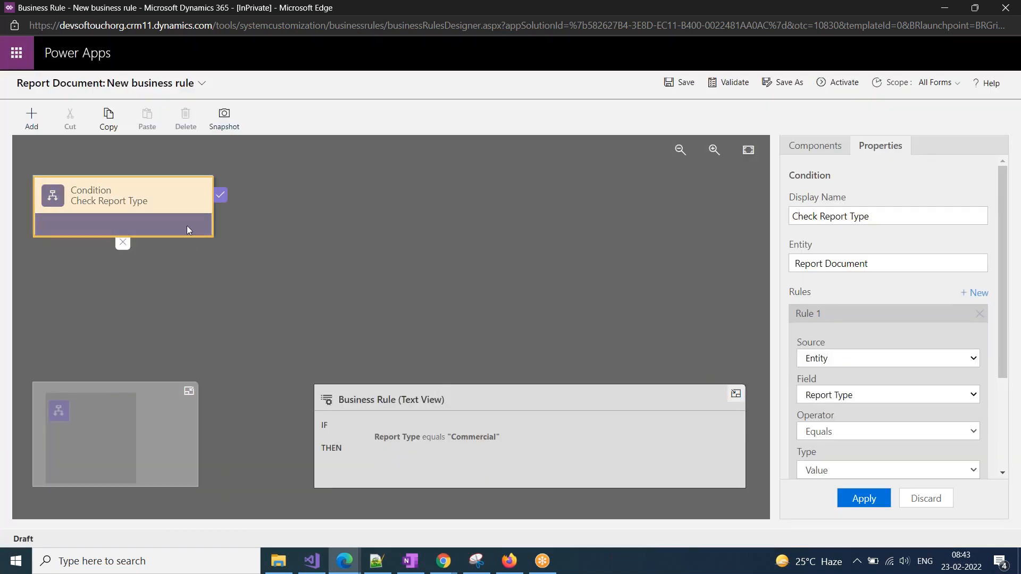
Change the Check Report Type condition's rule to Demo Text Field Ticker Symbol Contains the value XYZ and apply it
scroll(925, 432, down, 1)
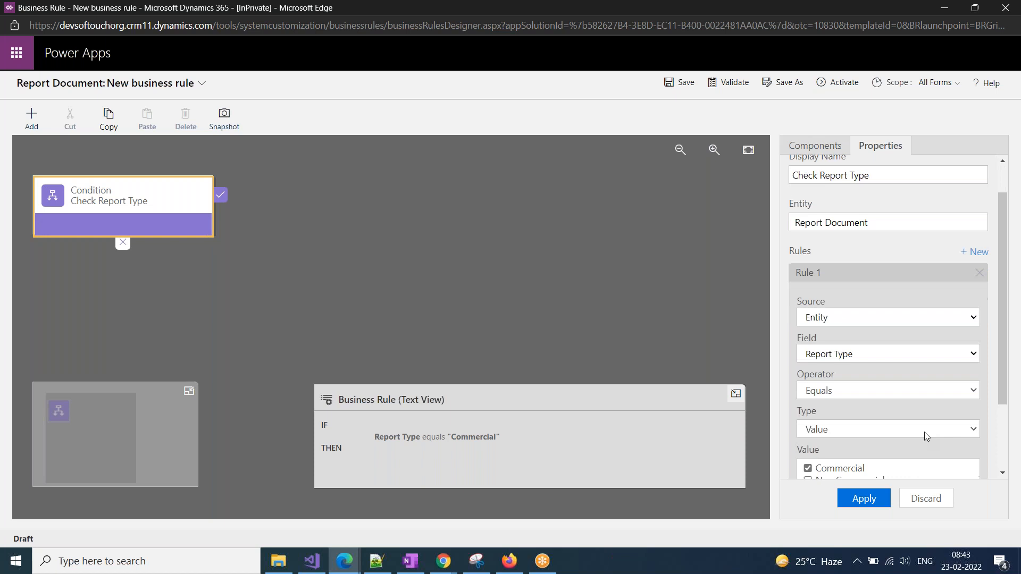
scroll(844, 404, down, 1)
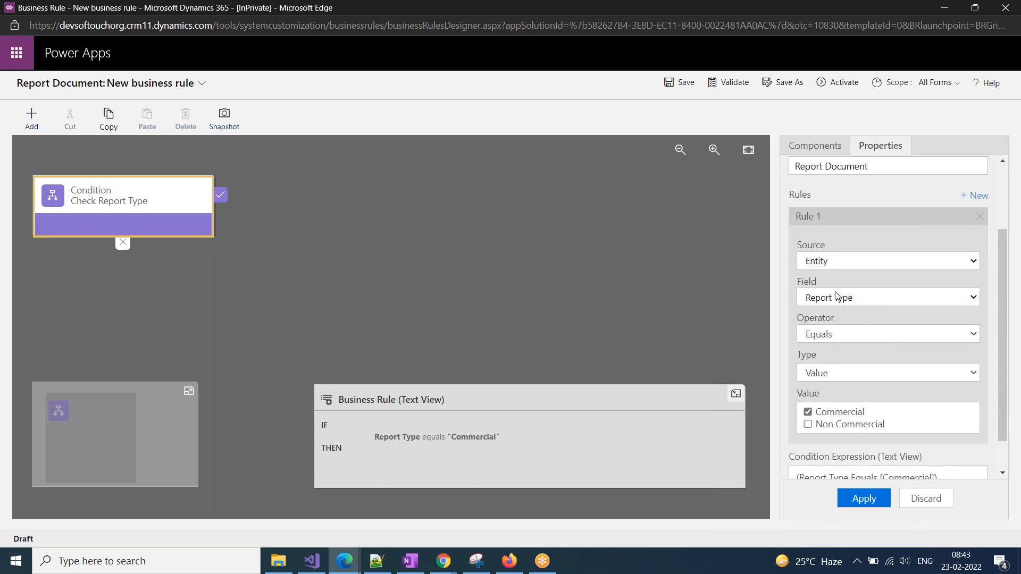
click(840, 297)
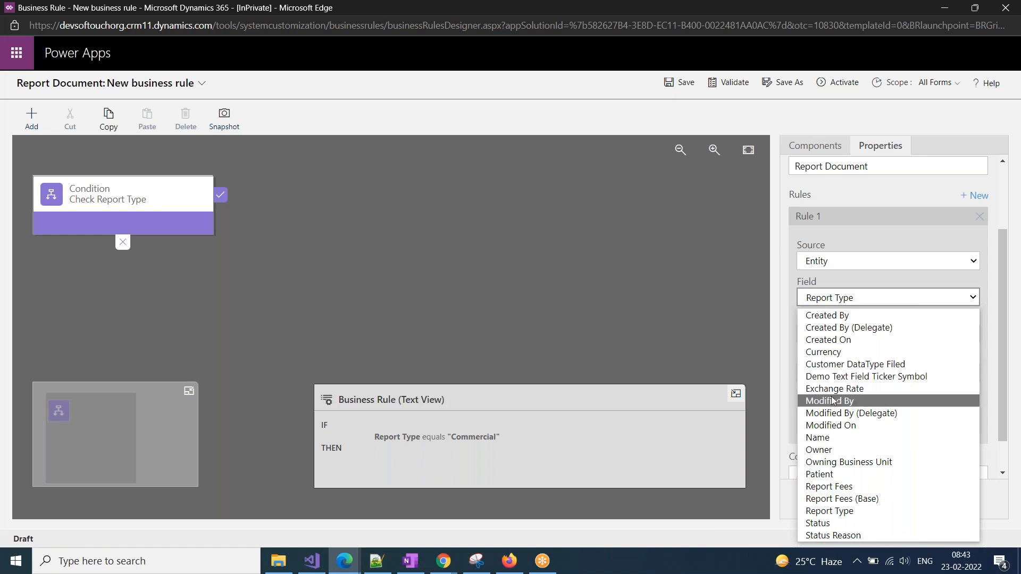
click(833, 377)
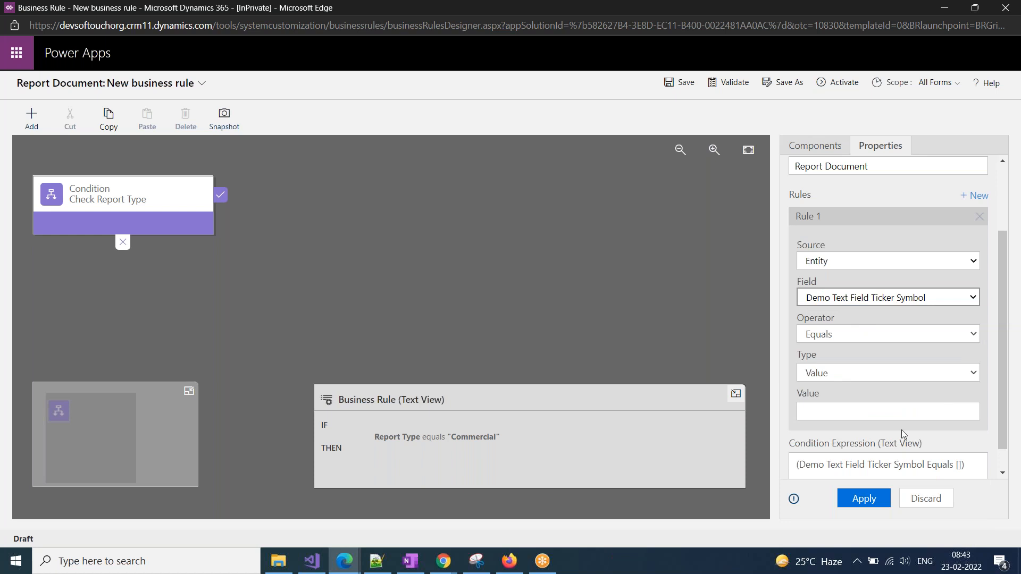
click(818, 339)
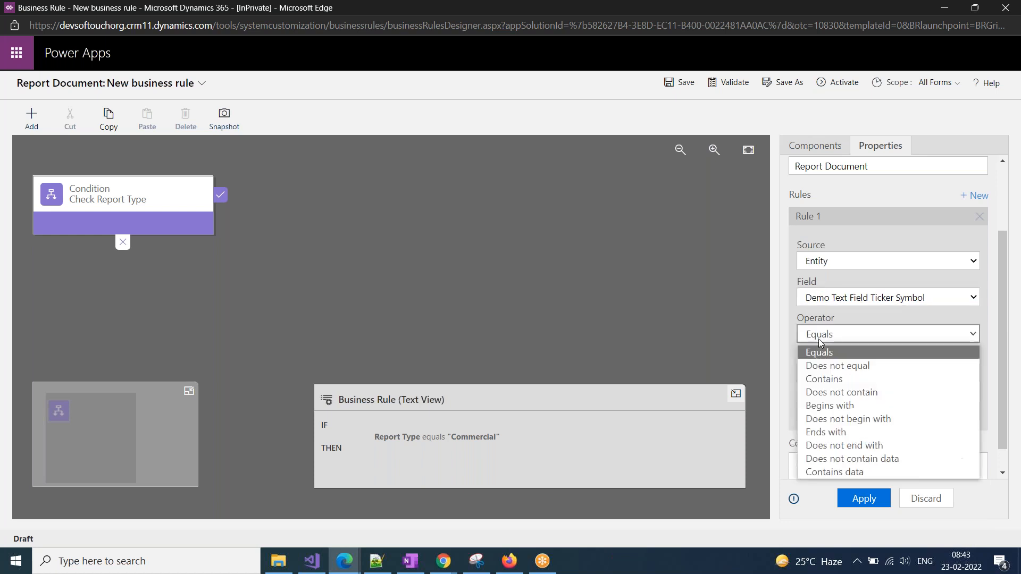
click(843, 379)
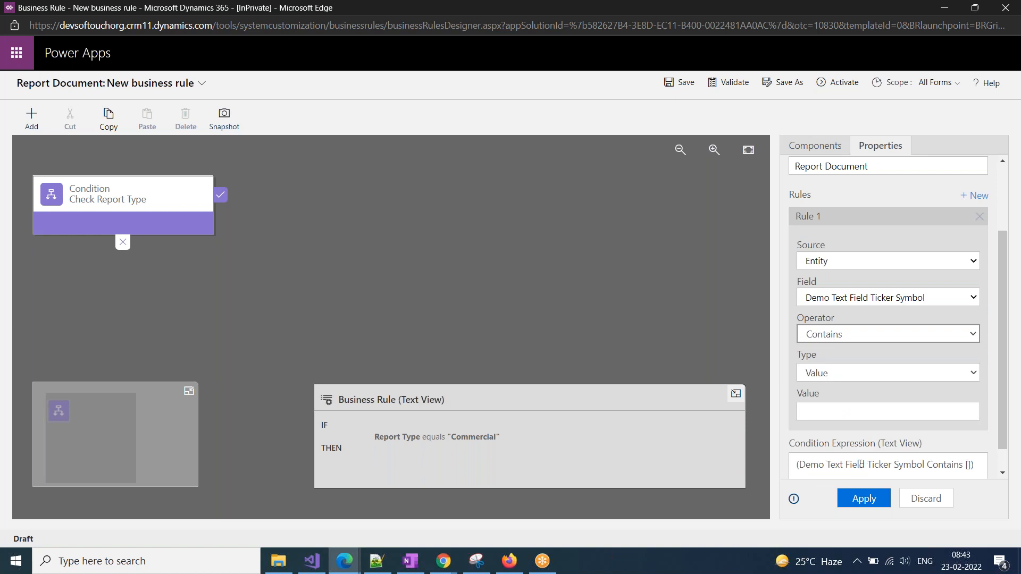
click(812, 378)
click(811, 378)
click(819, 413)
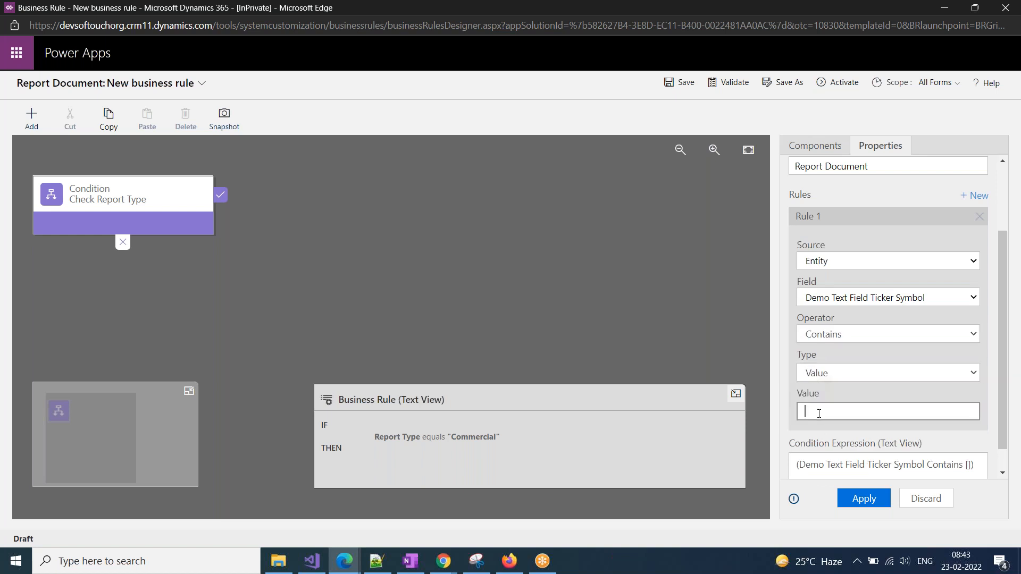
text(*)
text(XYZ)
click(861, 501)
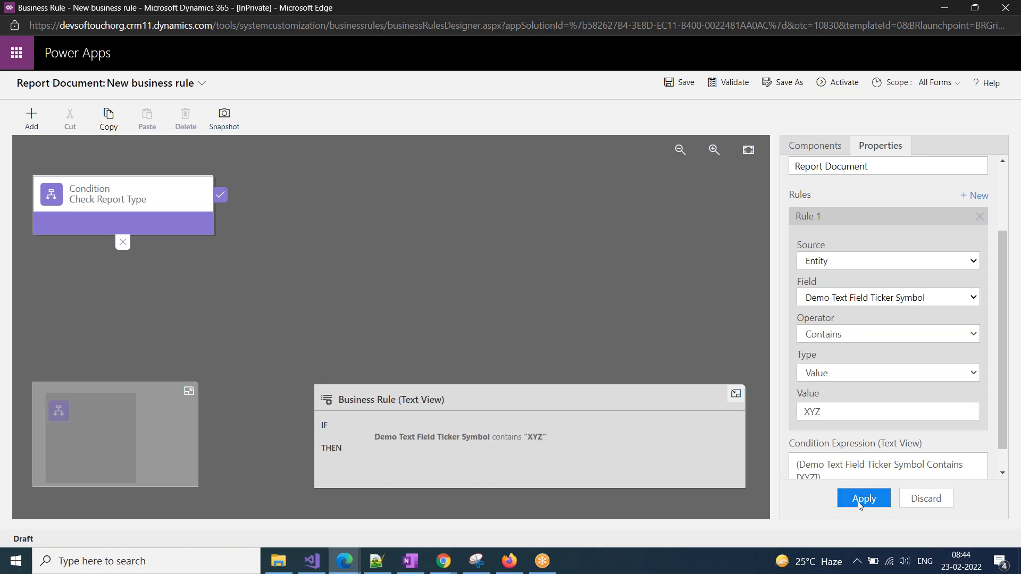
Add a Set Field Value action to the Check Report Type condition's true branch and choose Report Fees as its field
scroll(818, 439, up, 3)
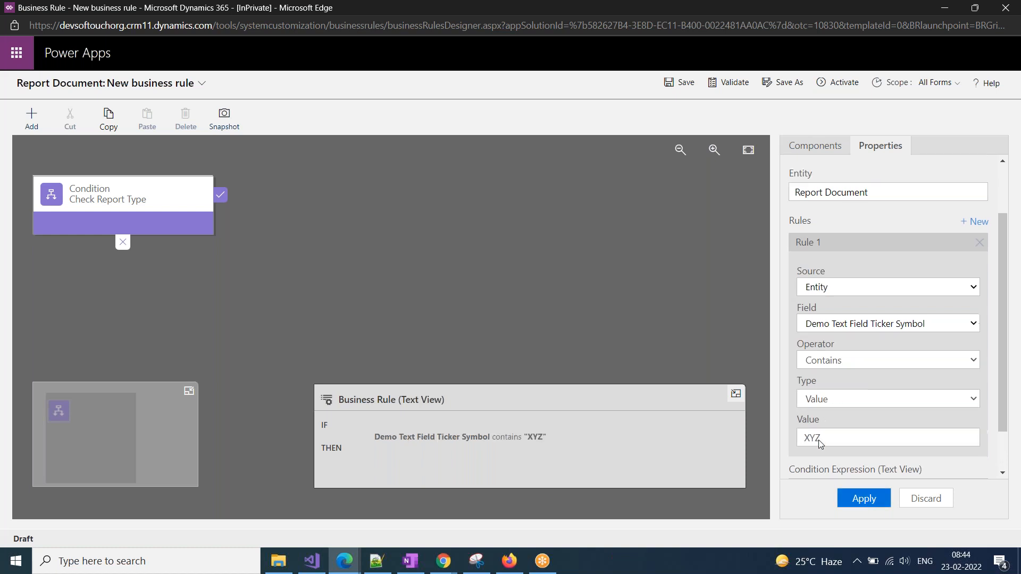
click(827, 148)
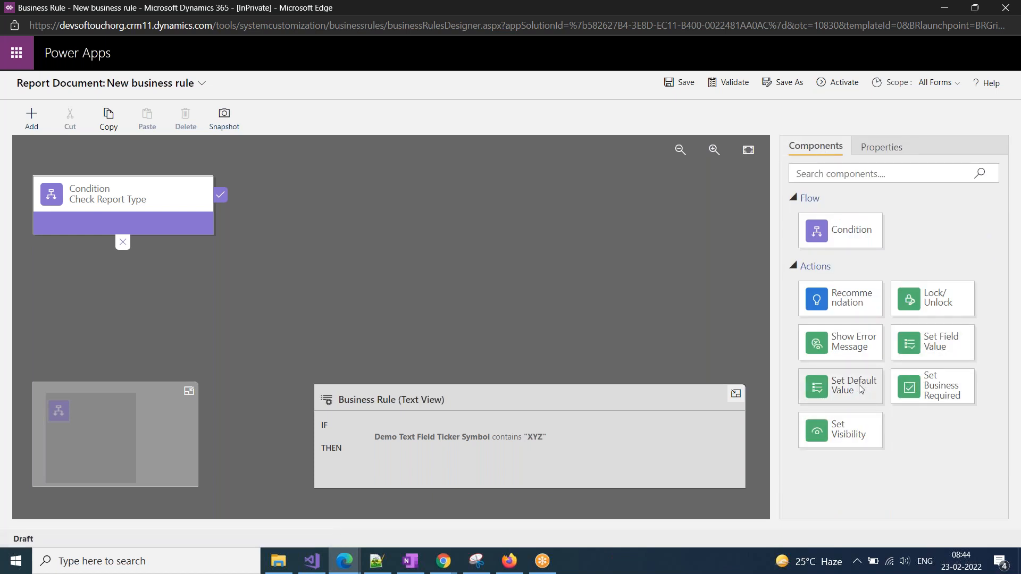
drag(951, 340, 241, 222)
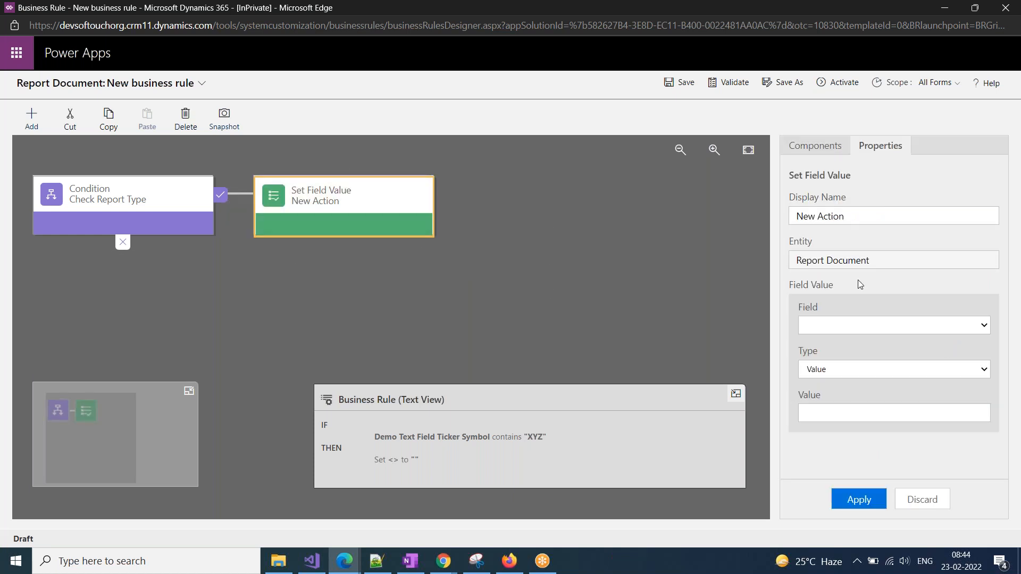
click(831, 414)
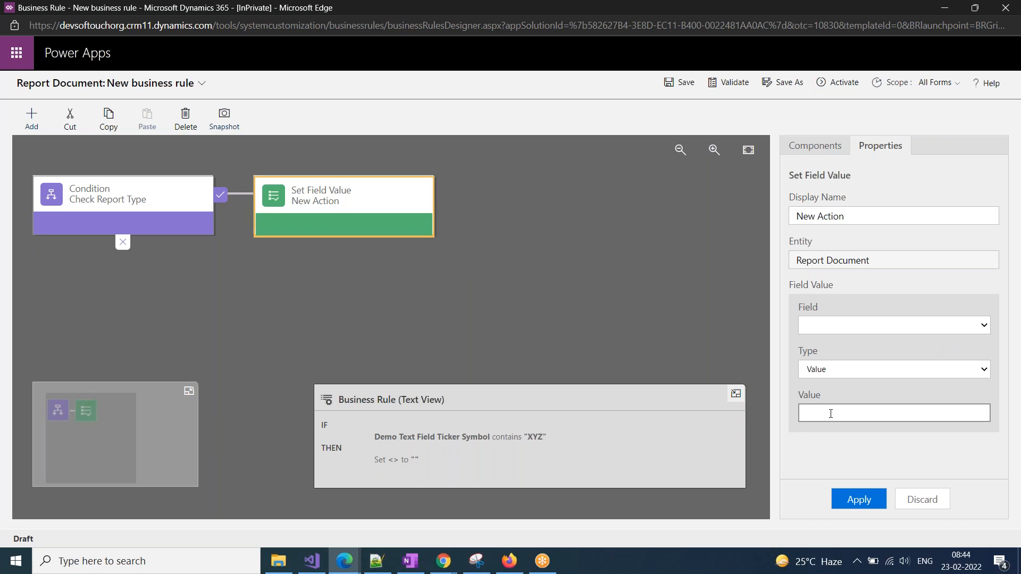
click(856, 329)
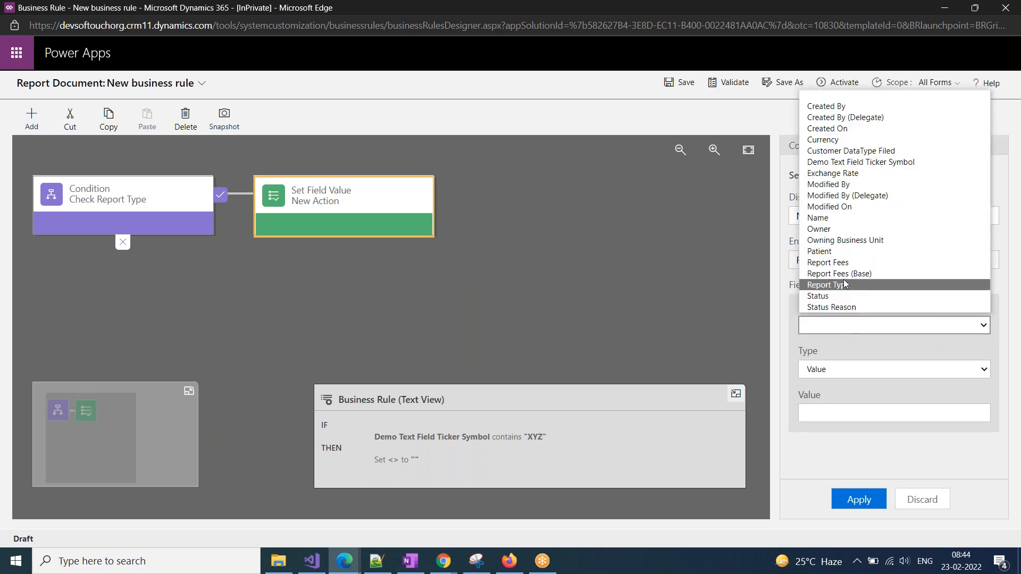
click(834, 262)
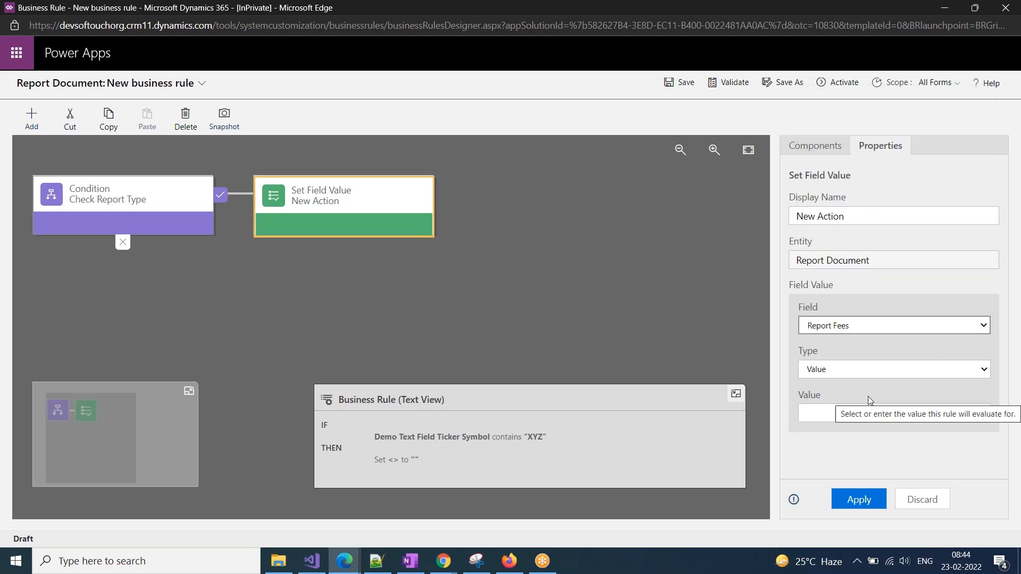
click(835, 373)
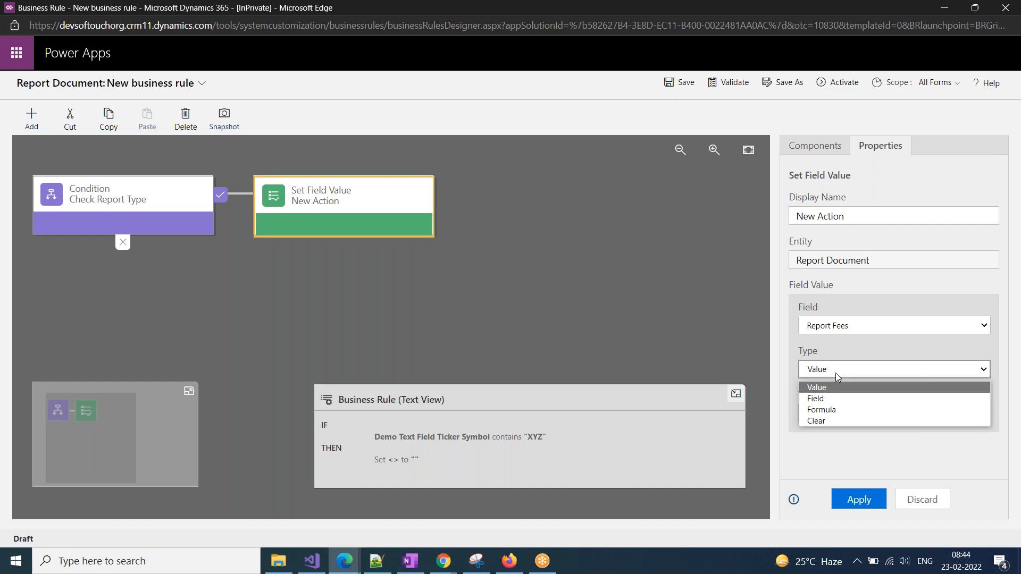
click(834, 405)
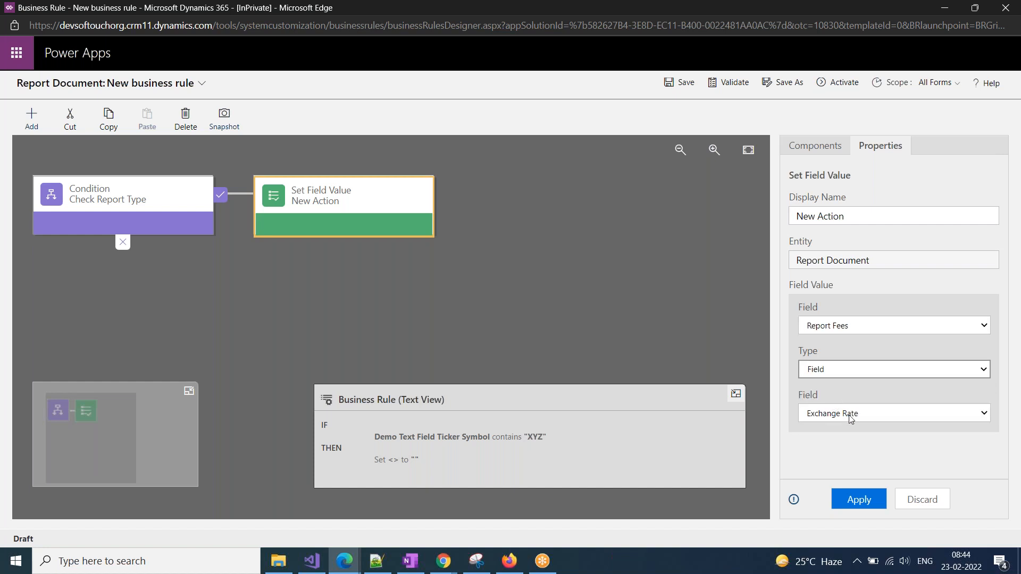
click(847, 415)
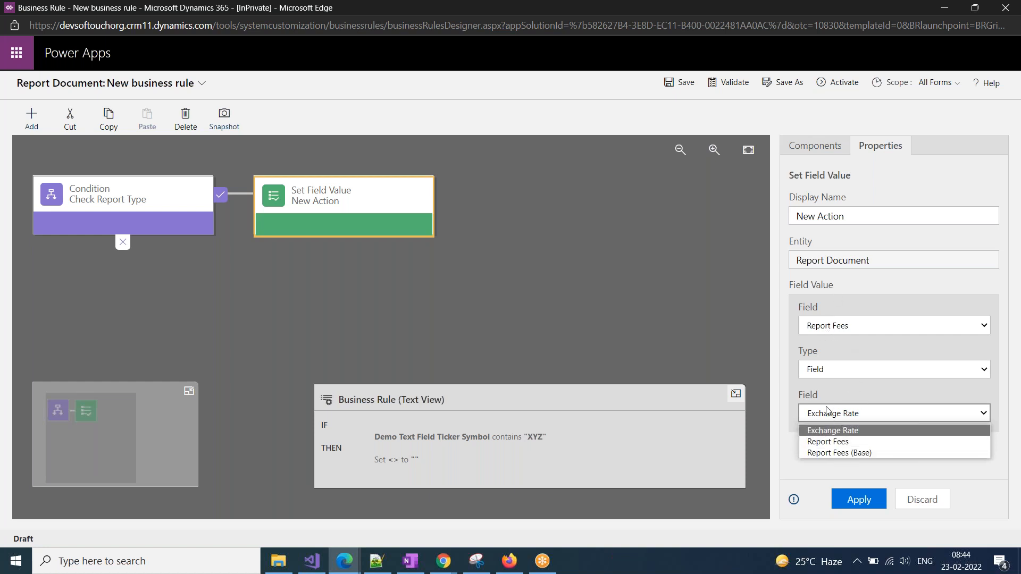
Define the Set Field Value action's value as a formula multiplying the Report Fees field by the Report Fees field
click(816, 372)
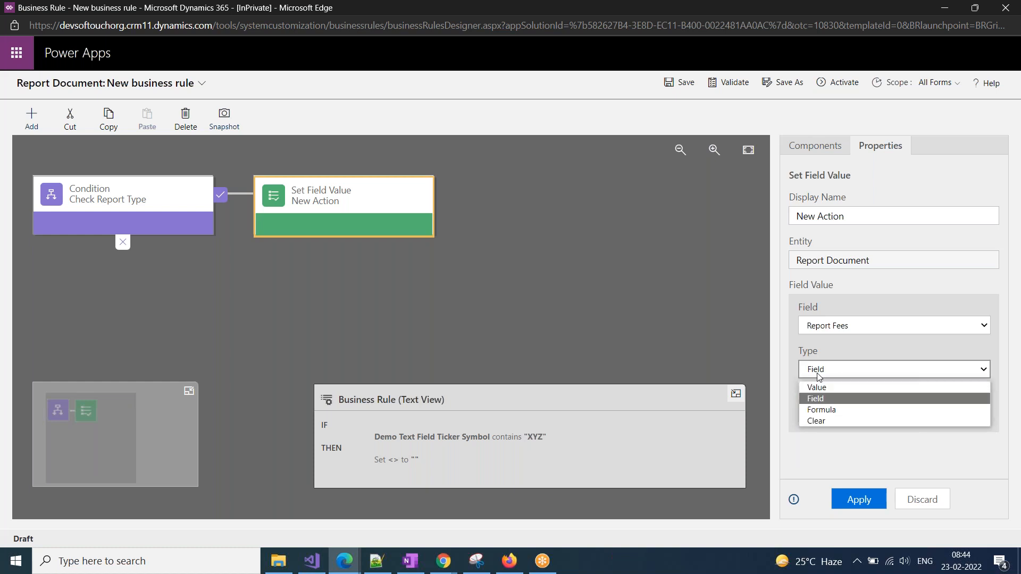
click(831, 410)
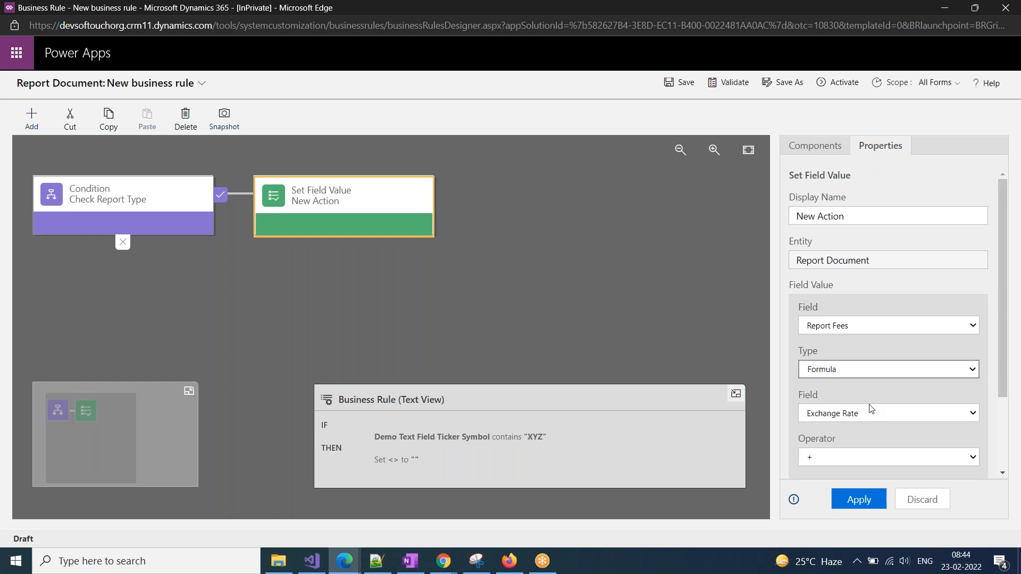
scroll(869, 404, down, 2)
click(860, 320)
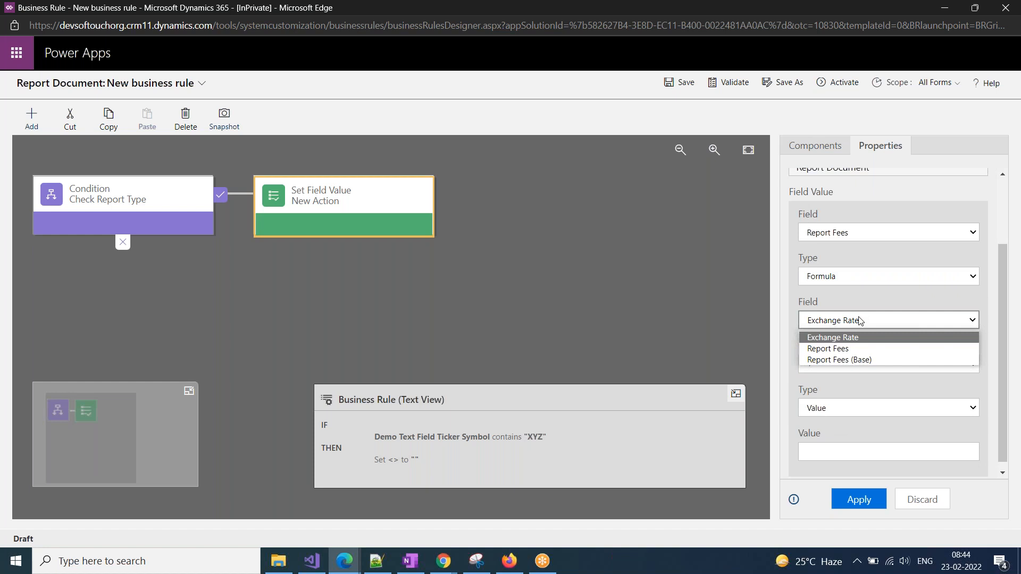
click(849, 348)
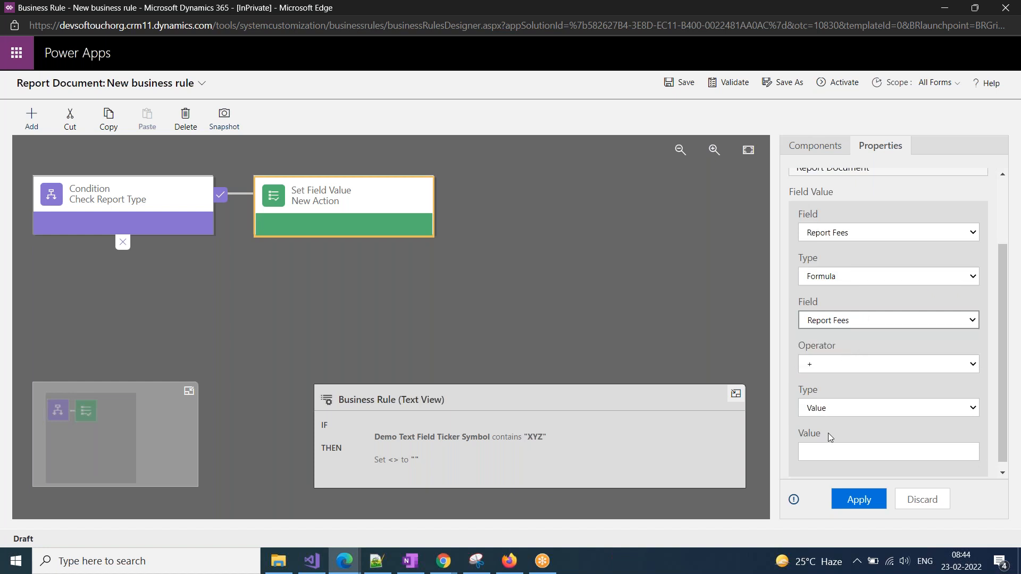
click(826, 365)
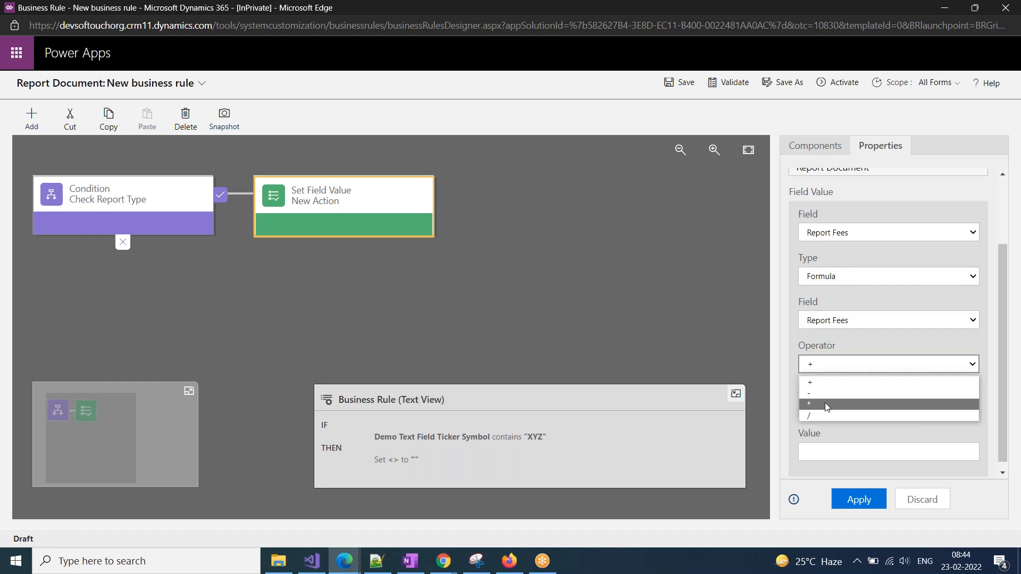
click(825, 403)
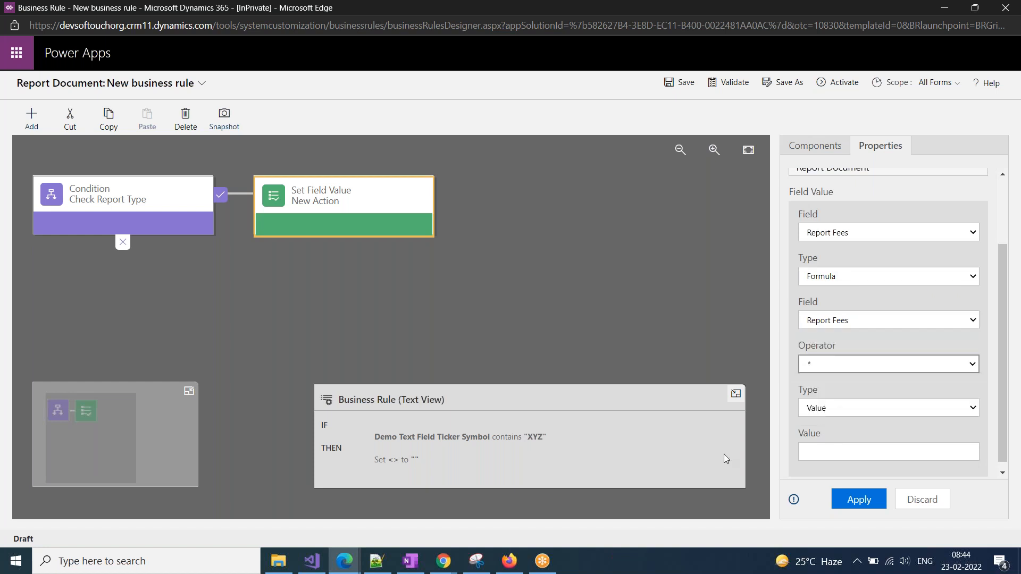
click(849, 408)
click(853, 425)
click(854, 444)
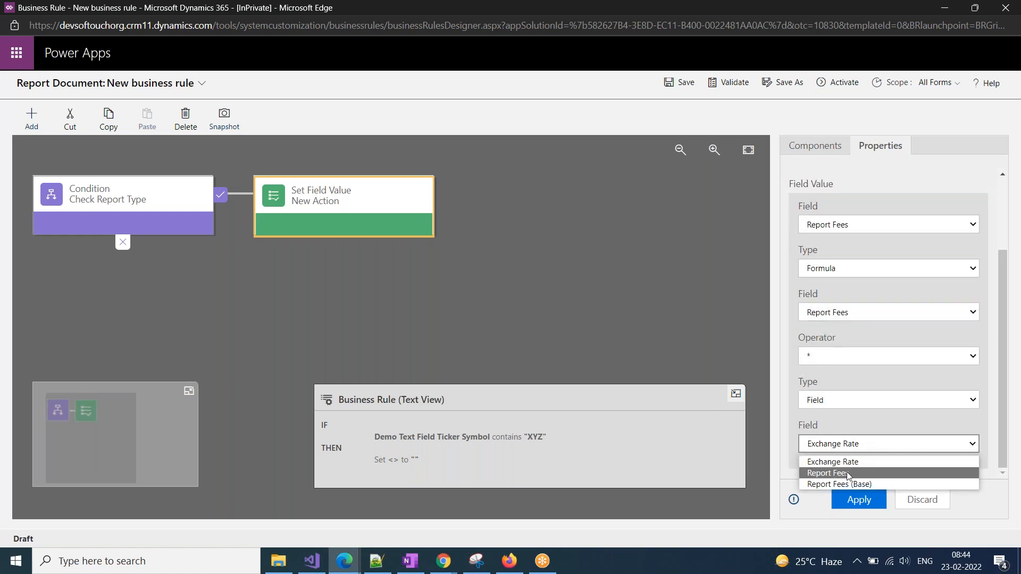
click(847, 474)
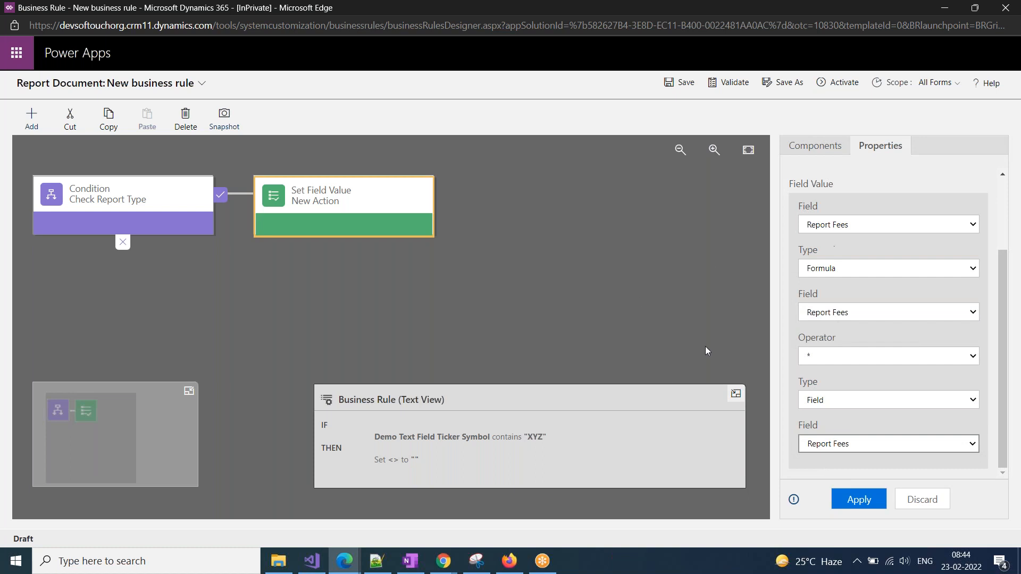
scroll(831, 378, up, 3)
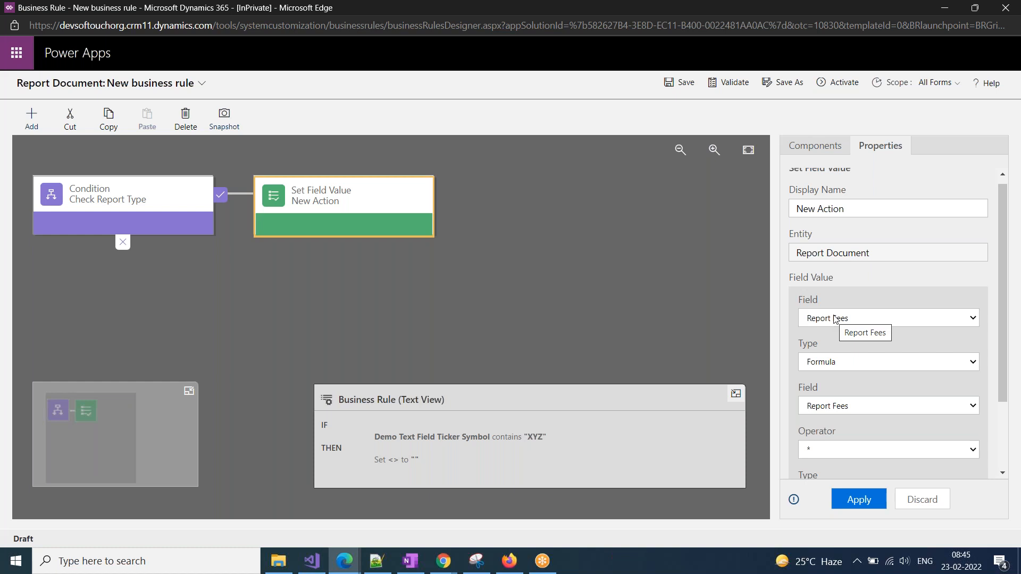
Switch to the OneNote notes and add the line X = X*X below the business rule triggers
click(410, 560)
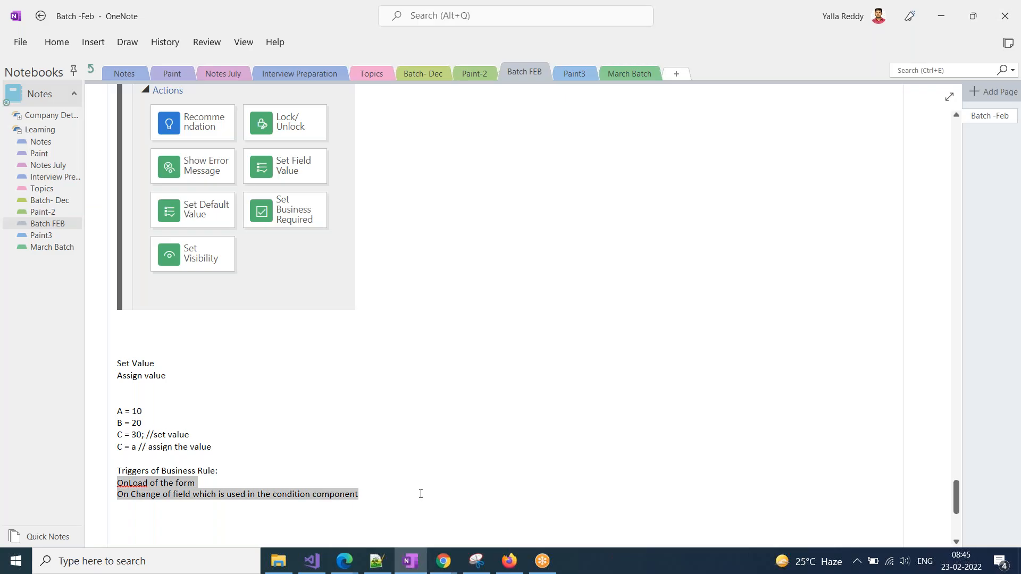
scroll(168, 514, down, 1)
click(155, 515)
text(x)
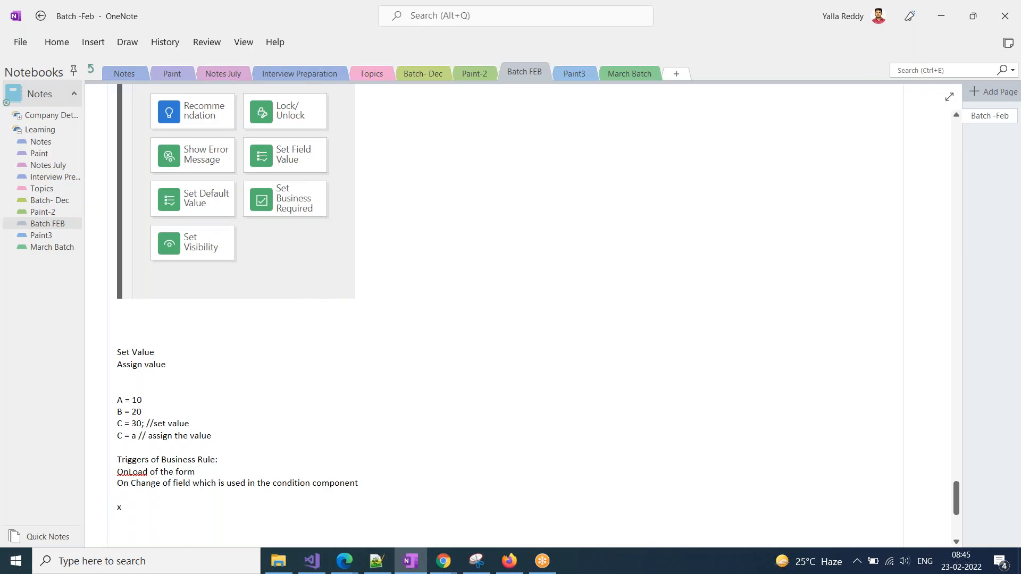
text( = X*X)
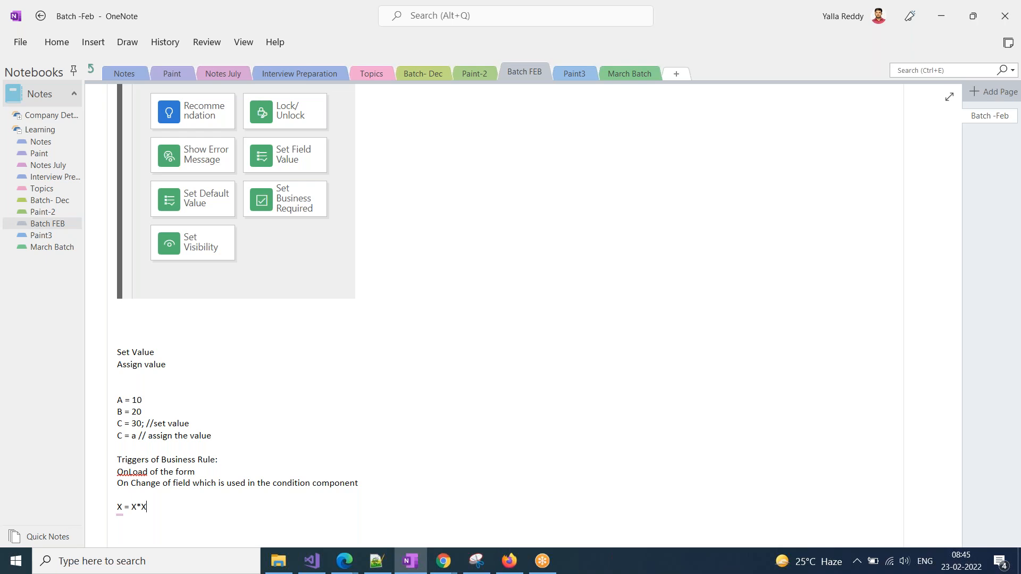
Switch back to the business rule designer and add a Set Default Value action for Report Fees to the condition's false branch
key(alt+Tab)
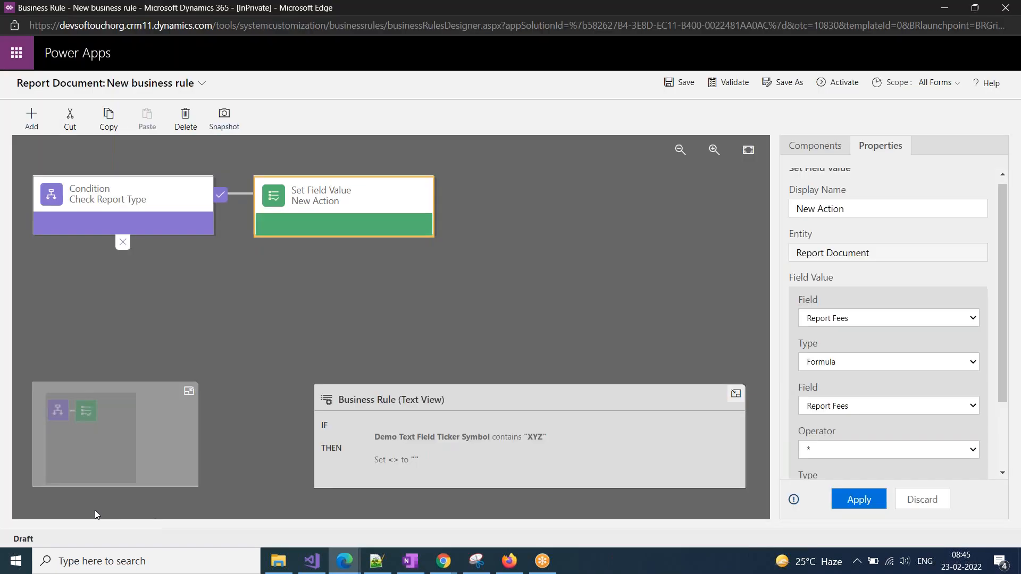
click(150, 193)
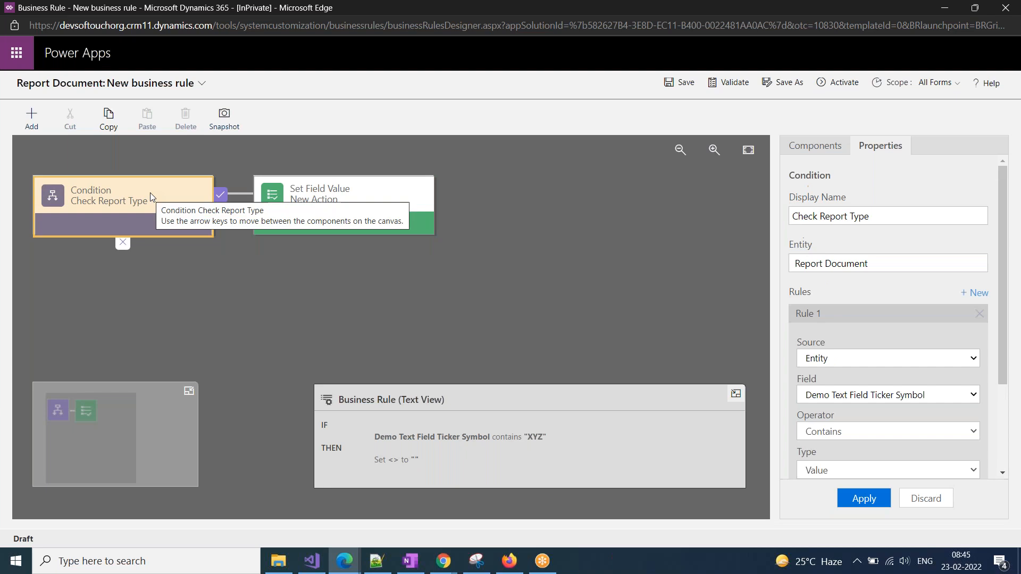
scroll(830, 432, down, 3)
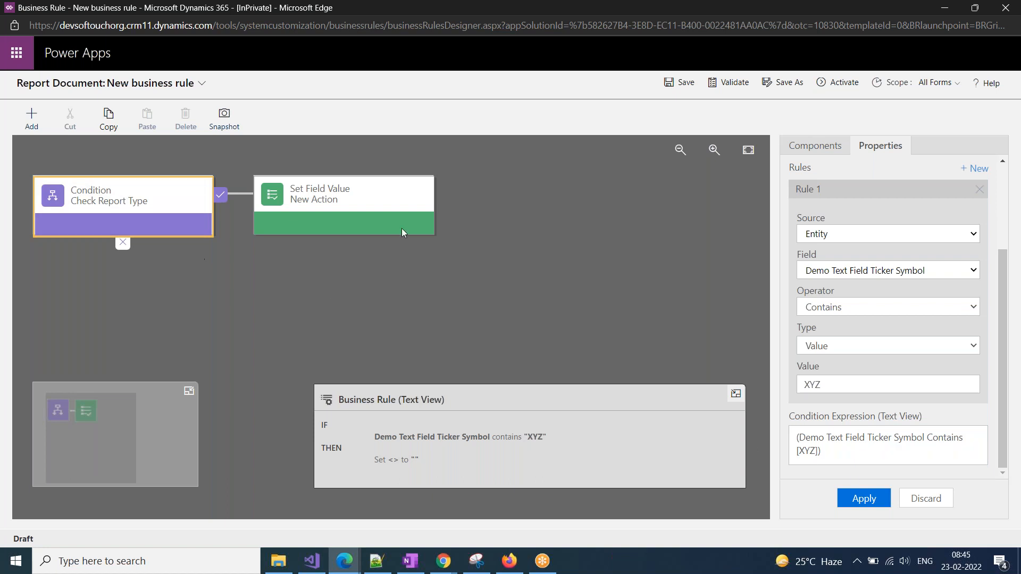
click(811, 146)
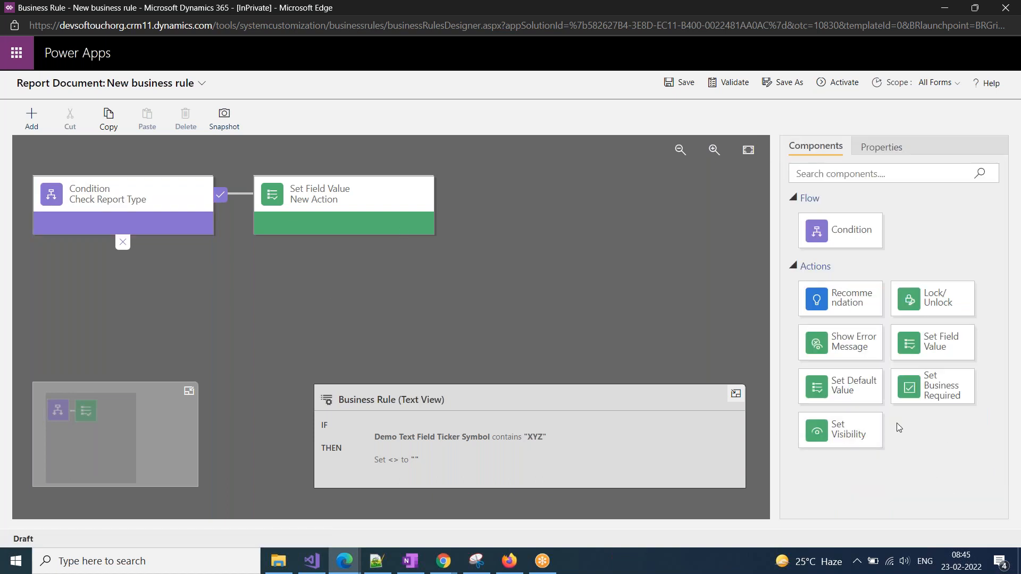
drag(847, 401, 183, 293)
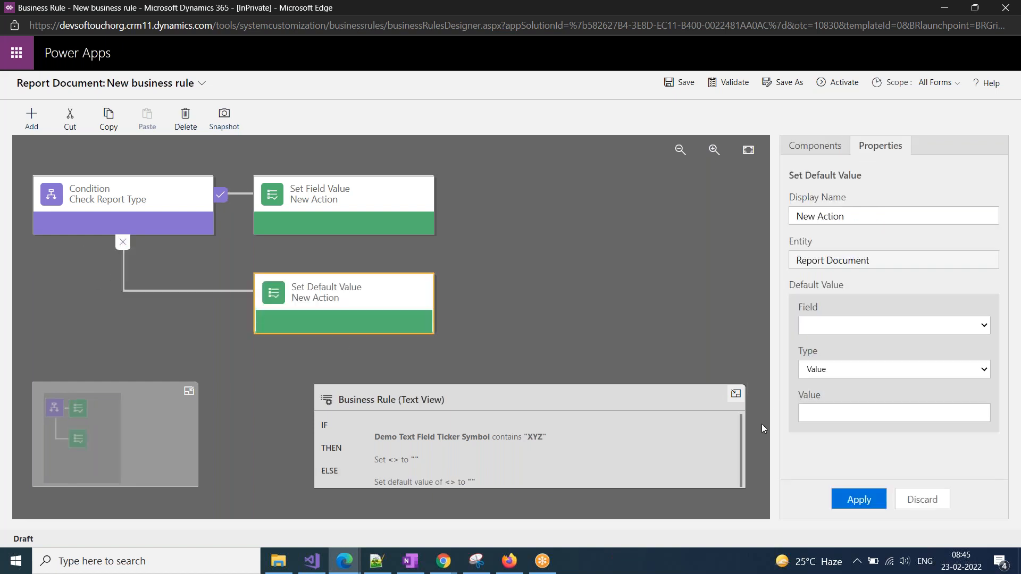
click(862, 331)
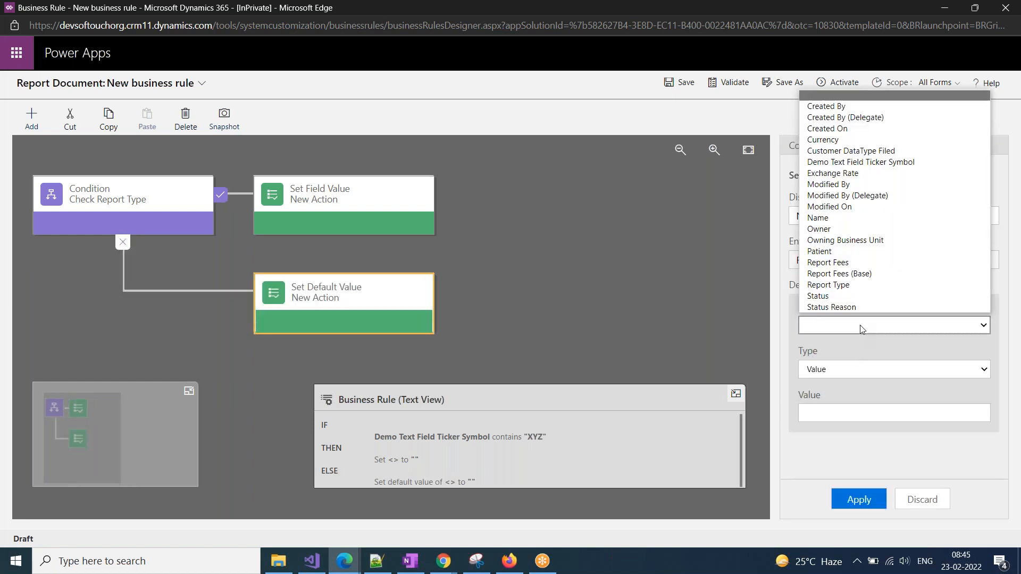
click(850, 263)
click(867, 375)
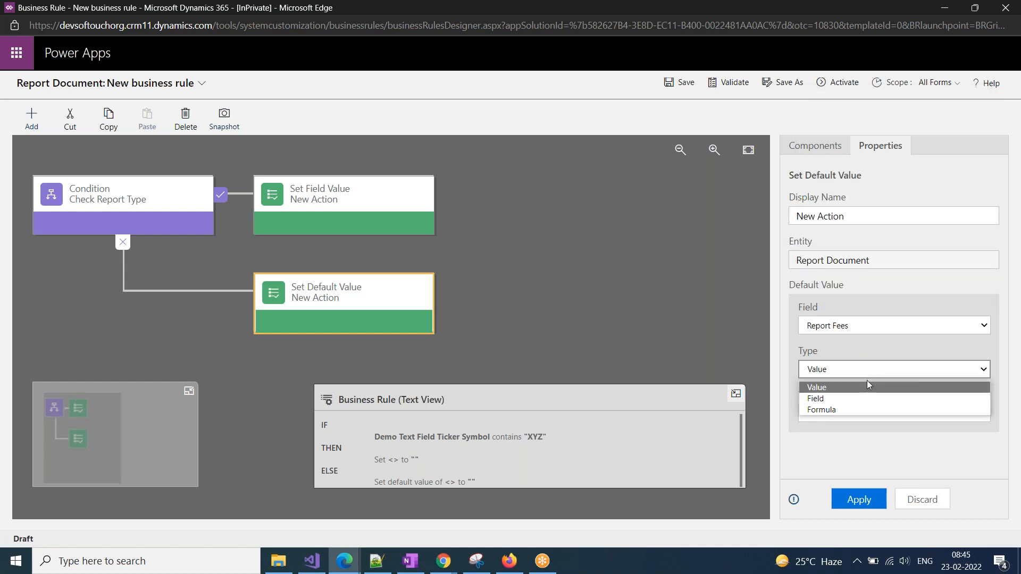
click(849, 409)
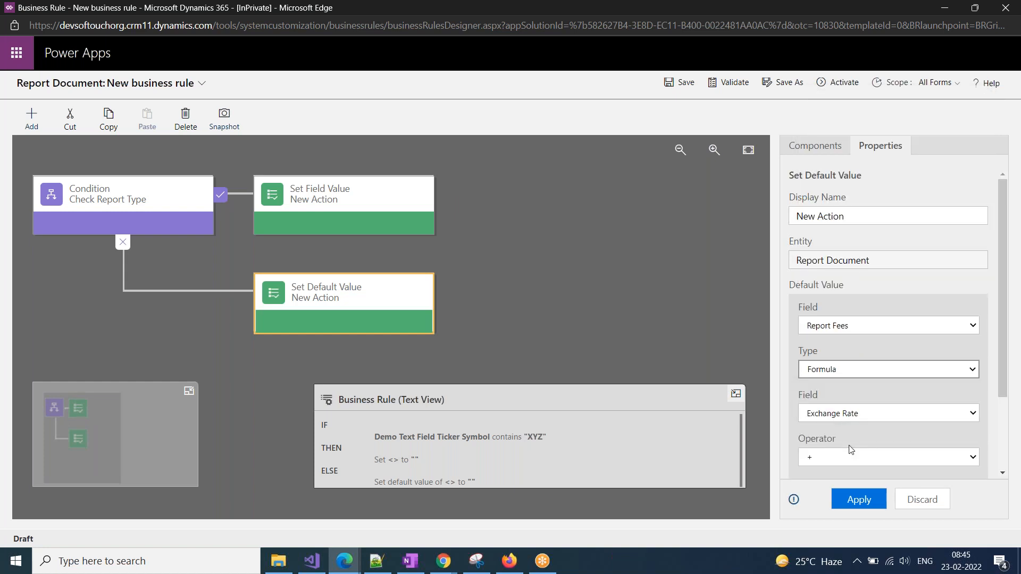
scroll(850, 450, down, 2)
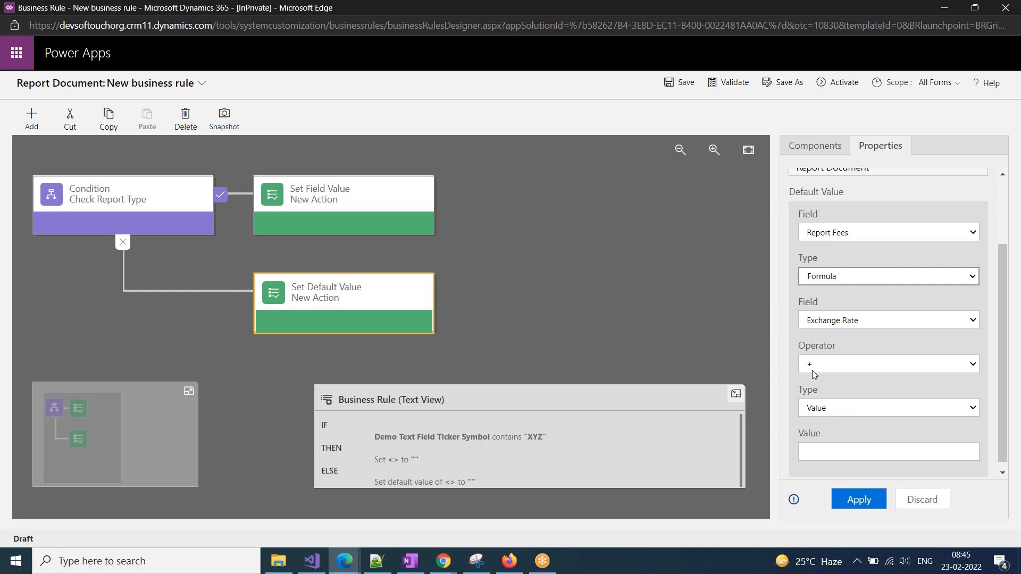
scroll(812, 370, up, 1)
Set the default value of Report Fees from the Exchange Rate field and apply the Set Default Value action
click(836, 323)
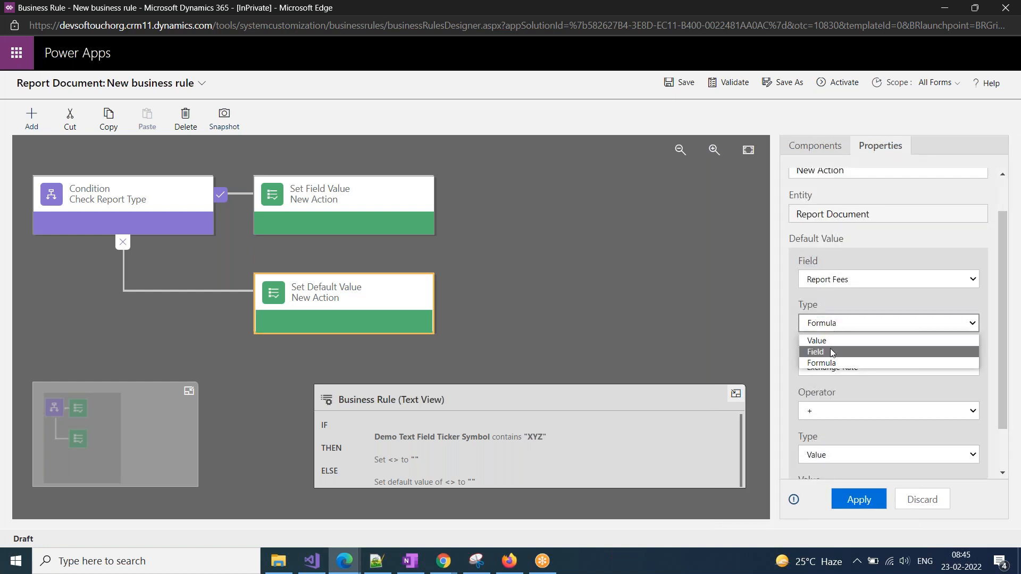
click(832, 352)
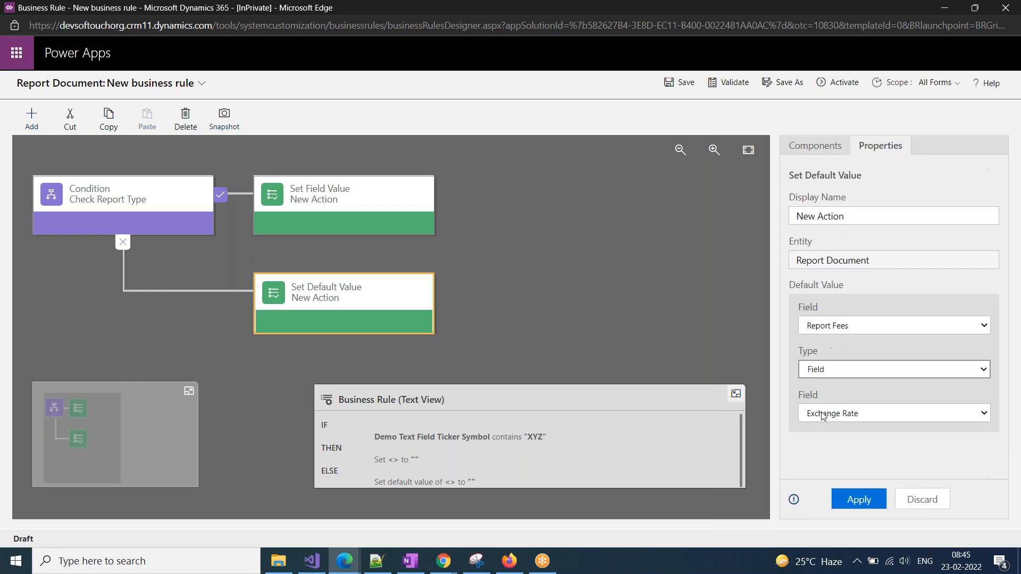
click(861, 412)
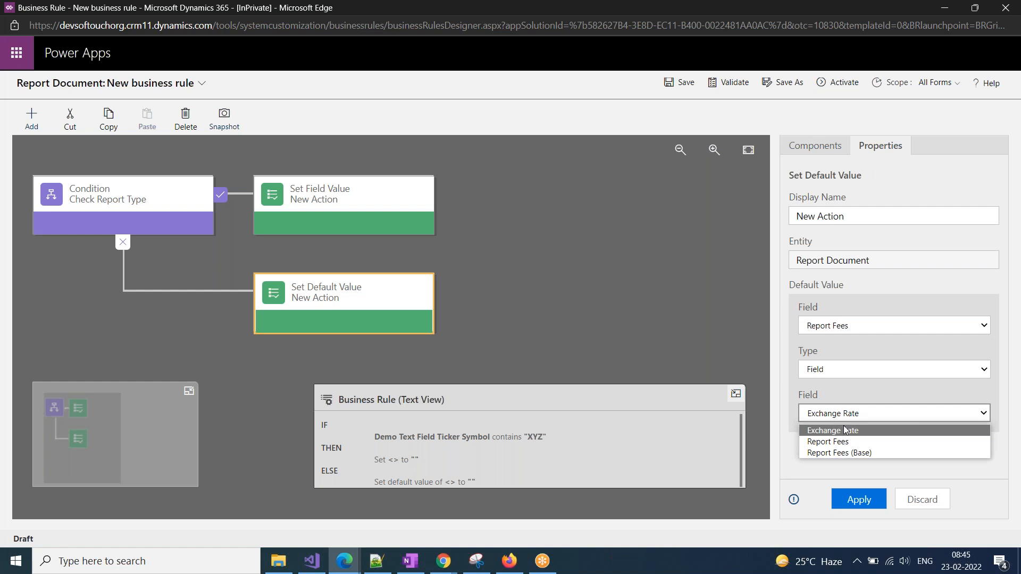
click(843, 429)
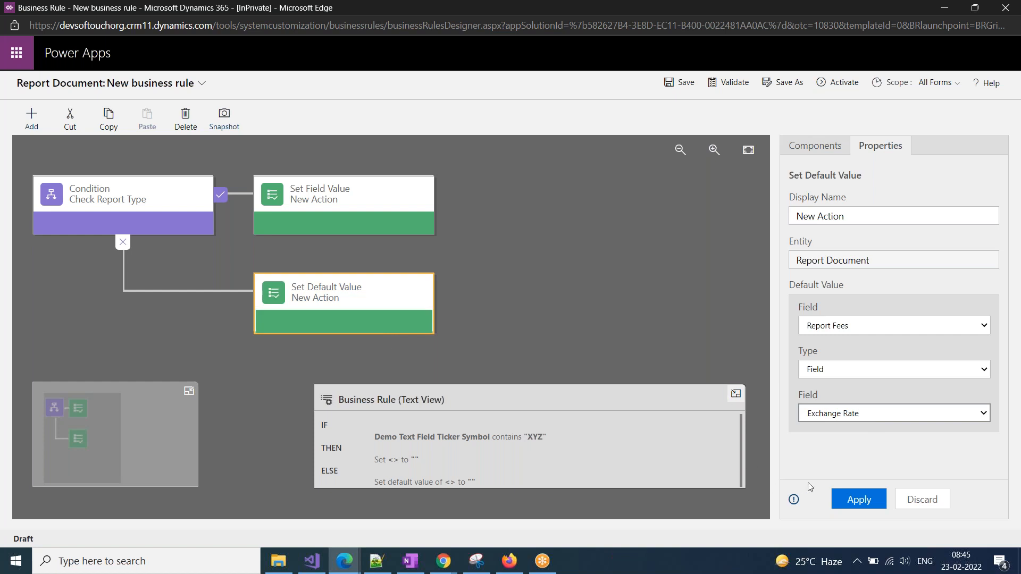
click(854, 496)
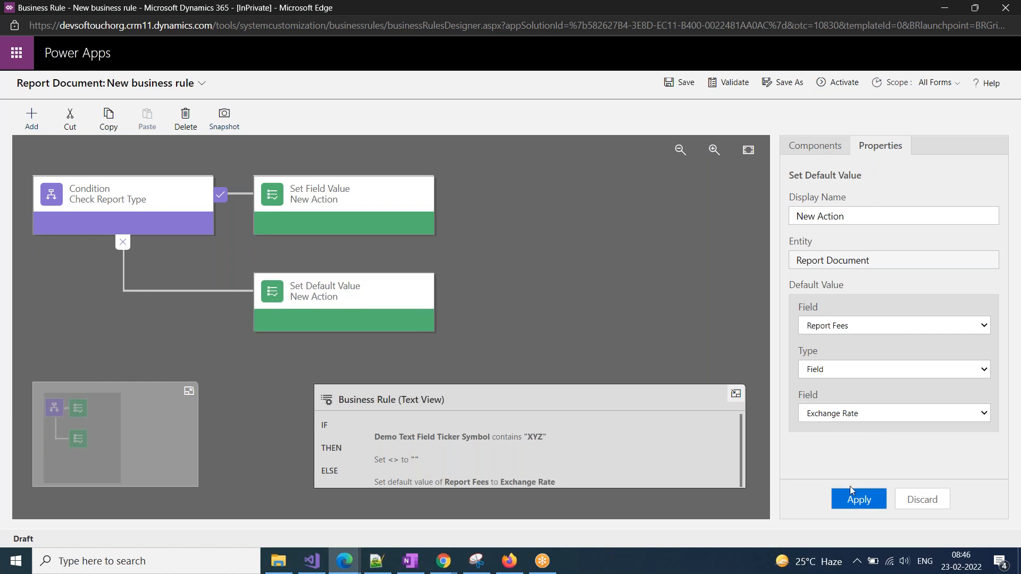
Set the Set Field Value action on the true branch to target Report Fees with the Formula type
click(365, 215)
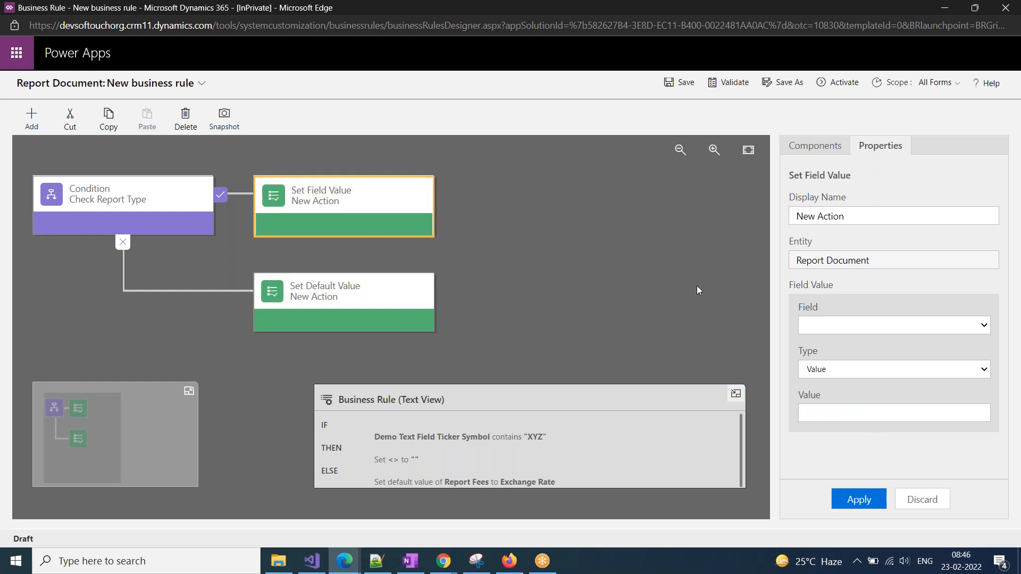
click(937, 330)
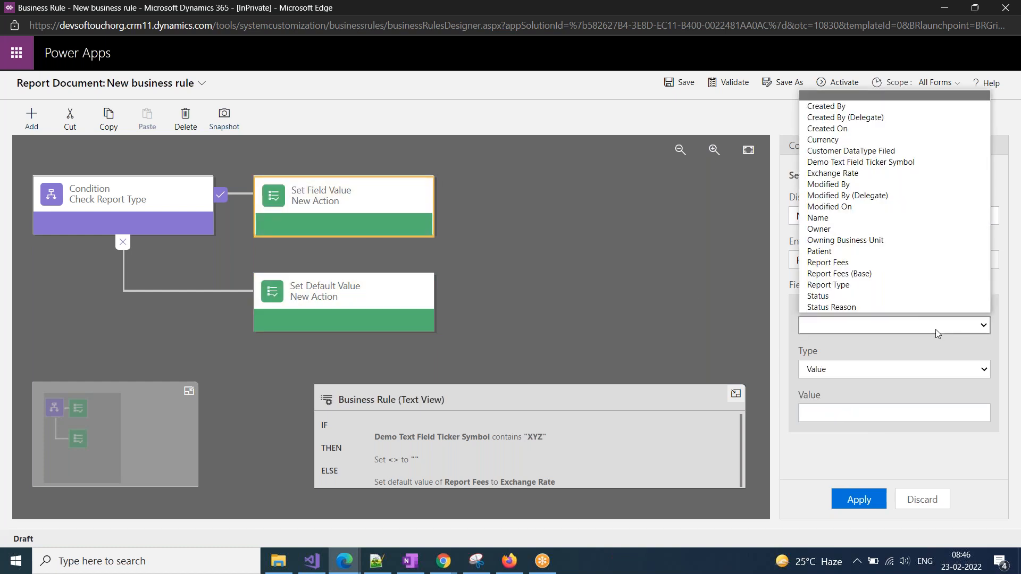
click(883, 263)
click(878, 372)
click(863, 407)
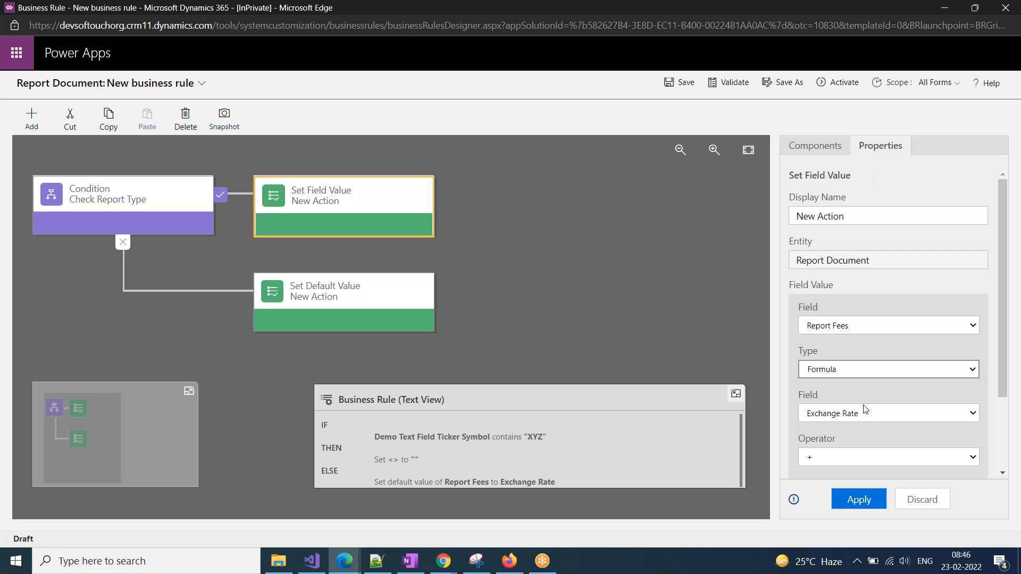
Define the formula as the Report Fees field multiplied by the Report Fees field and apply the Set Field Value action
scroll(864, 408, down, 1)
click(871, 320)
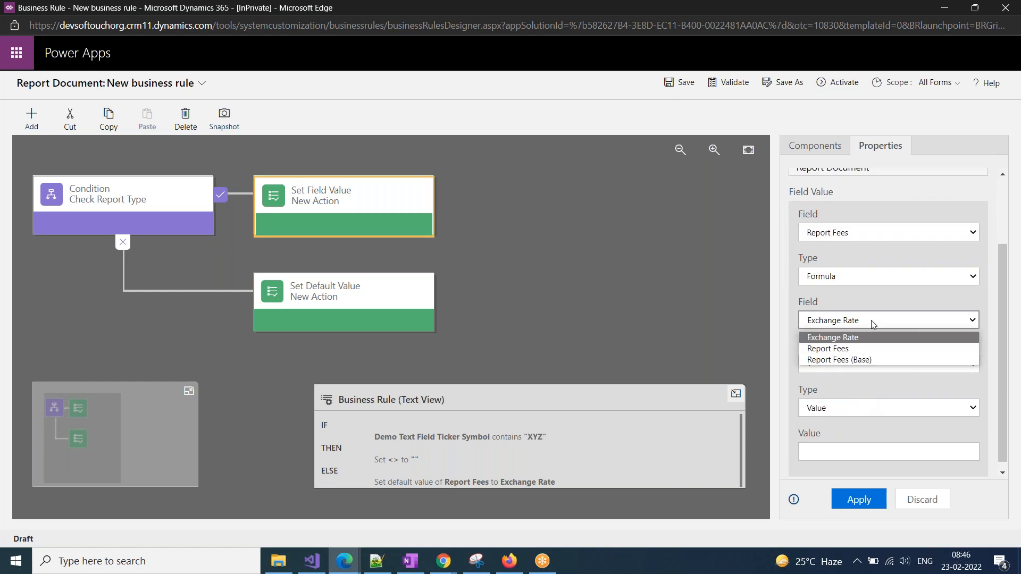
click(856, 349)
scroll(869, 407, down, 1)
click(844, 357)
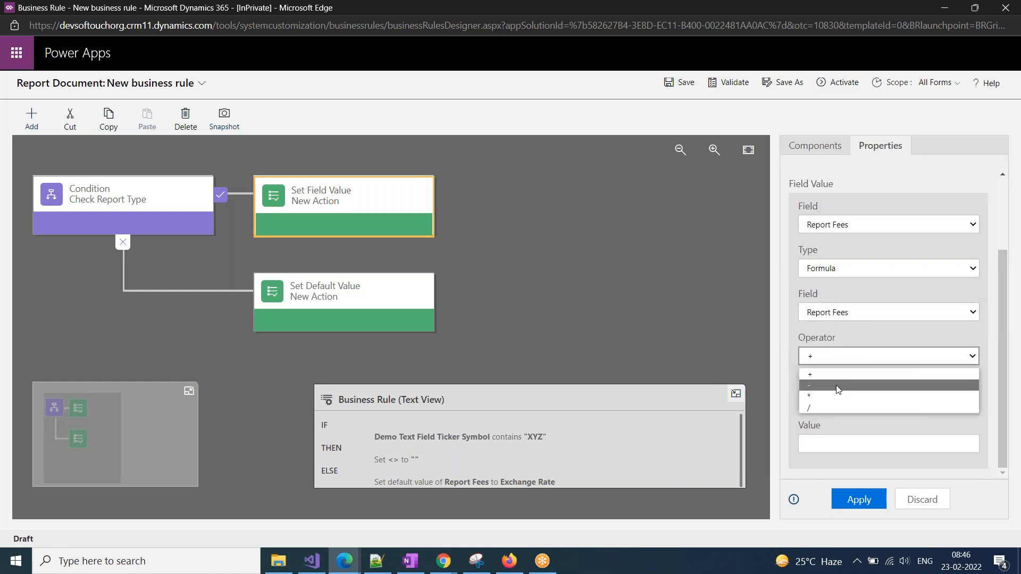
click(834, 398)
click(843, 403)
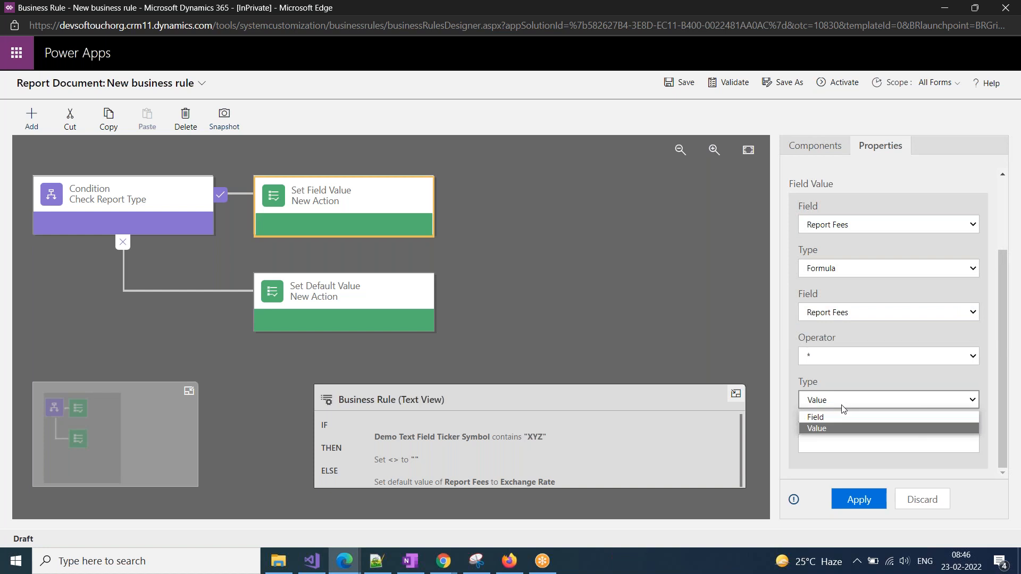
click(841, 419)
click(849, 444)
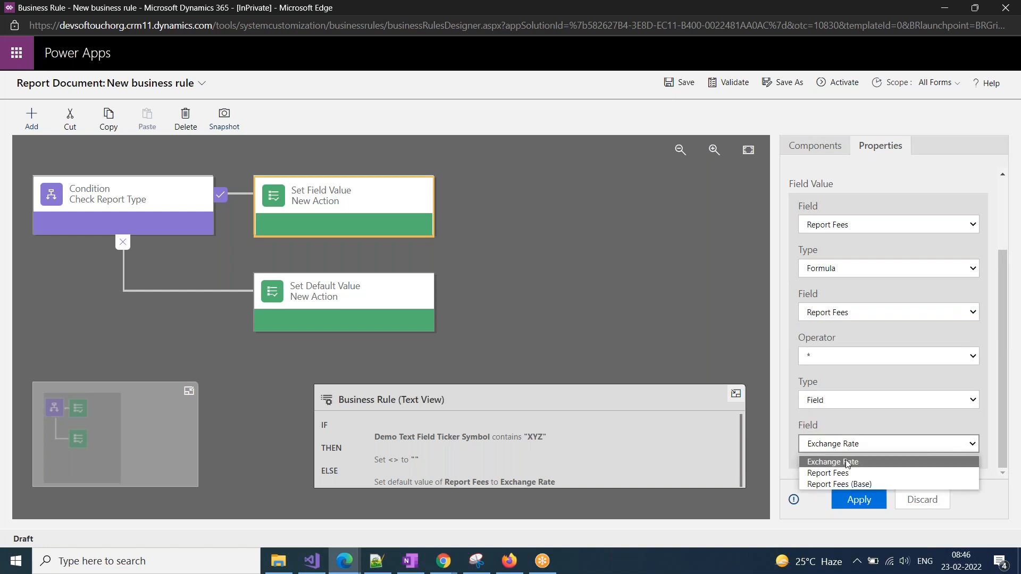
click(845, 473)
click(859, 500)
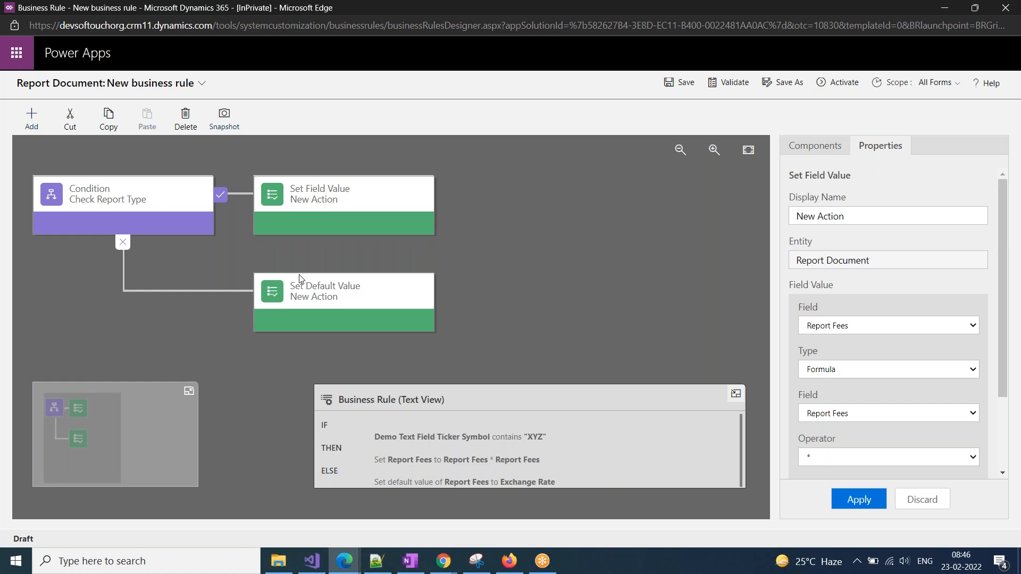
Review the Set Default Value action on the false branch, then save and activate the business rule
click(310, 295)
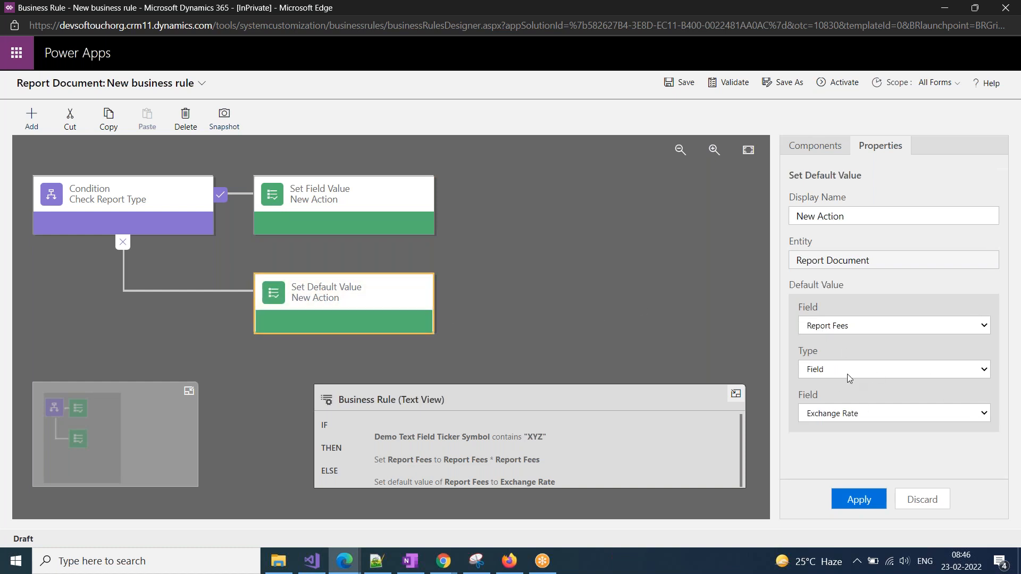
click(680, 85)
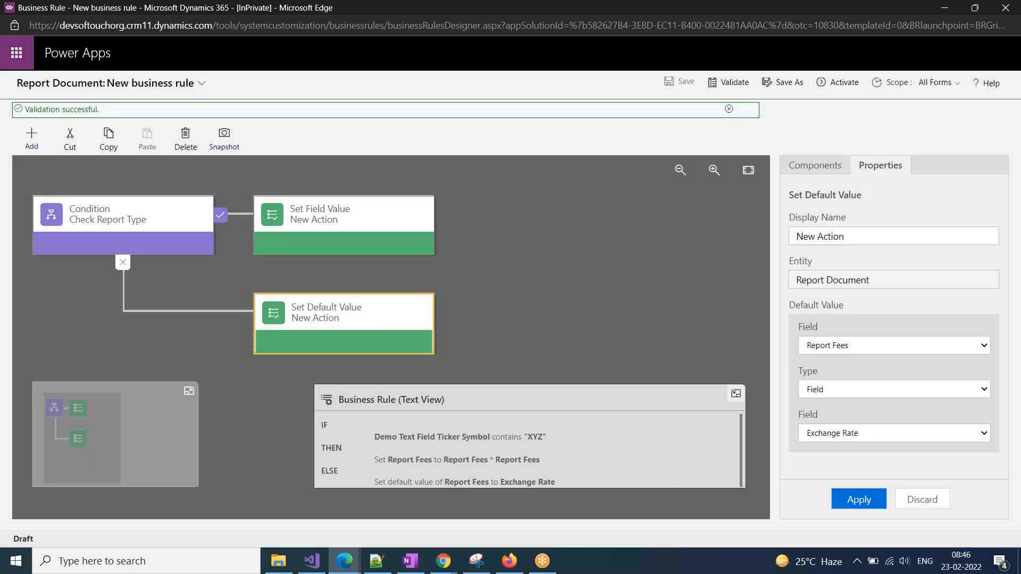
click(840, 86)
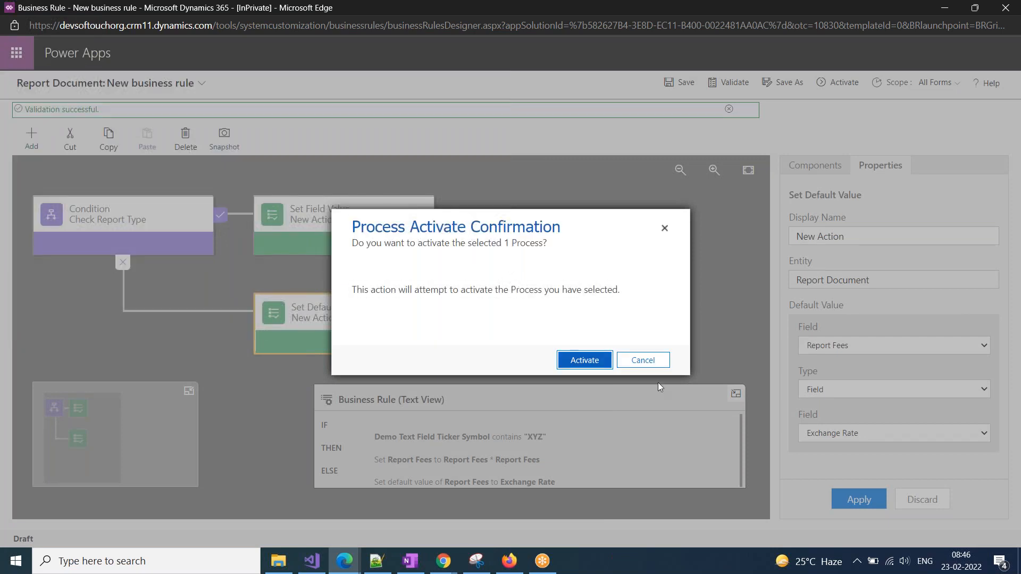
click(568, 368)
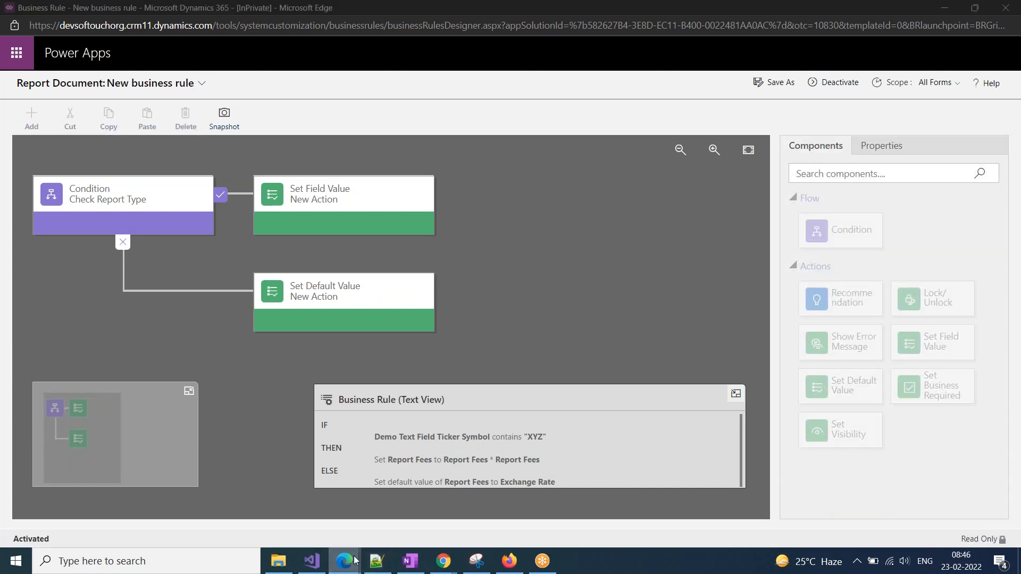
Switch to the Heart check report document record and refresh it, keeping the Report Type as Commercial
mouse_move(344, 561)
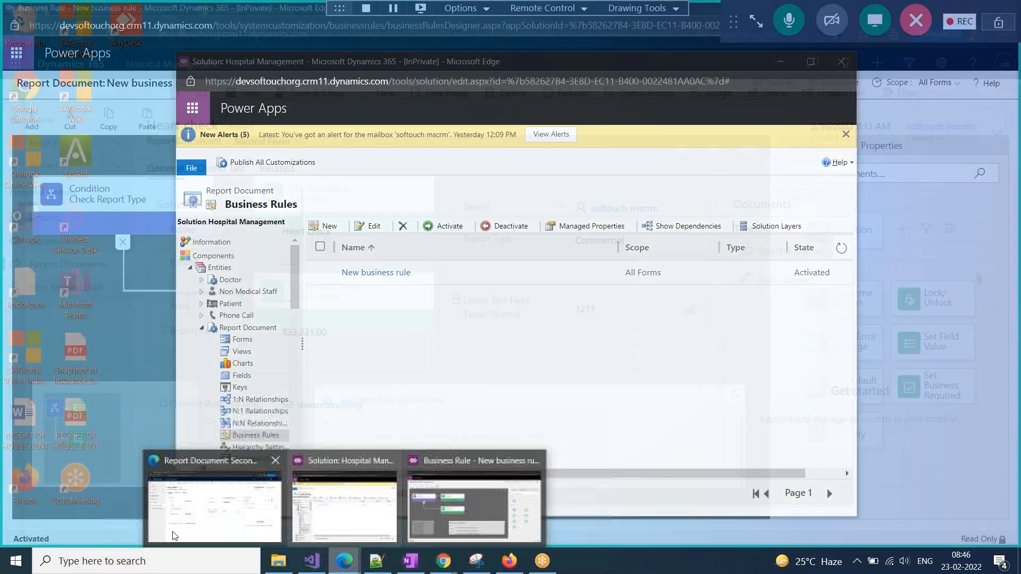
click(259, 536)
key(Return)
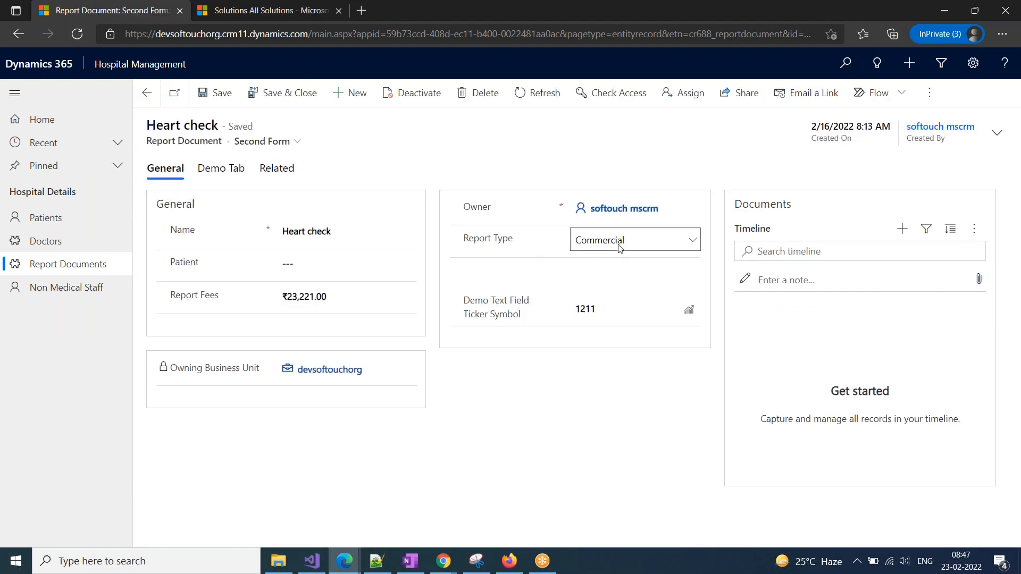
click(600, 242)
click(599, 279)
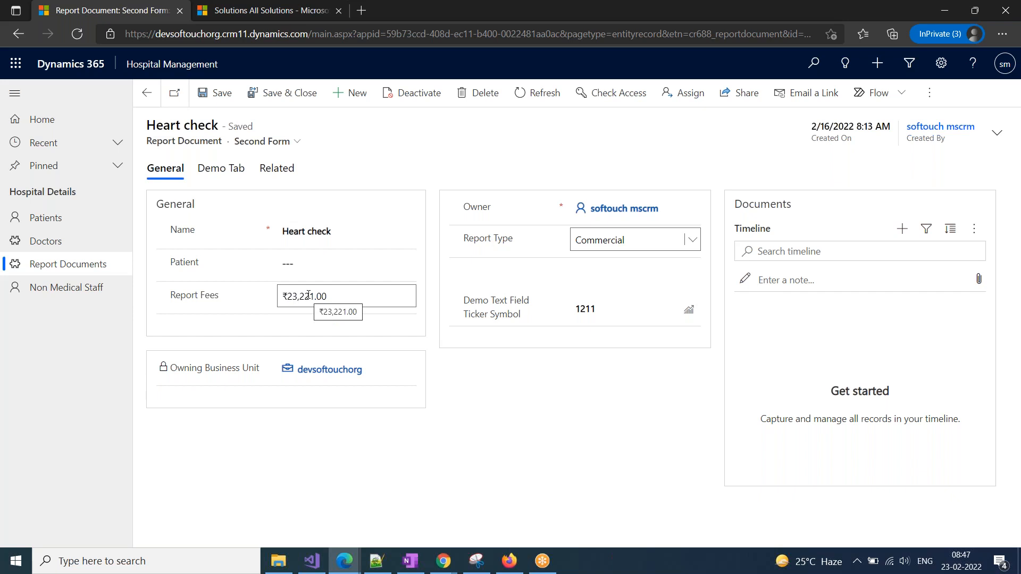
click(530, 96)
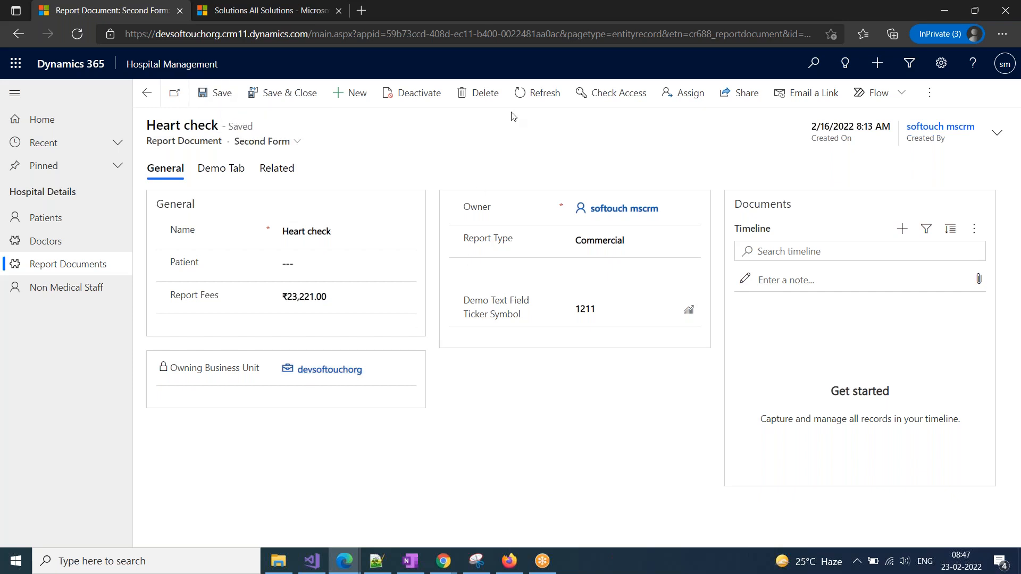
click(539, 99)
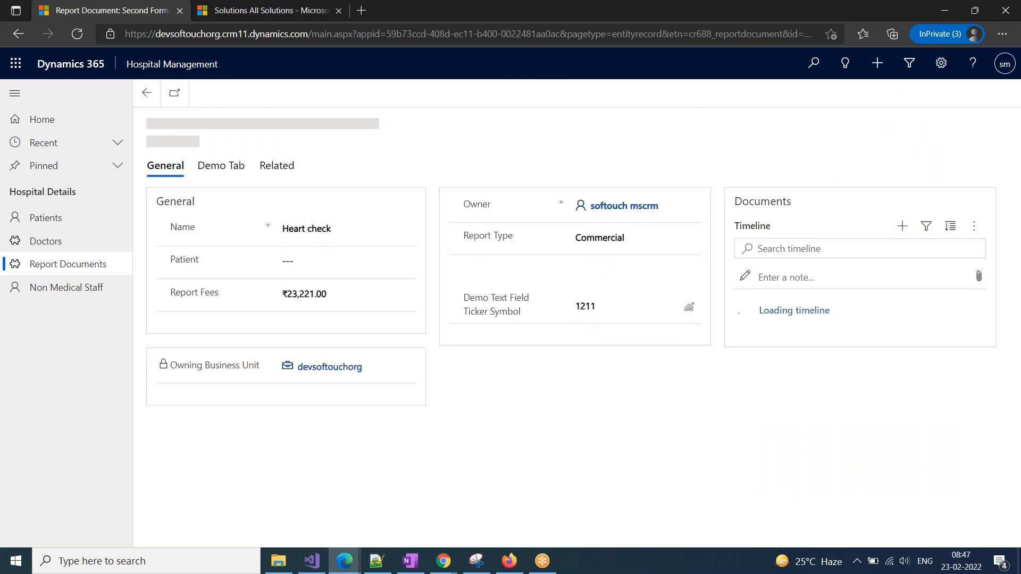
Set the record's Demo Text Field Ticker Symbol to XYZ
click(306, 302)
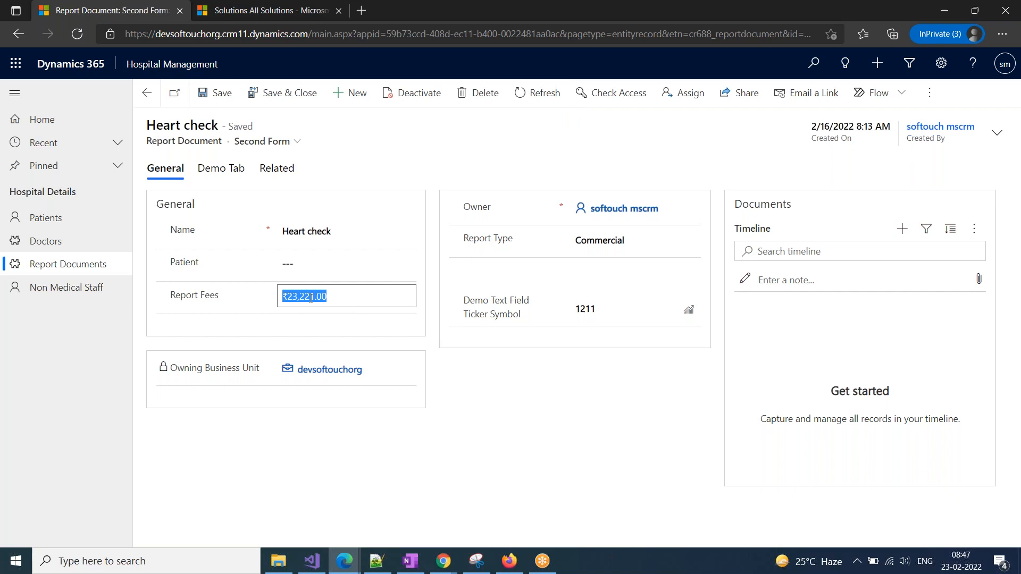
click(611, 309)
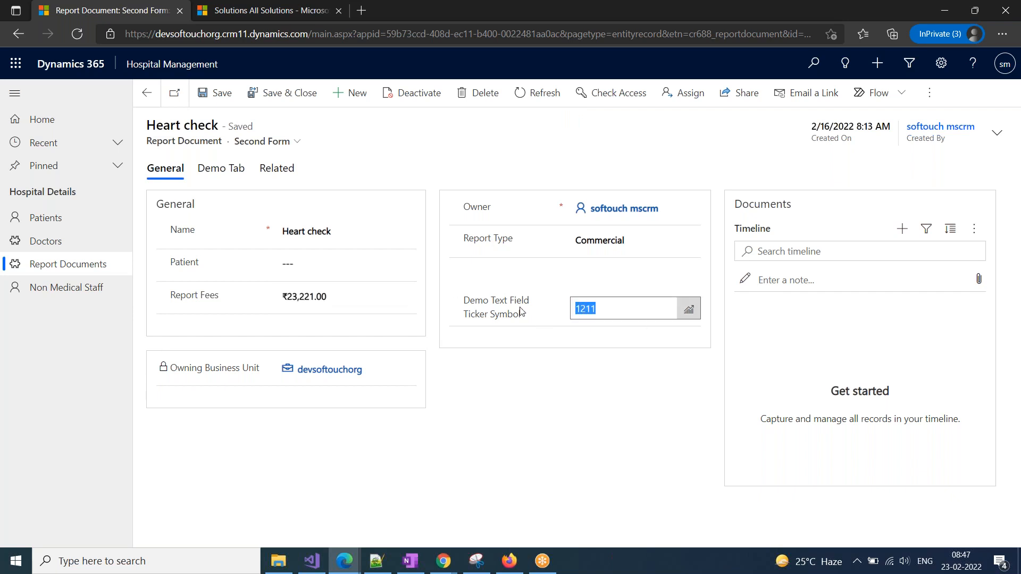
text(xy)
key(BackSpace)
key(BackSpace)
text(XY)
click(541, 411)
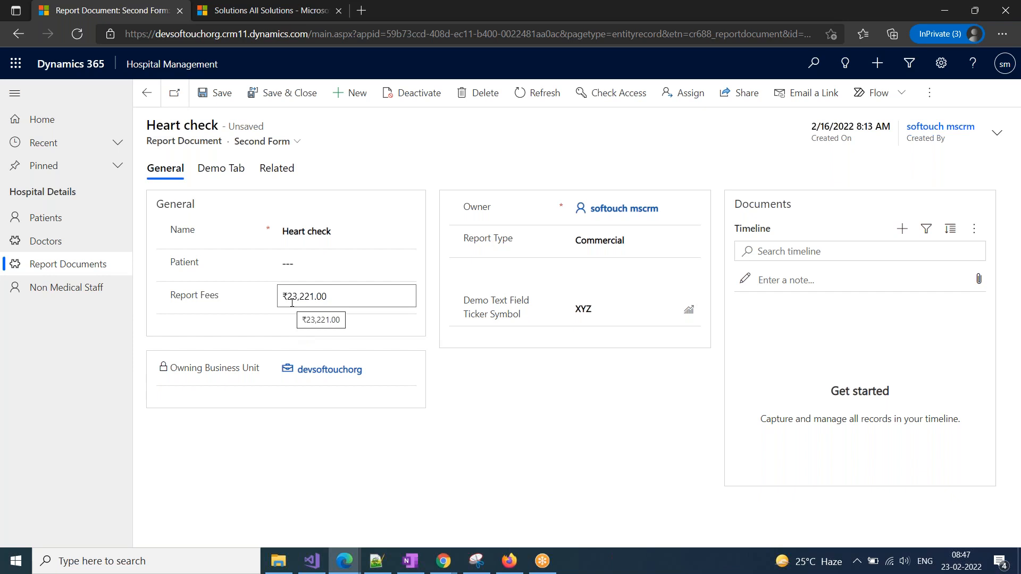
Set the Heart check record's Report Fees to 12
drag(287, 299, 359, 298)
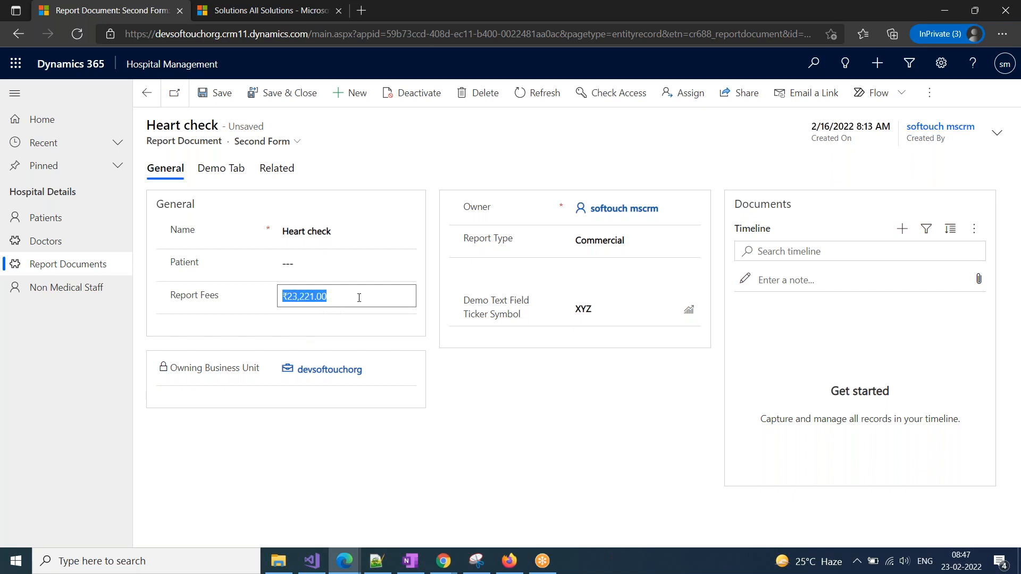
text(X)
key(BackSpace)
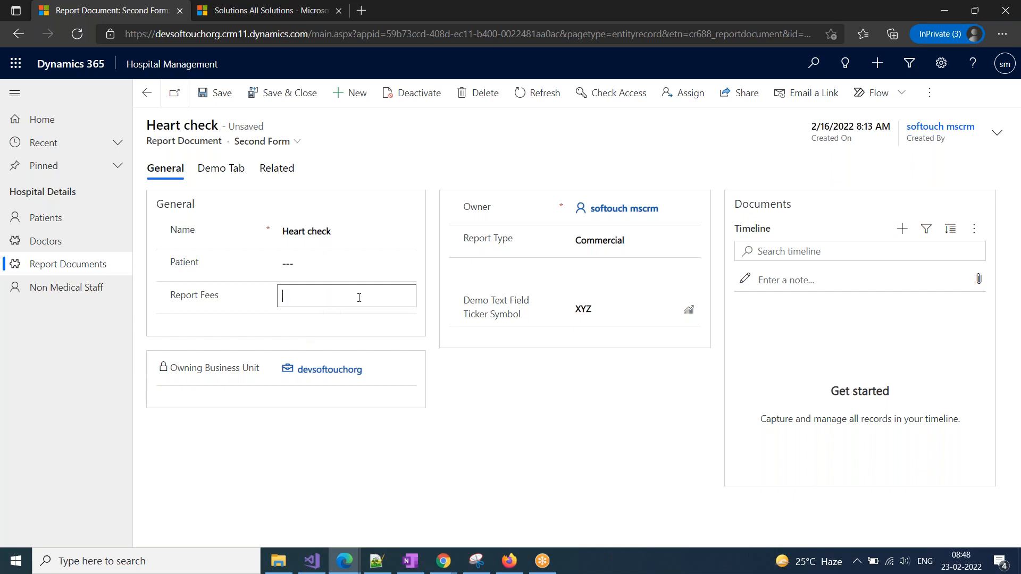
click(652, 437)
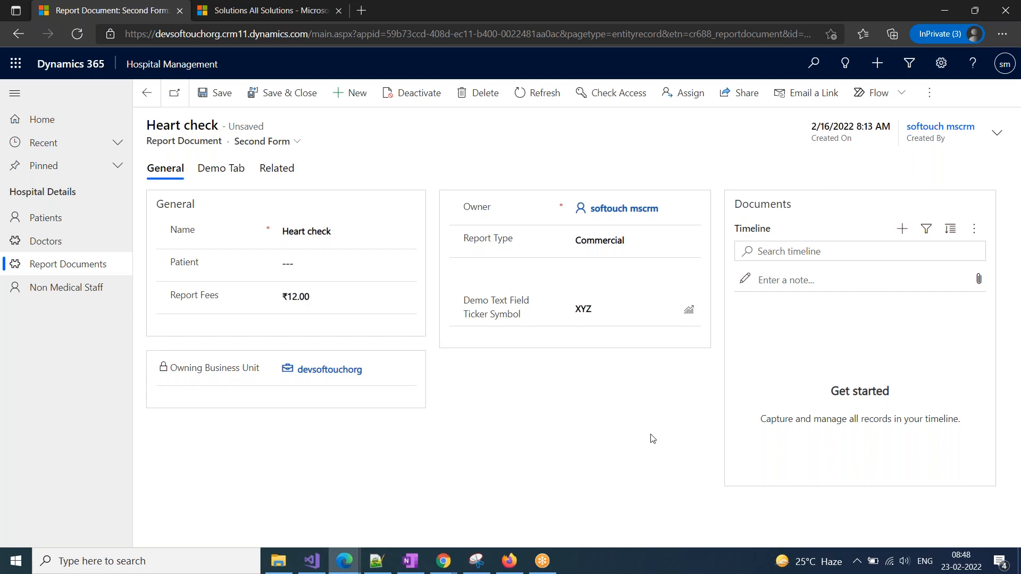
Try to trigger the business rule by changing the Demo Text Field Ticker Symbol to XYZ A
click(598, 310)
key(ctrl+a)
text(X)
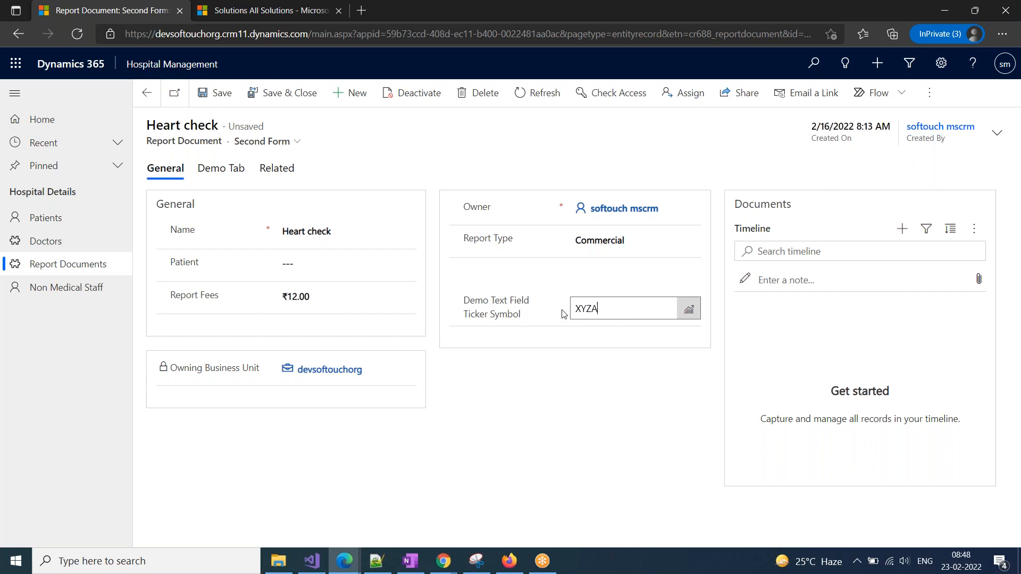
click(586, 399)
click(562, 422)
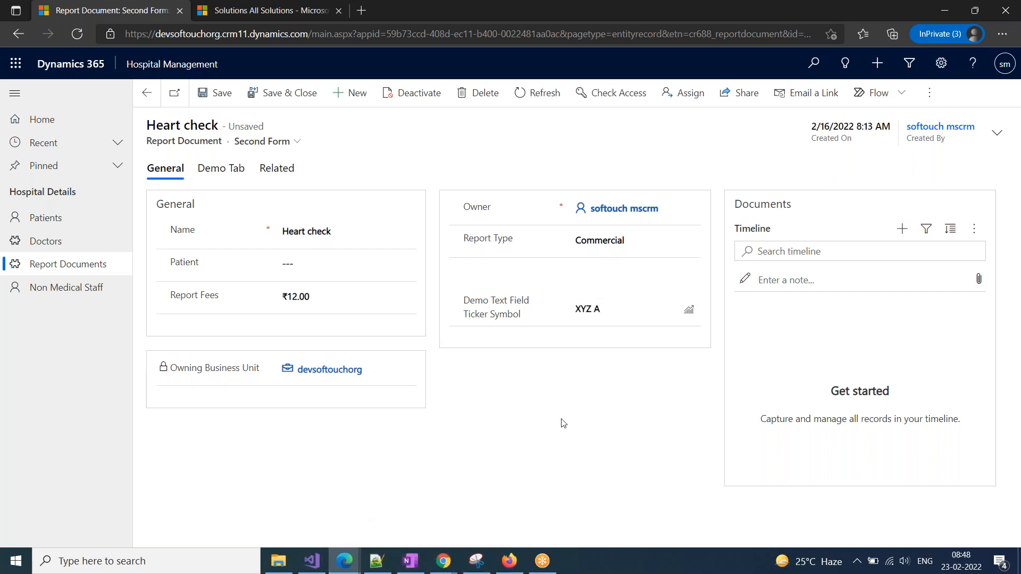
Switch to the business rule designer and check the field, operator and value of the Check Report Type condition
mouse_move(345, 563)
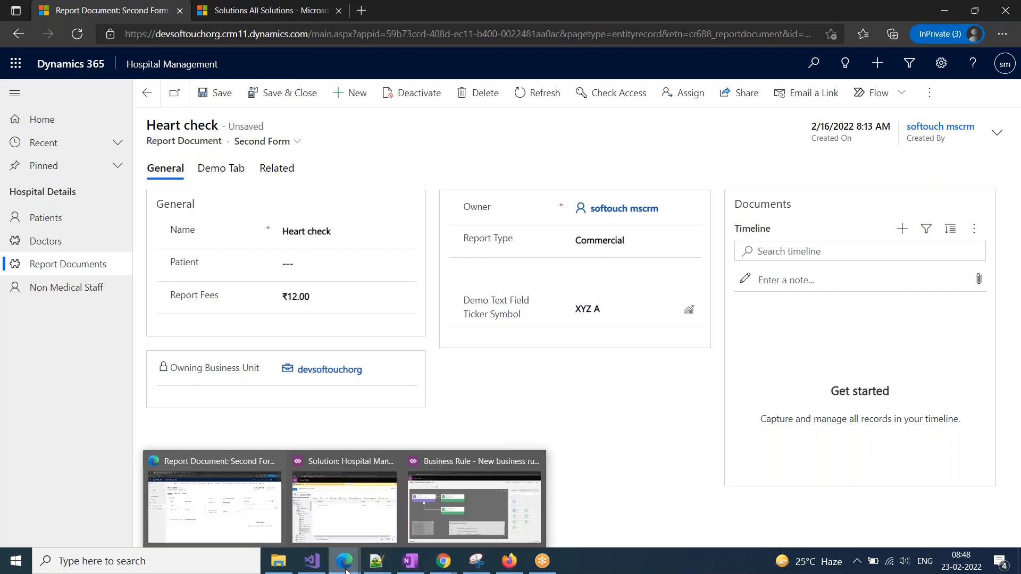
click(469, 511)
click(184, 211)
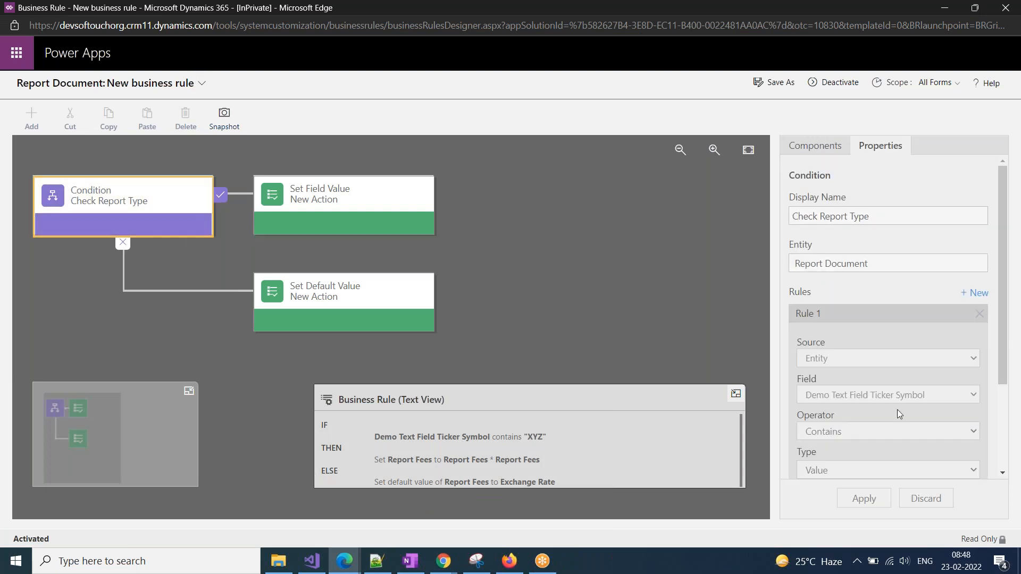
scroll(823, 465, down, 3)
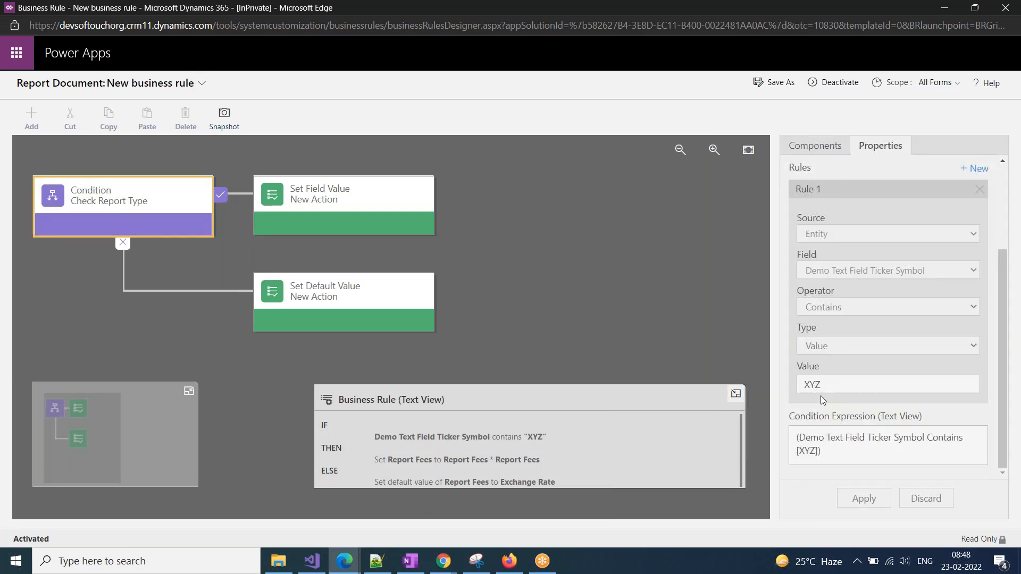
scroll(823, 400, up, 1)
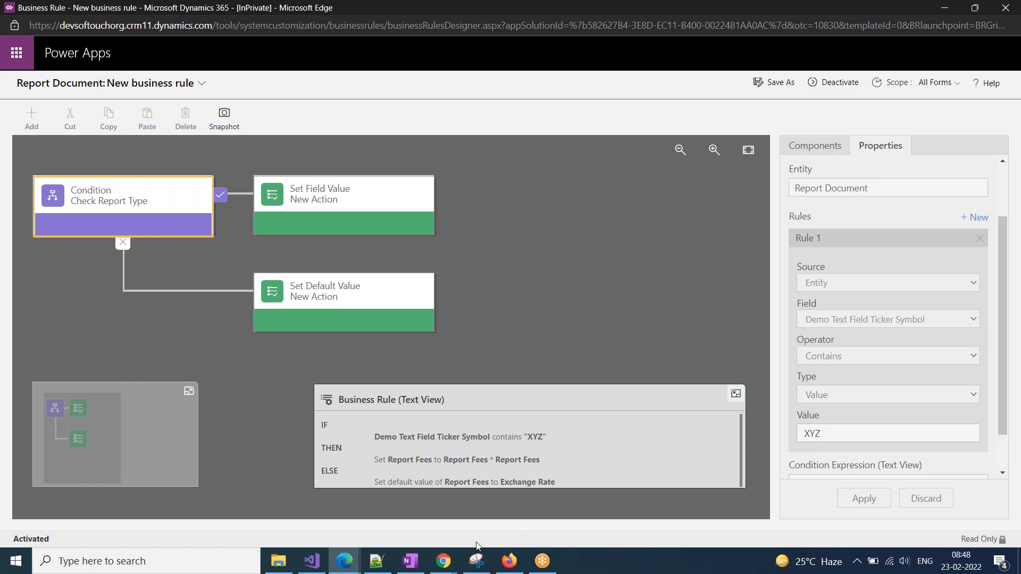
Switch back to the Heart check record, restore the Demo Text Field Ticker Symbol to XYZ and save the record
mouse_move(344, 561)
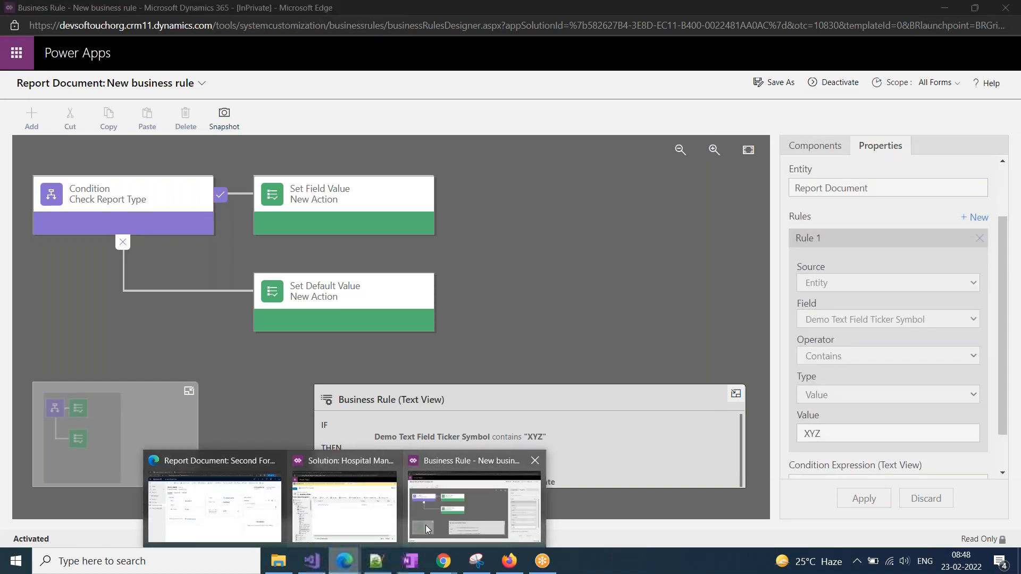
click(250, 521)
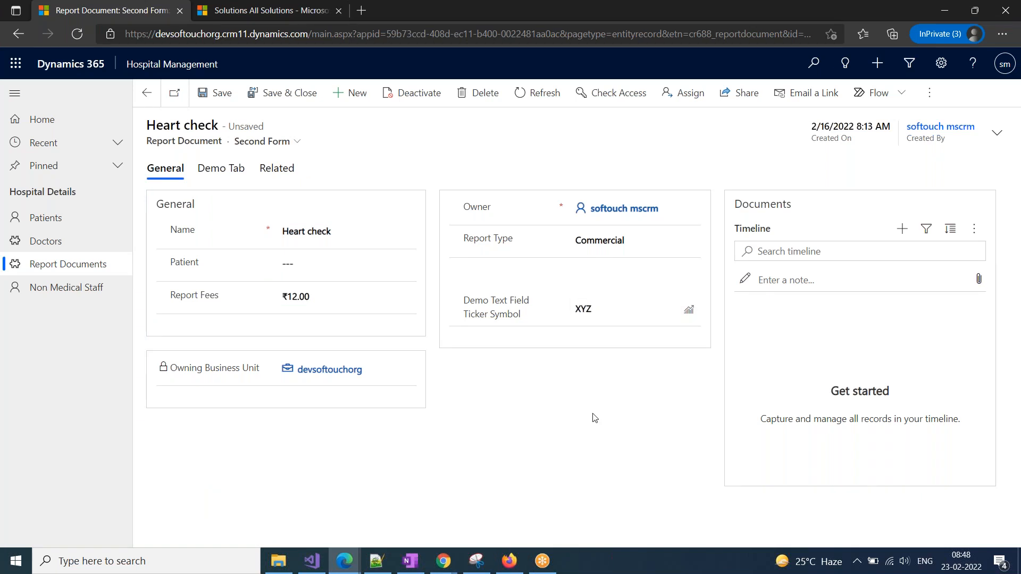
click(216, 92)
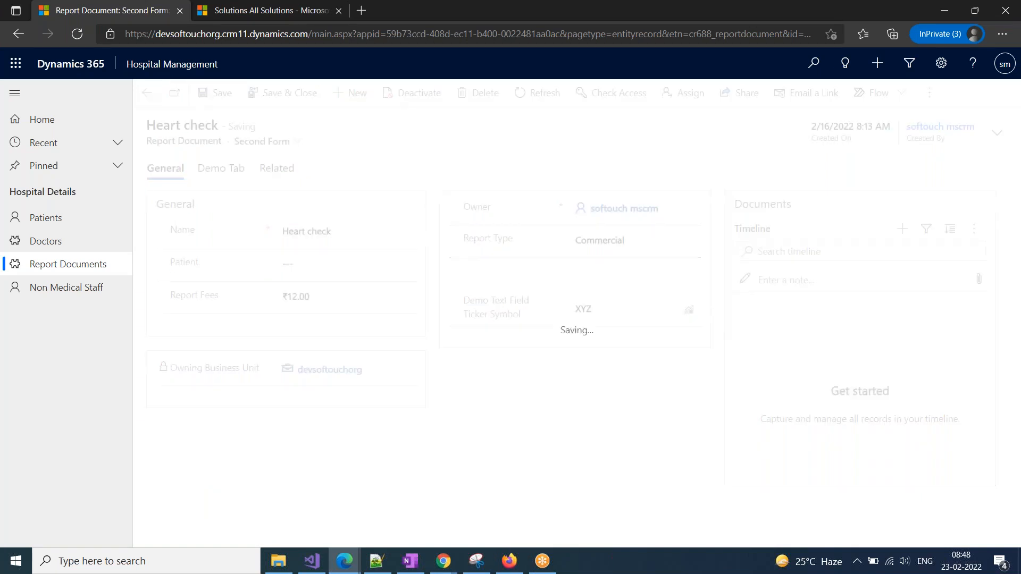
click(607, 309)
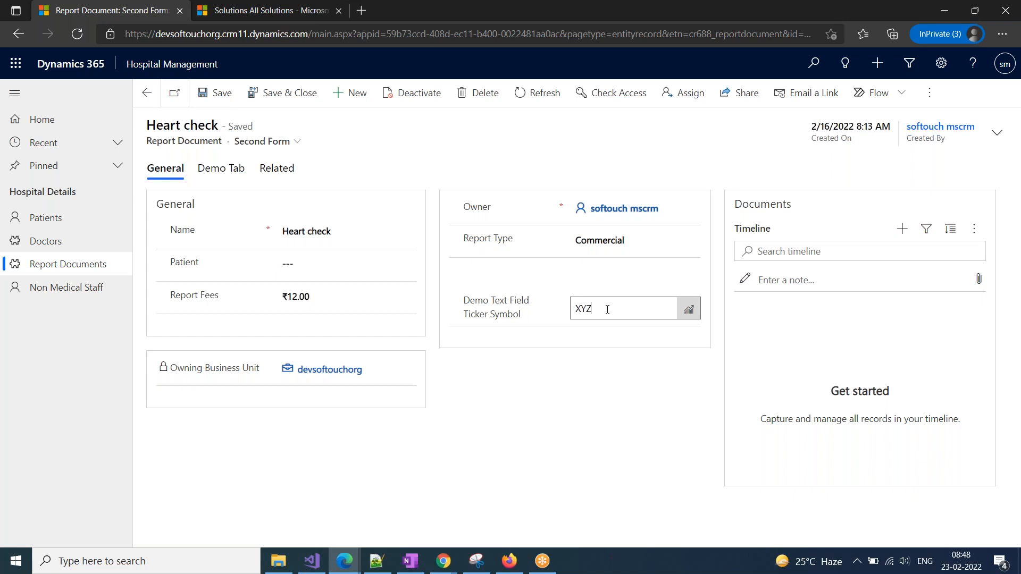
Switch to the business rule designer and deactivate the Report Document business rule
click(344, 561)
click(523, 470)
click(833, 82)
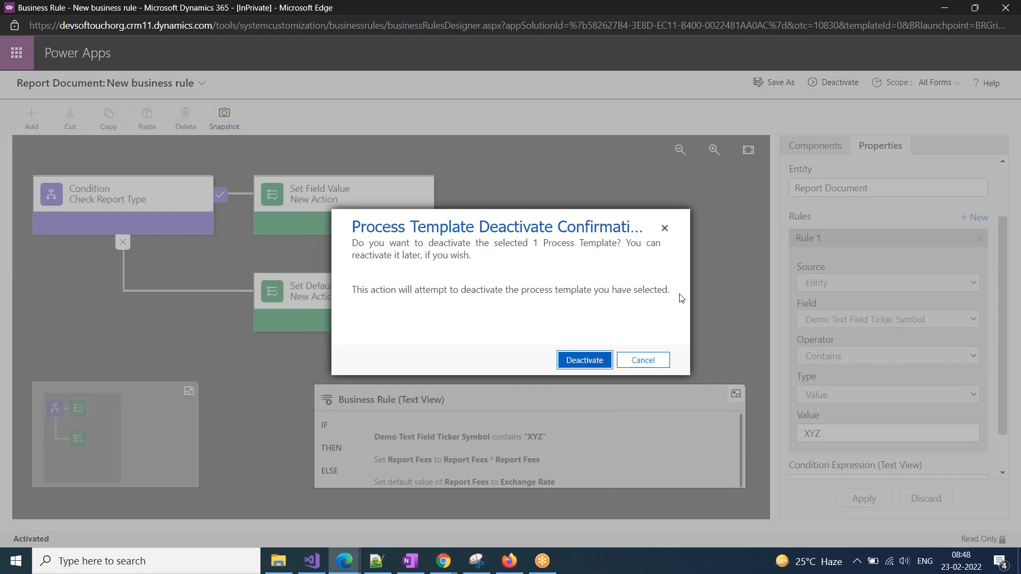
click(599, 364)
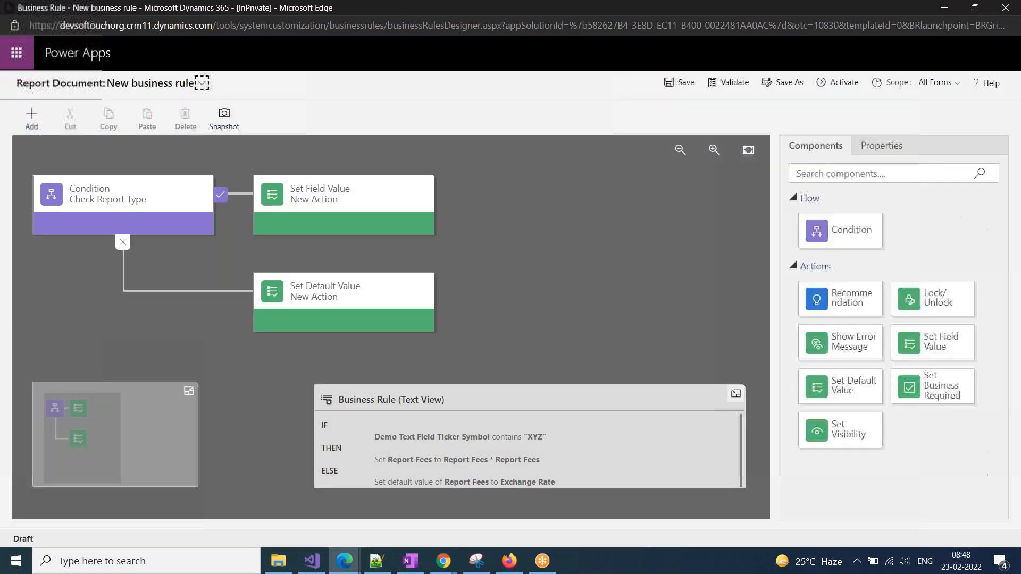
Change the operator of the Check Report Type condition to Equals and apply the change
click(87, 190)
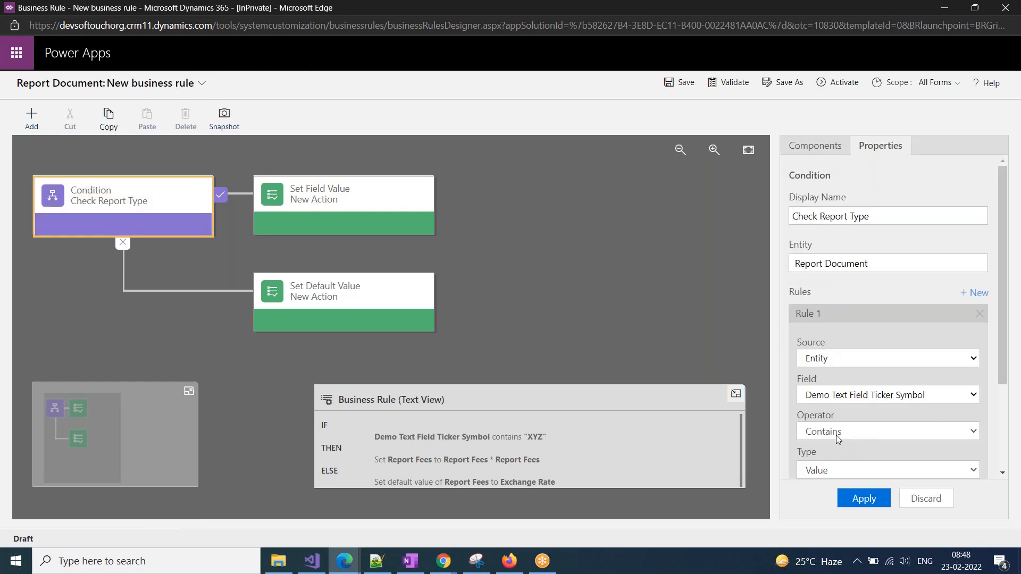
click(836, 435)
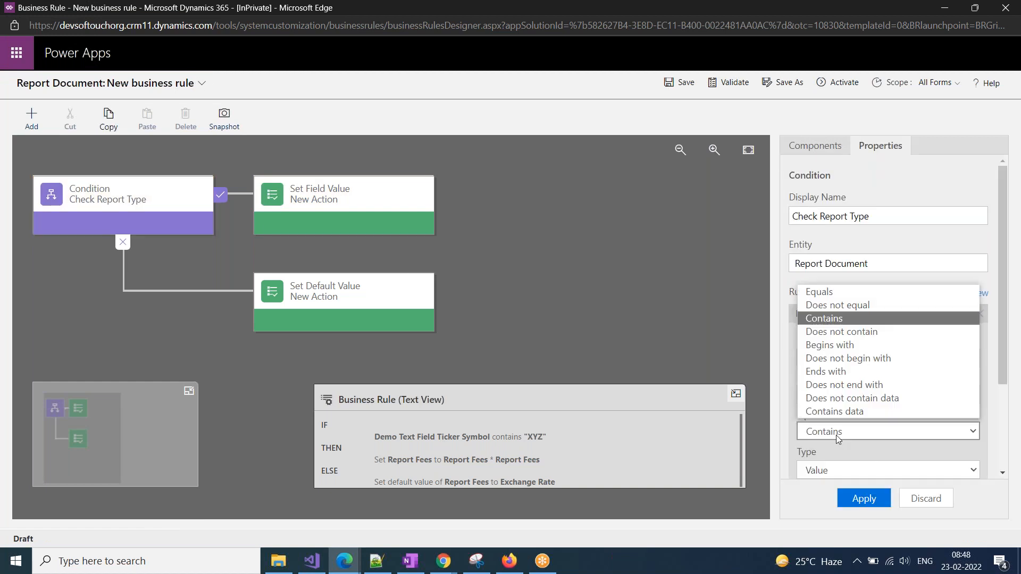
click(831, 292)
click(864, 499)
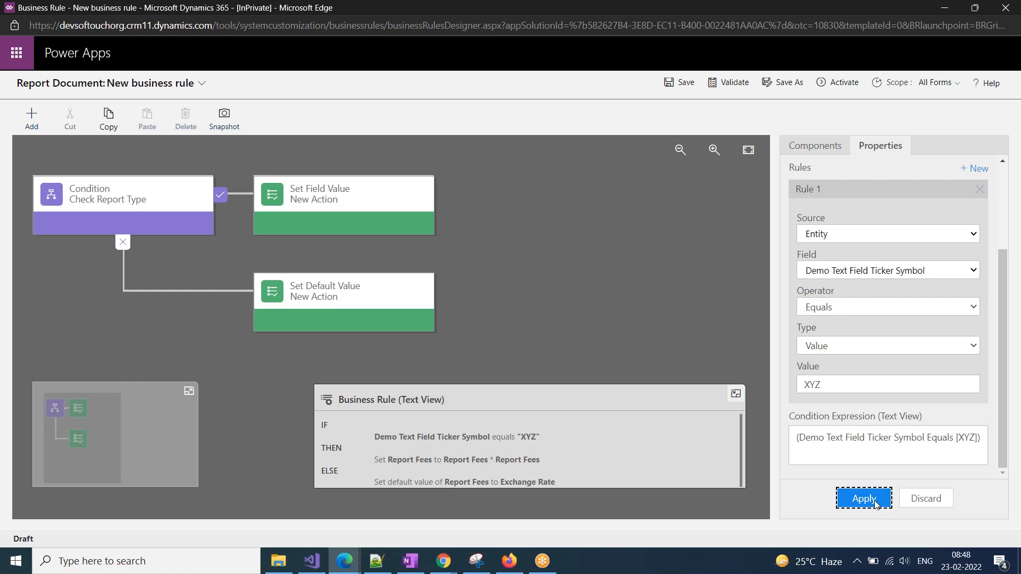
Save the Report Document business rule with the edited ticker symbol condition and activate it
click(686, 85)
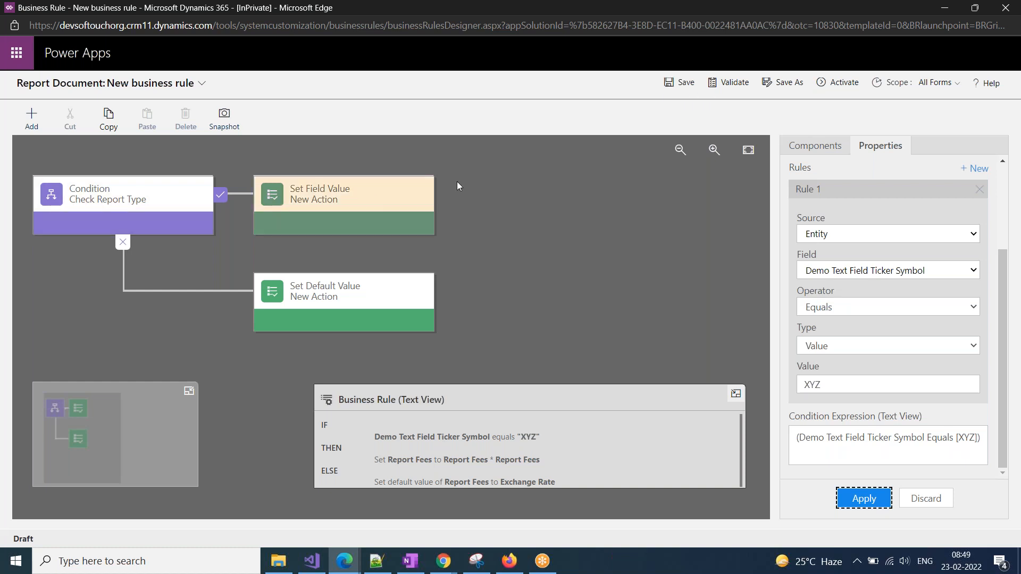
click(684, 84)
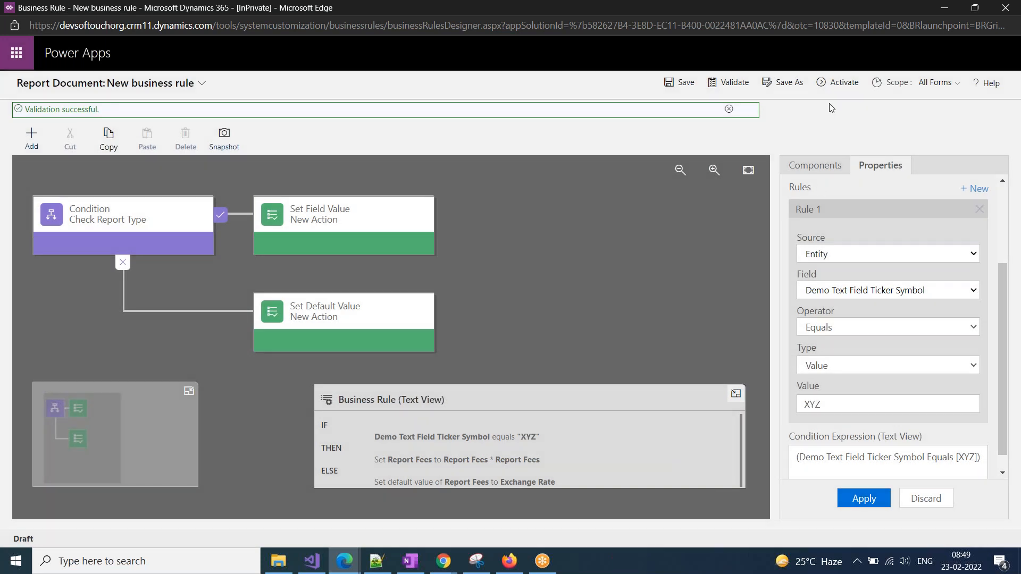
click(840, 86)
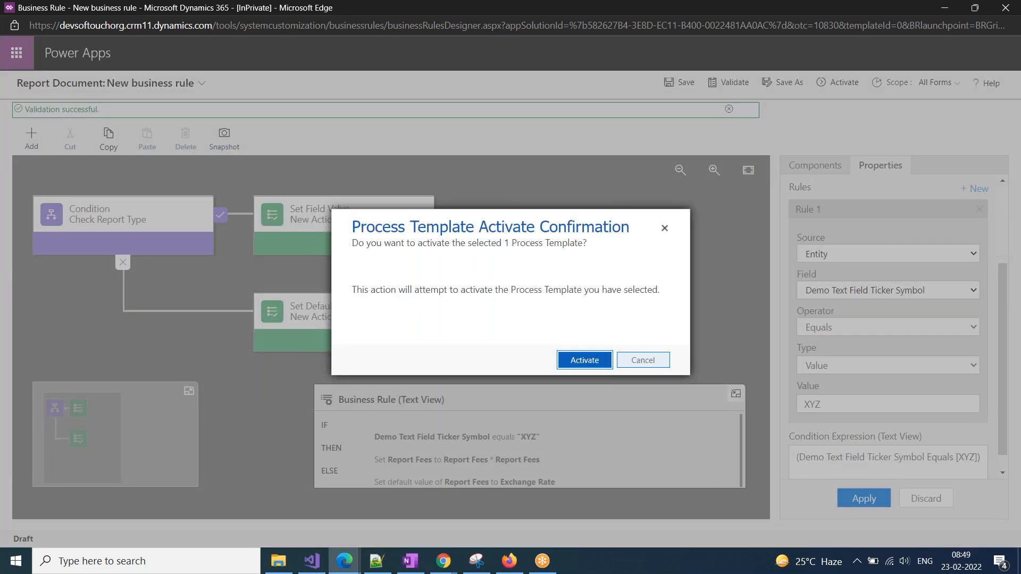
click(602, 361)
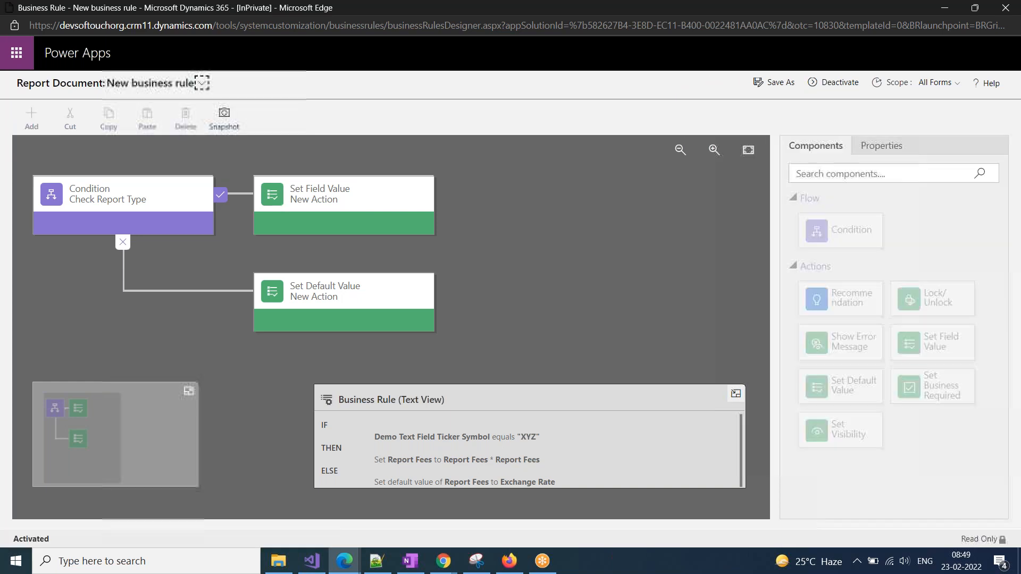
Switch to the Heart check record and reload its page so the activated business rule is loaded
click(443, 561)
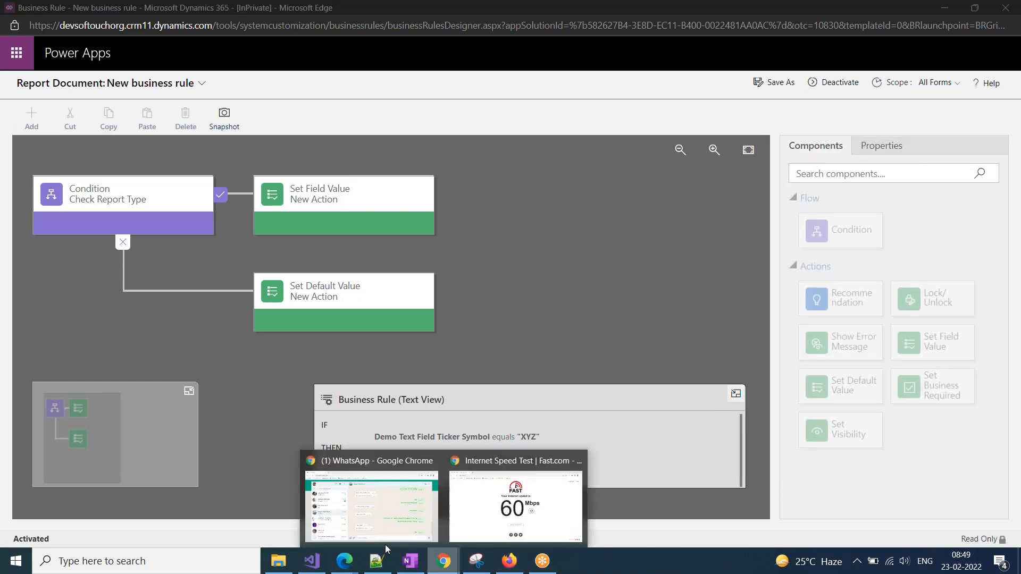
mouse_move(344, 572)
click(251, 496)
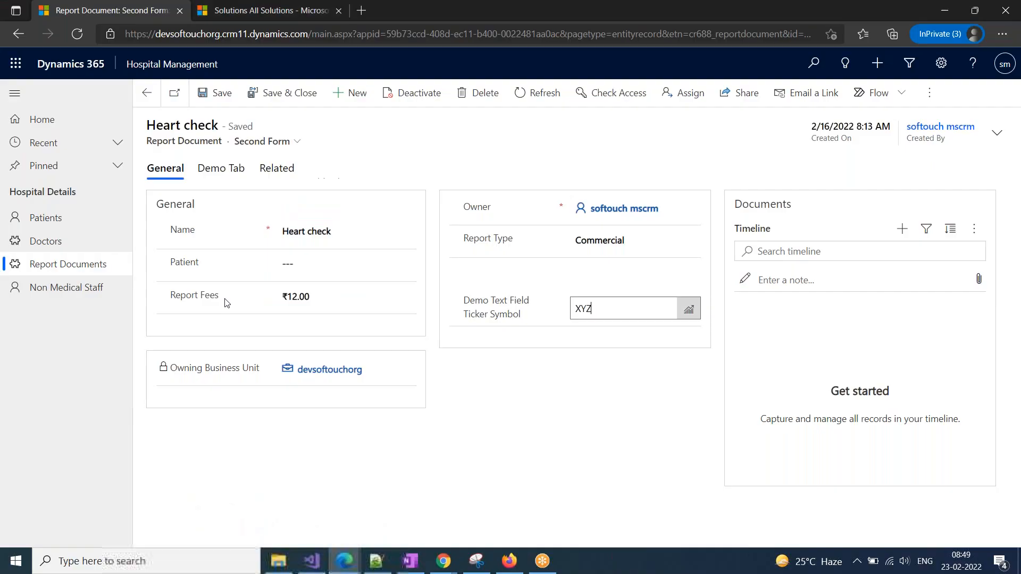
click(180, 43)
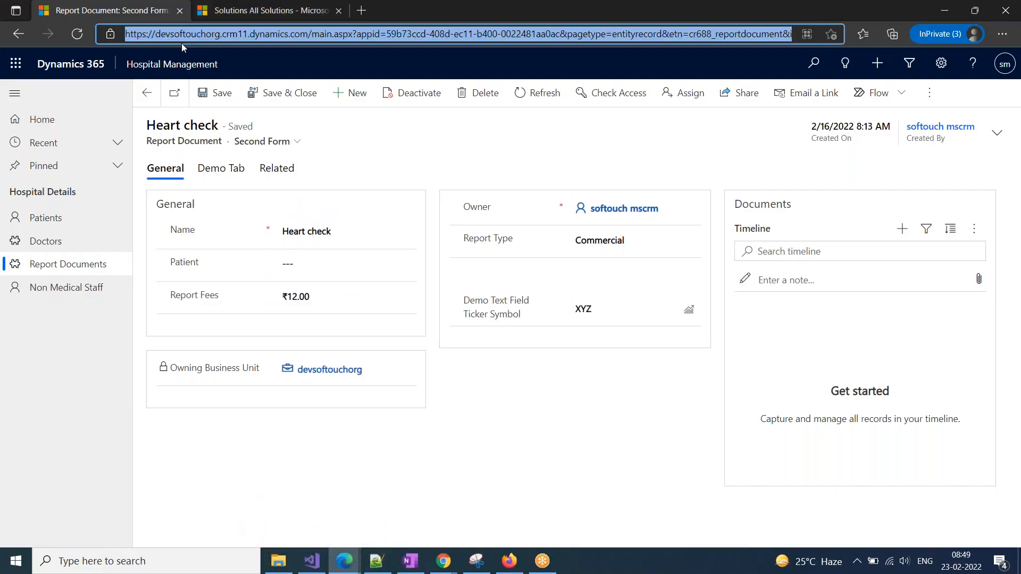
key(Return)
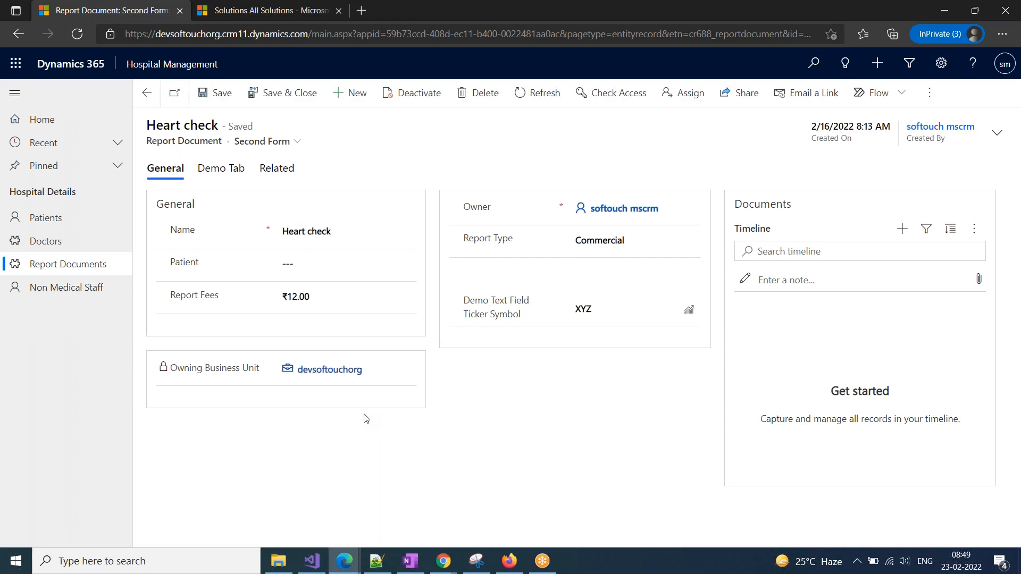
Test the business rule by changing the Demo Text Field Ticker Symbol to ABC and back to XYZ
click(593, 313)
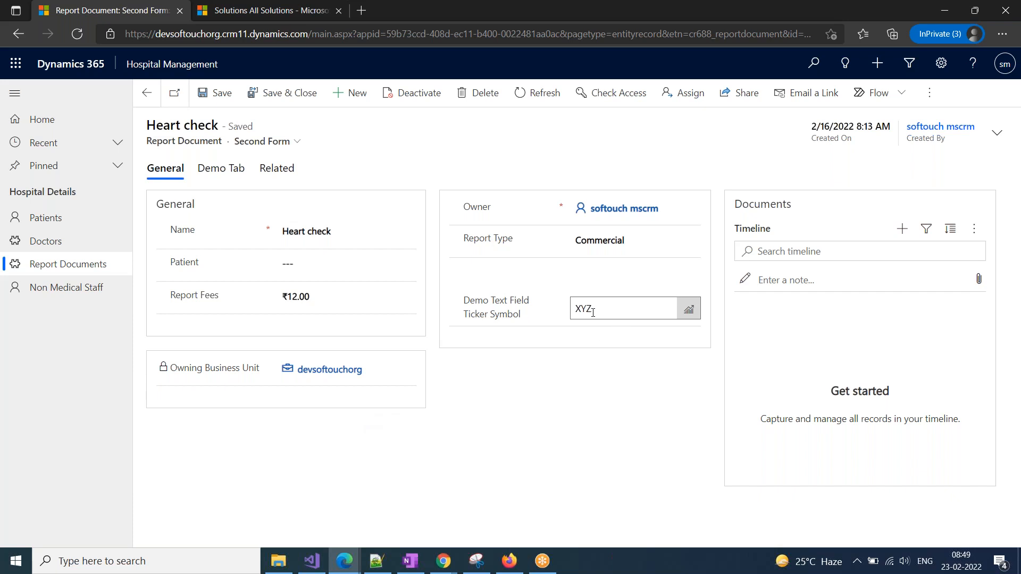
drag(588, 309, 518, 313)
text(ABC)
click(530, 462)
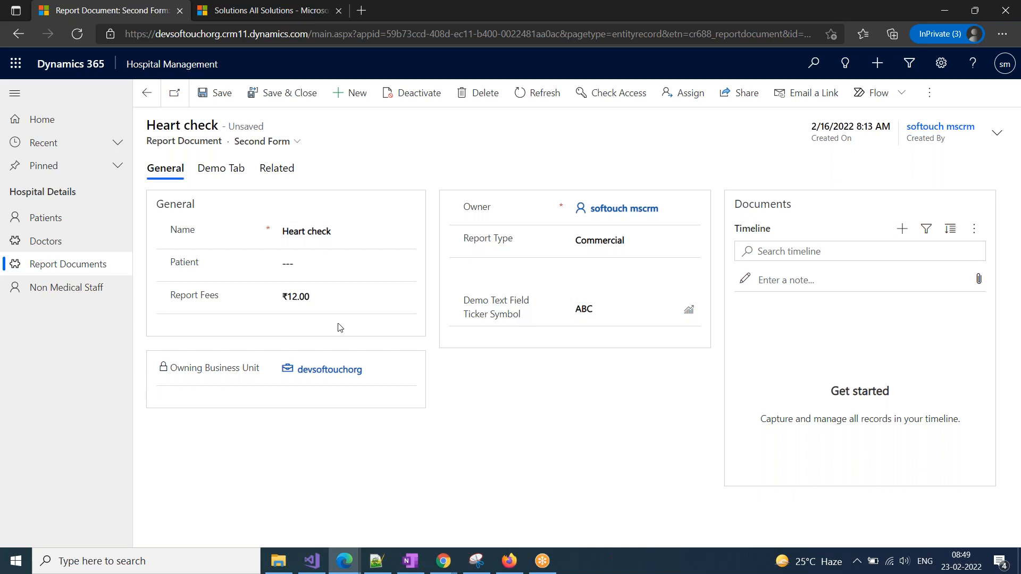
click(344, 299)
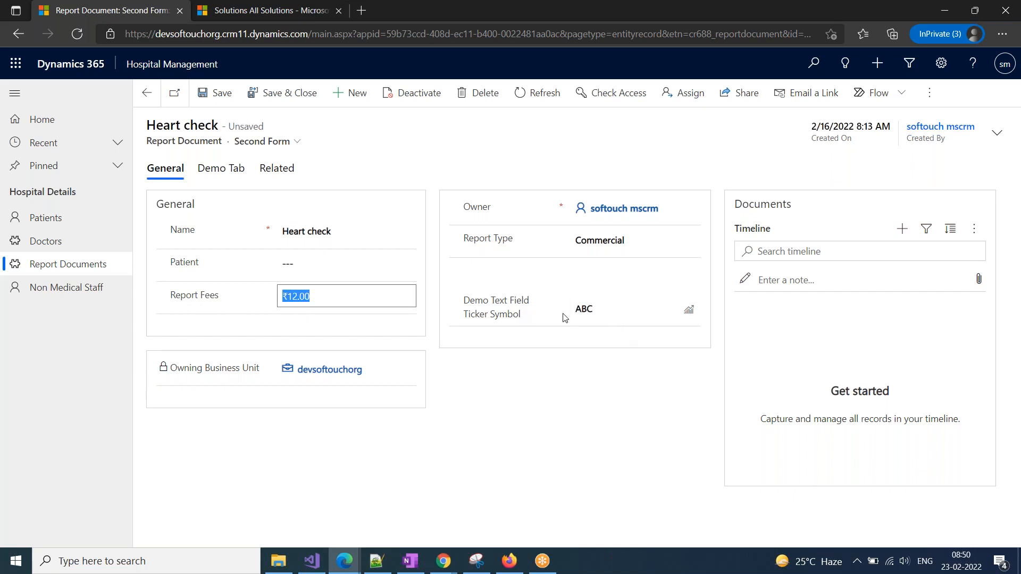
click(600, 307)
text(XYZ)
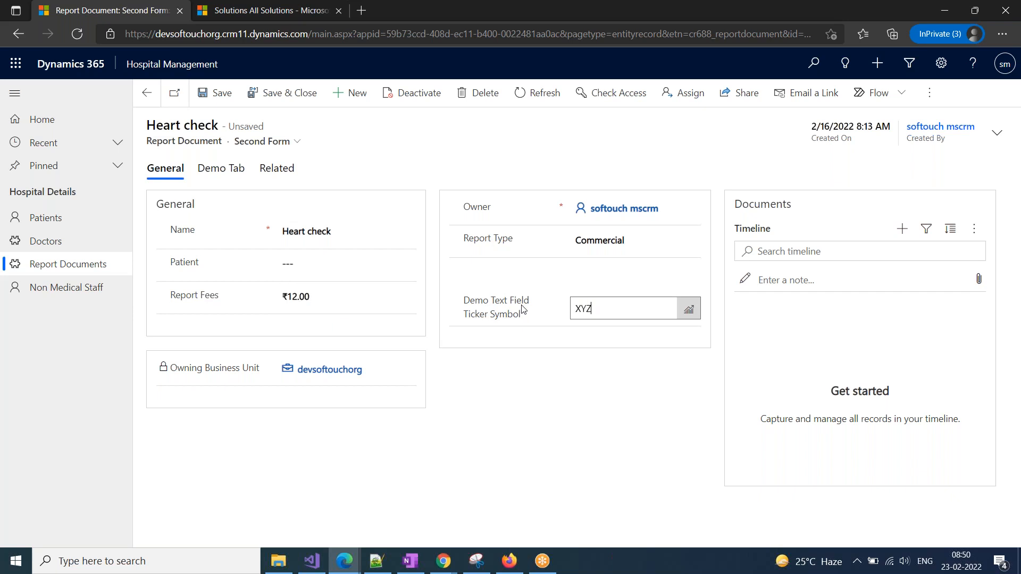
click(503, 406)
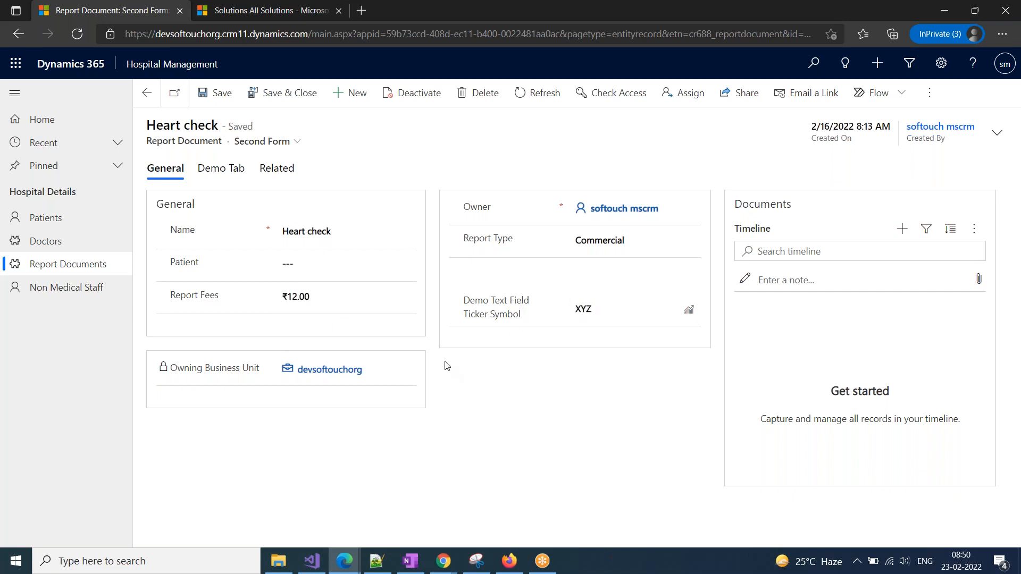
Switch to the business rule designer, check the Check Report Type condition and deactivate the business rule
mouse_move(345, 561)
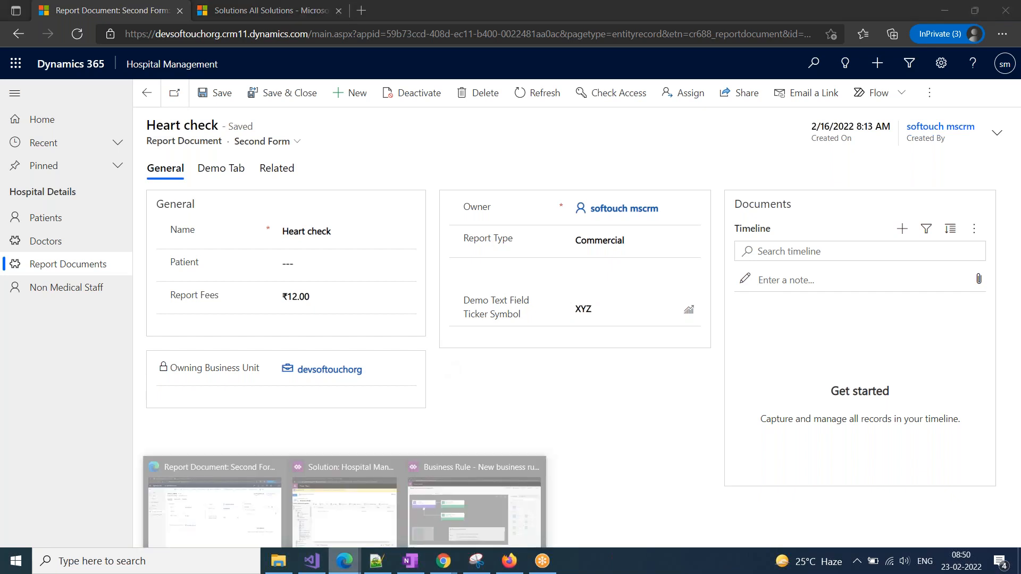
click(481, 500)
click(154, 209)
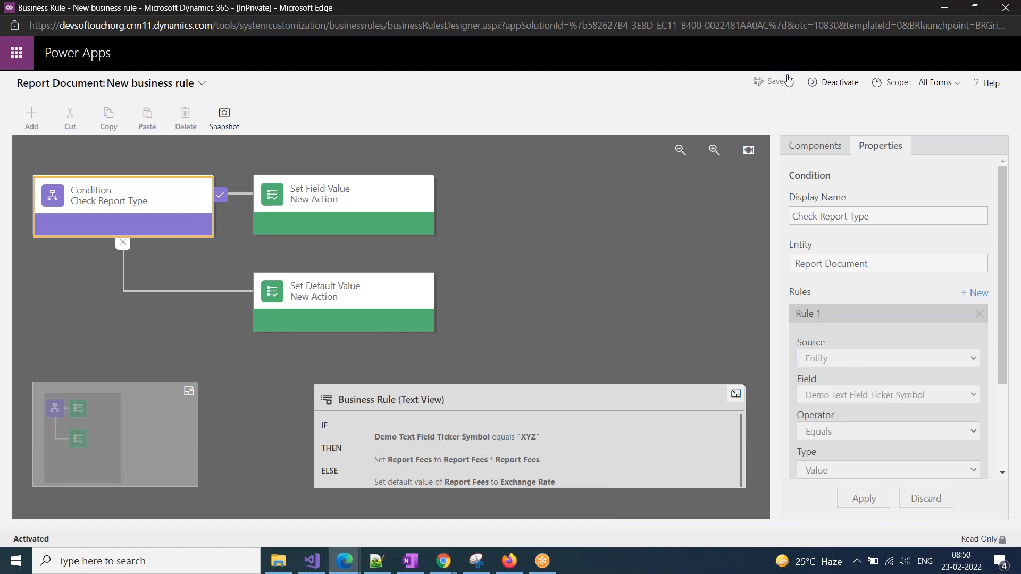
click(832, 84)
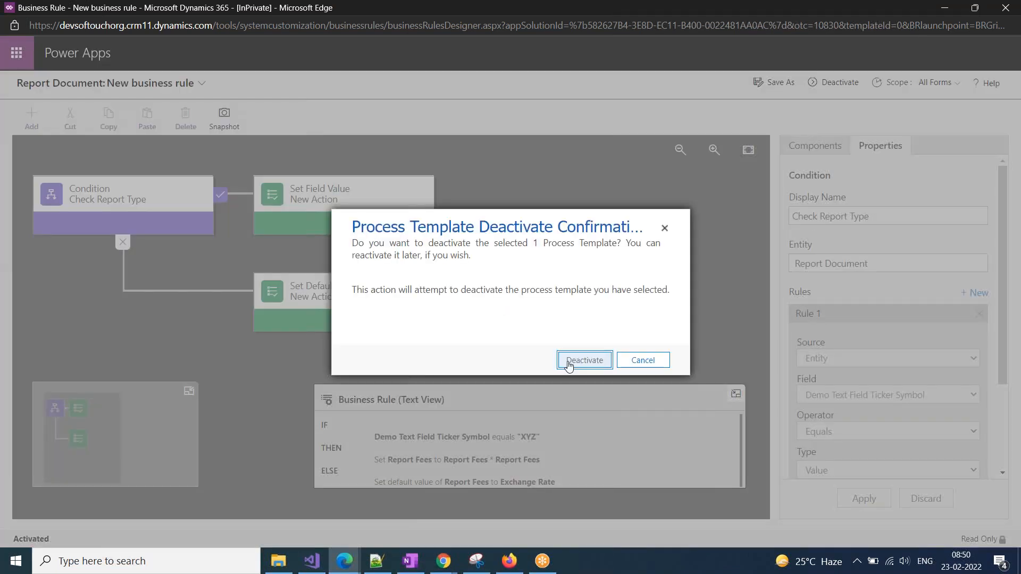
click(569, 362)
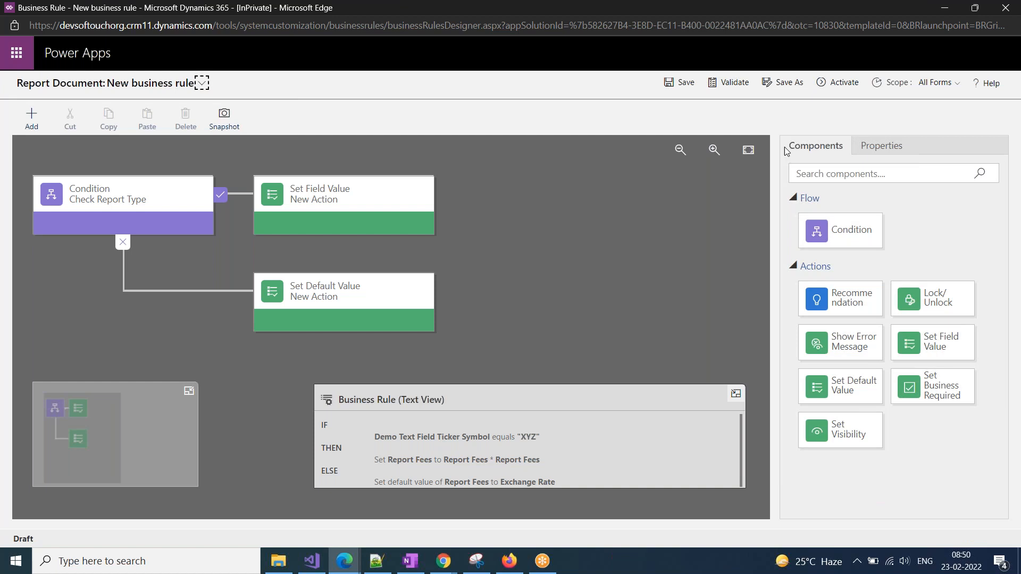
Set the Check Report Type condition to field Report Type equals value Commercial and apply it
click(192, 214)
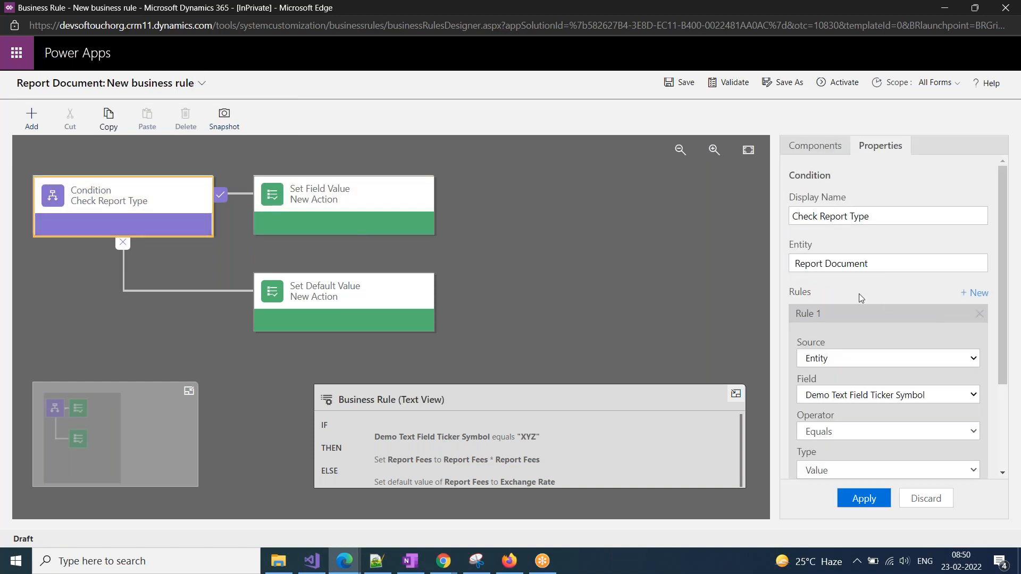
click(856, 400)
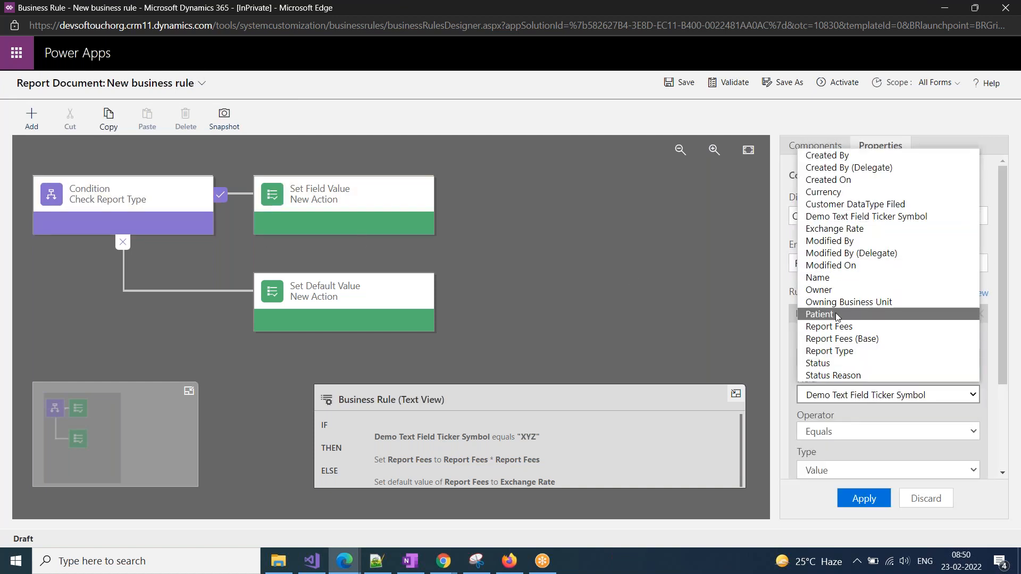
click(834, 356)
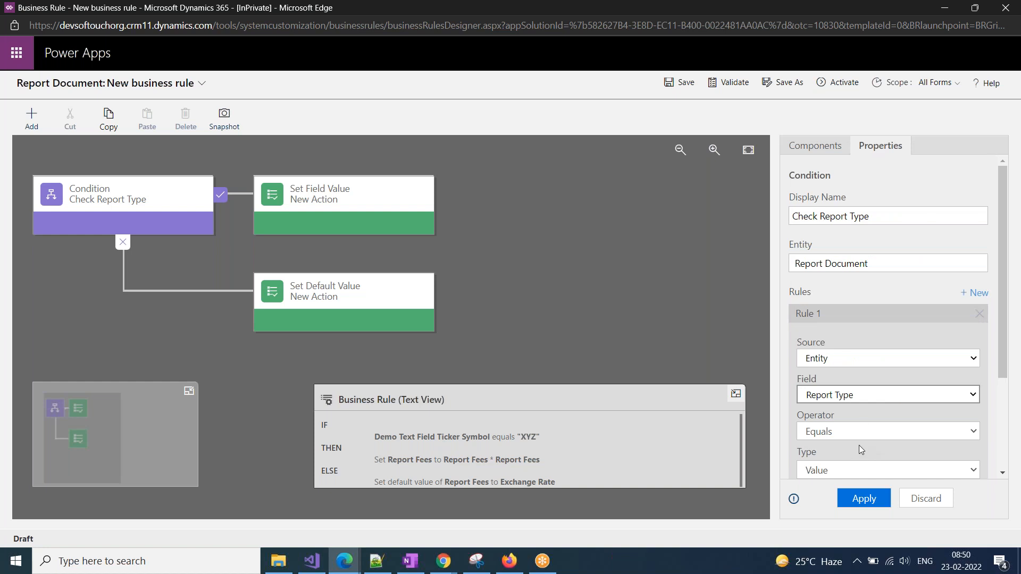
scroll(835, 464, down, 2)
click(808, 413)
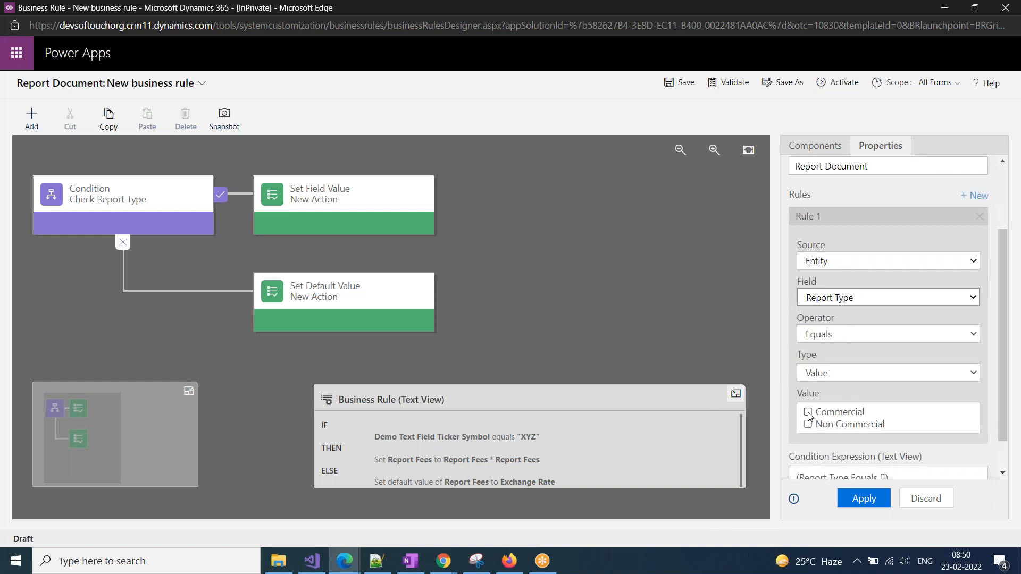
click(865, 500)
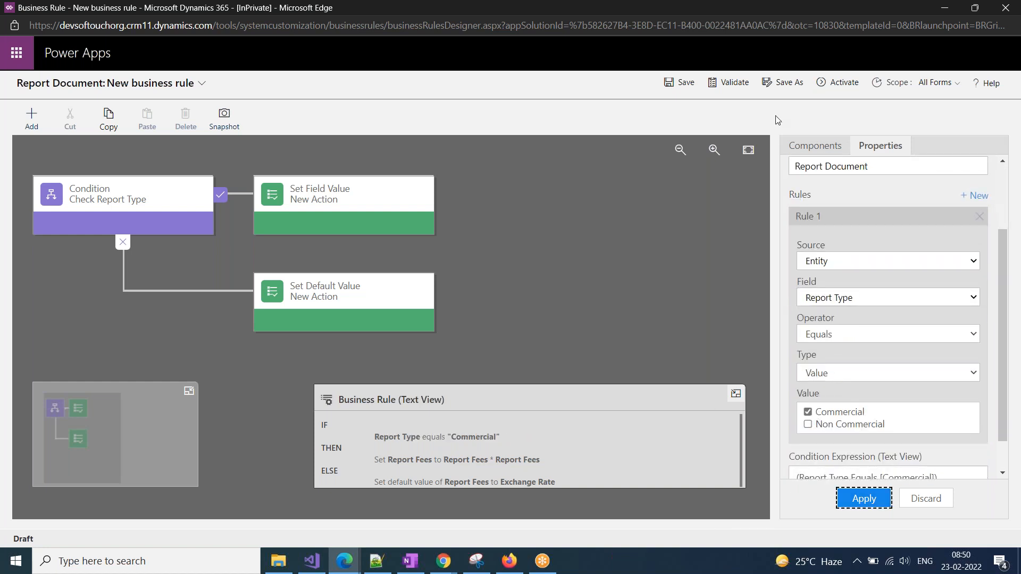
Save the business rule with its Report Type condition and activate it
click(680, 83)
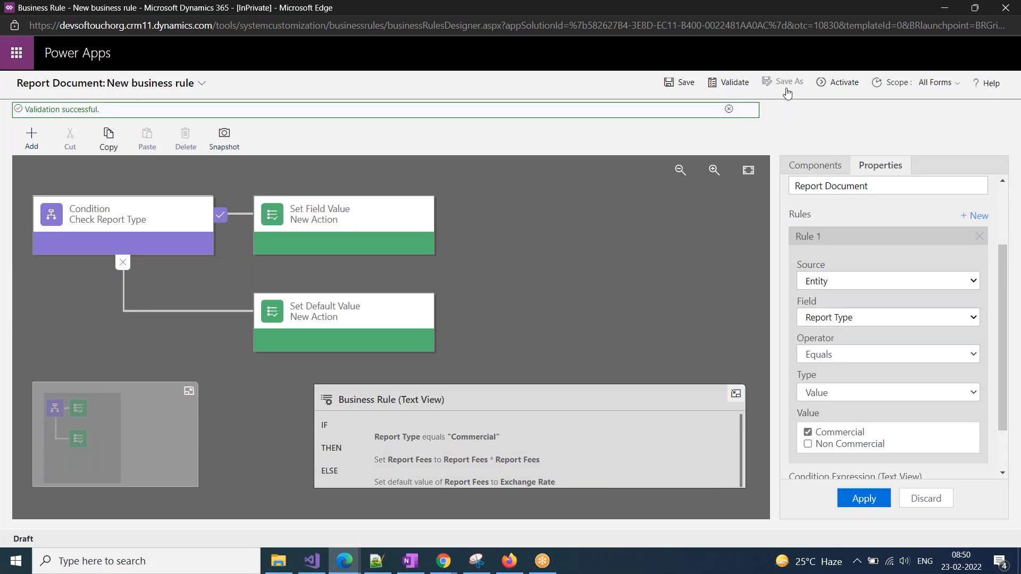
click(839, 84)
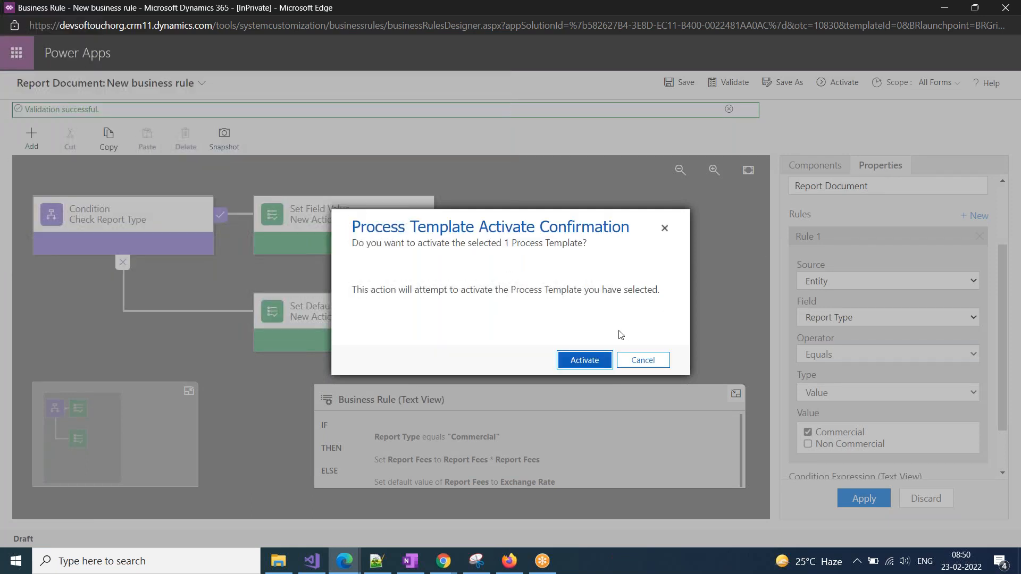
click(585, 362)
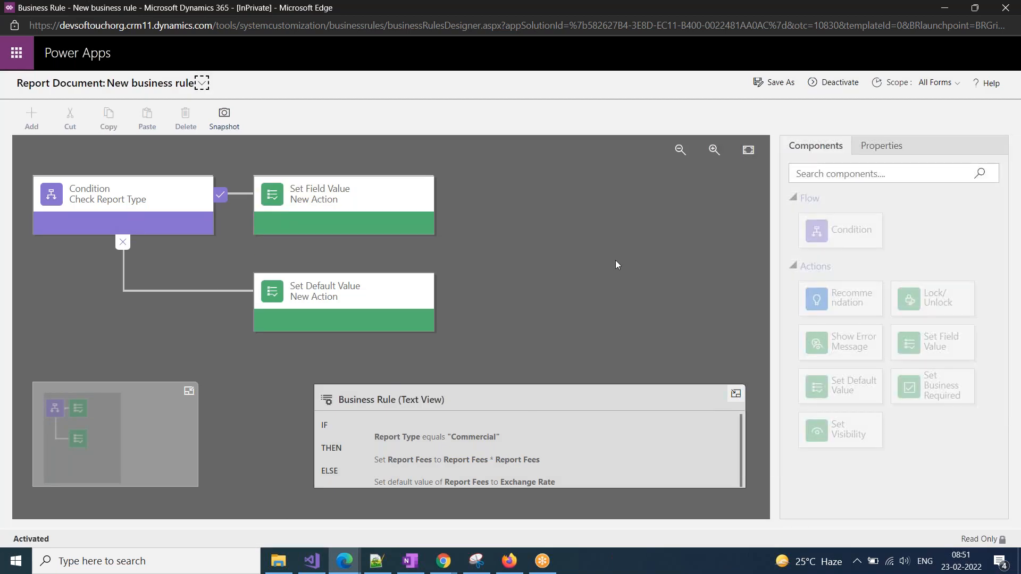
Switch back to the Heart check record and reload its page
mouse_move(345, 565)
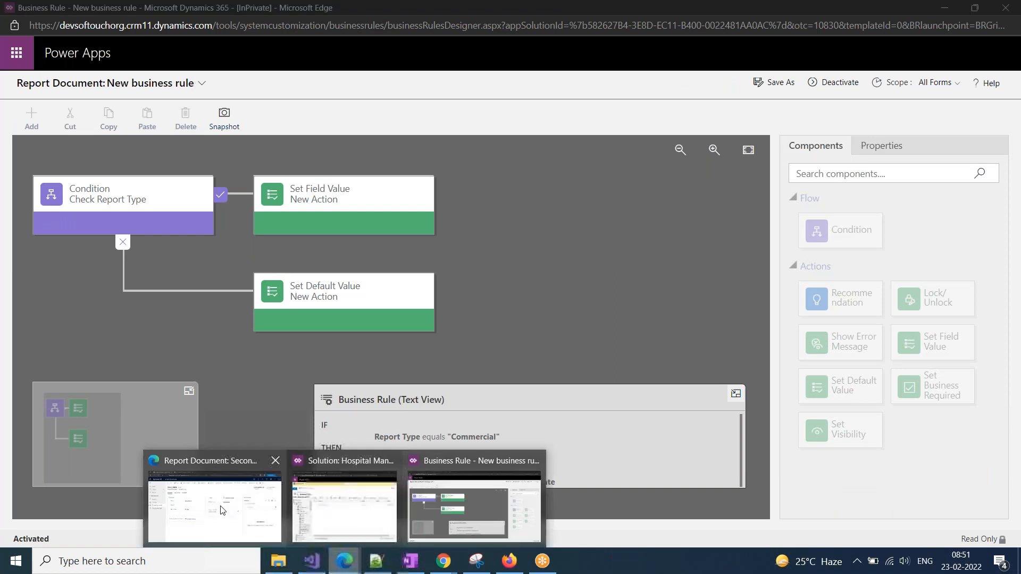
click(212, 497)
click(470, 34)
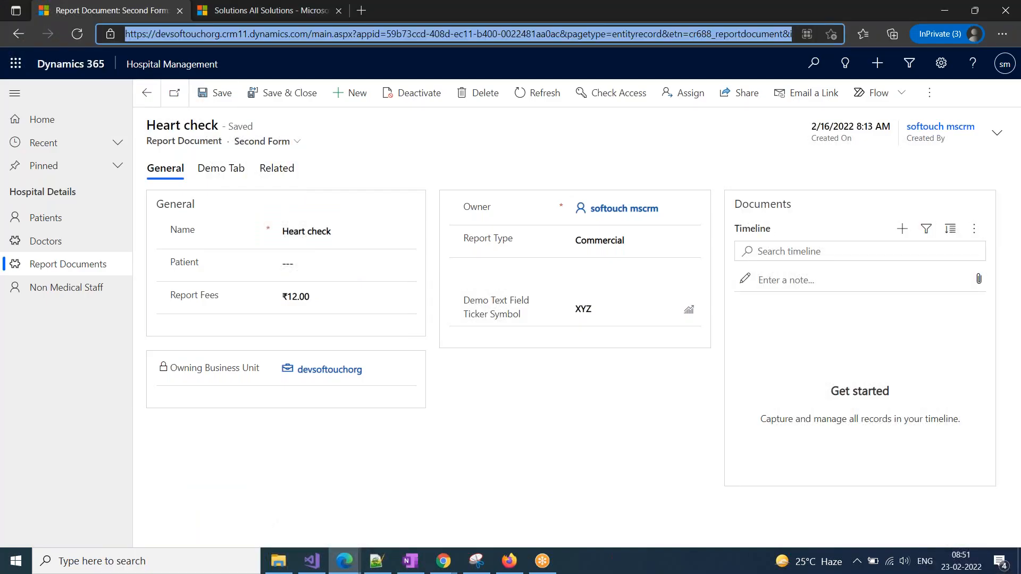
key(Return)
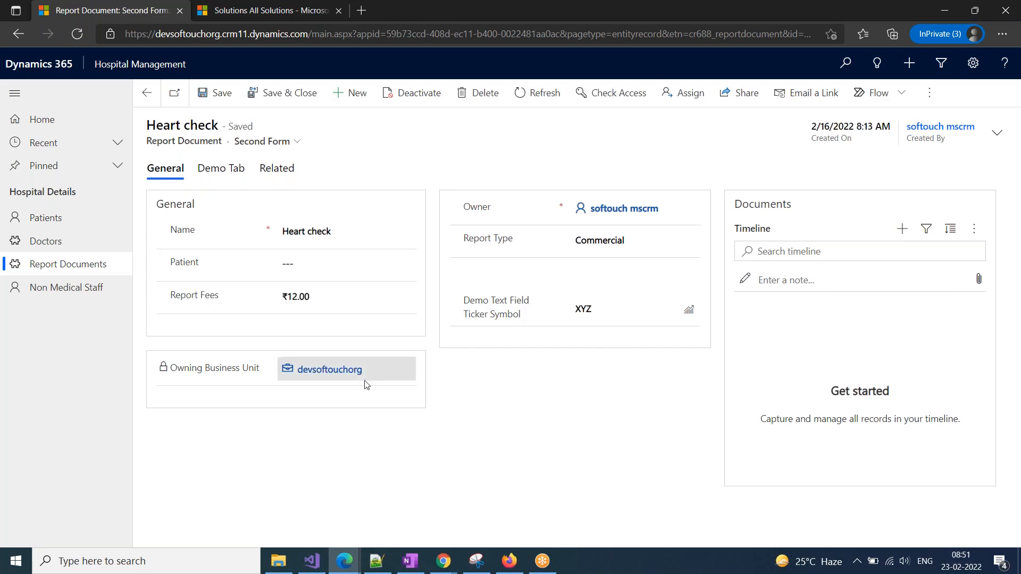
Test the rule by changing Report Type to Non Commercial and back to Commercial, and check the Report Fees field
click(623, 249)
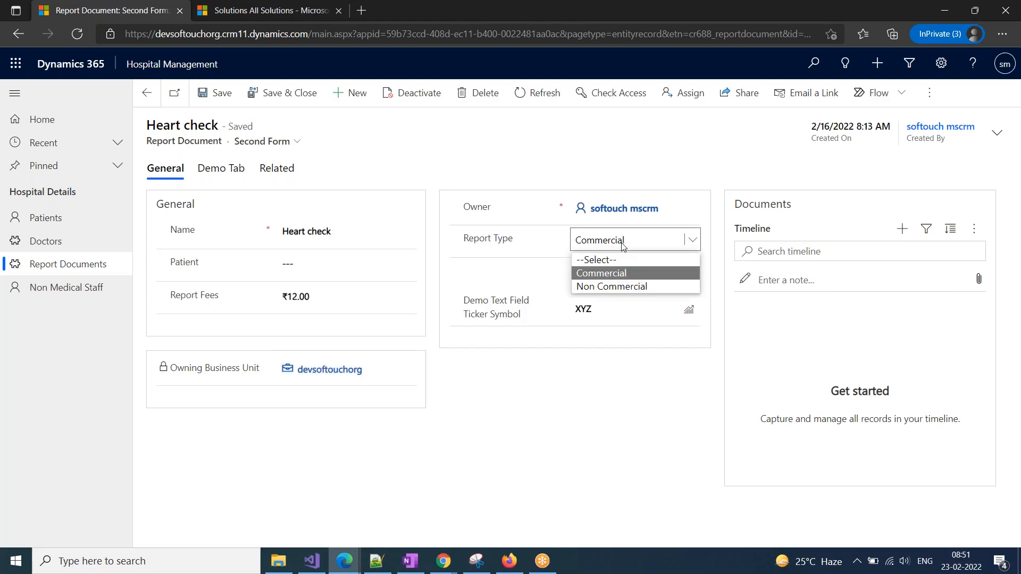
click(601, 289)
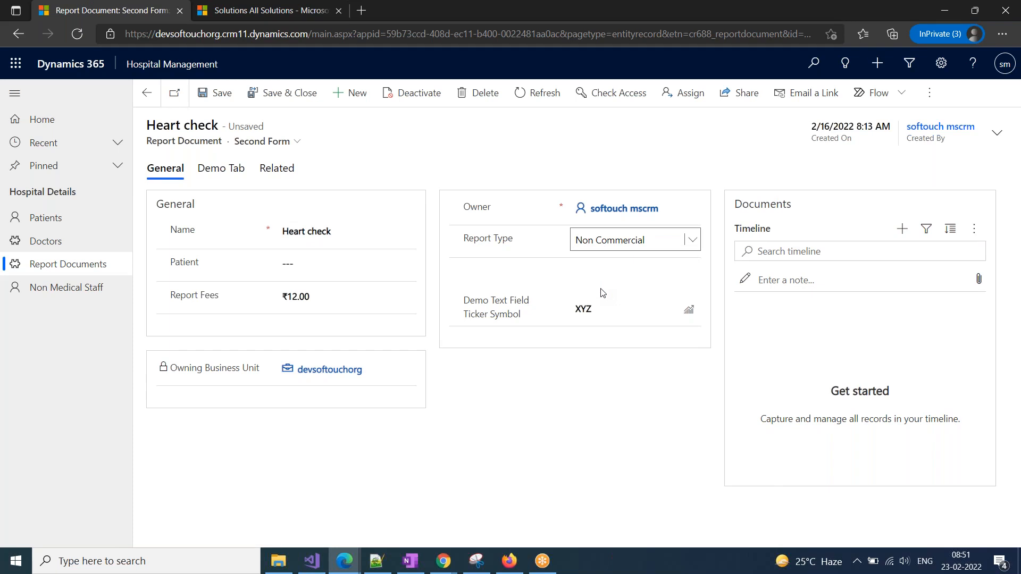
click(596, 246)
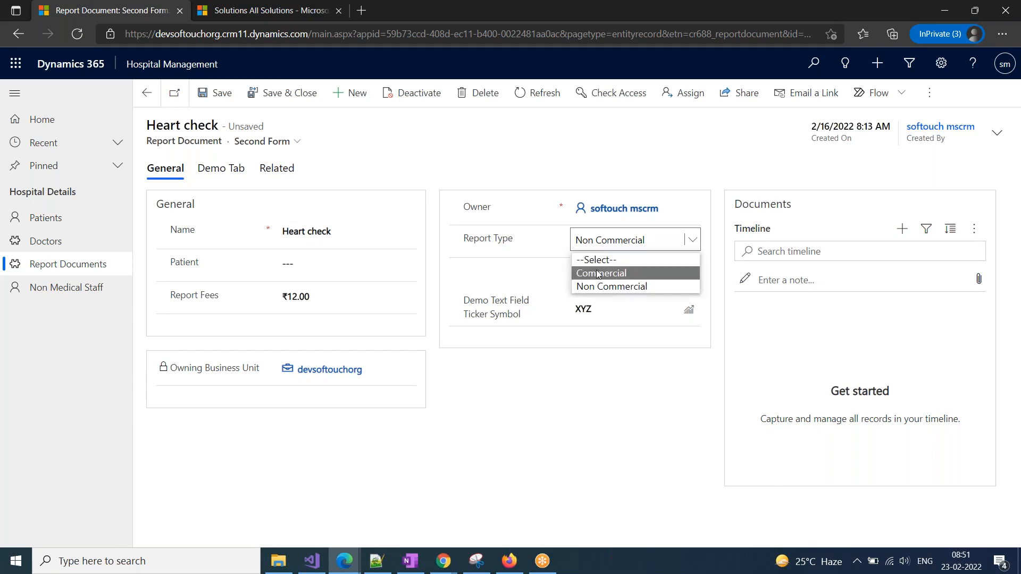
click(597, 260)
click(598, 243)
click(597, 273)
click(330, 298)
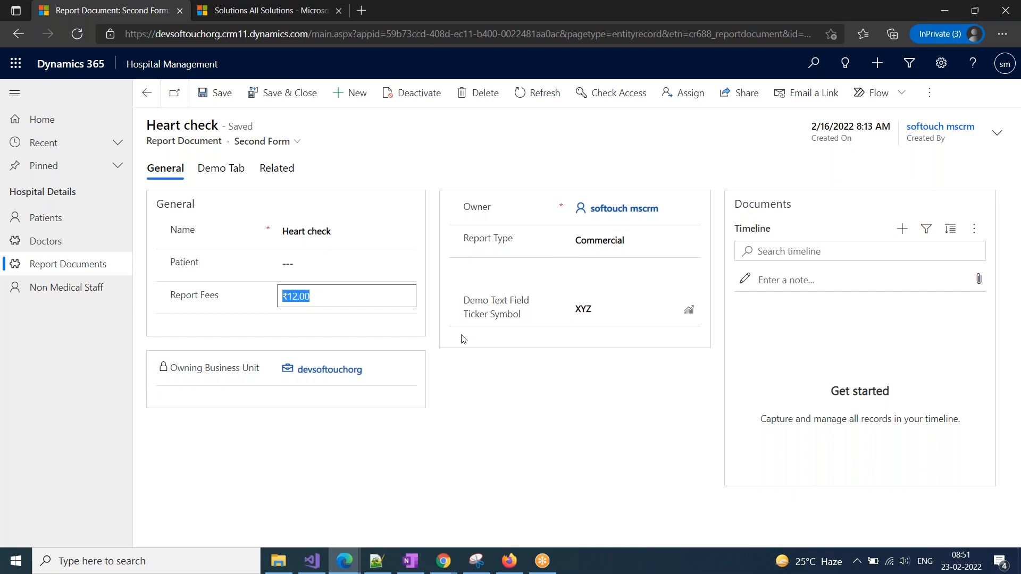
Switch back to the business rule designer showing the Report Document rule
click(760, 23)
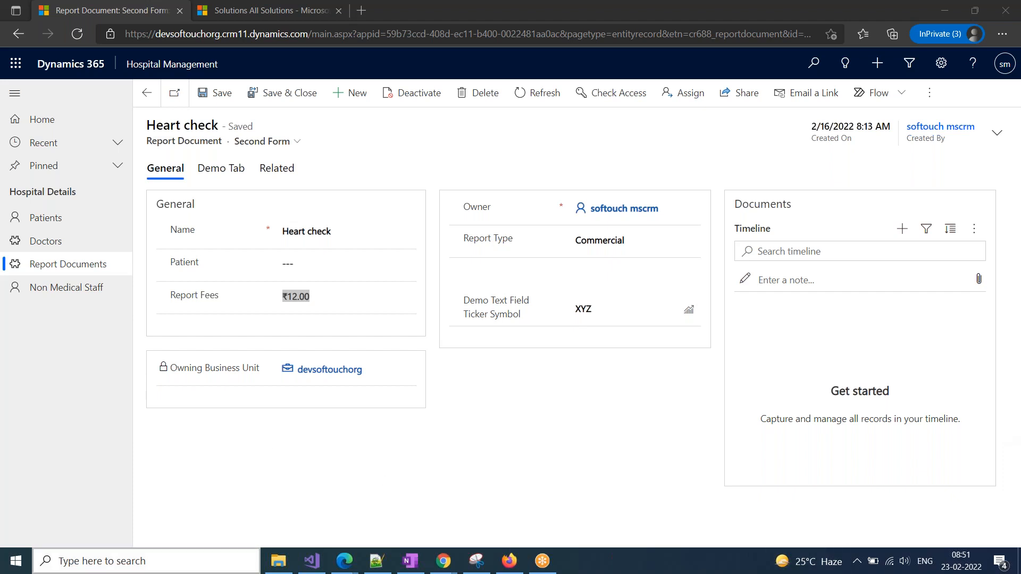
mouse_move(342, 562)
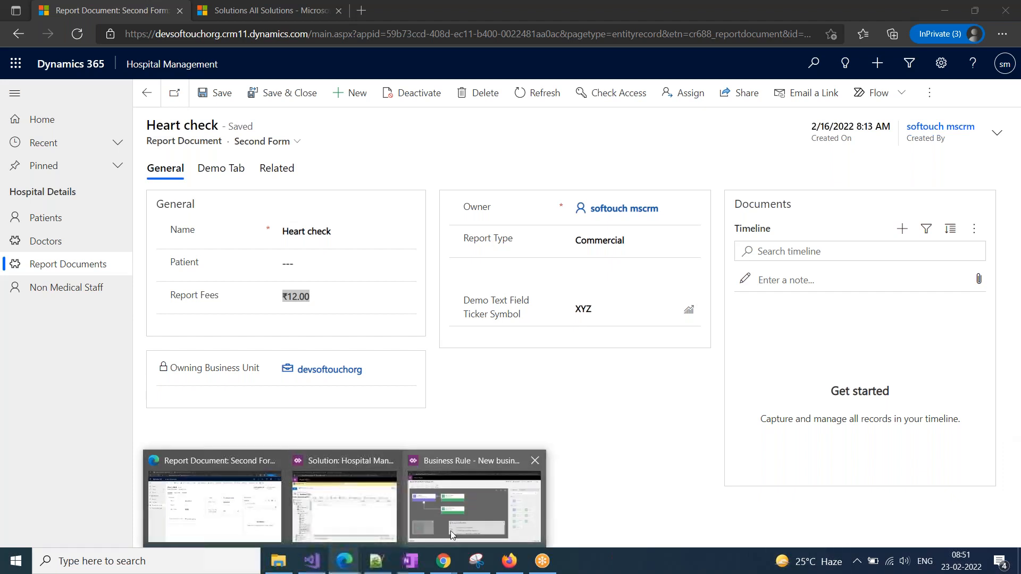
click(451, 531)
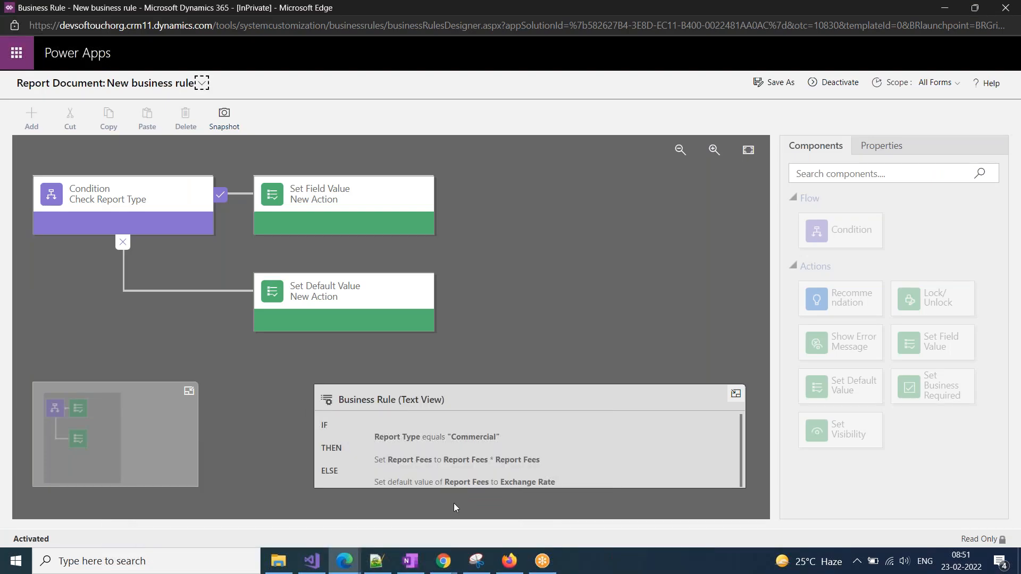